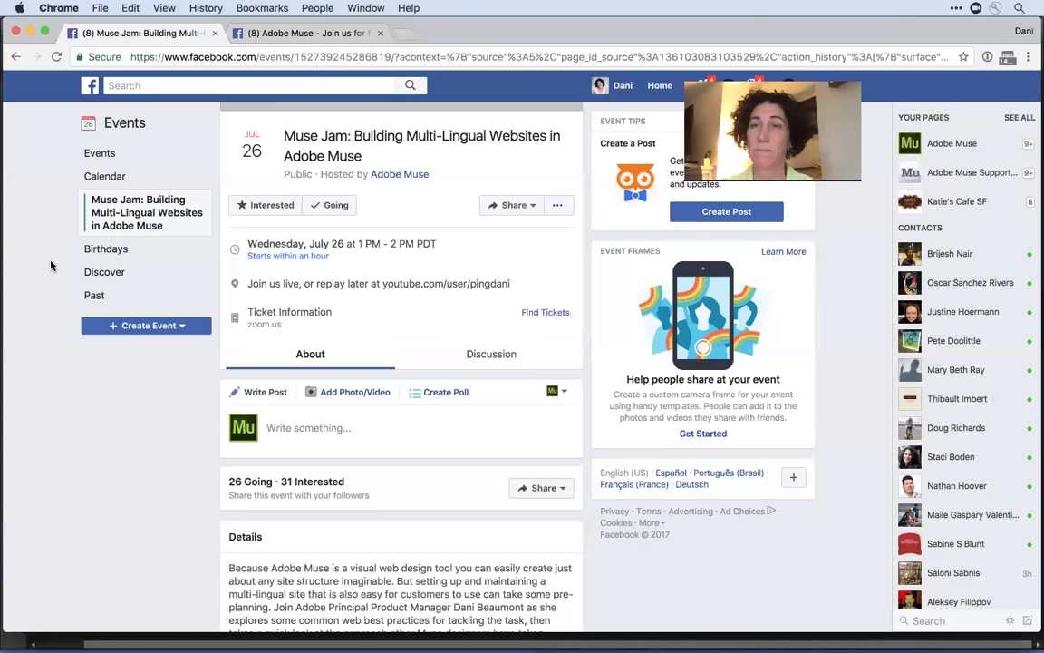
{"action": "left_click", "coordinate": [30, 32]}
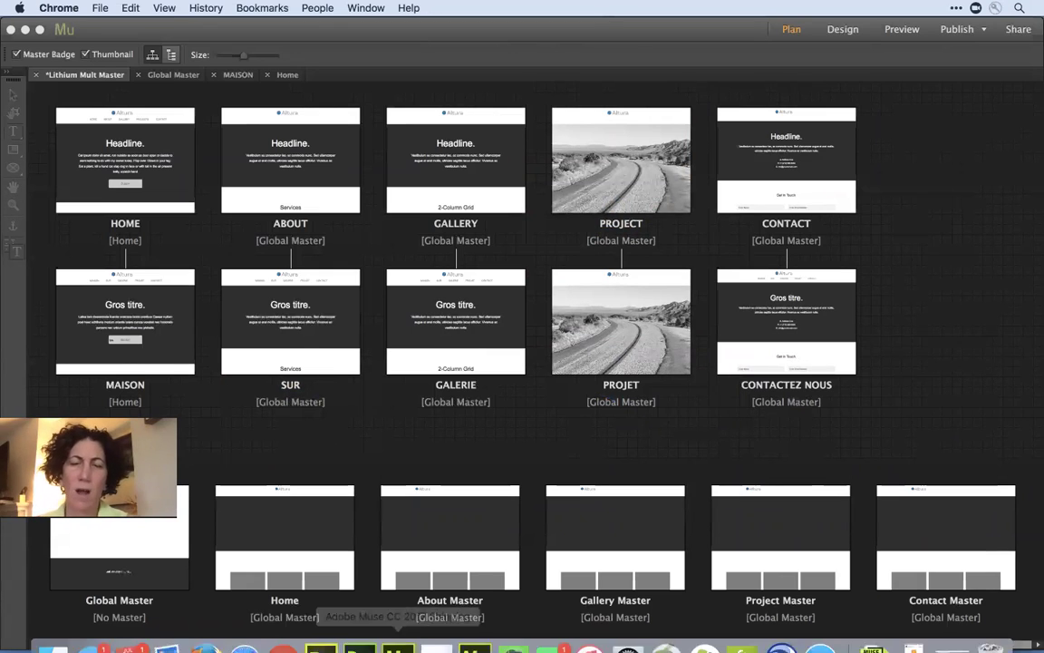
{"action": "key", "text": "super+Tab"}
{"action": "key", "text": "super+Tab"}
{"action": "key", "text": "super+Tab"}
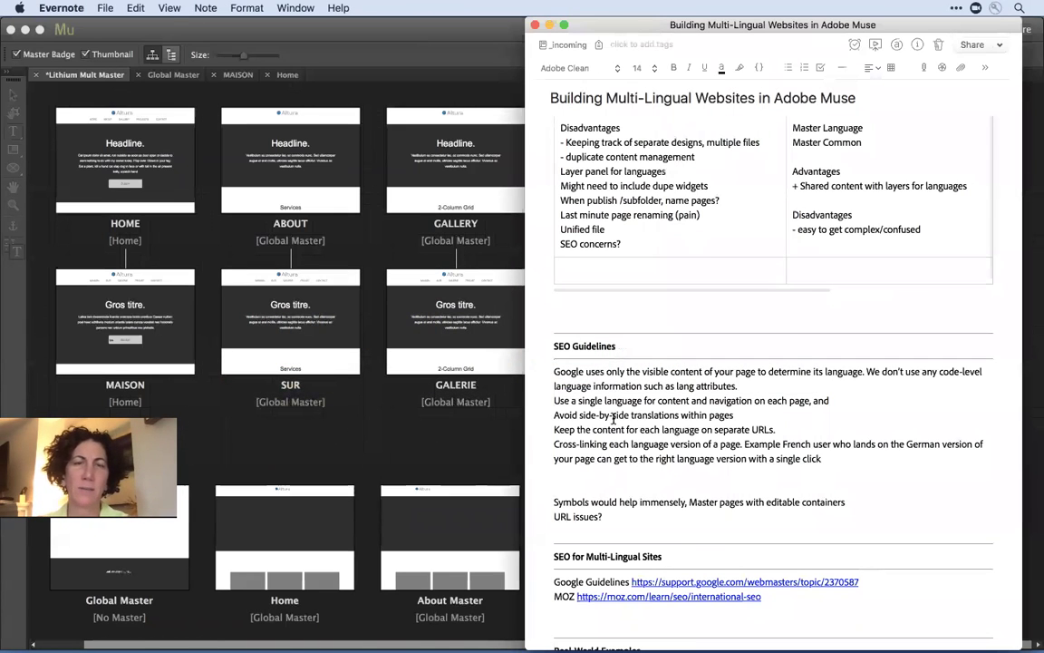
{"action": "scroll", "coordinate": [614, 422], "scroll_direction": "up", "scroll_amount": 15}
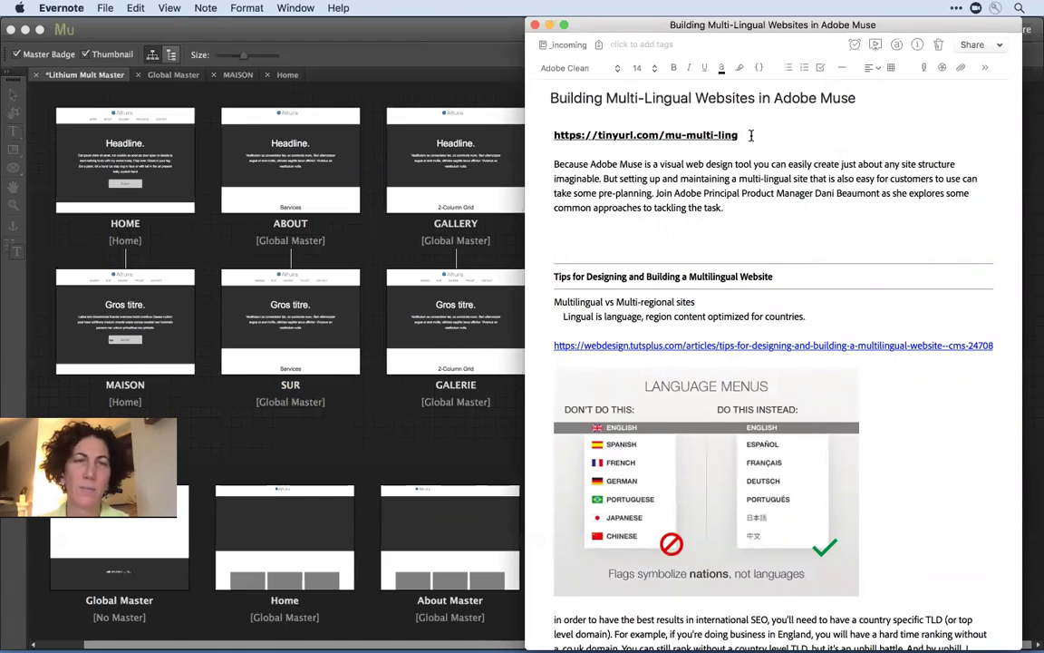
{"action": "left_click_drag", "start_coordinate": [665, 134], "coordinate": [560, 136]}
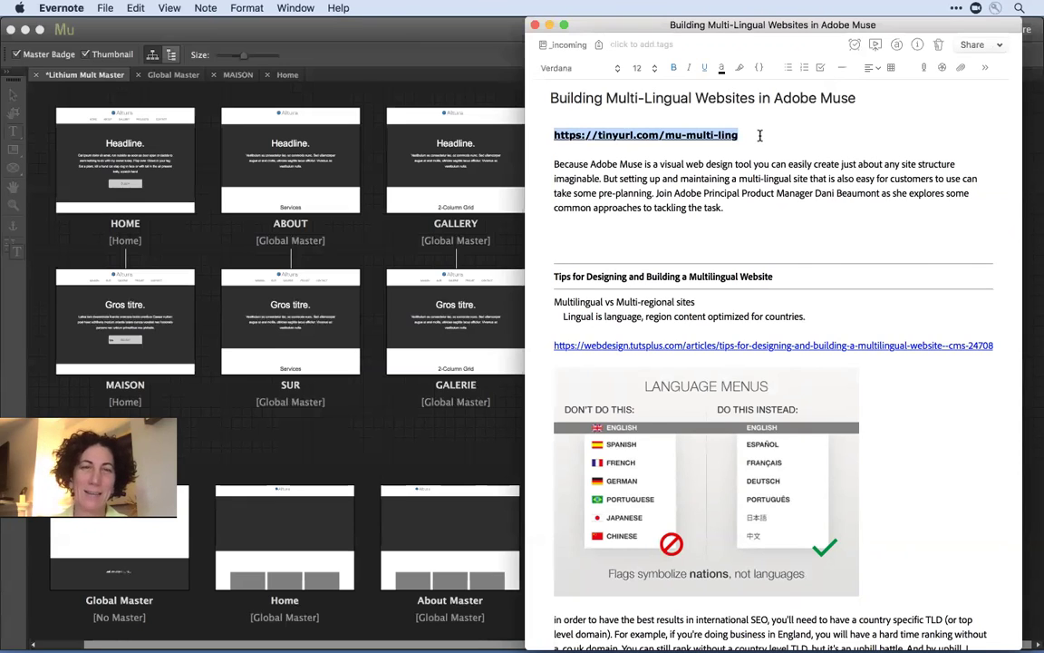
- Review the note's tips on multilingual versus multi-regional sites, language menus, country-specific domains and translations
{"action": "scroll", "coordinate": [759, 136], "scroll_direction": "down", "scroll_amount": 5}
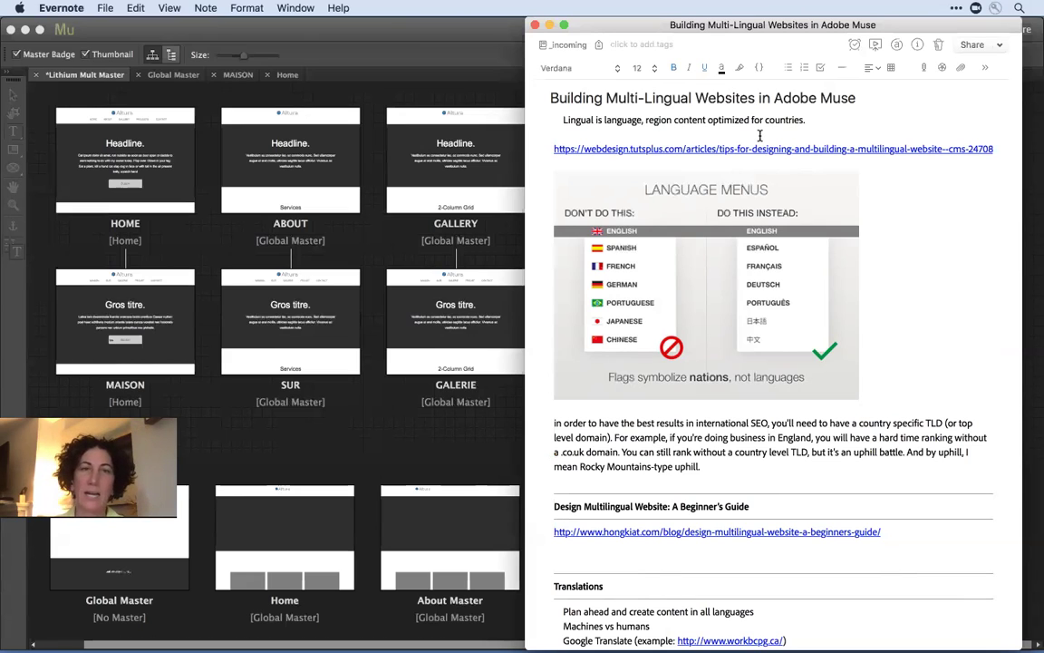
{"action": "scroll", "coordinate": [760, 139], "scroll_direction": "up", "scroll_amount": 5}
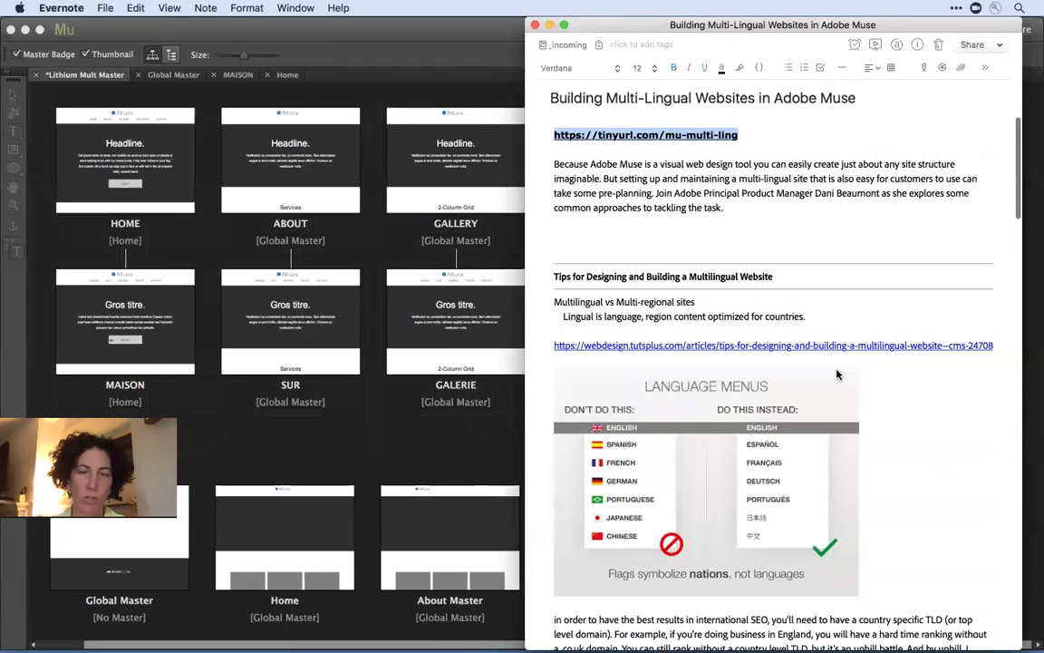
{"action": "scroll", "coordinate": [837, 370], "scroll_direction": "down", "scroll_amount": 10}
{"action": "scroll", "coordinate": [837, 370], "scroll_direction": "down", "scroll_amount": 3}
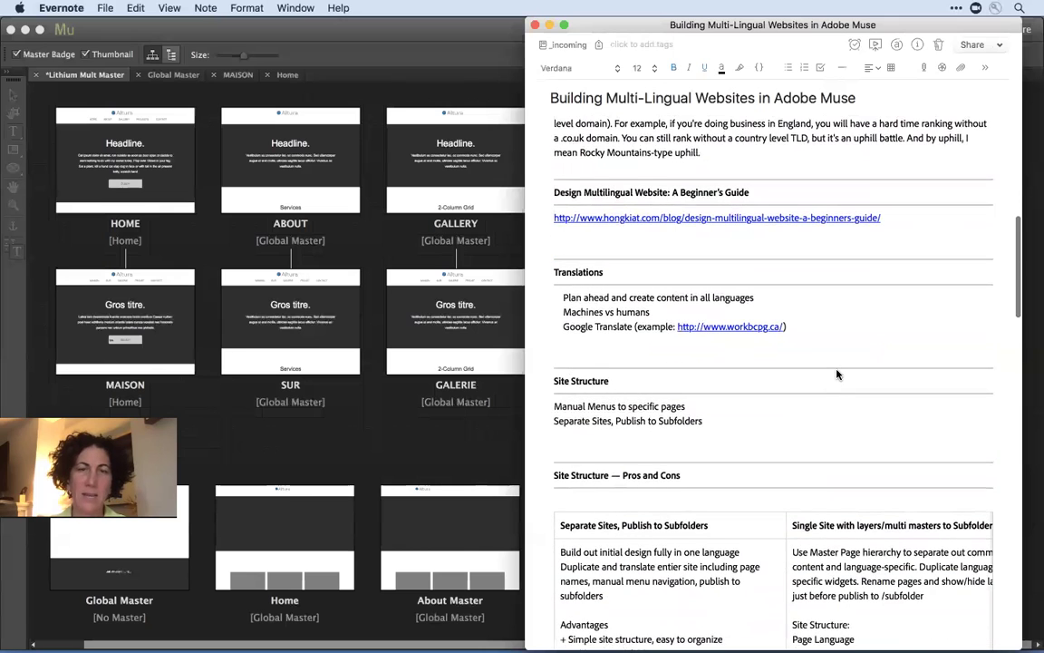
{"action": "scroll", "coordinate": [836, 373], "scroll_direction": "down", "scroll_amount": 1}
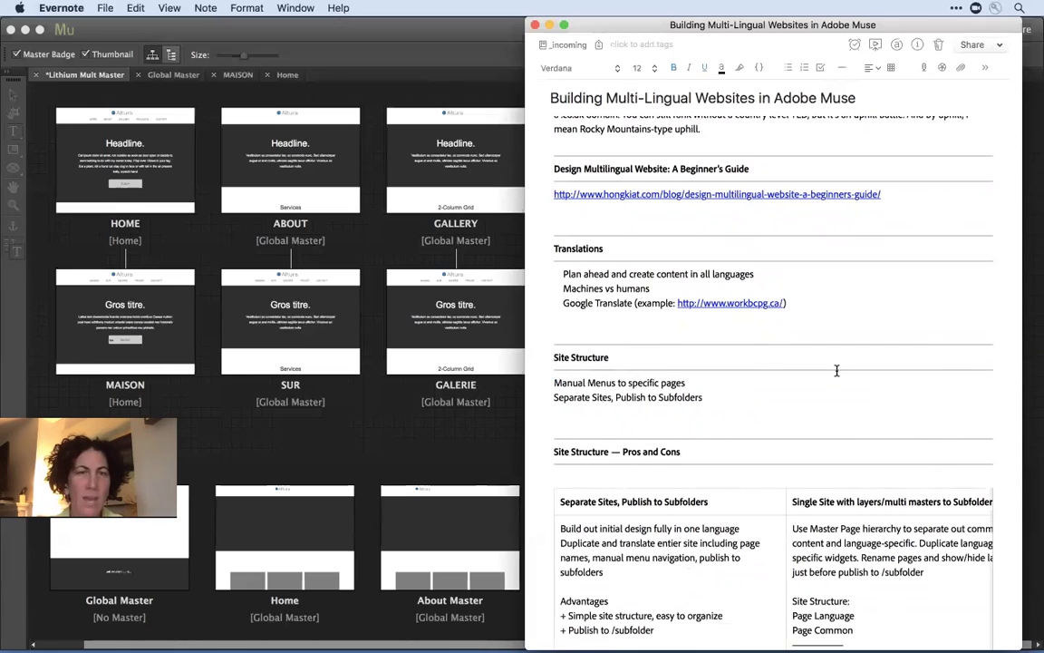
{"action": "scroll", "coordinate": [837, 370], "scroll_direction": "up", "scroll_amount": 7}
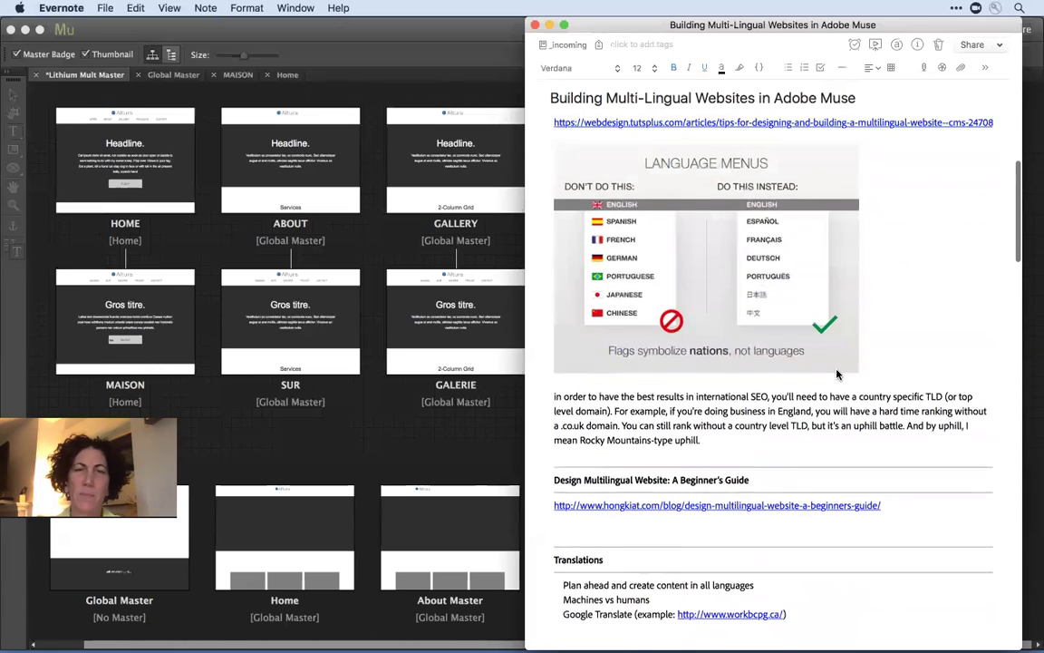
{"action": "scroll", "coordinate": [837, 373], "scroll_direction": "up", "scroll_amount": 3}
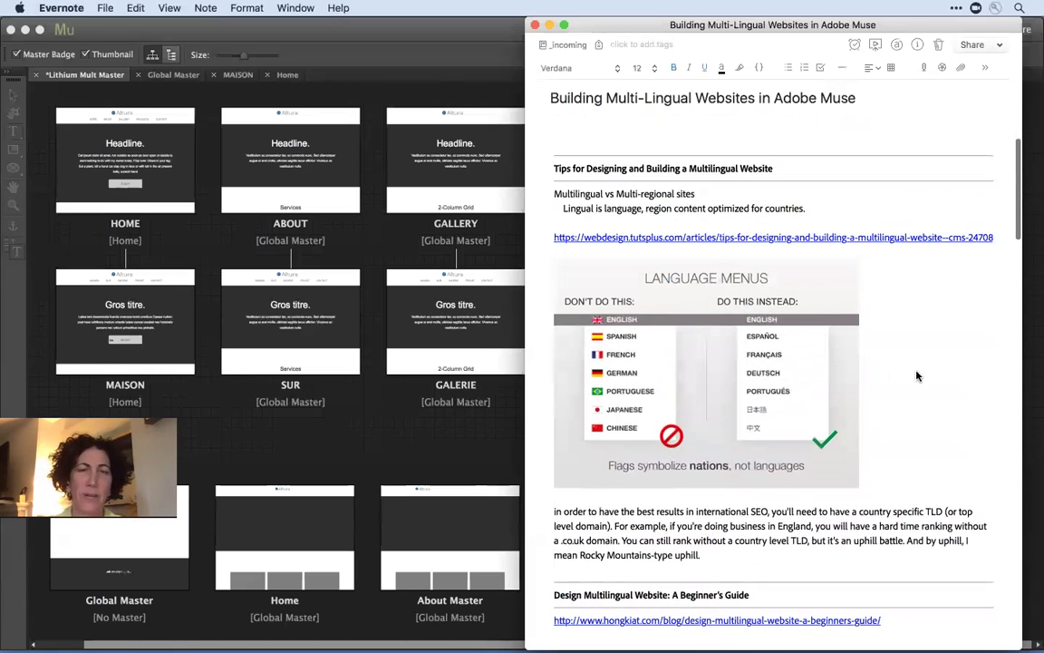
{"action": "scroll", "coordinate": [917, 376], "scroll_direction": "up", "scroll_amount": 1}
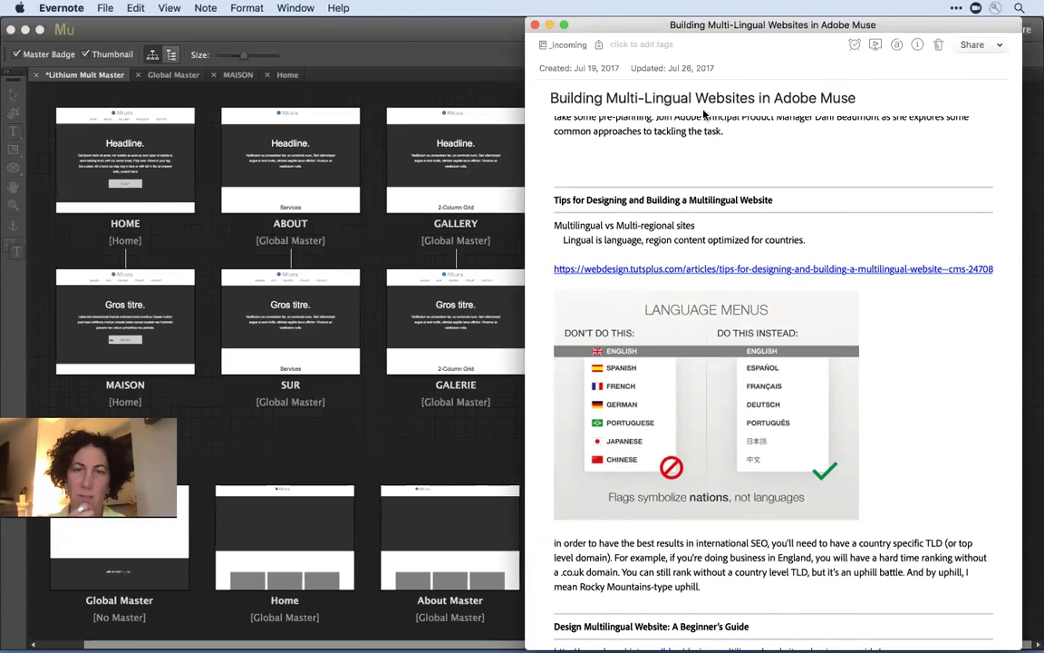
{"action": "left_click", "coordinate": [890, 147]}
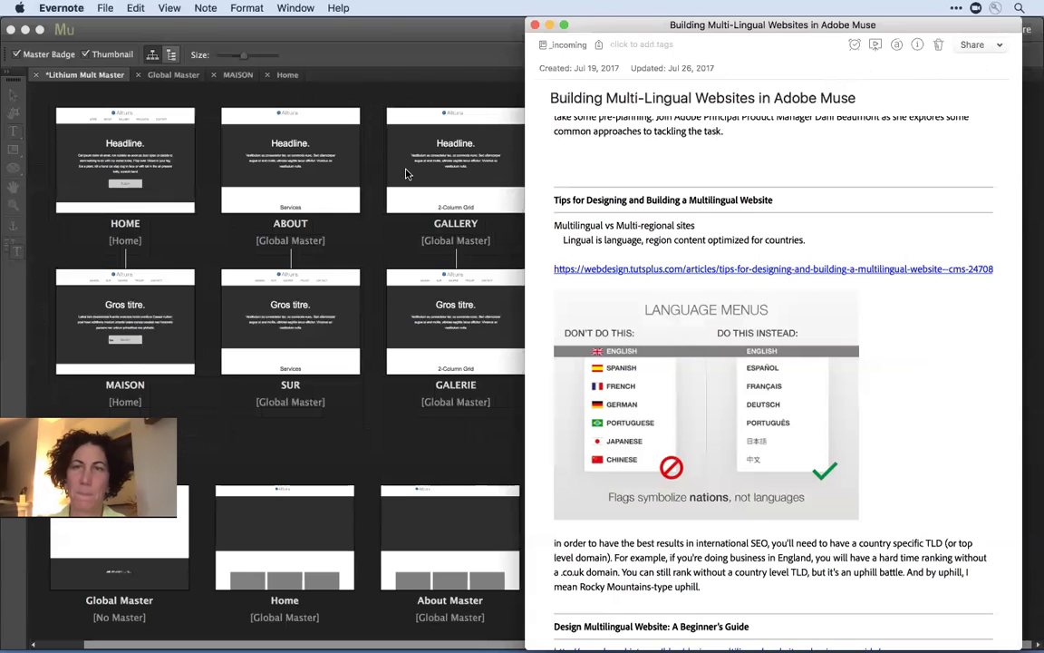
{"action": "left_click", "coordinate": [841, 171]}
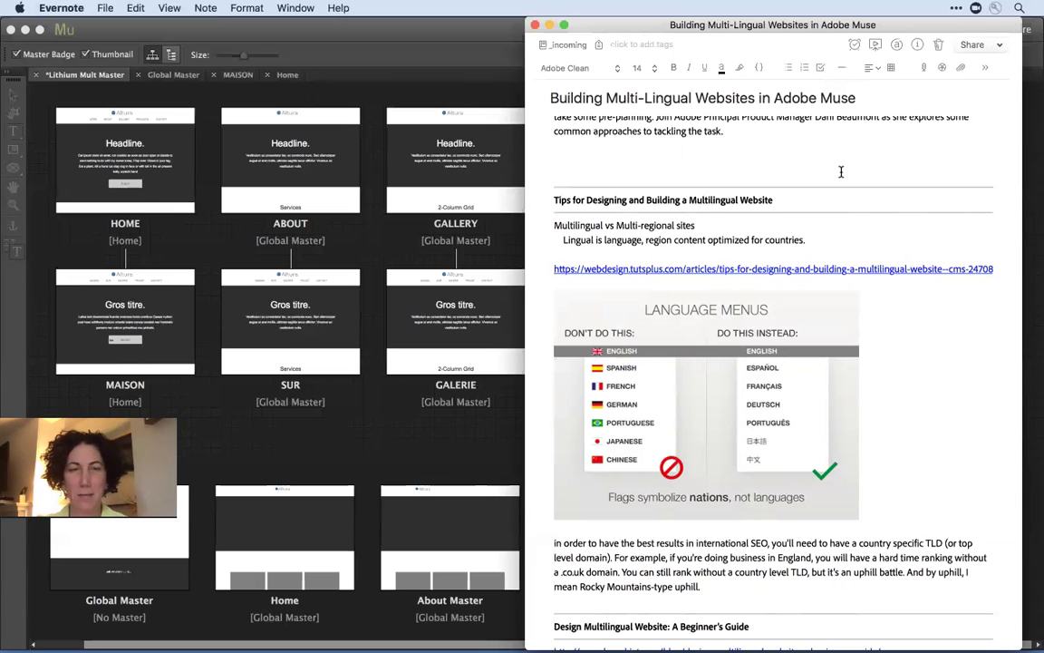
{"action": "scroll", "coordinate": [924, 353], "scroll_direction": "down", "scroll_amount": 3}
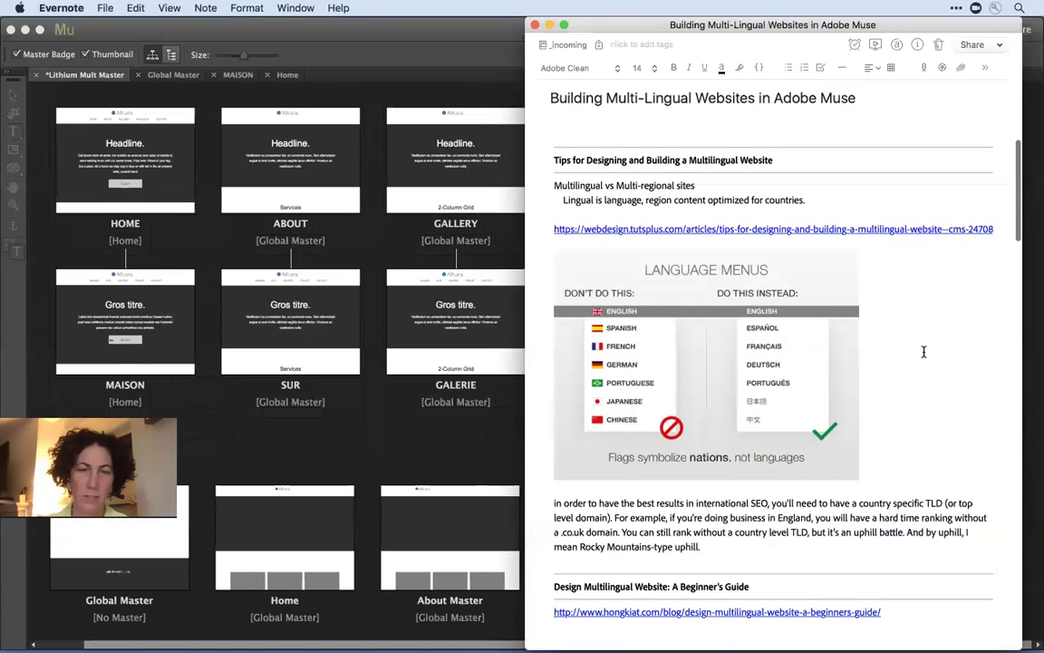
{"action": "scroll", "coordinate": [923, 355], "scroll_direction": "down", "scroll_amount": 10}
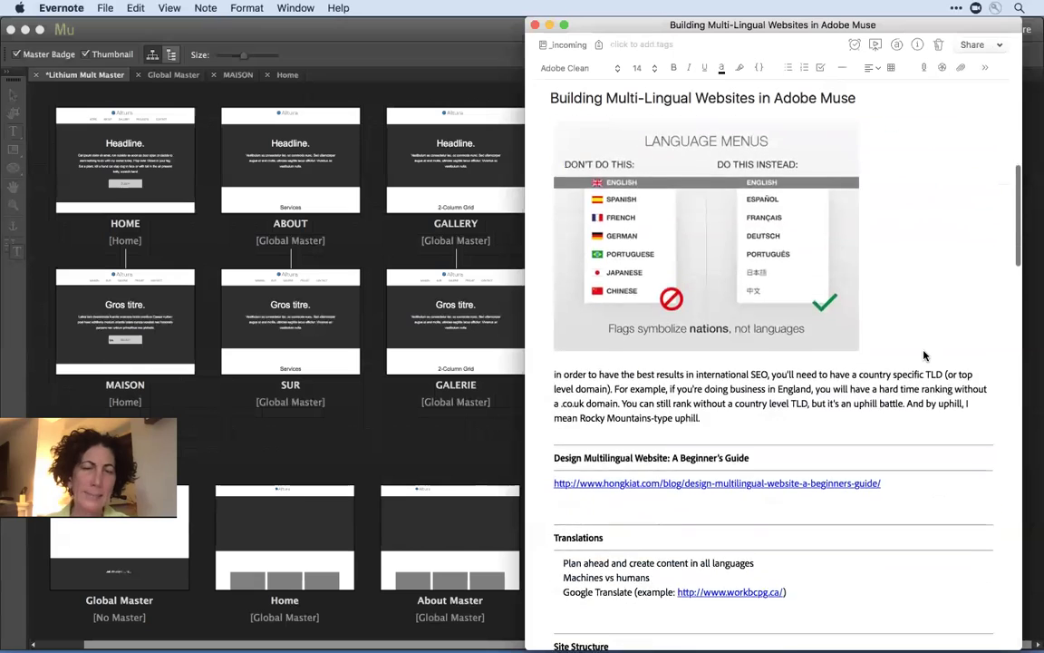
{"action": "scroll", "coordinate": [923, 352], "scroll_direction": "down", "scroll_amount": 1}
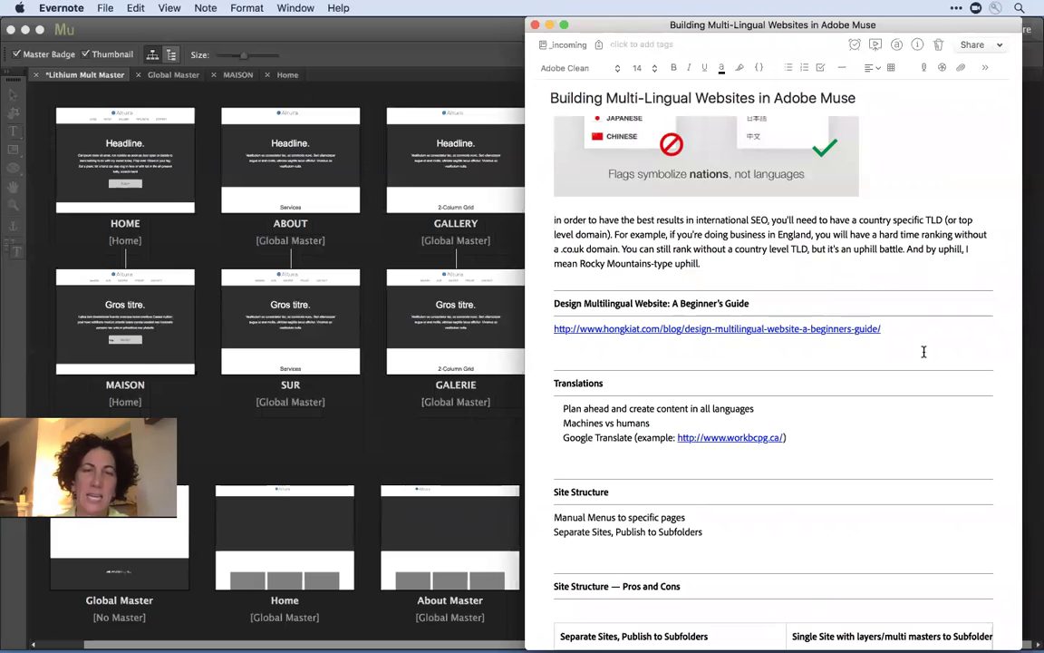
{"action": "scroll", "coordinate": [924, 351], "scroll_direction": "up", "scroll_amount": 10}
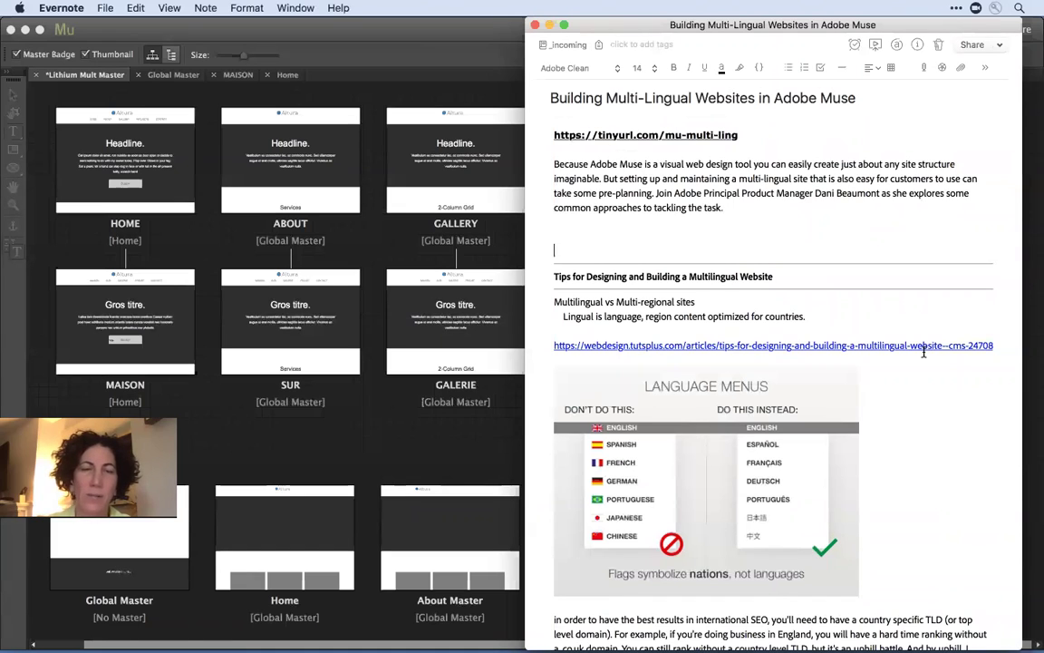
- Examine the note's site structure pros and cons, SEO guidelines, real-world examples and Google Translate sections
{"action": "scroll", "coordinate": [924, 353], "scroll_direction": "down", "scroll_amount": 15}
{"action": "scroll", "coordinate": [924, 355], "scroll_direction": "down", "scroll_amount": 8}
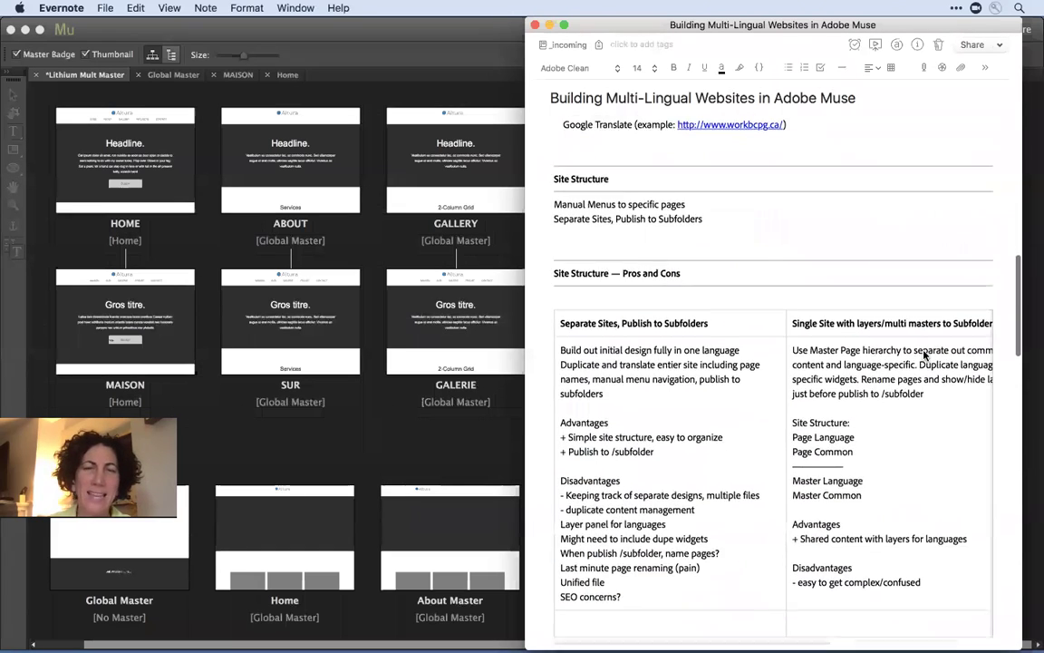
{"action": "scroll", "coordinate": [924, 356], "scroll_direction": "down", "scroll_amount": 10}
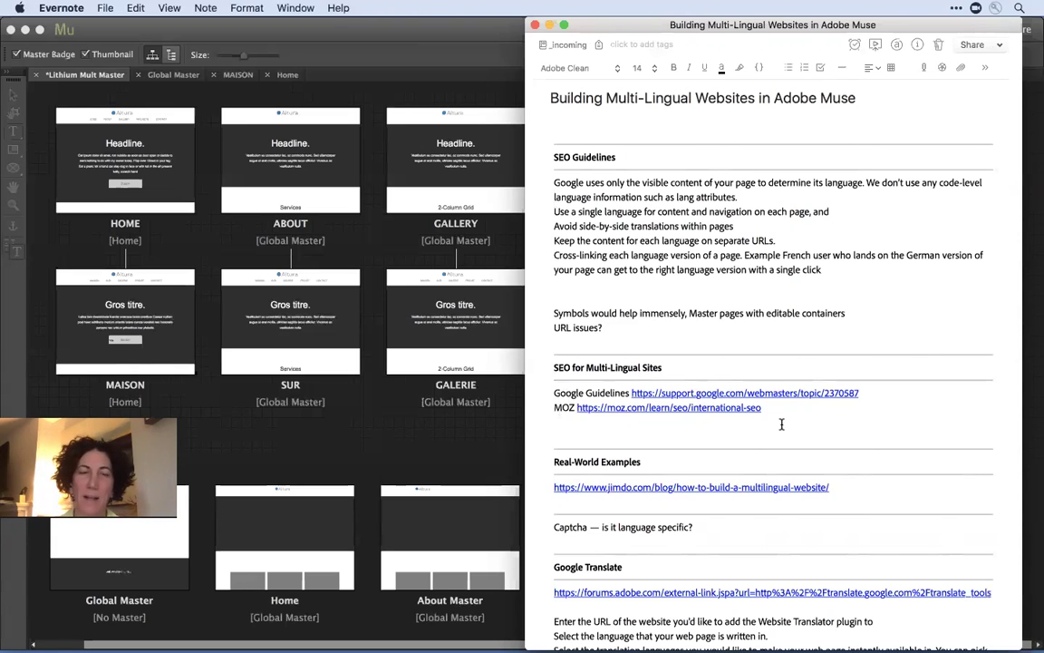
{"action": "scroll", "coordinate": [781, 424], "scroll_direction": "down", "scroll_amount": 5}
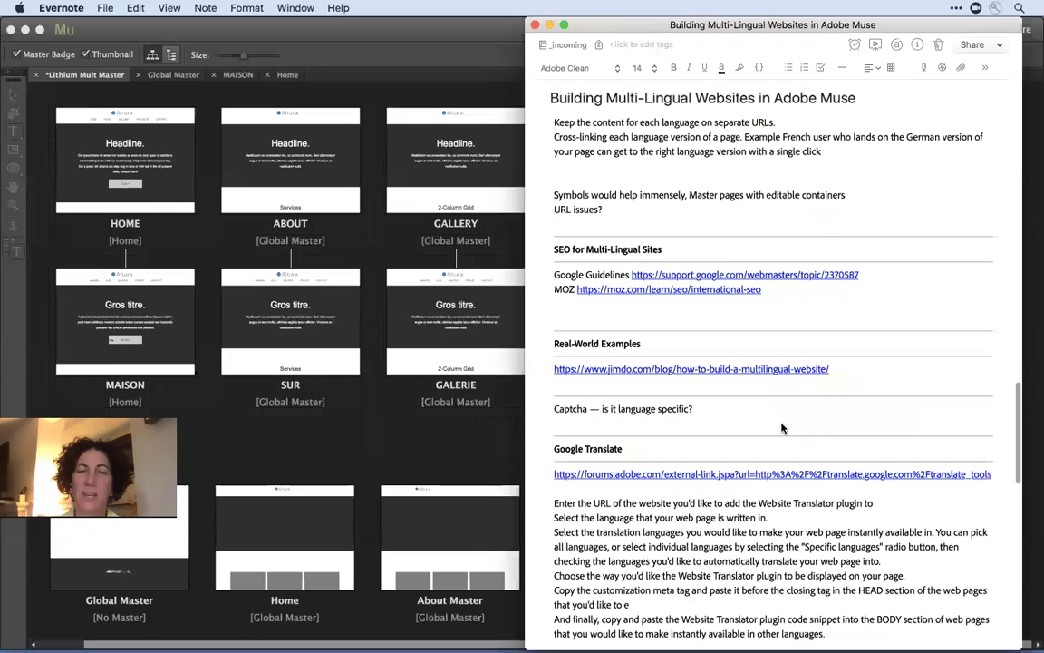
{"action": "scroll", "coordinate": [783, 428], "scroll_direction": "down", "scroll_amount": 4}
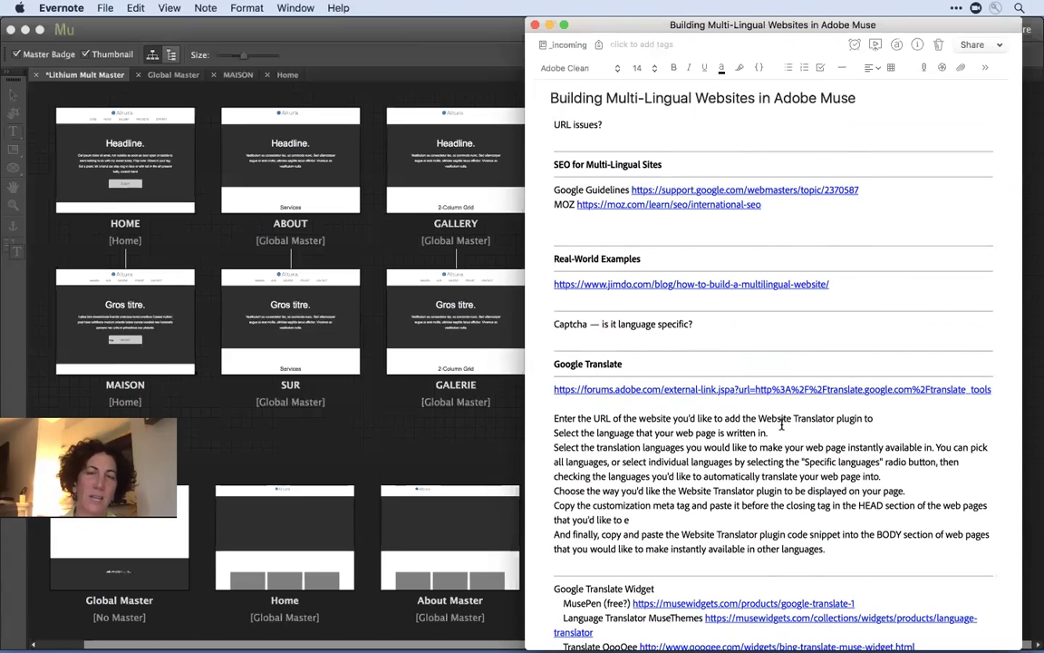
{"action": "scroll", "coordinate": [781, 426], "scroll_direction": "up", "scroll_amount": 15}
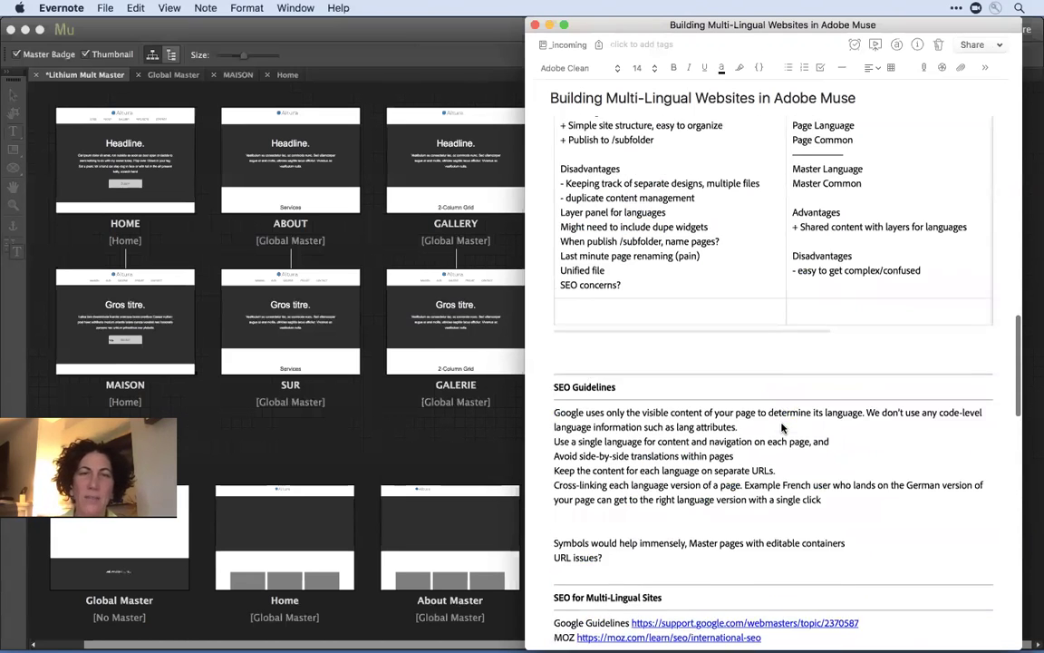
{"action": "scroll", "coordinate": [781, 426], "scroll_direction": "down", "scroll_amount": 1}
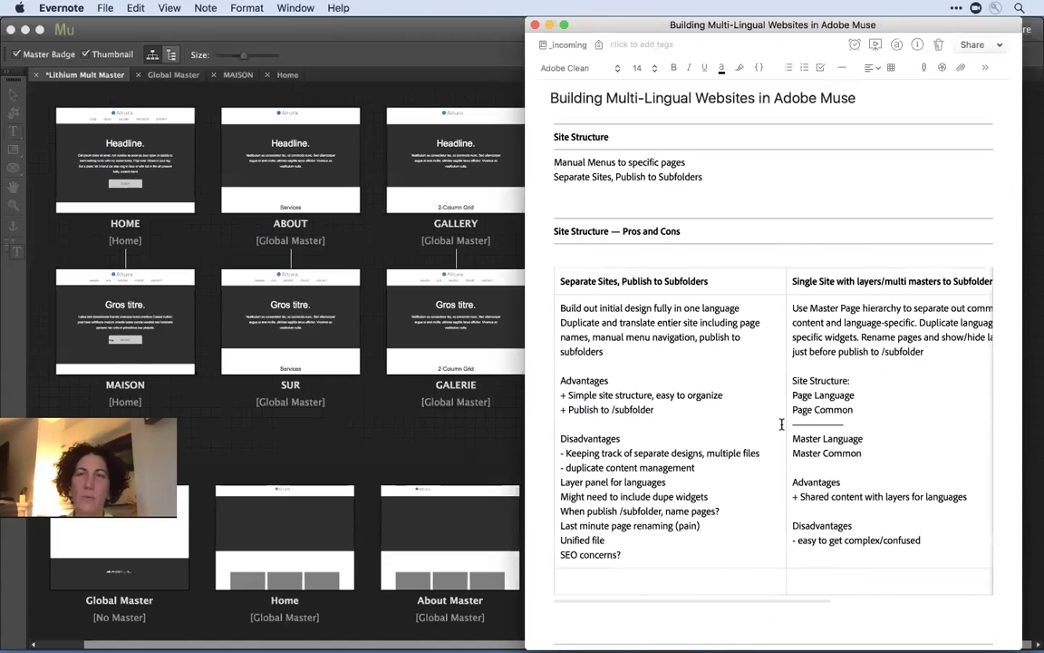
- Switch to Adobe Muse and create a new blank site
{"action": "left_click", "coordinate": [460, 60]}
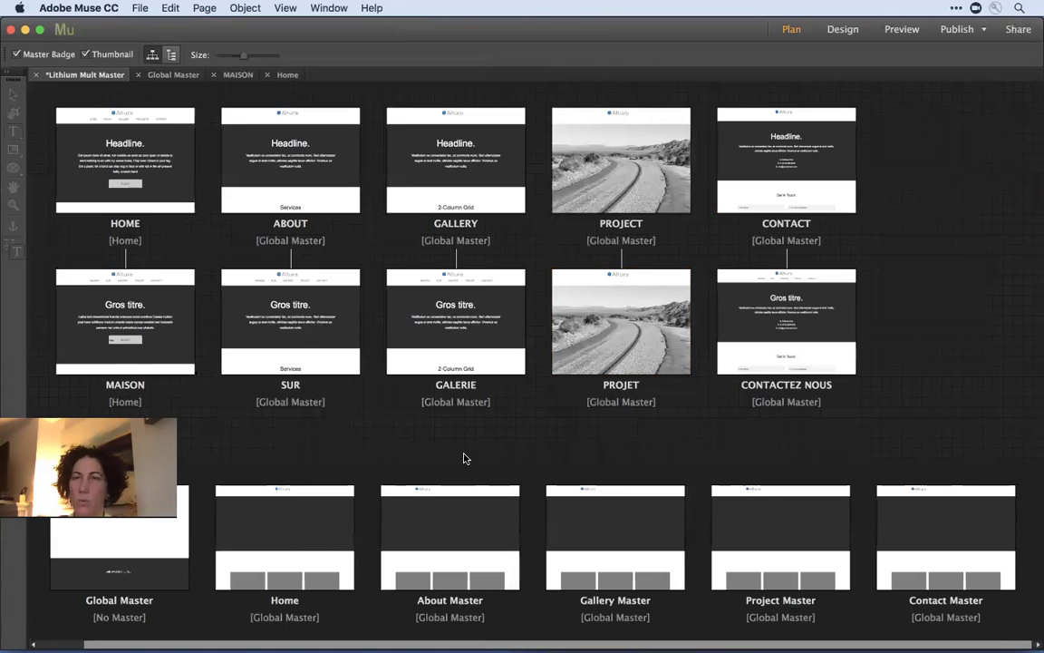
{"action": "key", "text": "super+n"}
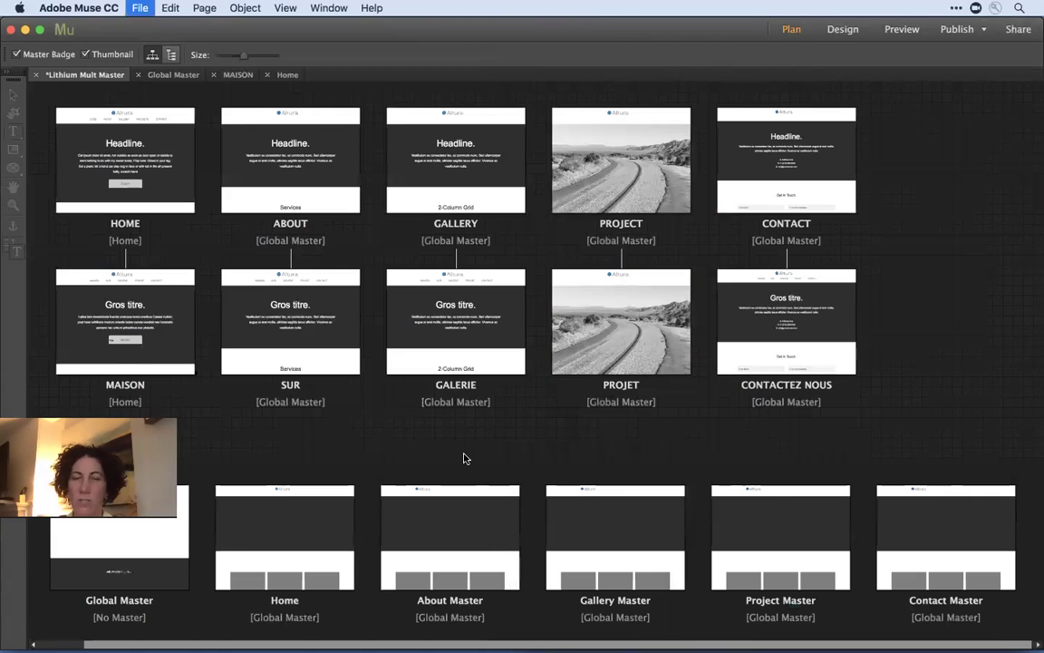
{"action": "key", "text": "Return"}
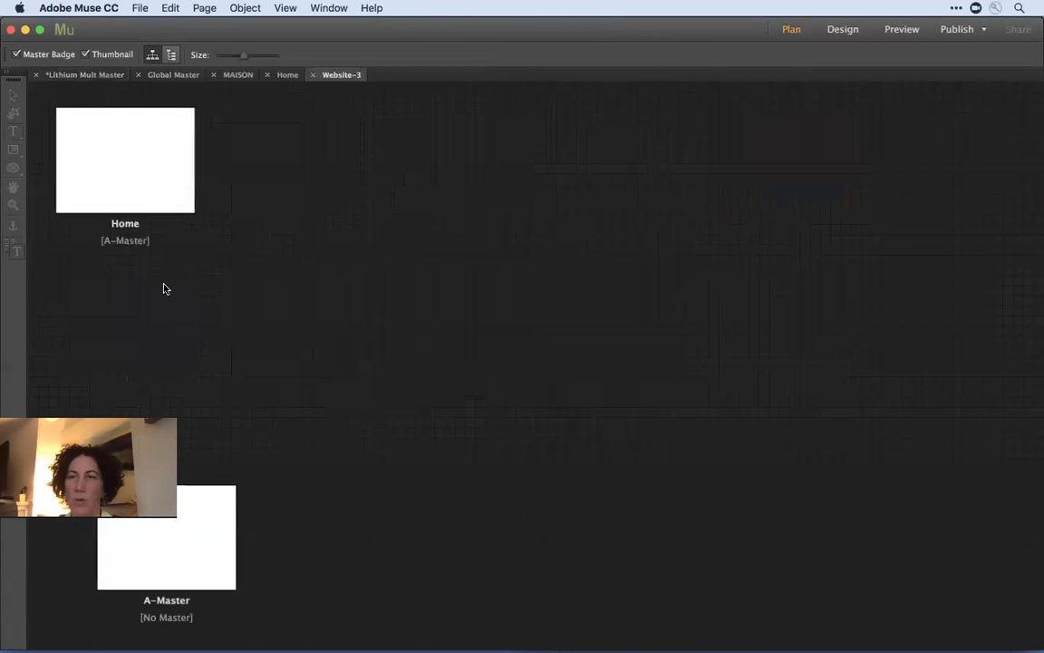
- Add two top-level pages named About and Gallery after the Home page in the site plan
{"action": "left_click", "coordinate": [214, 222]}
{"action": "type", "text": "About"}
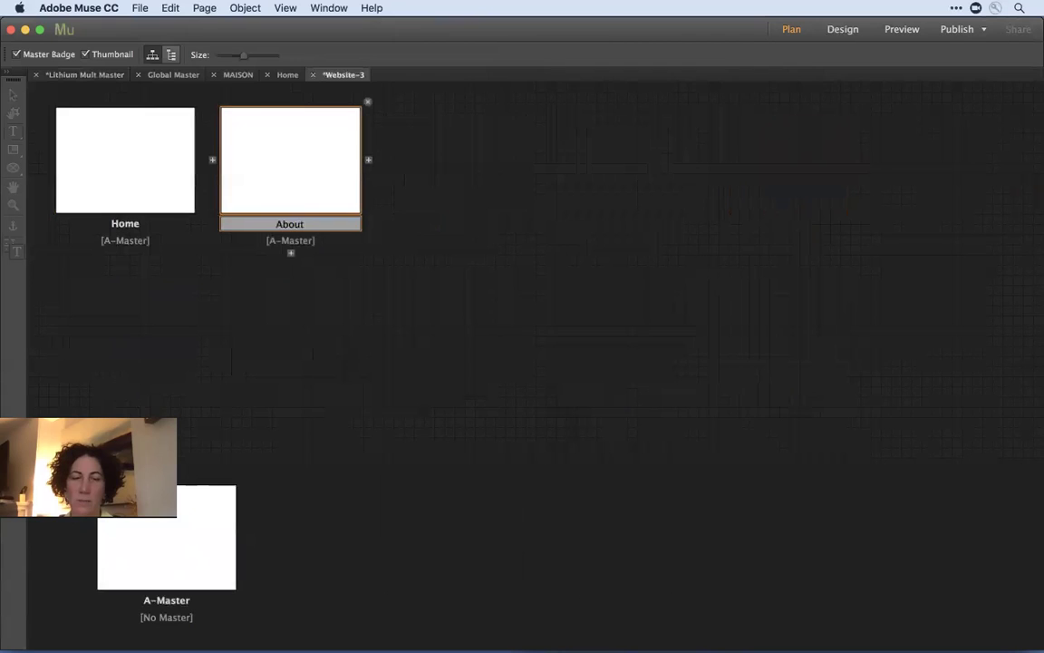
{"action": "key", "text": "Return"}
{"action": "type", "text": "P"}
{"action": "key", "text": "BackSpace"}
{"action": "type", "text": "Gallery"}
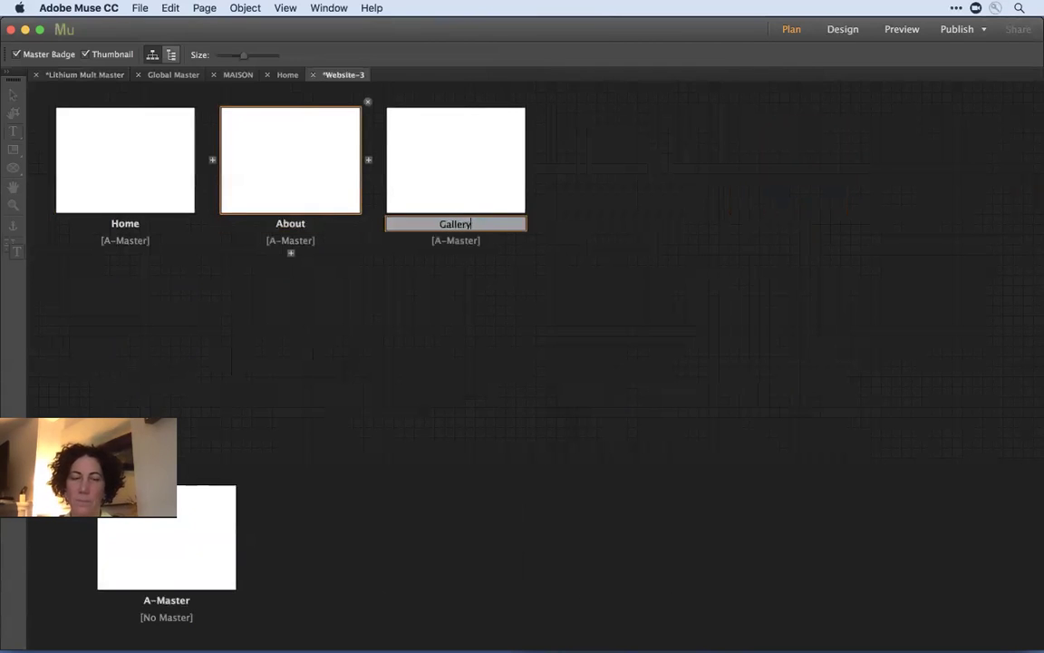
- Add two more top-level pages named Project and Contact after Gallery
{"action": "key", "text": "Return"}
{"action": "type", "text": "P"}
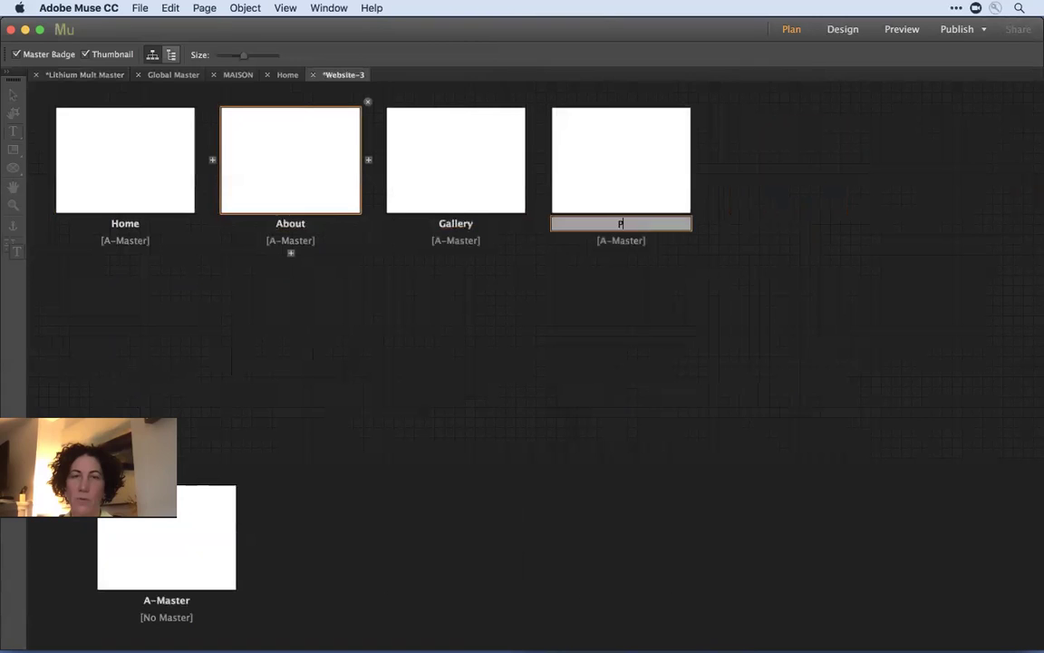
{"action": "type", "text": "roject"}
{"action": "key", "text": "Return"}
{"action": "type", "text": "Cib="}
{"action": "key", "text": "BackSpace"}
{"action": "key", "text": "BackSpace"}
{"action": "key", "text": "BackSpace"}
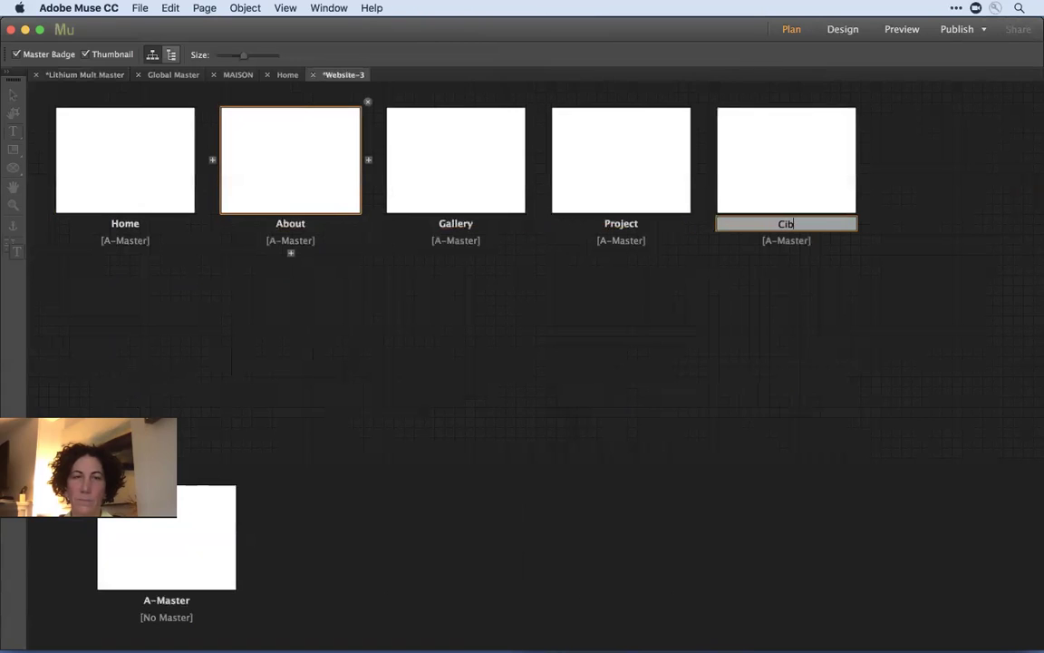
{"action": "type", "text": "ontact"}
{"action": "left_click", "coordinate": [163, 321]}
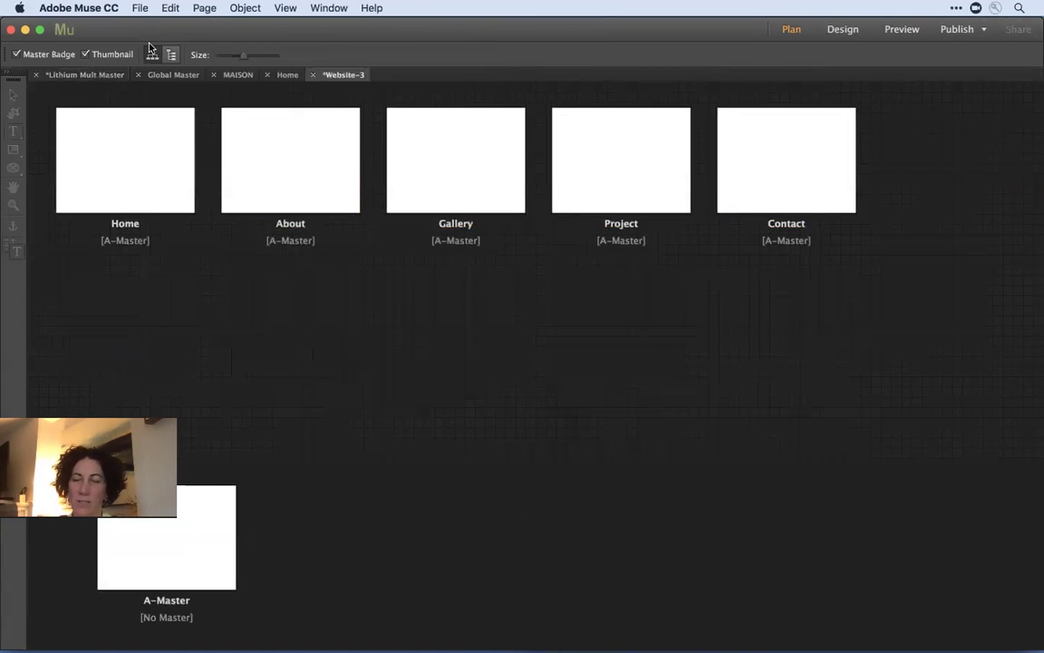
- Inspect the FTP upload connection settings without connecting, and consult the site structure pros and cons in the Evernote note before returning to Adobe Muse
{"action": "left_click", "coordinate": [133, 7]}
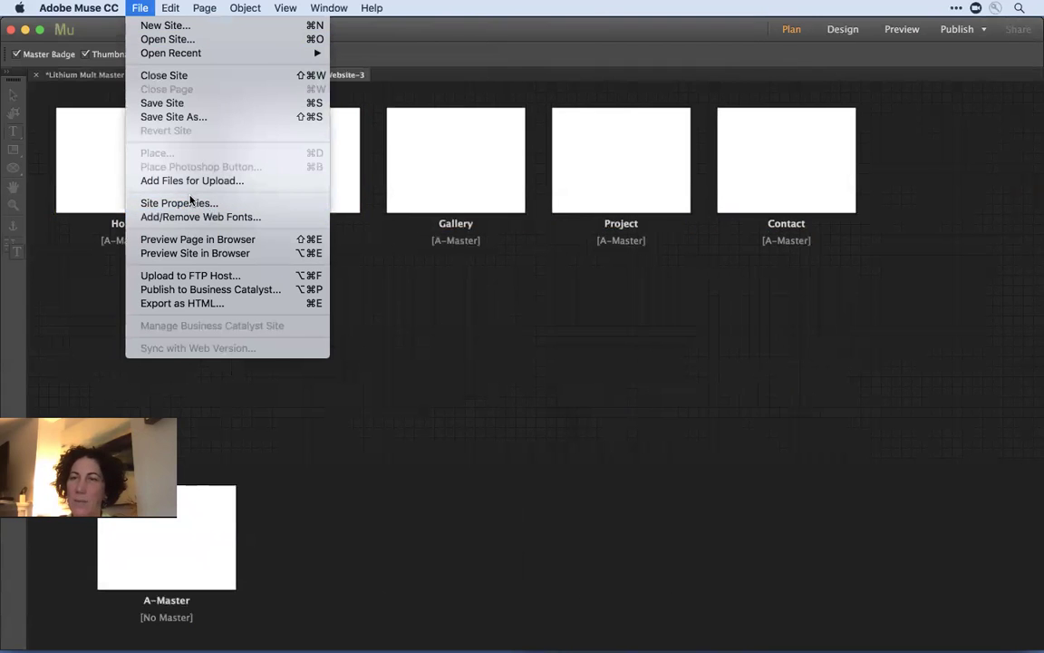
{"action": "left_click", "coordinate": [200, 276]}
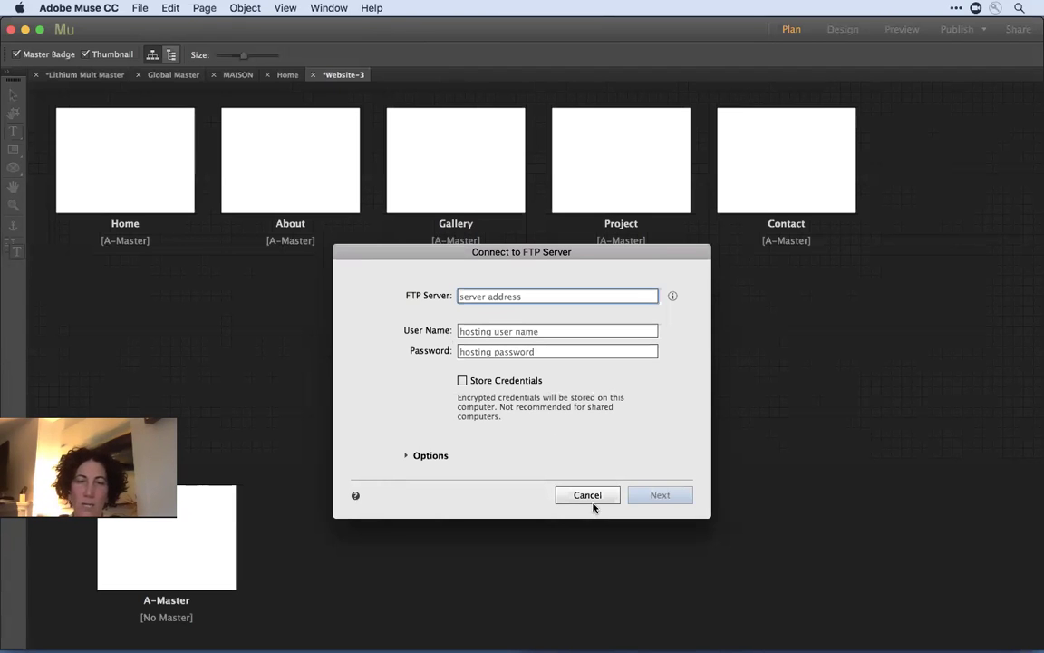
{"action": "key", "text": "super+Tab"}
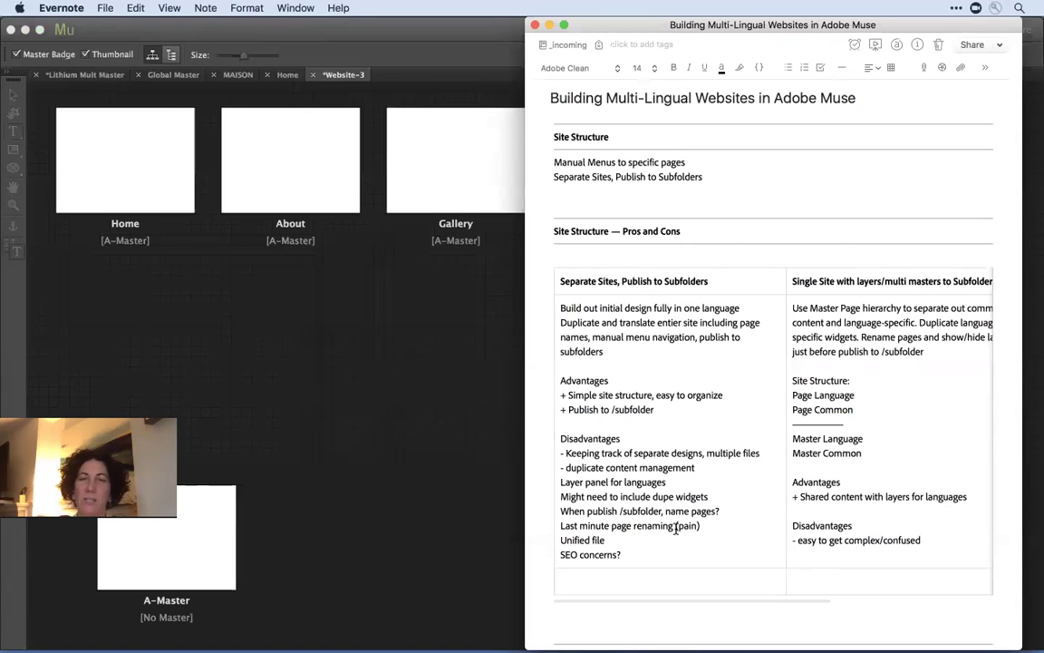
{"action": "left_click", "coordinate": [408, 437]}
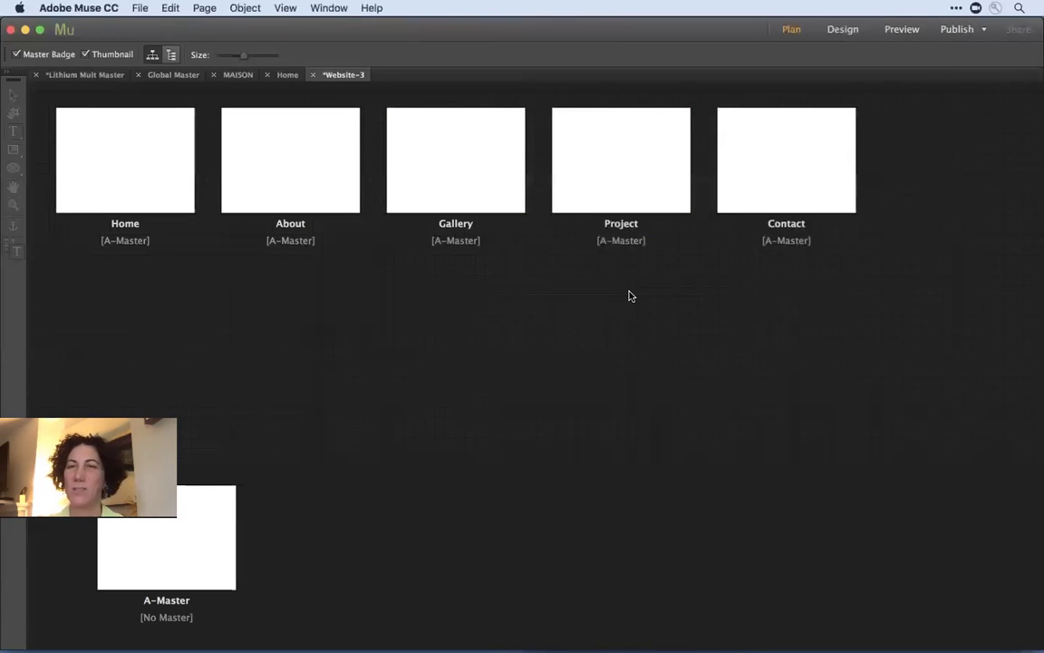
- Switch to the Lithium Mult Master site and open its Global Master at the 1200 px breakpoint, with the Text settings collapsed
{"action": "left_click", "coordinate": [76, 78]}
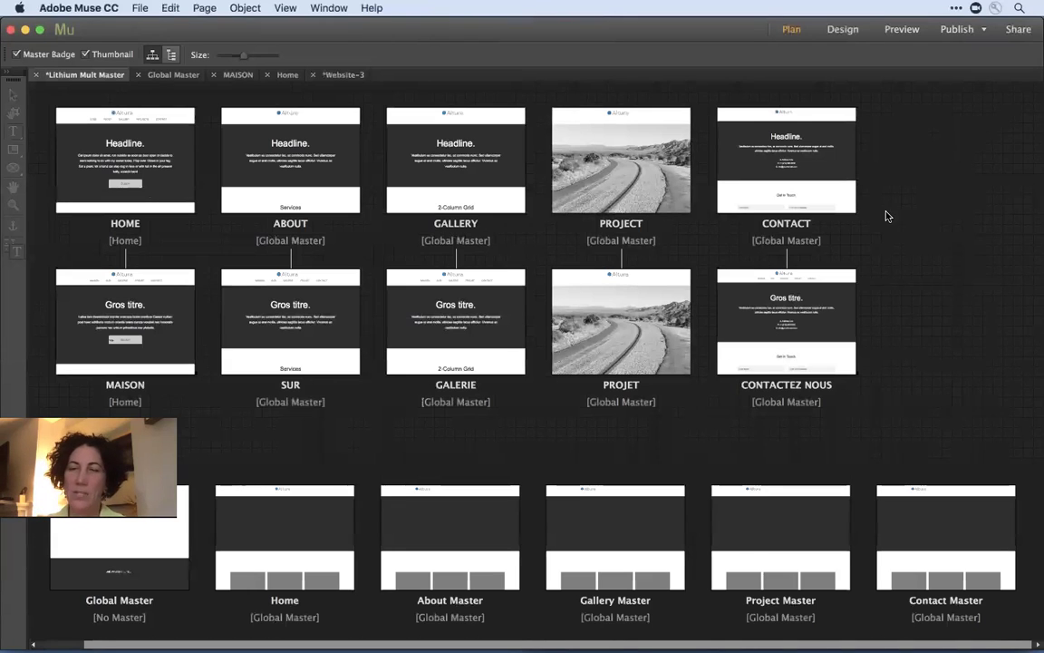
{"action": "mouse_move", "coordinate": [163, 570]}
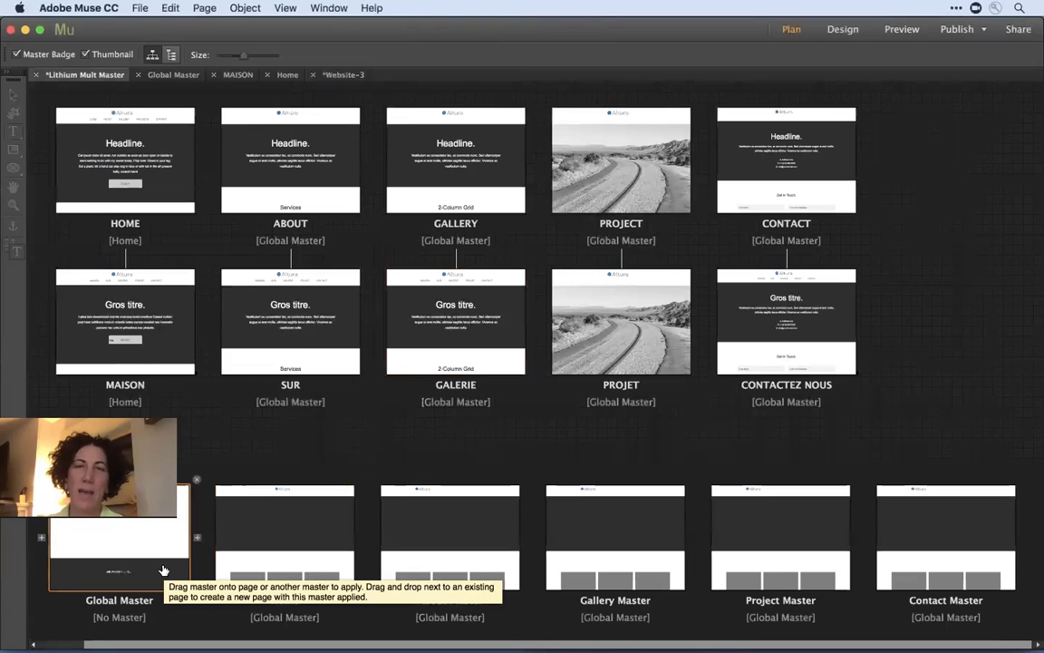
{"action": "double_click", "coordinate": [163, 570]}
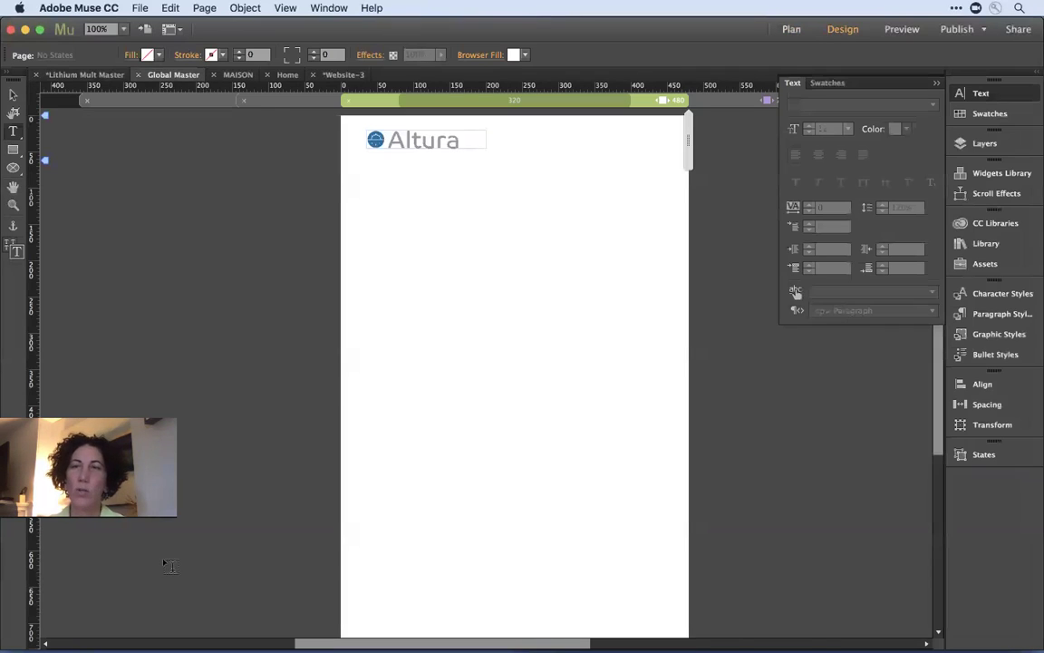
{"action": "left_click", "coordinate": [150, 99]}
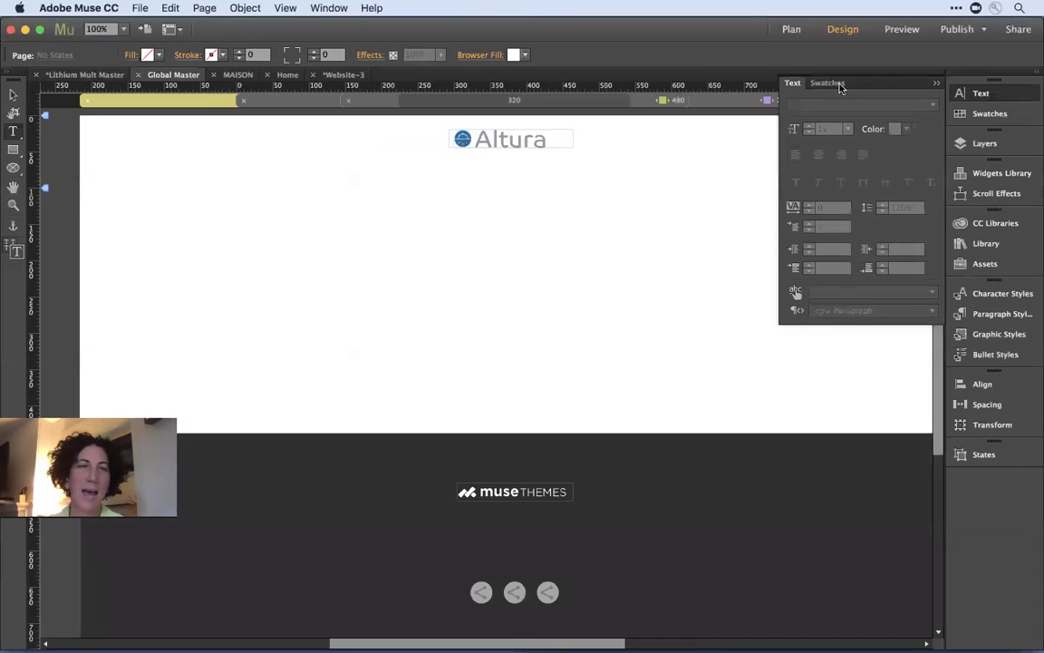
{"action": "left_click", "coordinate": [939, 82]}
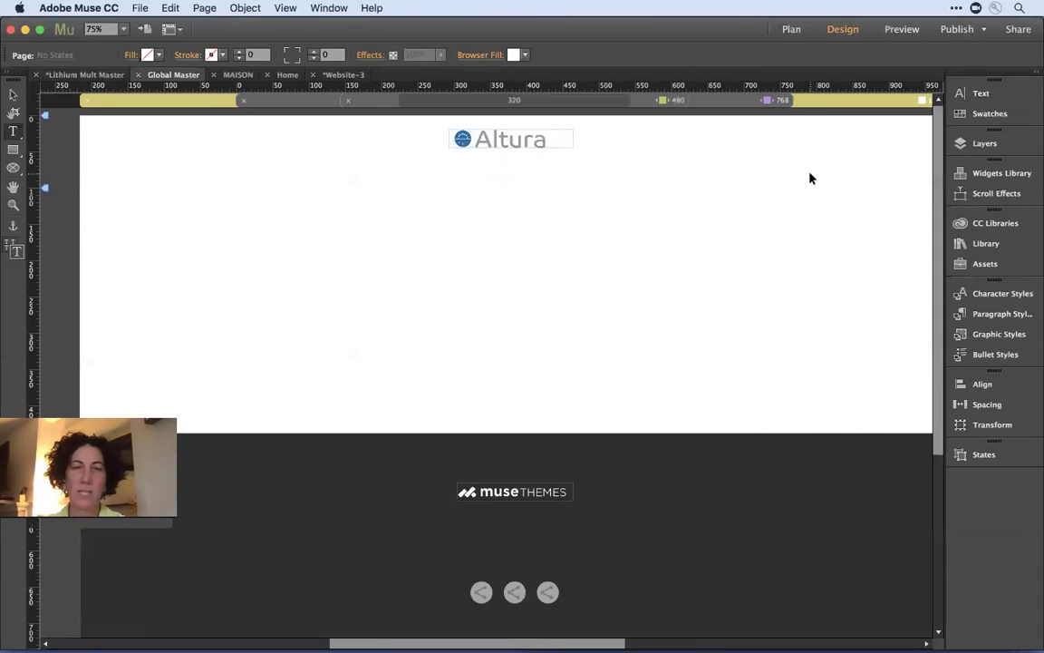
{"action": "key", "text": "super+minus"}
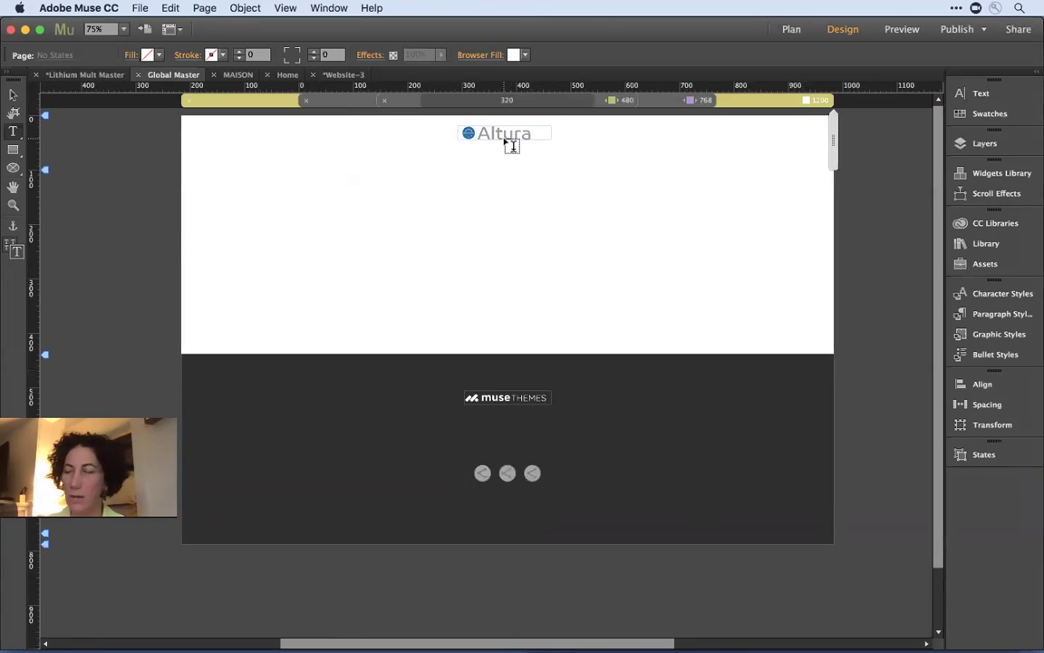
- Inspect the shared footer logo and the three social icons on the Global Master, and return to the site plan
{"action": "left_click", "coordinate": [13, 94]}
{"action": "left_click", "coordinate": [507, 400]}
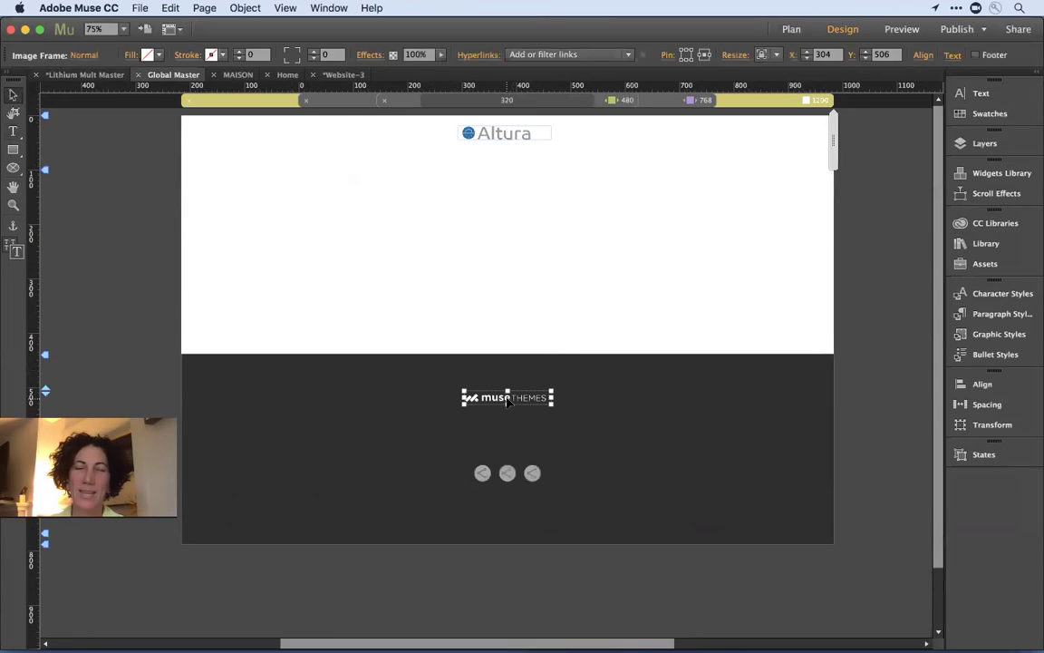
{"action": "left_click", "coordinate": [484, 474]}
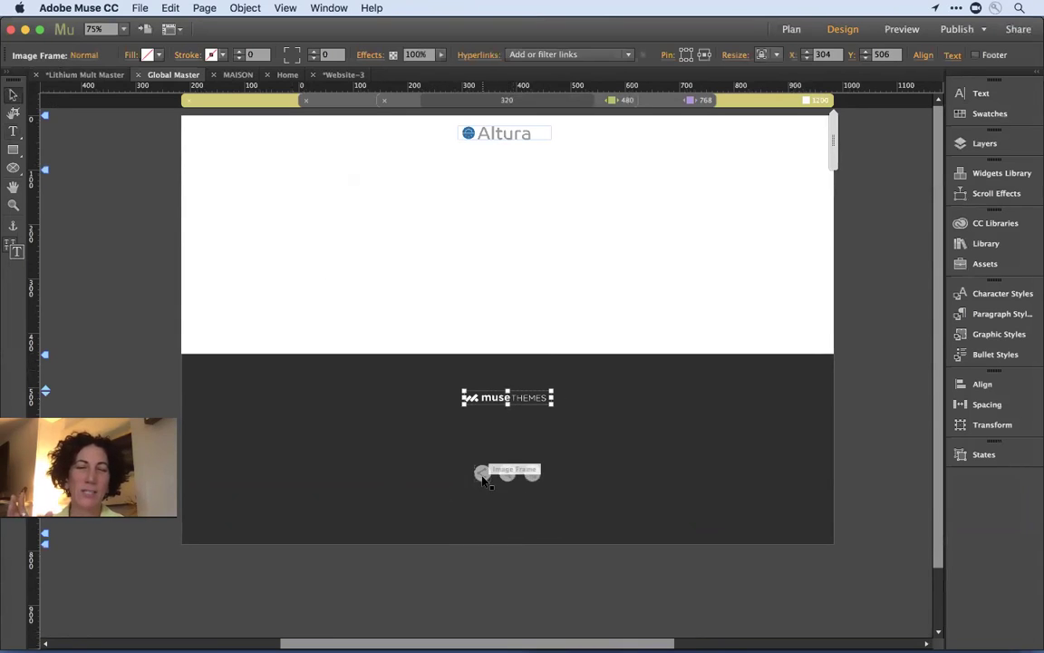
{"action": "left_click", "coordinate": [482, 473]}
{"action": "left_click", "coordinate": [508, 472]}
{"action": "left_click", "coordinate": [533, 474]}
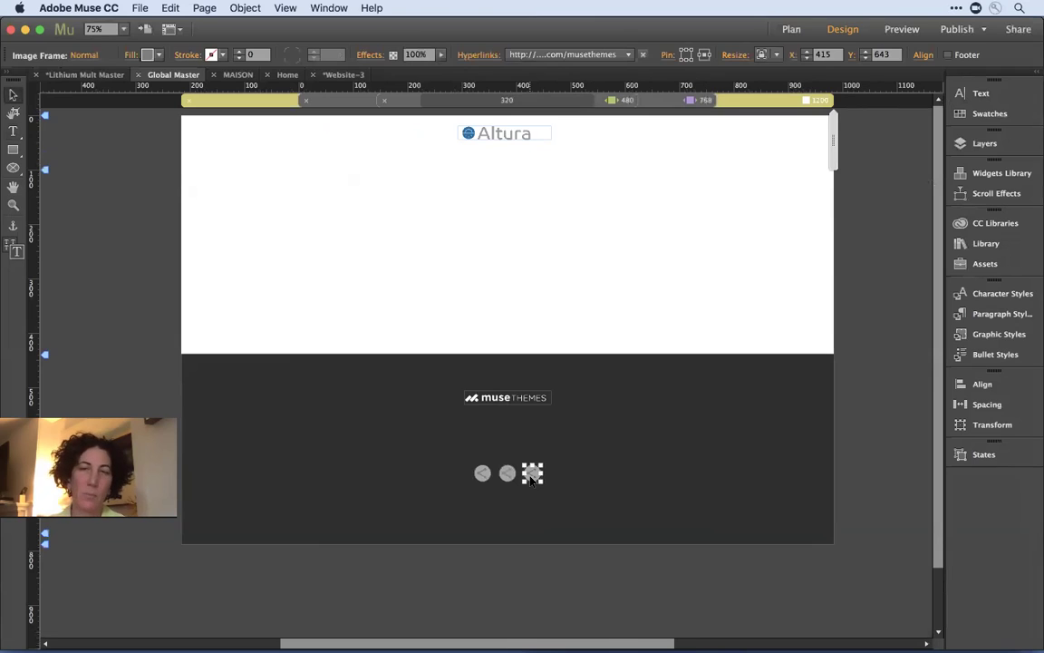
{"action": "key", "text": "super+m"}
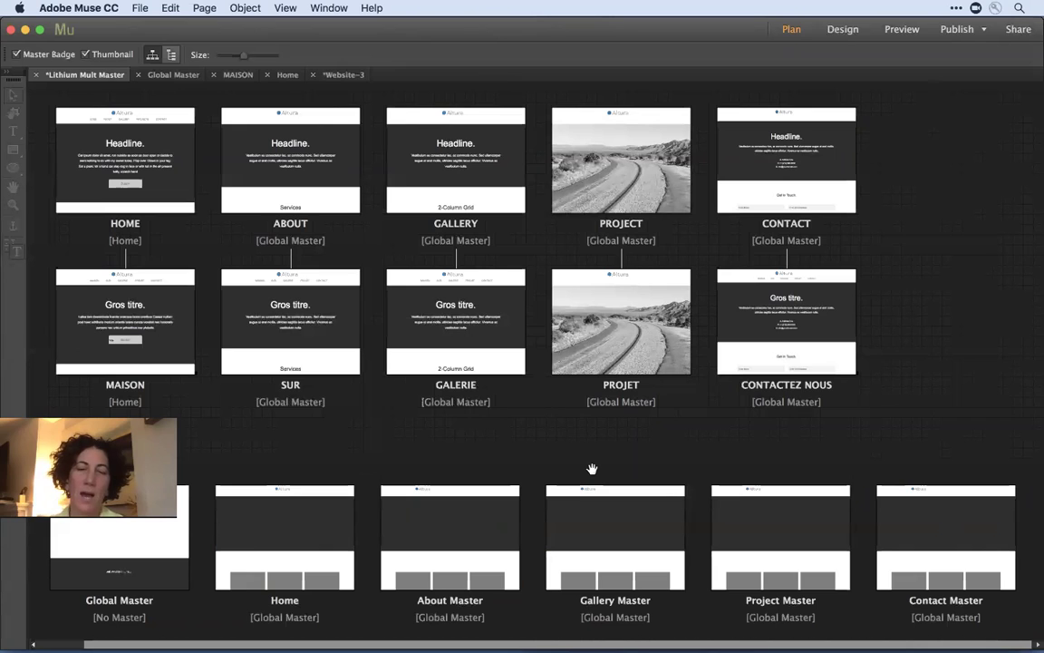
- Open the Home master and inspect its dark header rectangle, image placeholders, outlined boxes and footer before returning to the site plan
{"action": "double_click", "coordinate": [307, 529]}
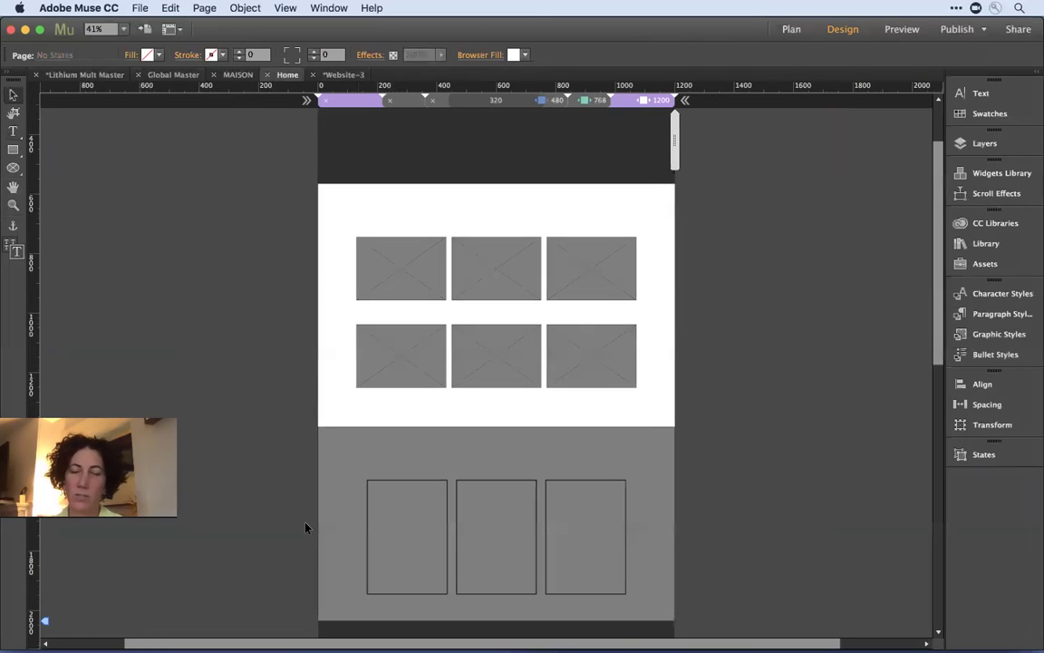
{"action": "key", "text": "super+minus"}
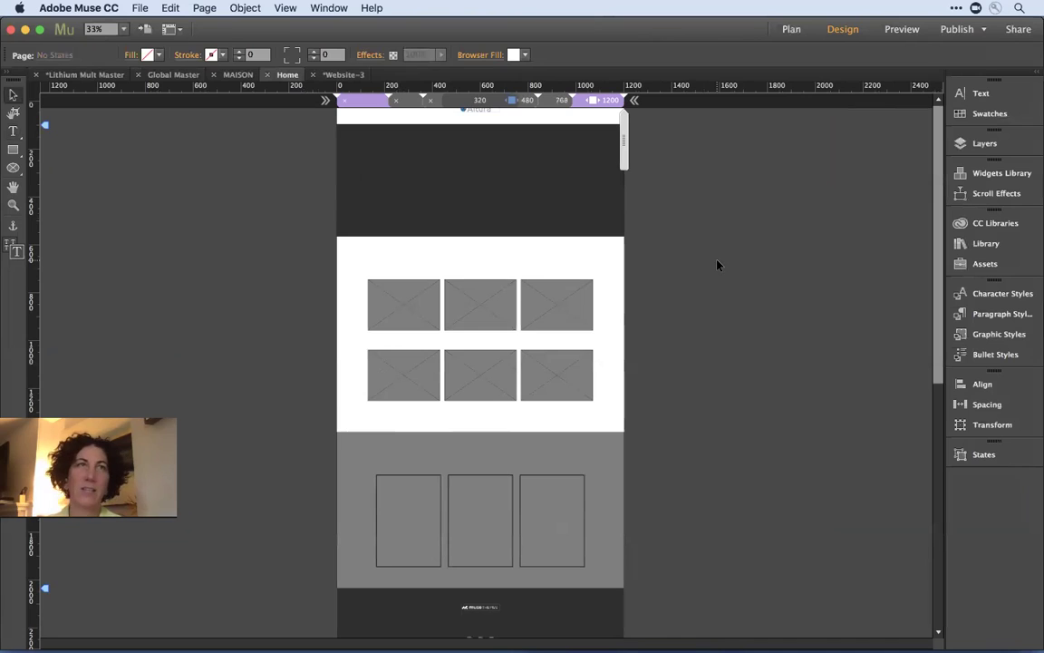
{"action": "left_click", "coordinate": [504, 175]}
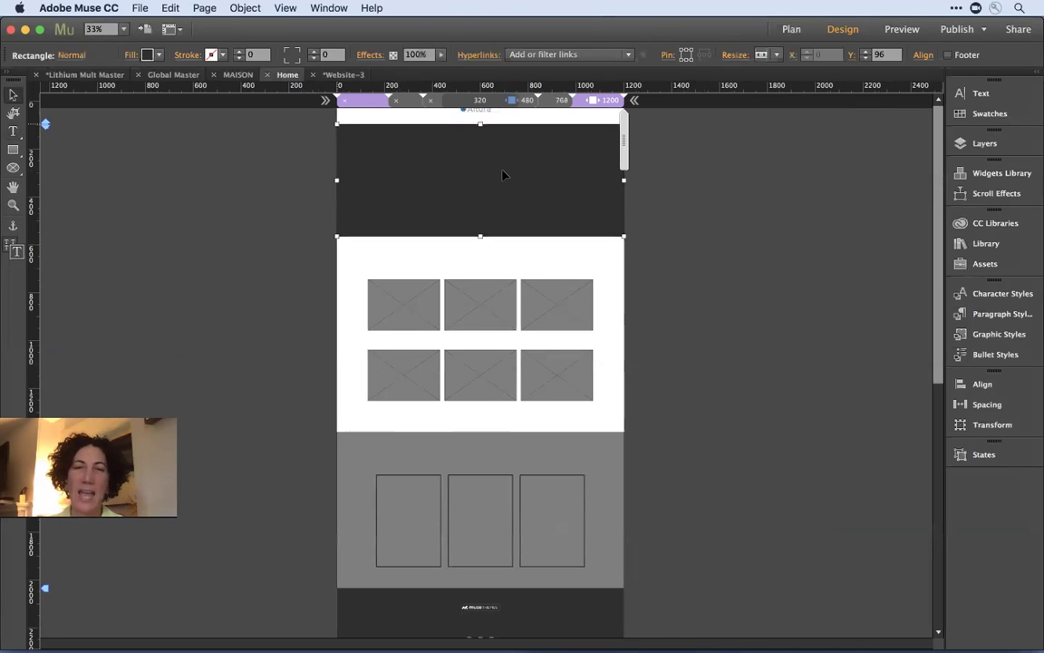
{"action": "left_click", "coordinate": [402, 314]}
{"action": "left_click", "coordinate": [542, 308]}
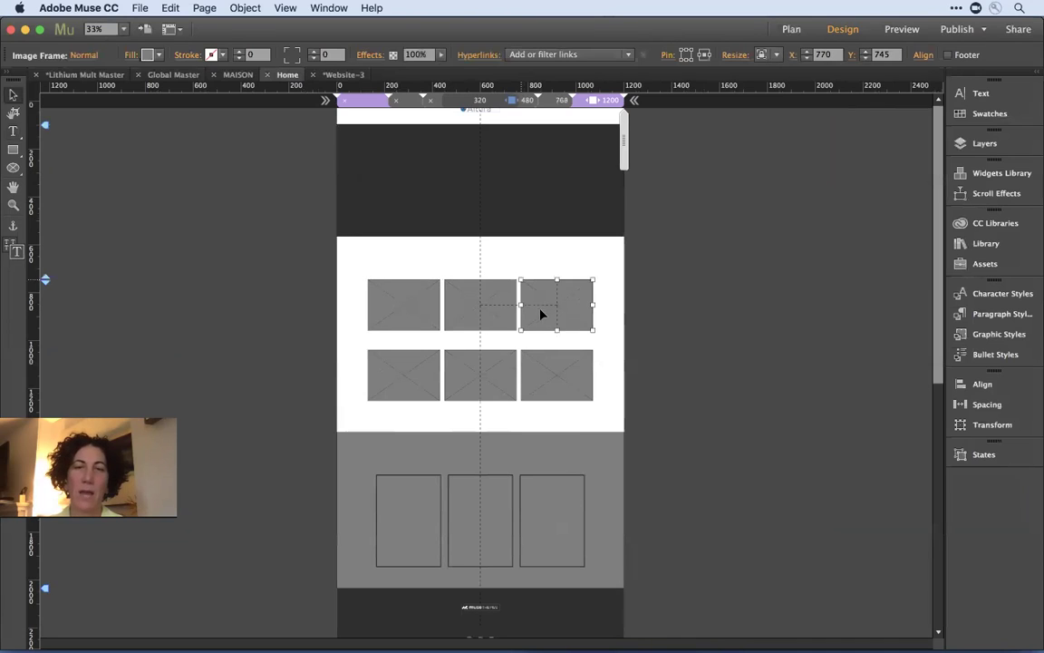
{"action": "left_click", "coordinate": [555, 370]}
{"action": "left_click", "coordinate": [403, 498]}
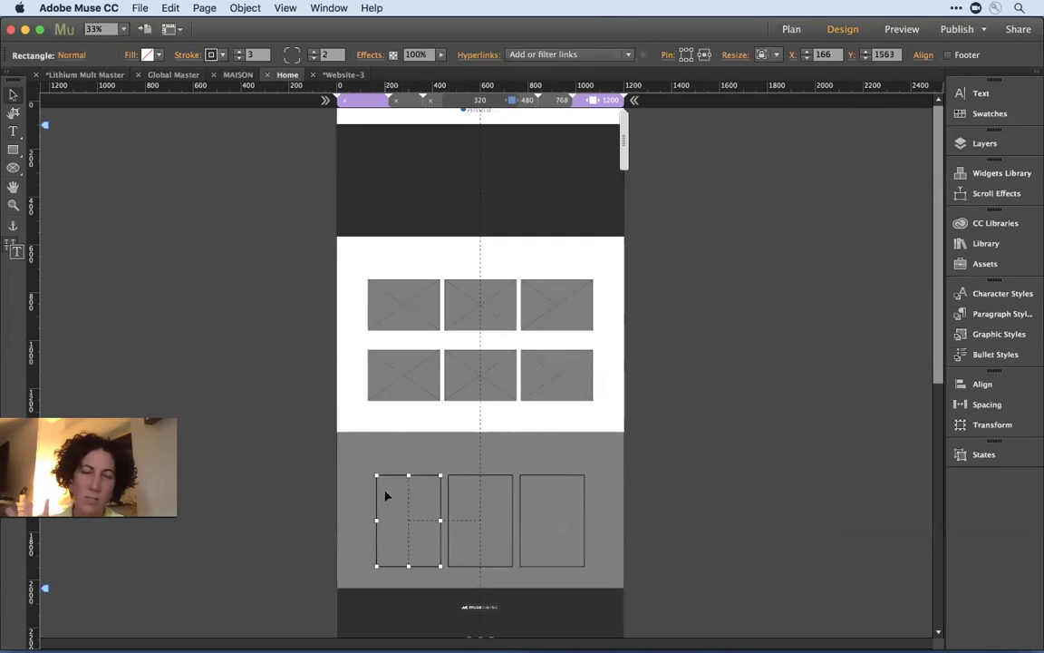
{"action": "scroll", "coordinate": [386, 496], "scroll_direction": "down", "scroll_amount": 3}
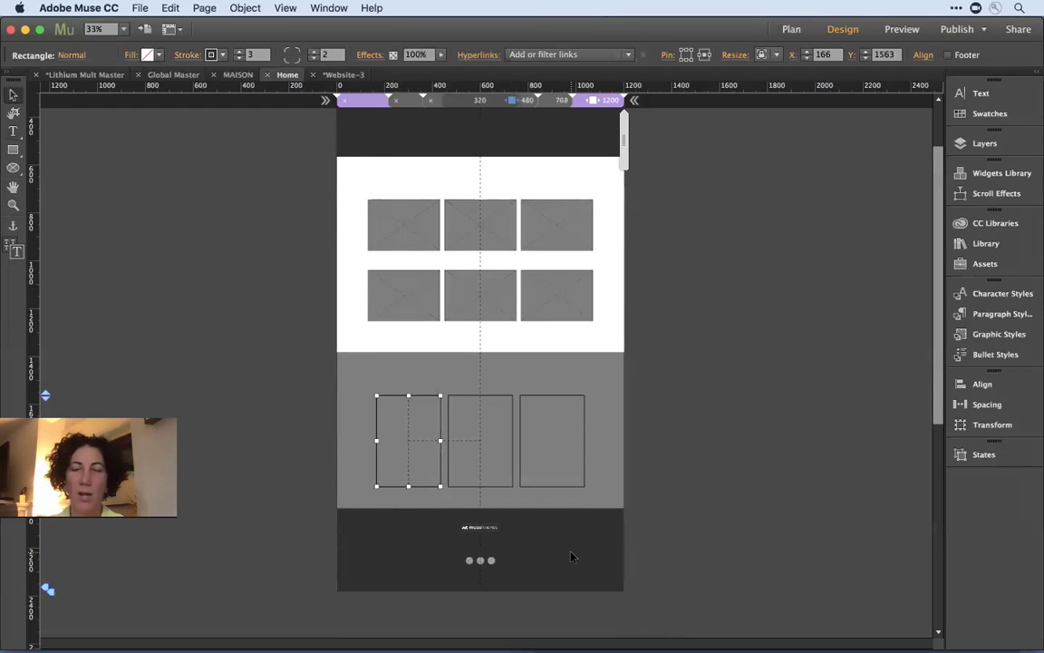
{"action": "key", "text": "super+m"}
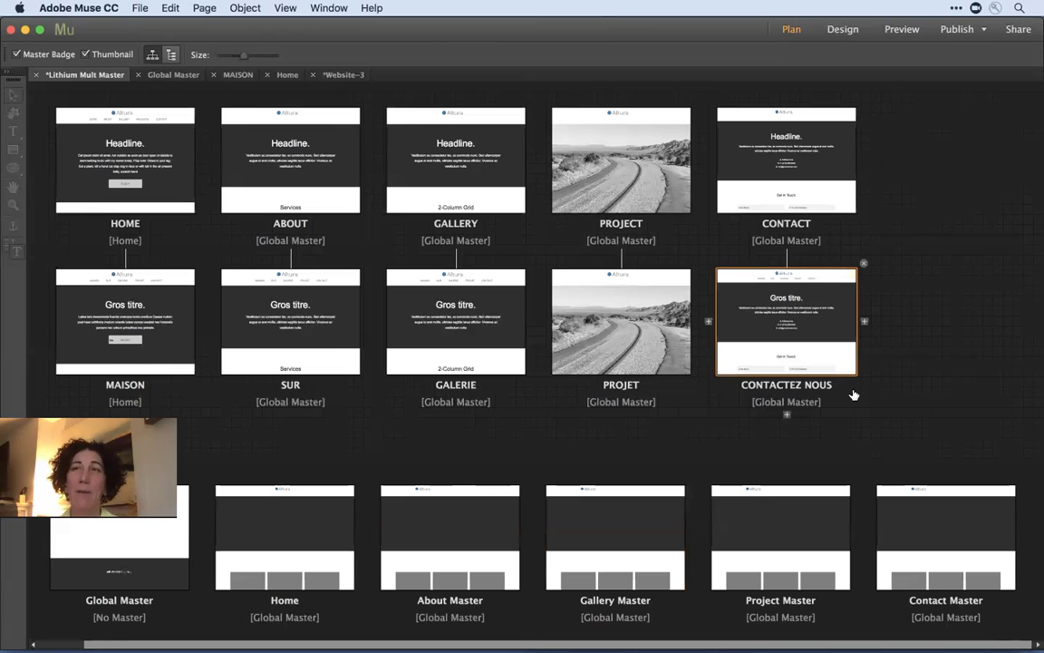
- Open the page properties of the CONTACTEZ NOUS page and review its layout, metadata and page options
{"action": "right_click", "coordinate": [778, 320]}
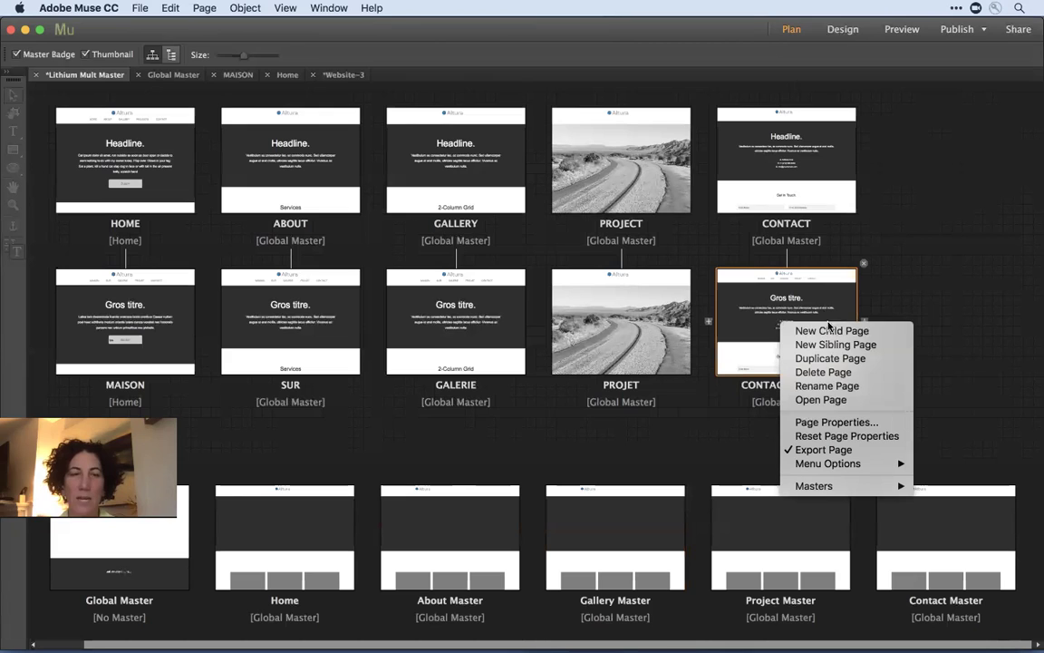
{"action": "left_click", "coordinate": [876, 426]}
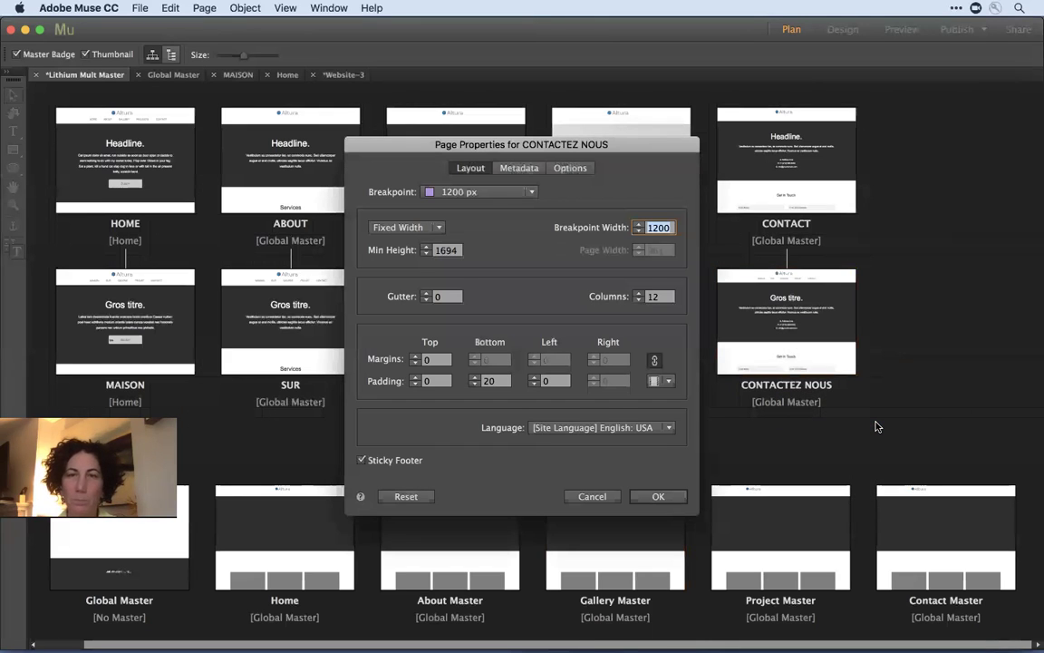
{"action": "left_click", "coordinate": [524, 169]}
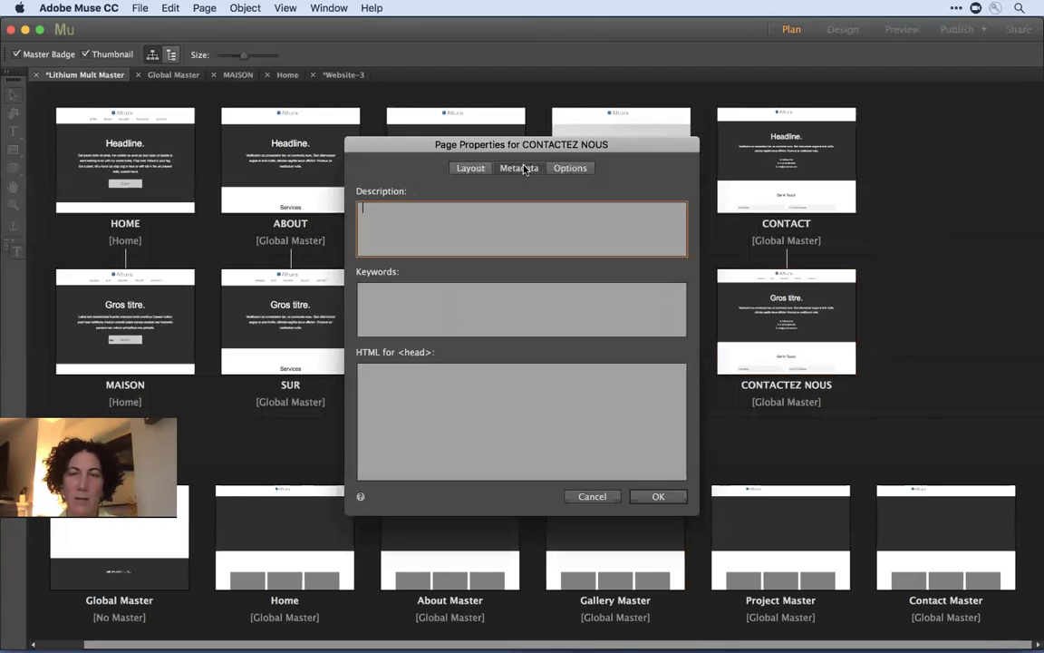
{"action": "left_click", "coordinate": [569, 169]}
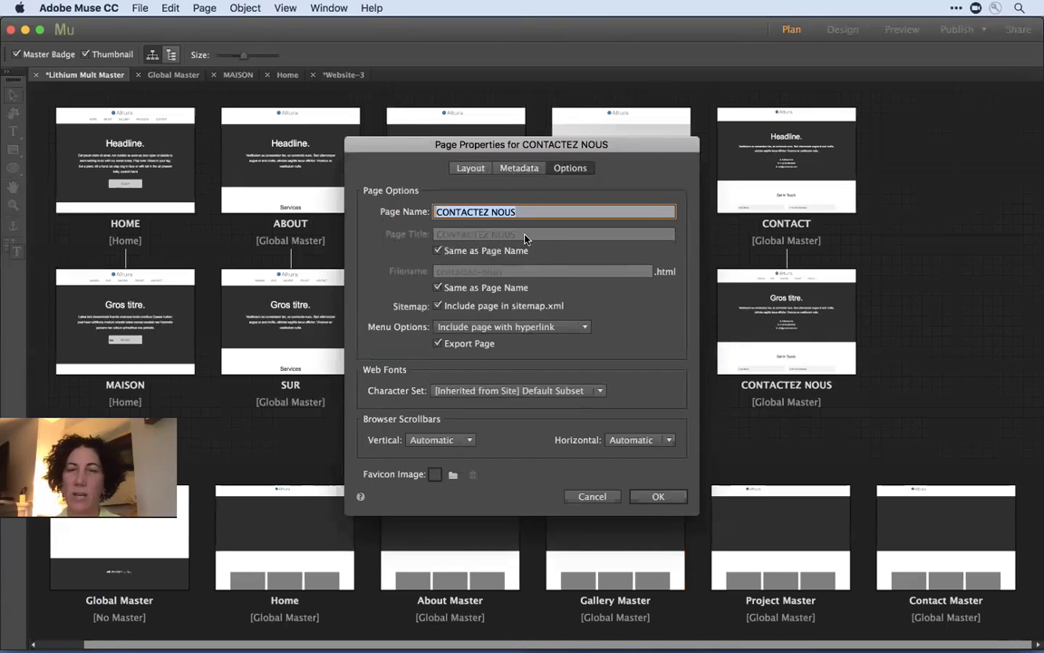
- Unlink the CONTACTEZ NOUS page's title from its page name and shorten the title to CONTACTEZ
{"action": "left_click", "coordinate": [439, 251]}
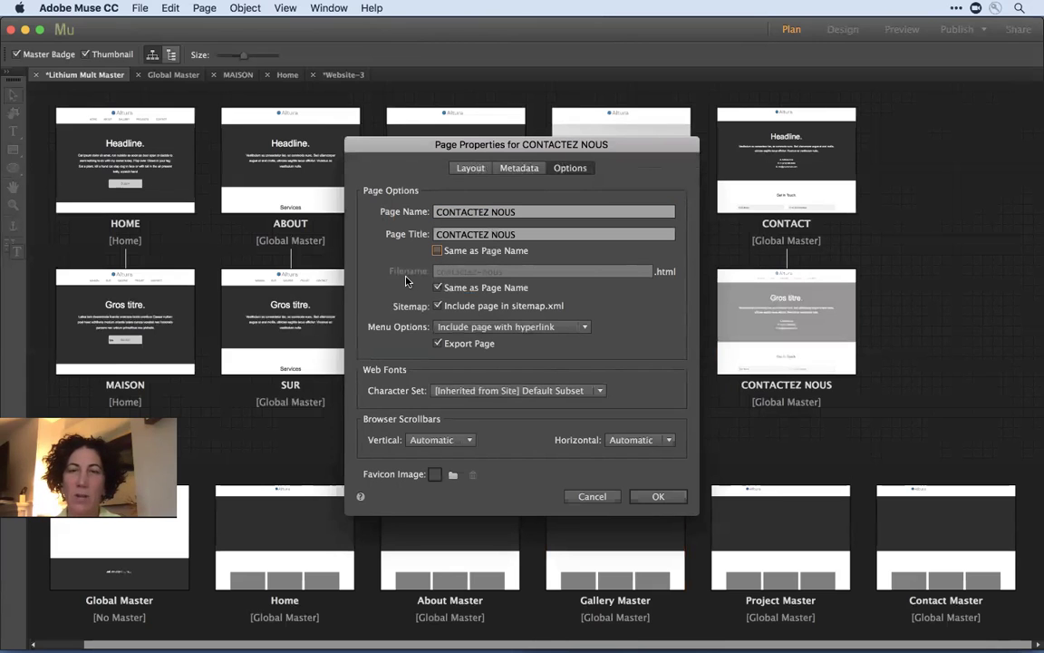
{"action": "mouse_move", "coordinate": [505, 278]}
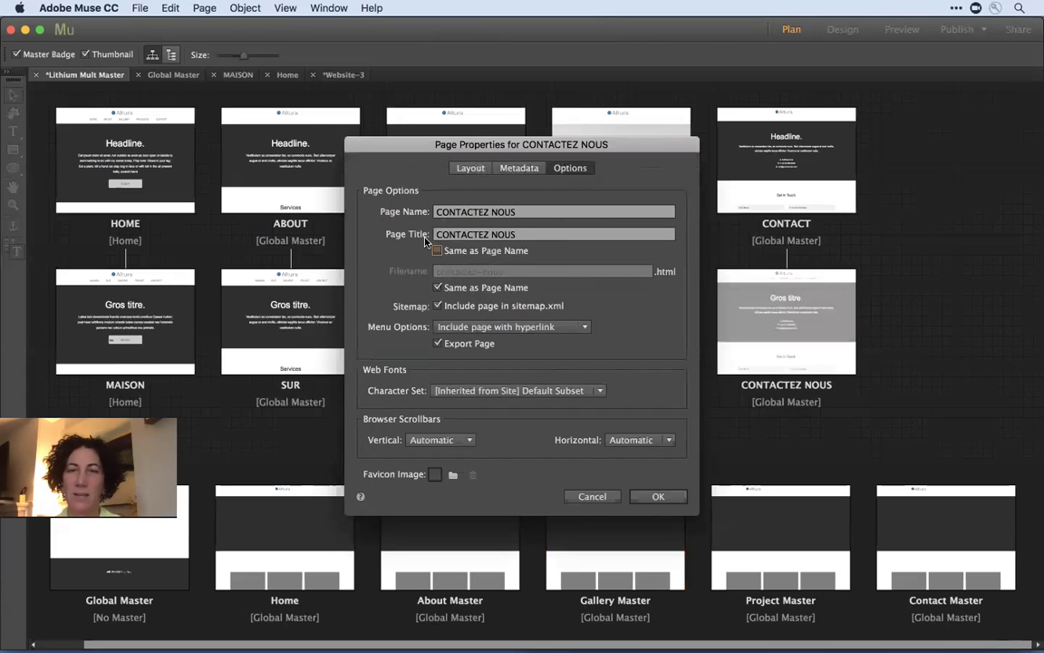
{"action": "mouse_move", "coordinate": [546, 240]}
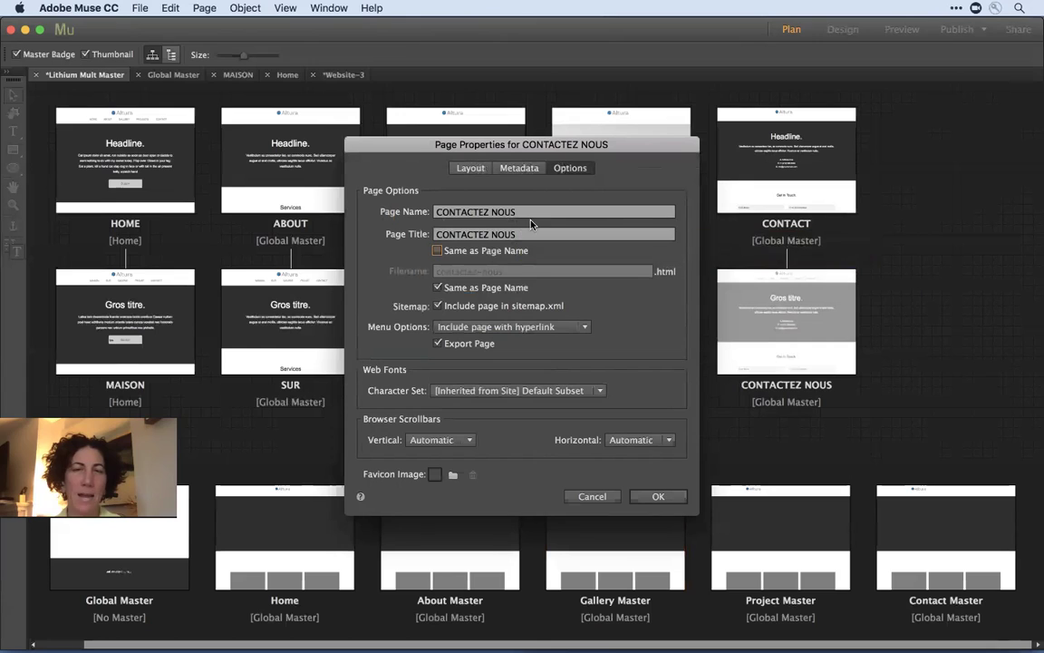
{"action": "double_click", "coordinate": [503, 236]}
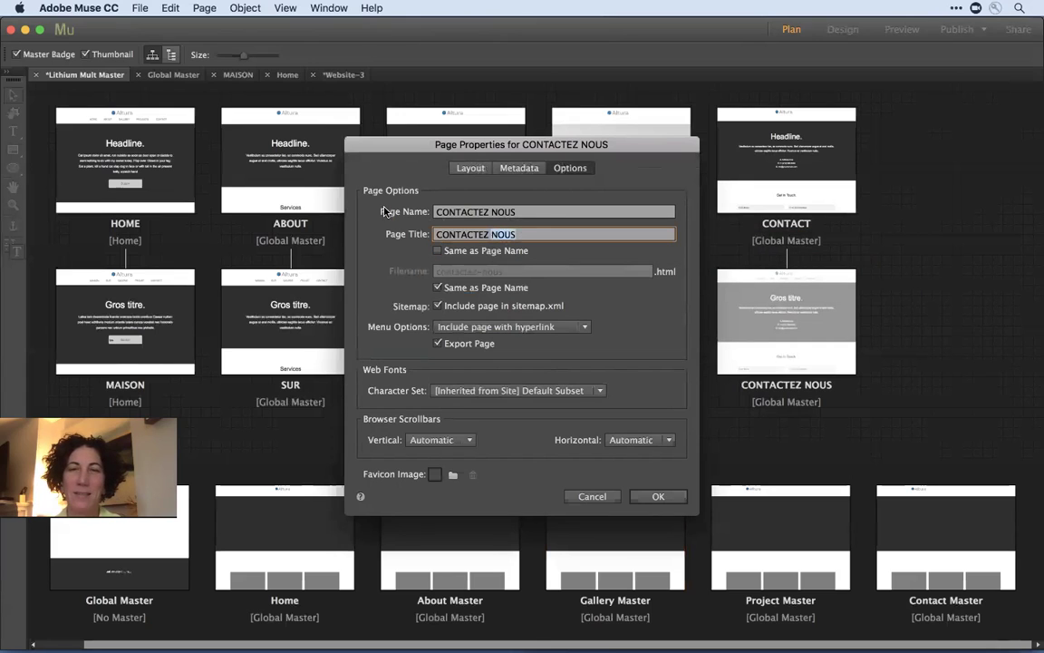
{"action": "key", "text": "BackSpace"}
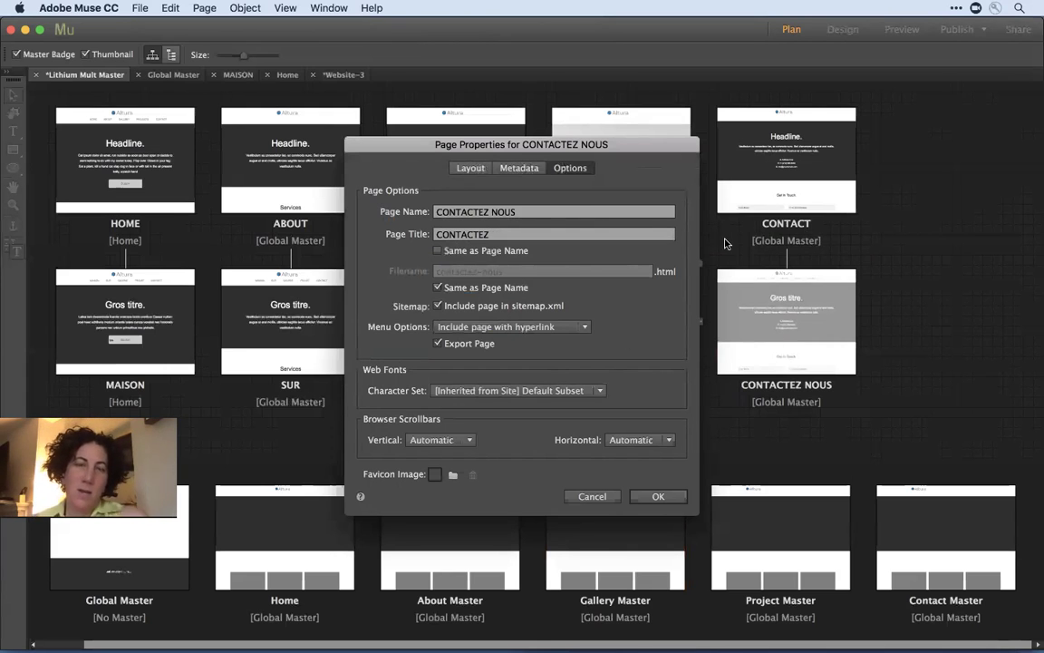
- Try the page name CONTACT EZ NOUS with the page title CONTACT EZ, and discard the page property changes
{"action": "left_click", "coordinate": [479, 211]}
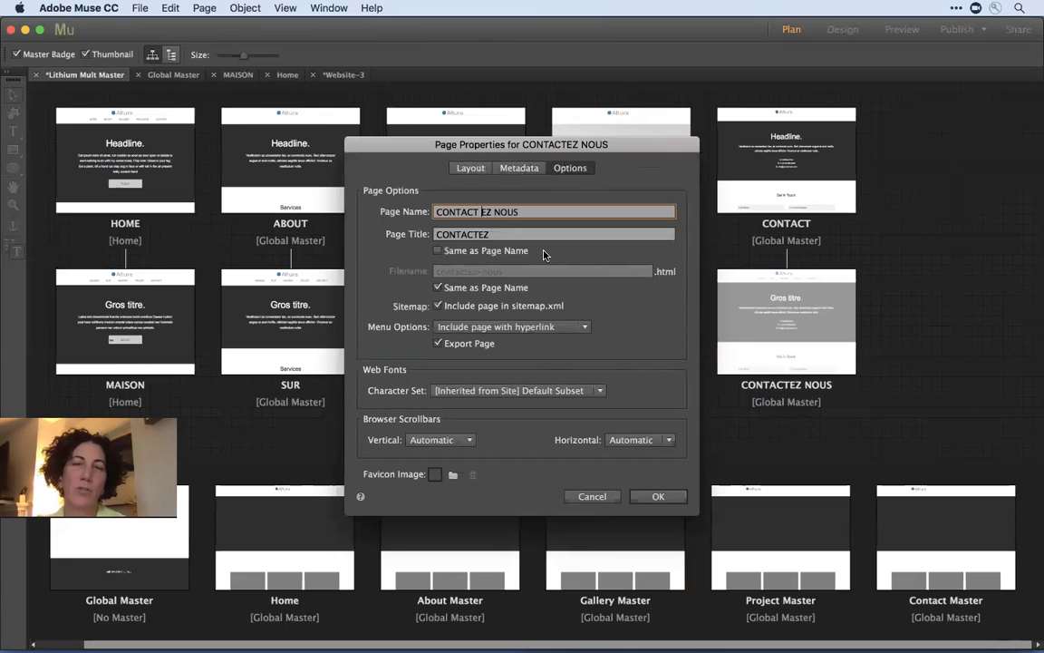
{"action": "left_click", "coordinate": [480, 234]}
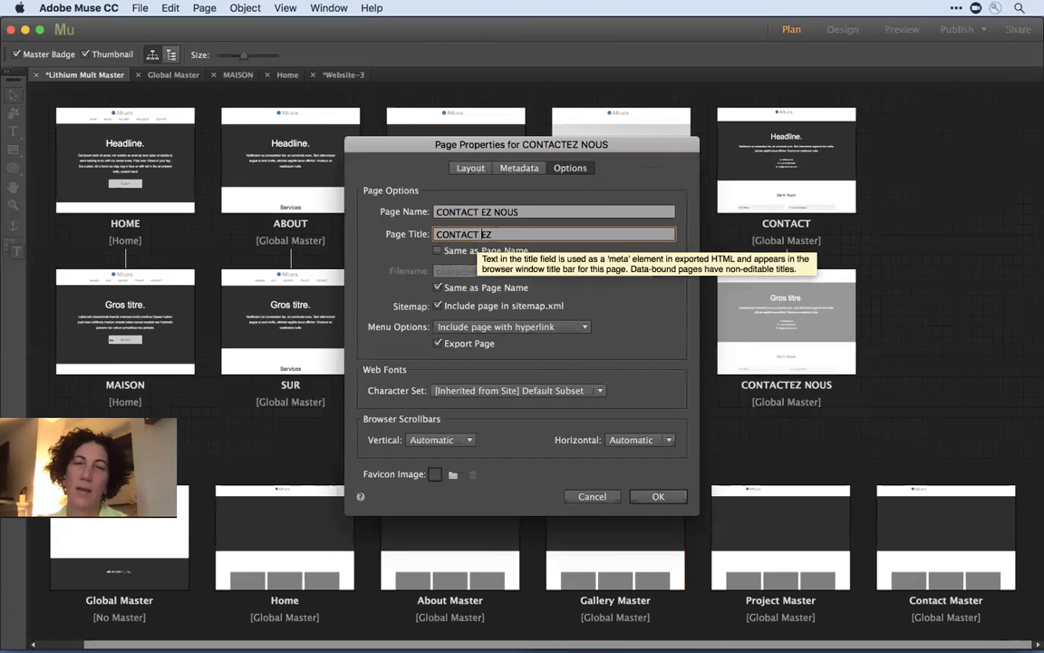
{"action": "left_click", "coordinate": [632, 304]}
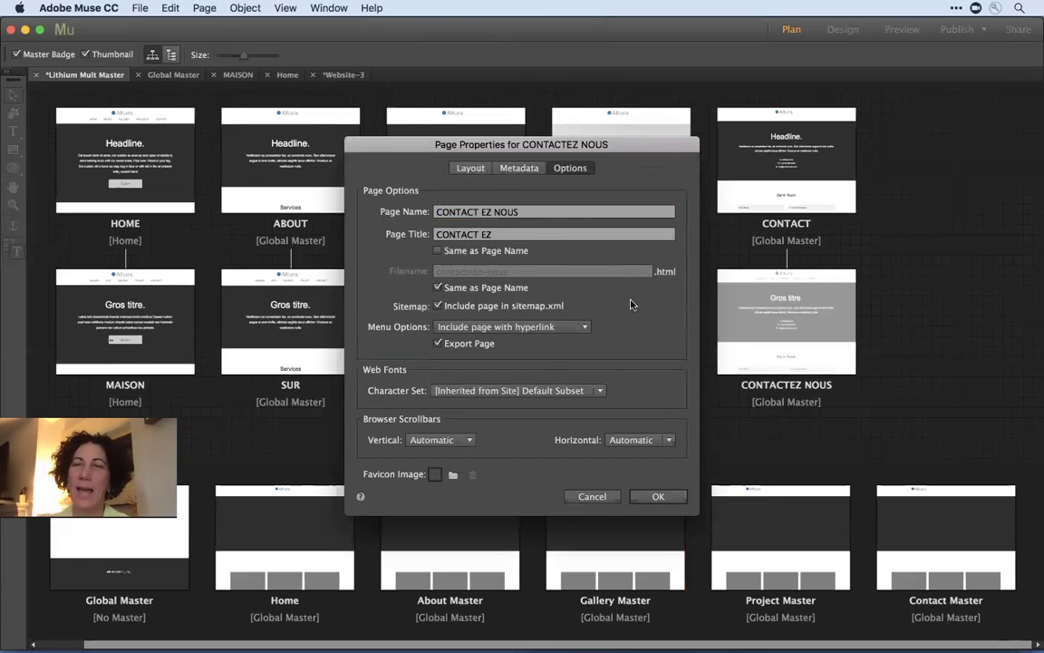
{"action": "left_click", "coordinate": [594, 497]}
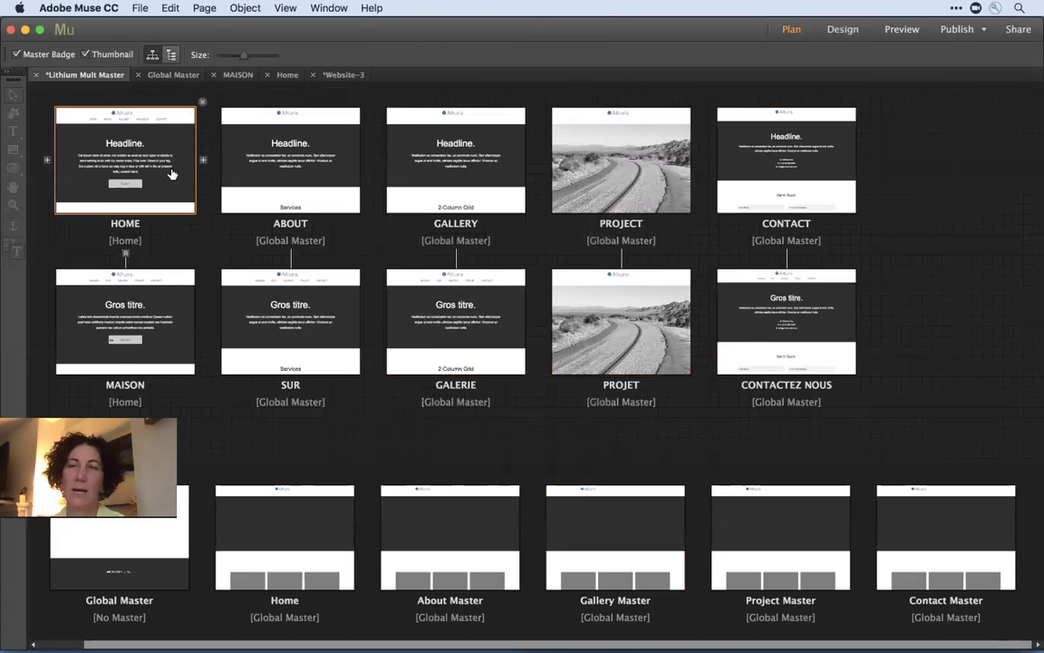
- Open the English HOME page, review its headline, text and 3-Column Grid content, and save the site
{"action": "double_click", "coordinate": [172, 173]}
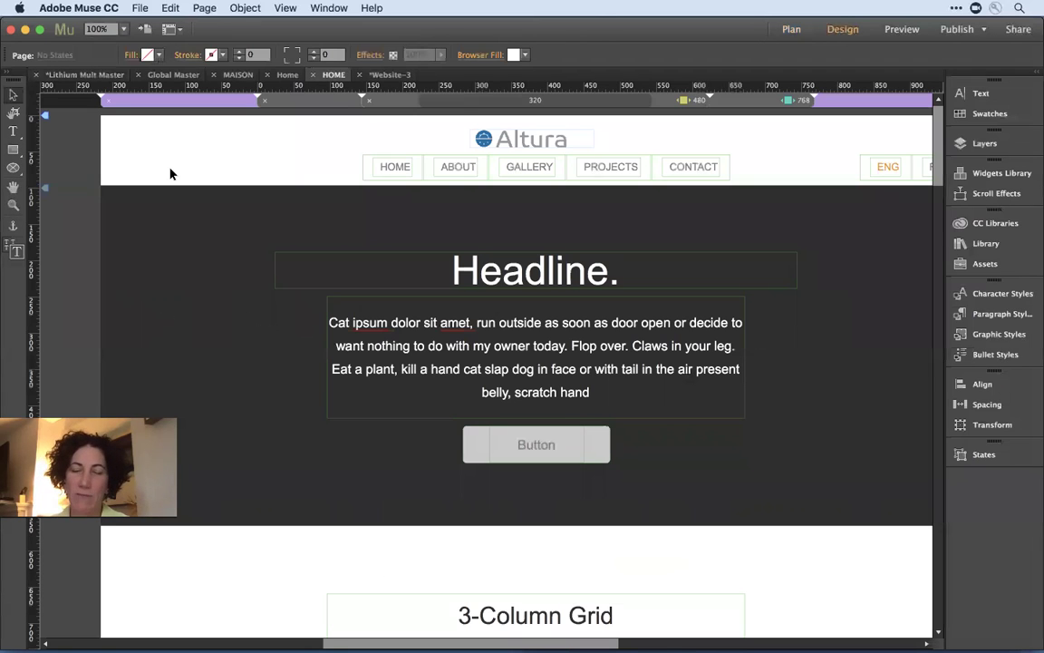
{"action": "key", "text": "super+minus"}
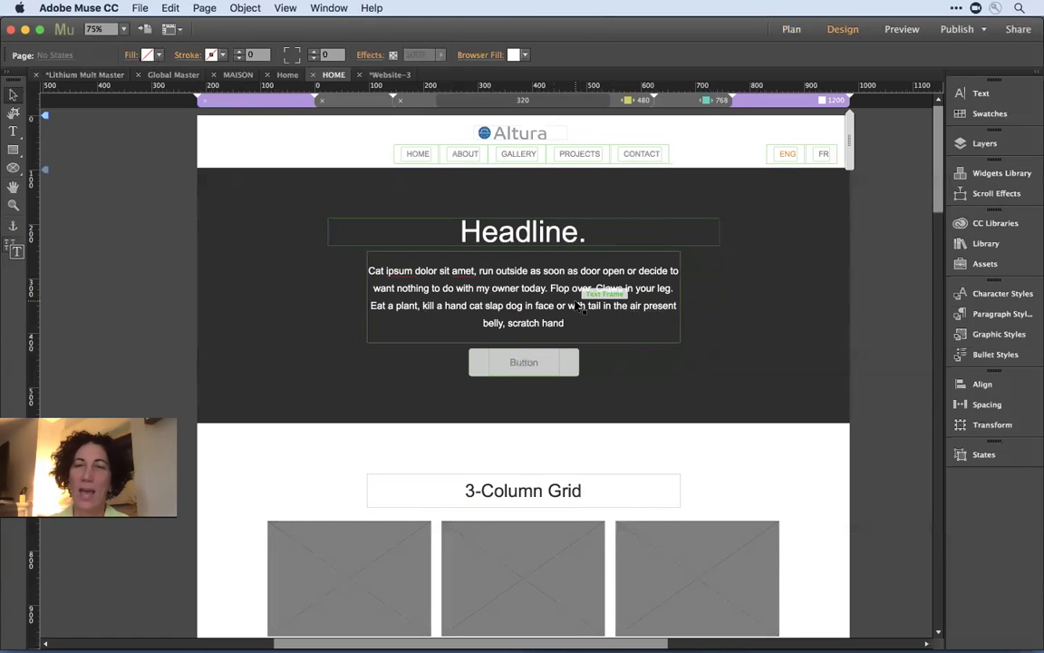
{"action": "scroll", "coordinate": [578, 306], "scroll_direction": "down", "scroll_amount": 3}
{"action": "scroll", "coordinate": [575, 306], "scroll_direction": "down", "scroll_amount": 2}
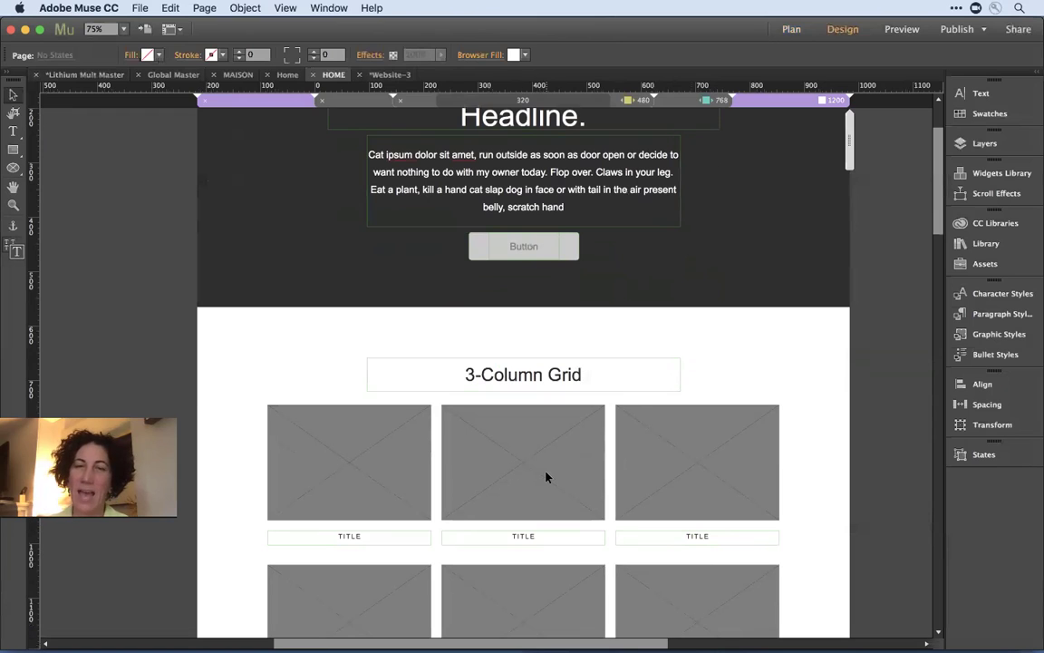
{"action": "left_click", "coordinate": [664, 373]}
{"action": "scroll", "coordinate": [664, 375], "scroll_direction": "up", "scroll_amount": 1}
{"action": "scroll", "coordinate": [664, 374], "scroll_direction": "up", "scroll_amount": 3}
{"action": "key", "text": "super+s"}
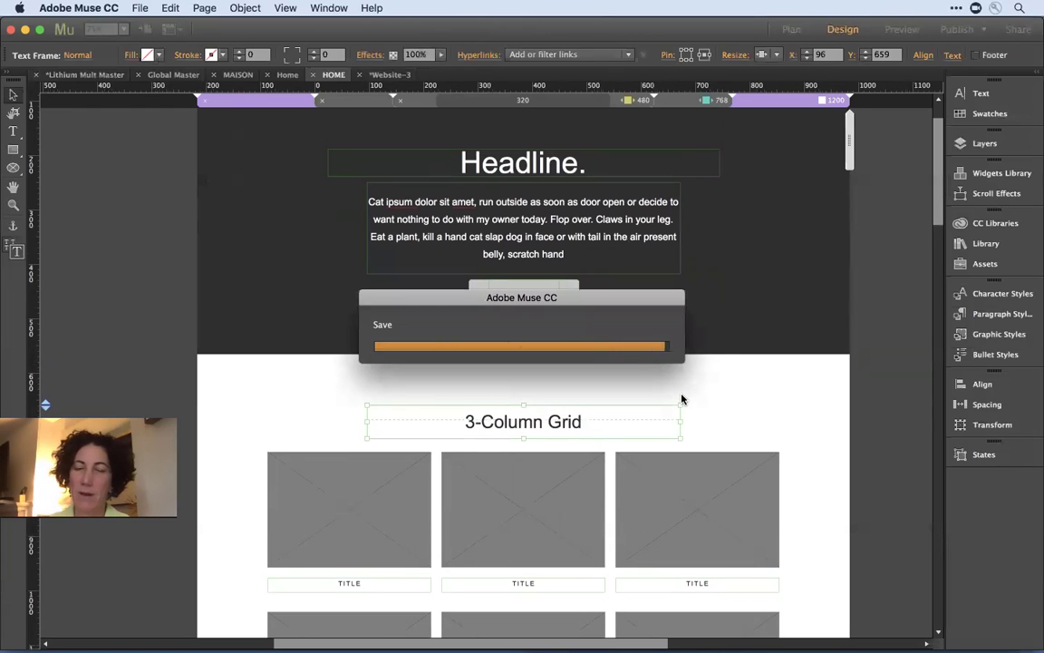
{"action": "key", "text": "super+0"}
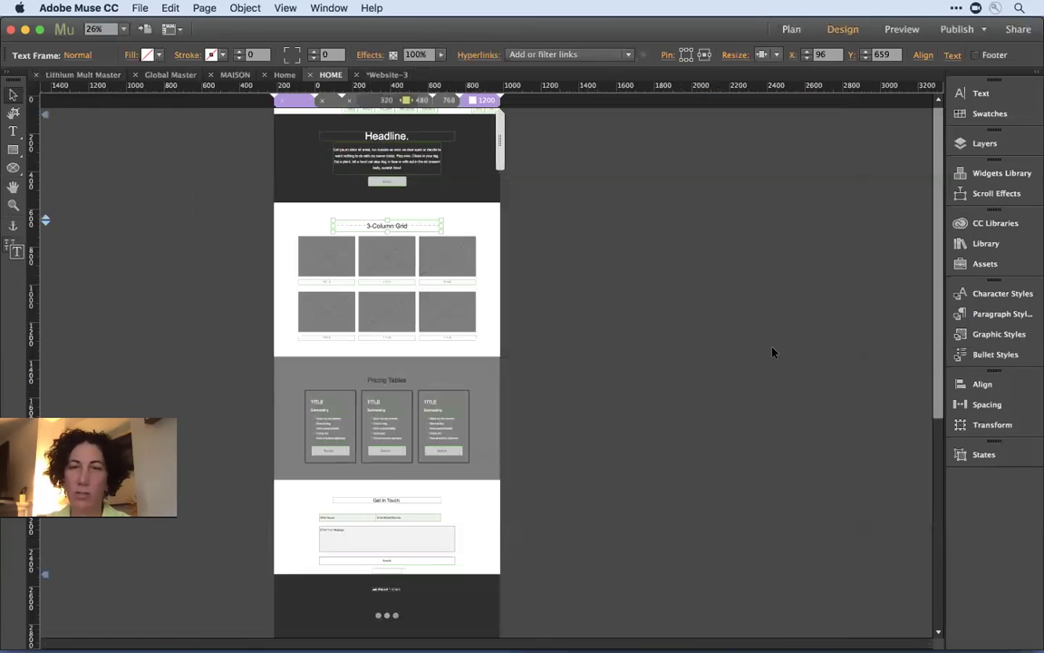
- Highlight all page-level content on the English HOME page, and switch the page to No Master
{"action": "key", "text": "super+a"}
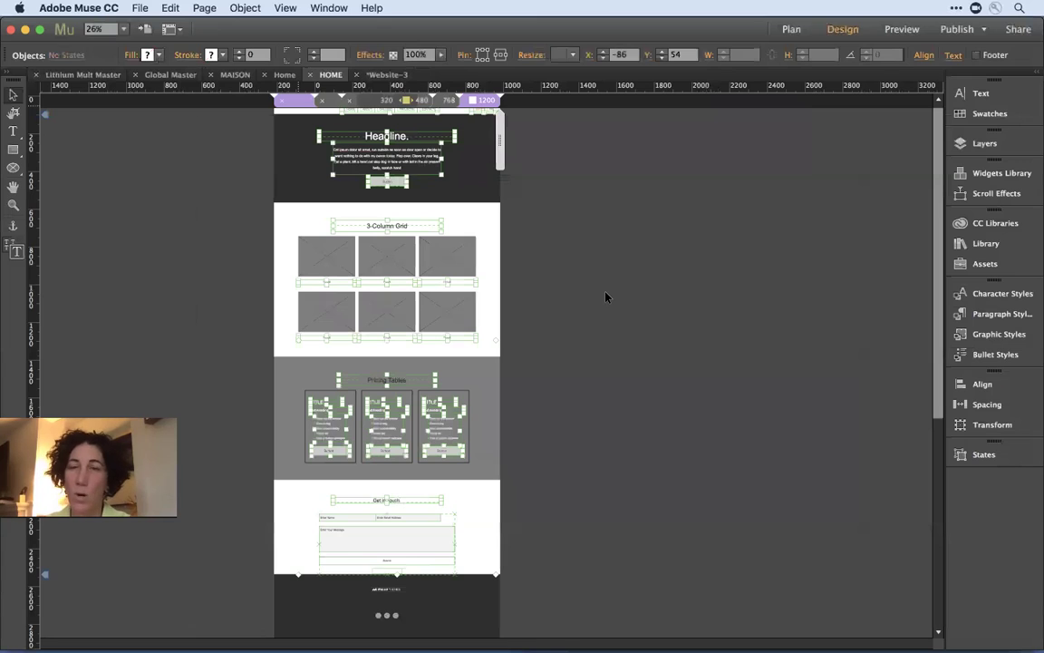
{"action": "left_click", "coordinate": [605, 296]}
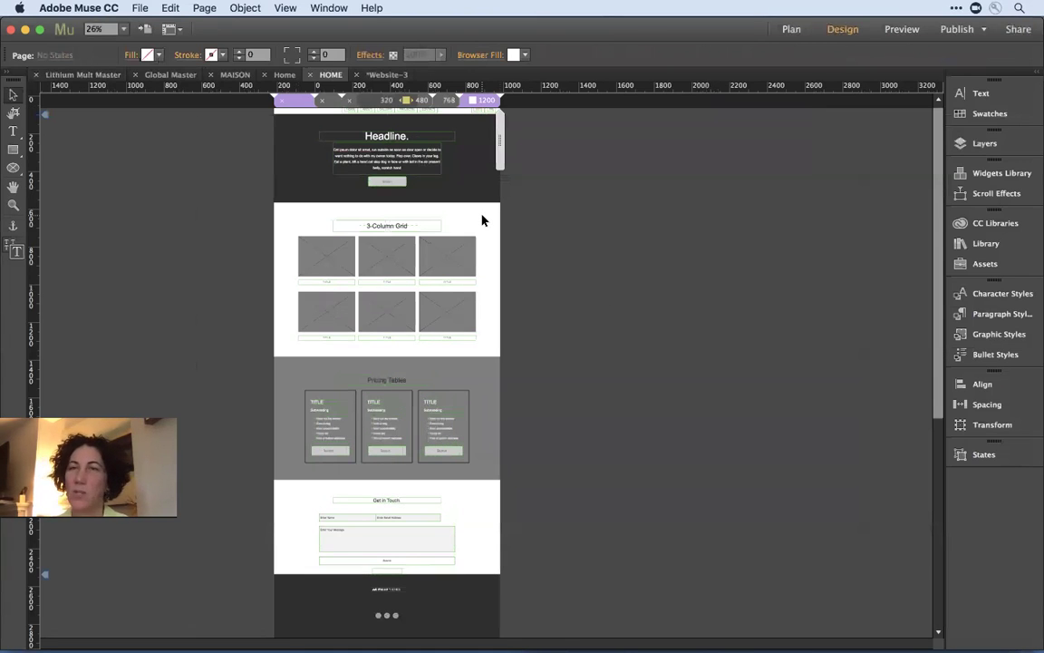
{"action": "right_click", "coordinate": [481, 219]}
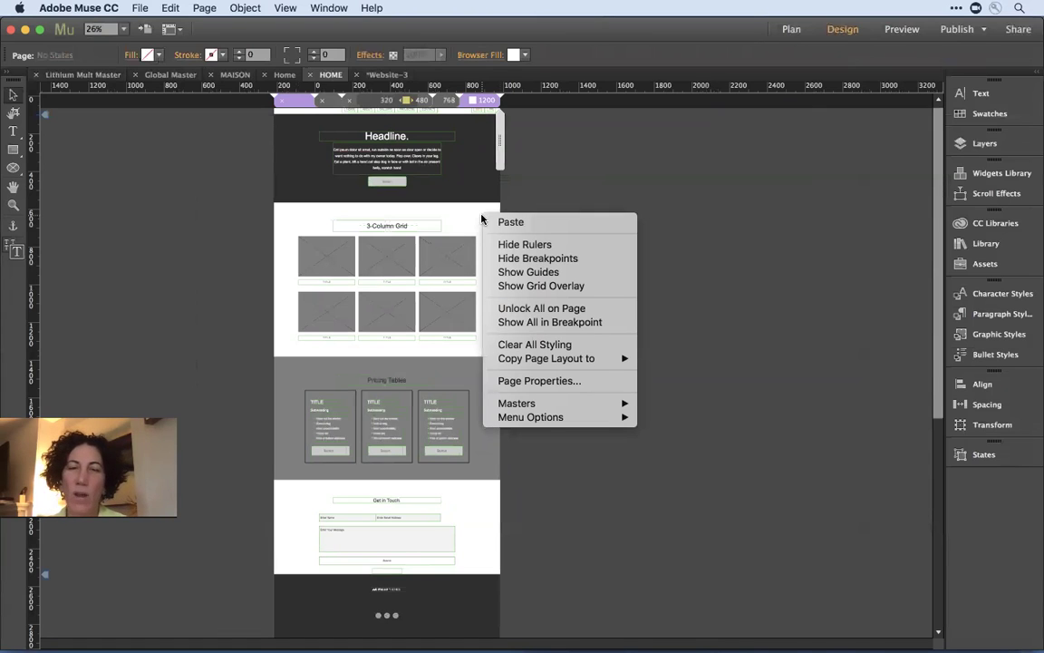
{"action": "mouse_move", "coordinate": [572, 410]}
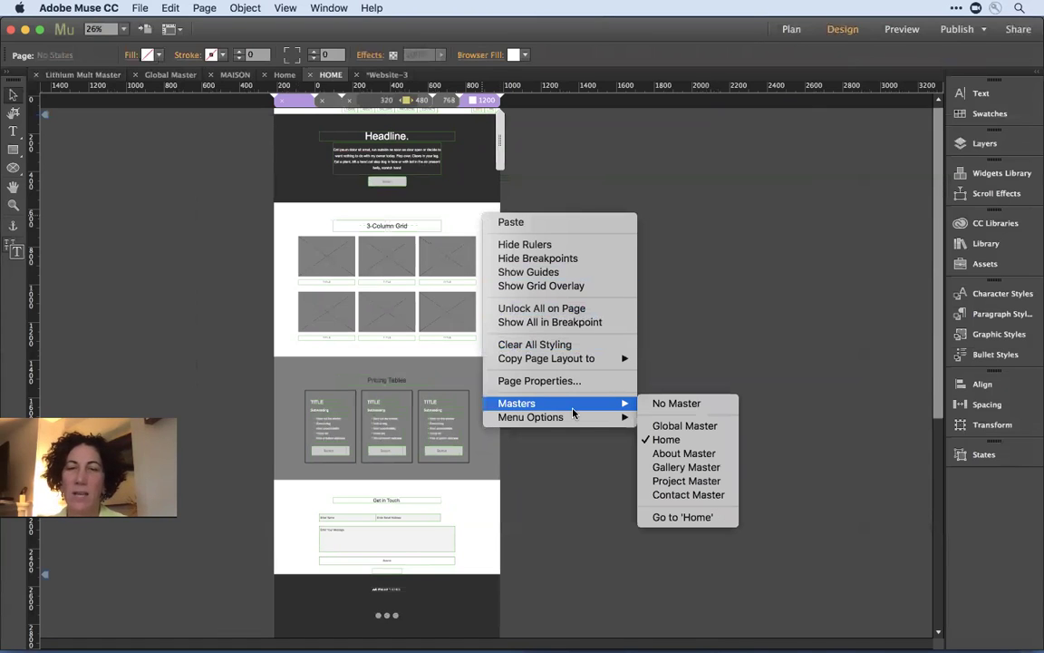
{"action": "left_click", "coordinate": [648, 405]}
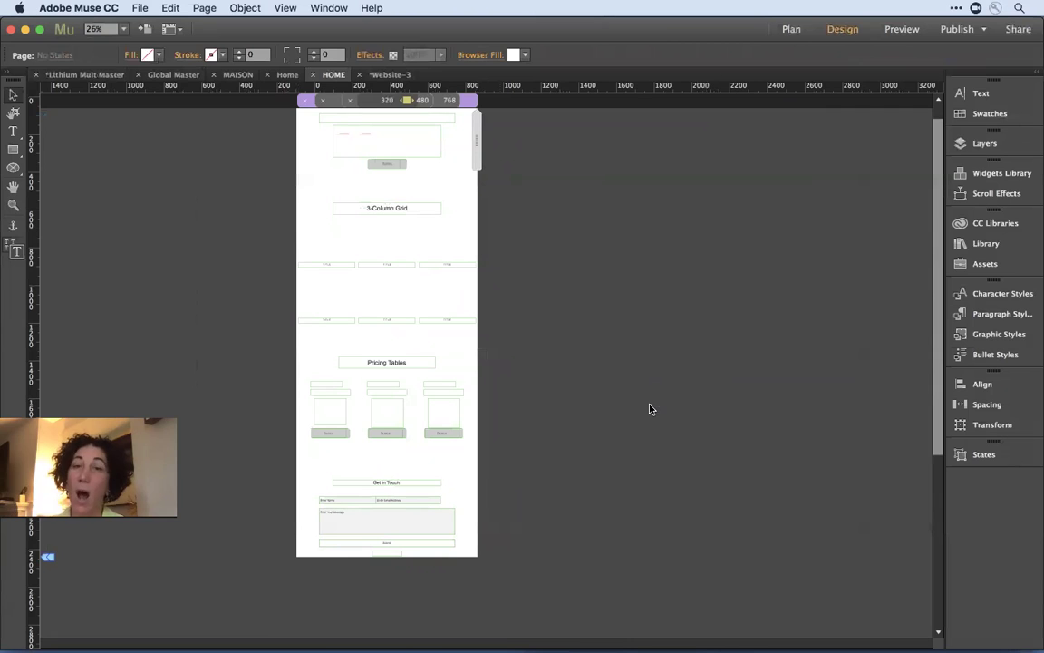
- Reapply the Home master to the English HOME page
{"action": "right_click", "coordinate": [362, 288]}
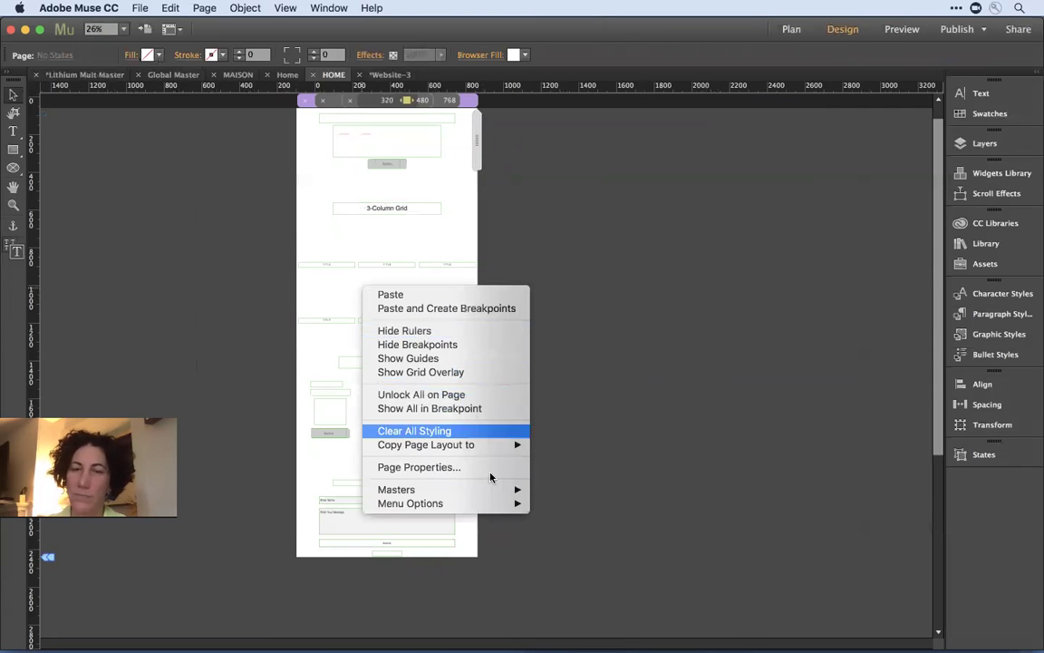
{"action": "mouse_move", "coordinate": [495, 489]}
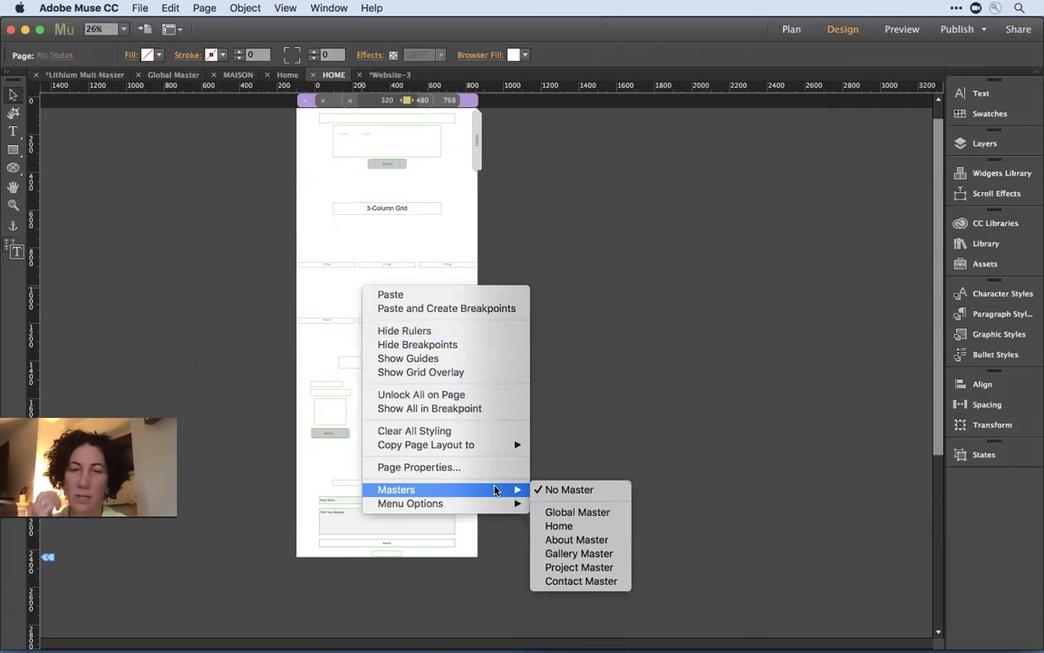
{"action": "left_click", "coordinate": [572, 526]}
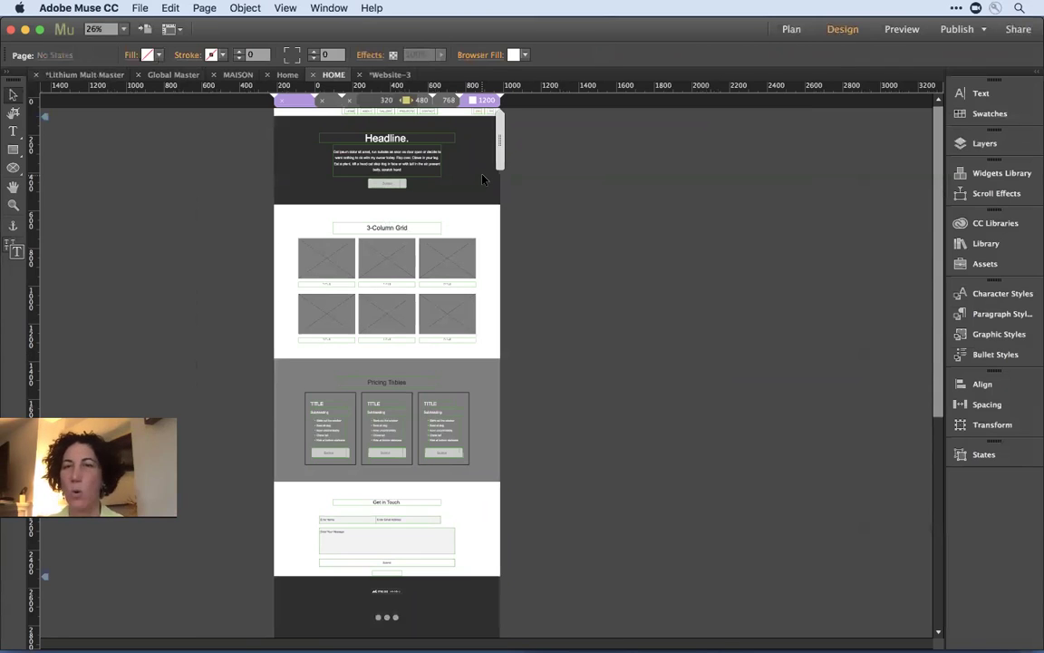
- Display the HOME page's layers, and review the French MAISON page from its headline down to the contact form
{"action": "scroll", "coordinate": [483, 179], "scroll_direction": "up", "scroll_amount": 1}
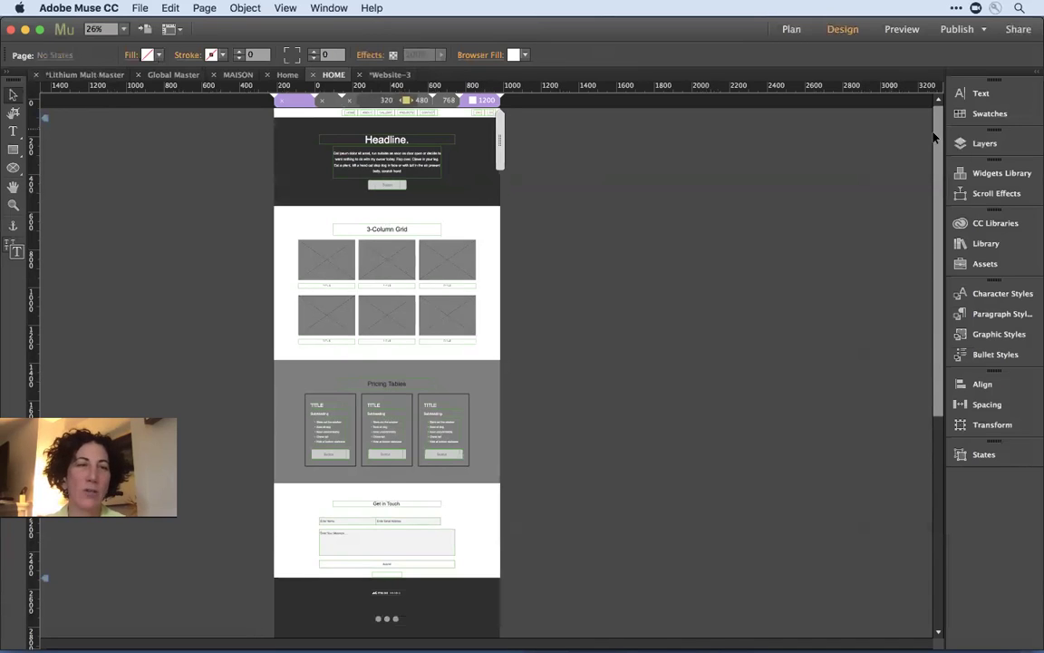
{"action": "left_click", "coordinate": [988, 145]}
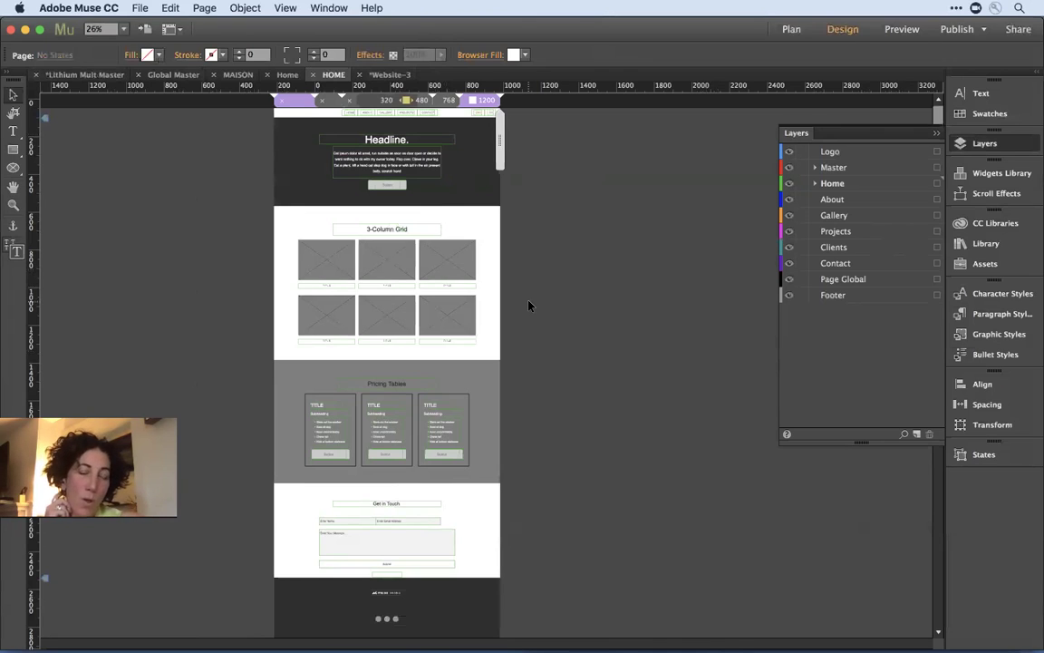
{"action": "key", "text": "super+m"}
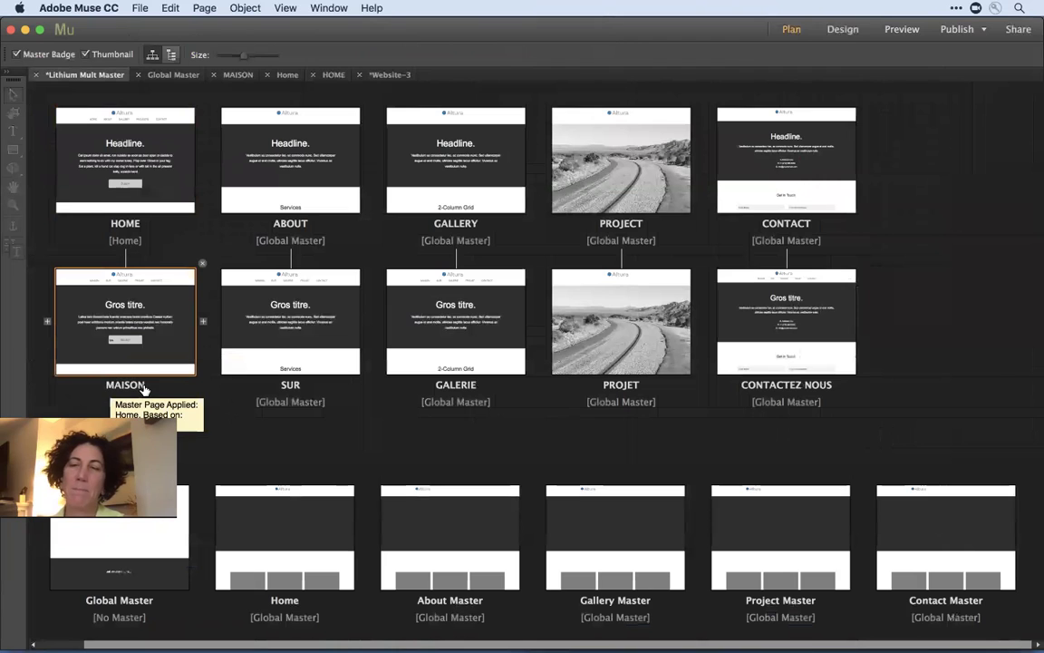
{"action": "double_click", "coordinate": [125, 305]}
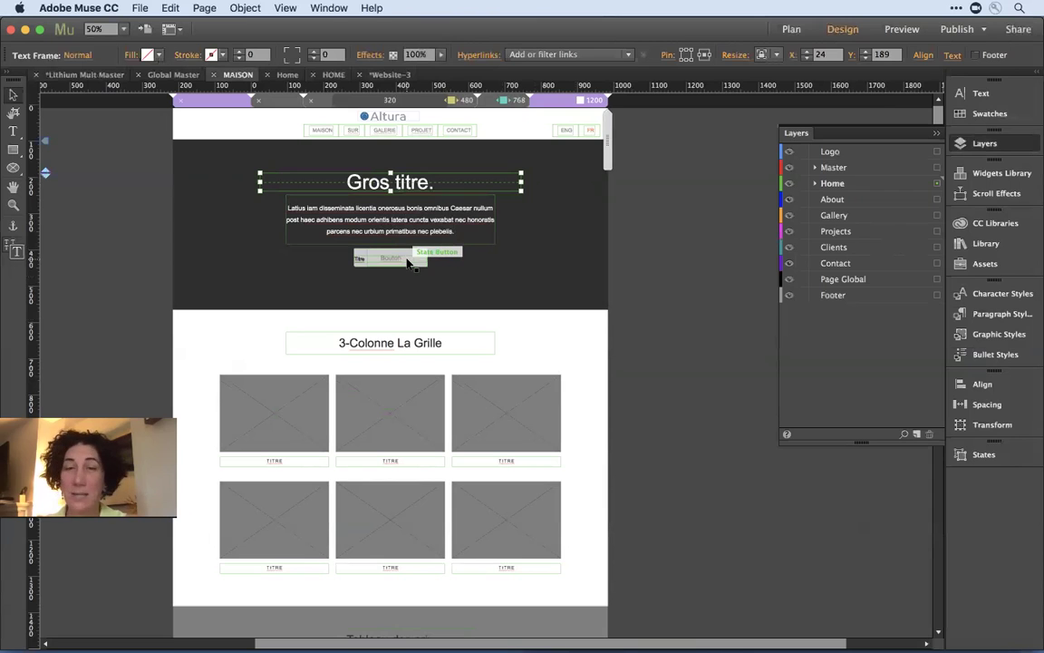
{"action": "scroll", "coordinate": [505, 329], "scroll_direction": "down", "scroll_amount": 5}
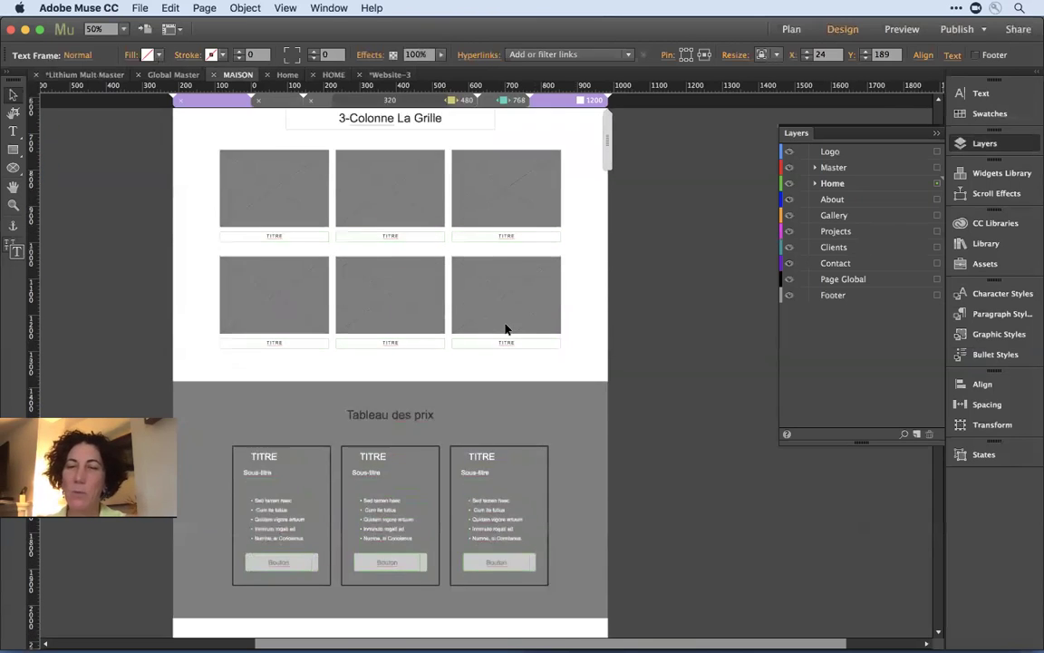
{"action": "scroll", "coordinate": [506, 329], "scroll_direction": "down", "scroll_amount": 4}
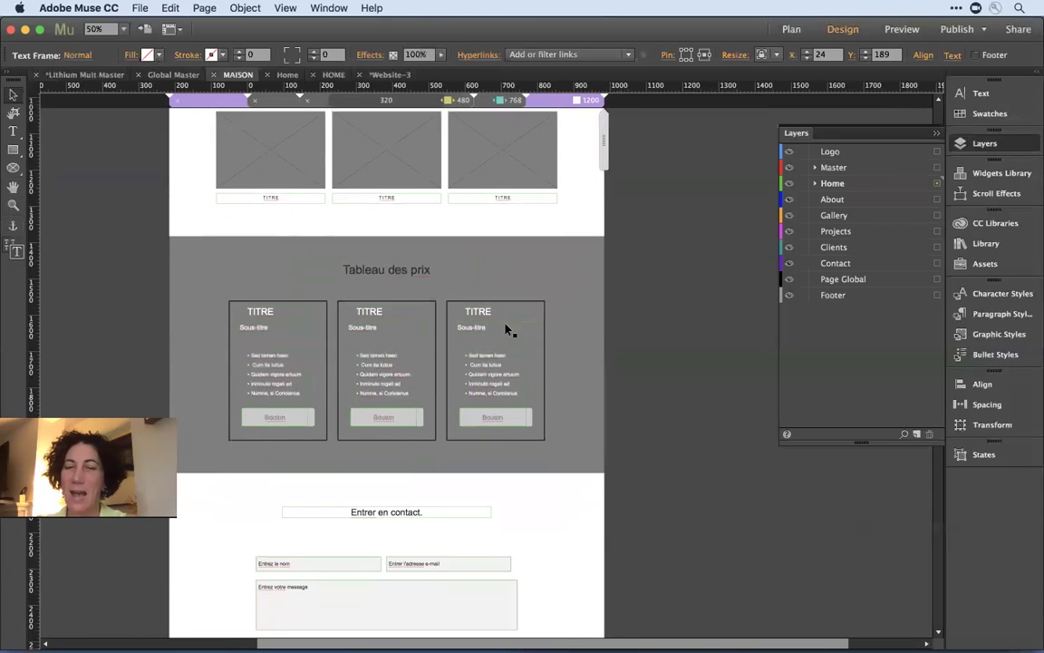
{"action": "scroll", "coordinate": [506, 329], "scroll_direction": "down", "scroll_amount": 3}
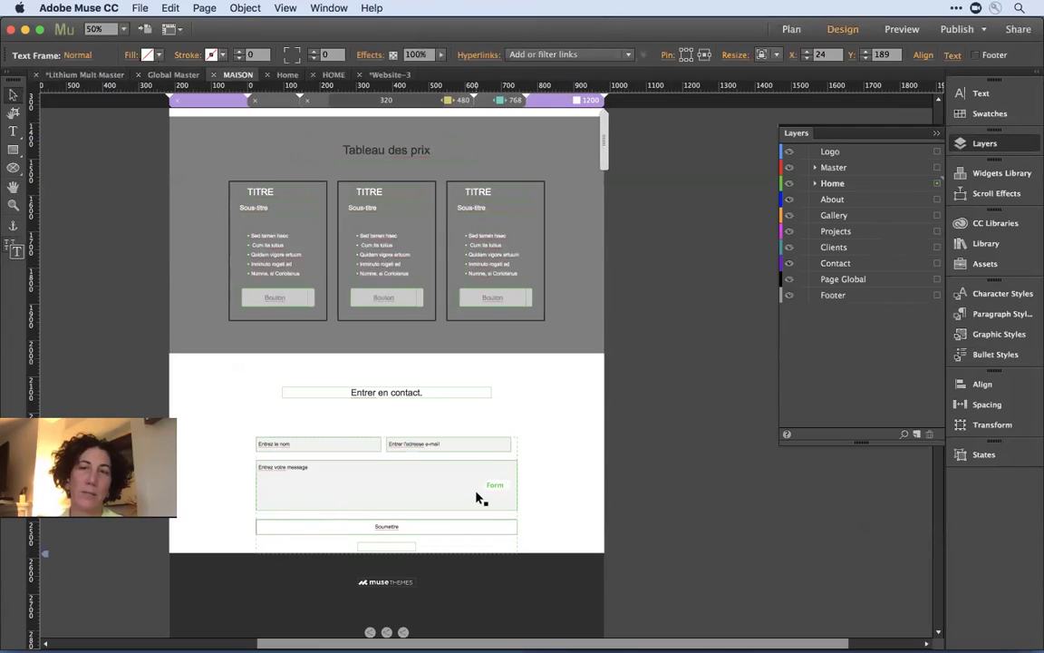
{"action": "left_click", "coordinate": [565, 409]}
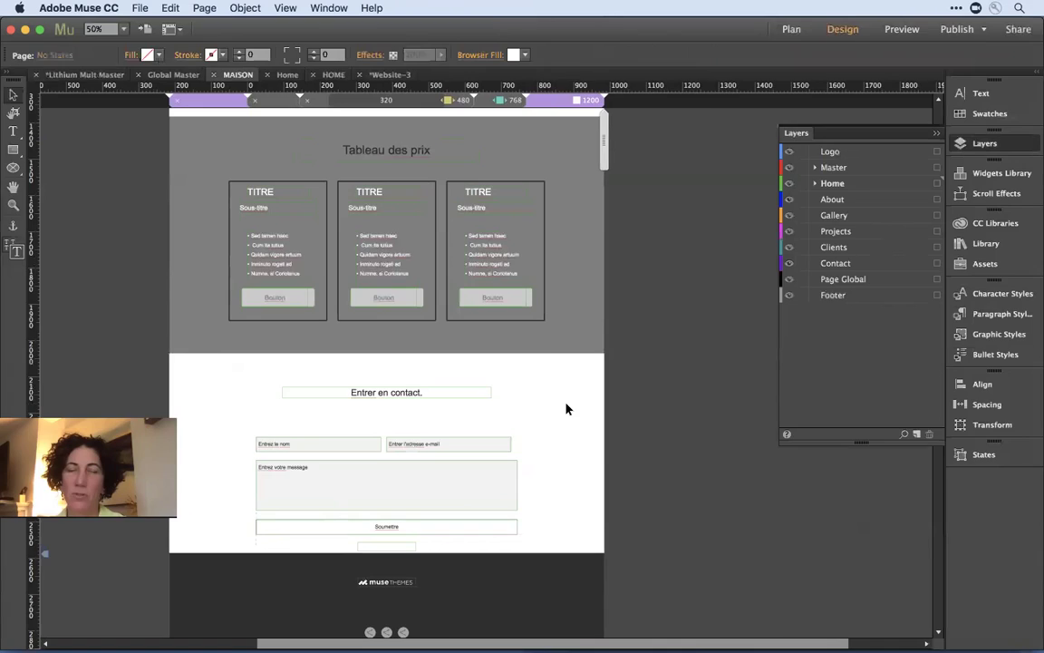
- Open the English HOME page and inspect the main navigation menu in its header
{"action": "key", "text": "super+m"}
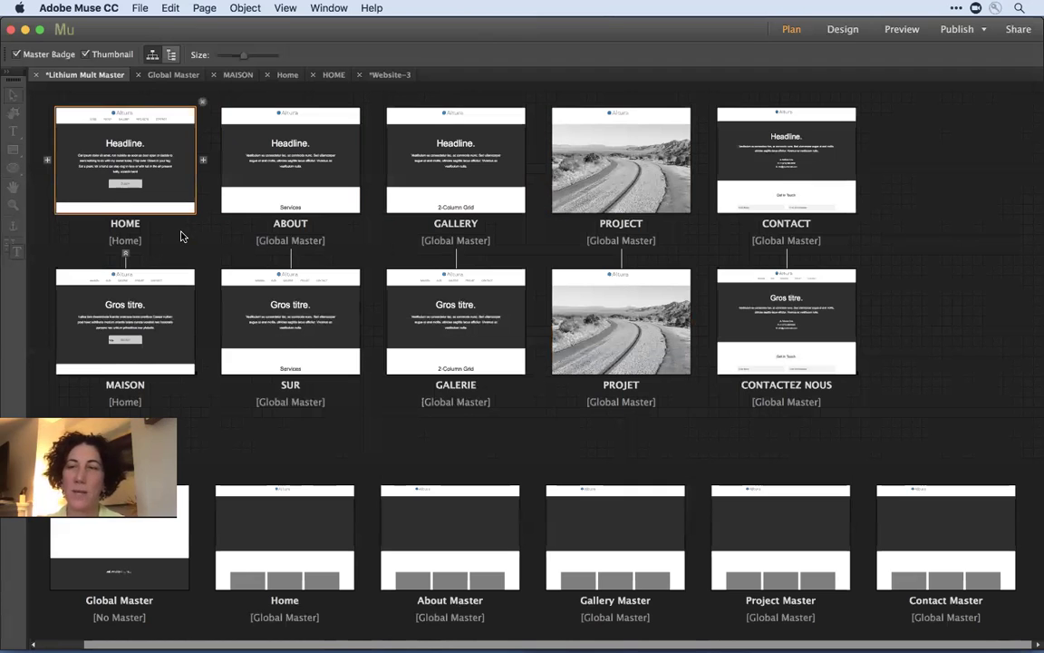
{"action": "double_click", "coordinate": [107, 159]}
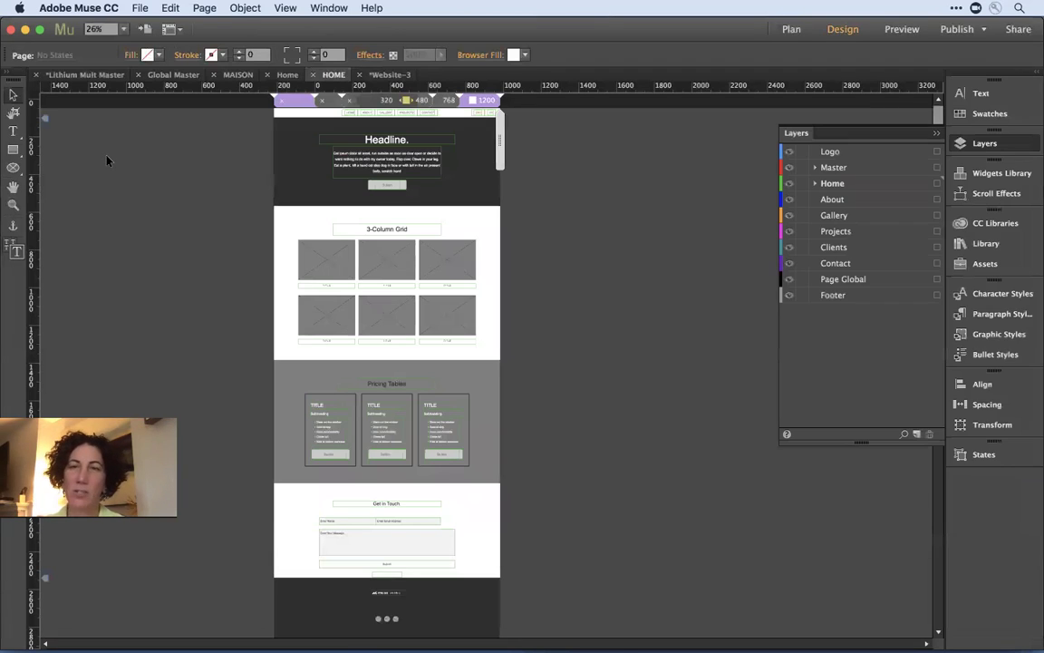
{"action": "key", "text": "z"}
{"action": "left_click_drag", "start_coordinate": [485, 204], "coordinate": [201, 97]}
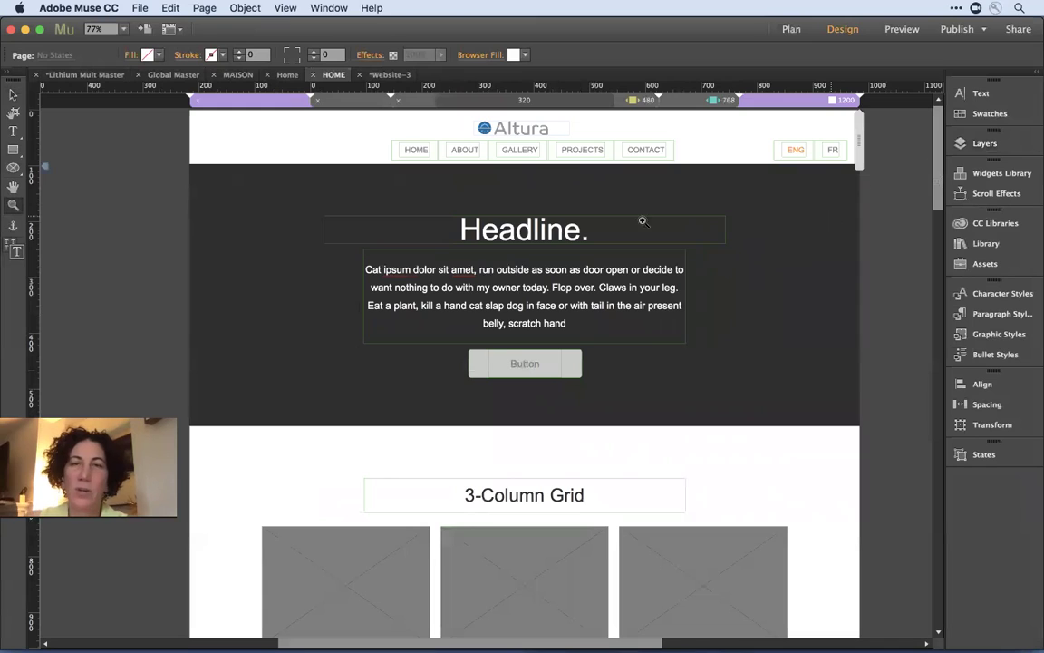
{"action": "left_click", "coordinate": [12, 94]}
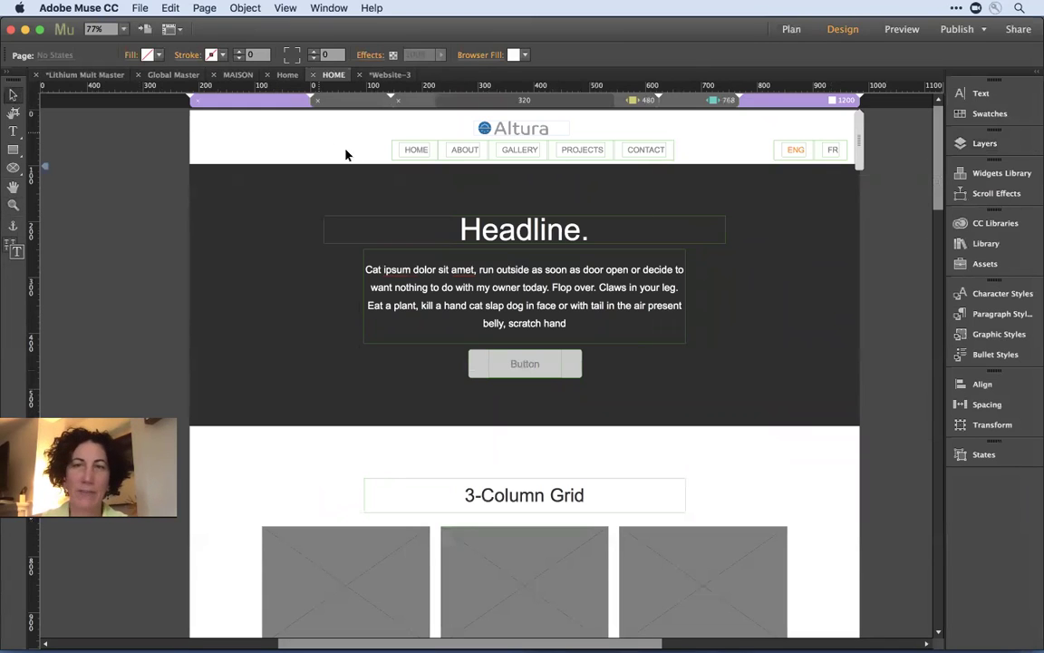
{"action": "left_click", "coordinate": [420, 155]}
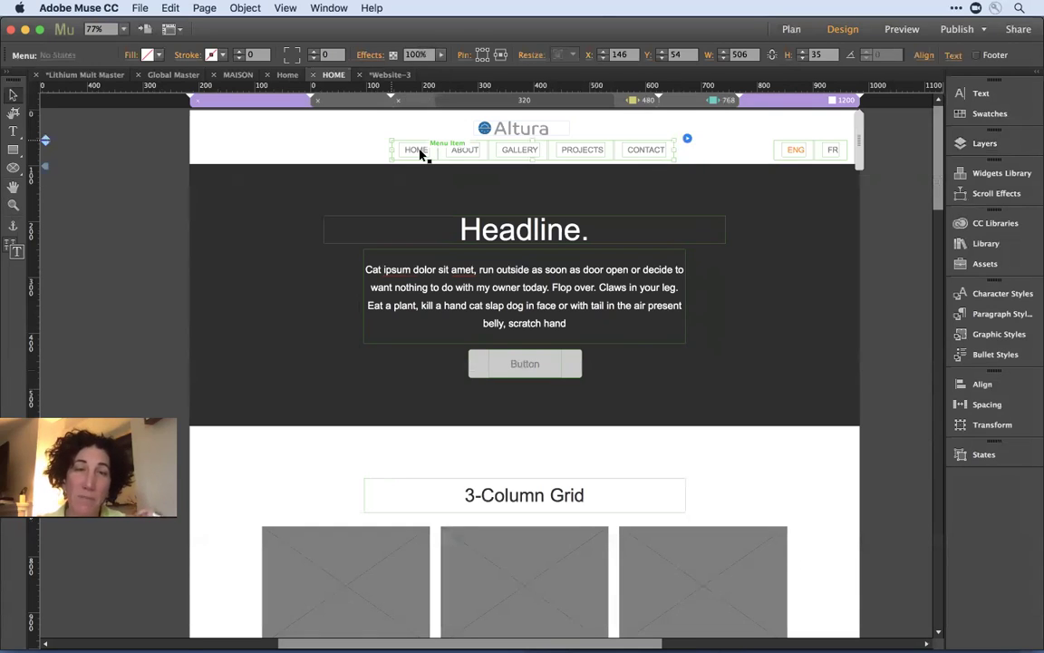
{"action": "left_click", "coordinate": [725, 146]}
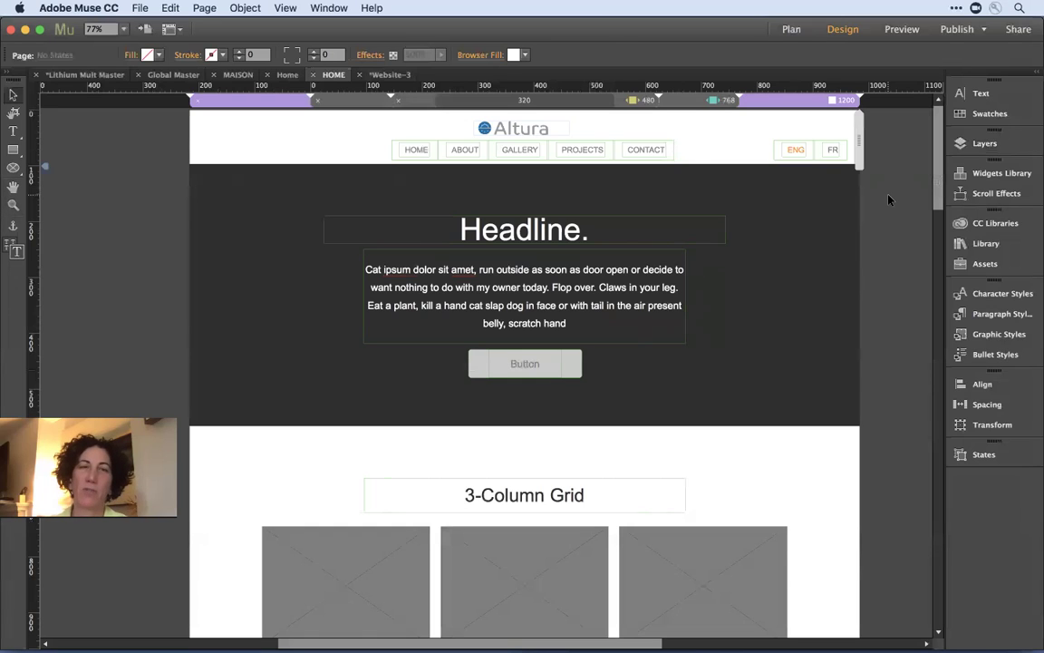
- Link the FR item of the HOME page's language menu to the HOME:MAISON page
{"action": "left_click", "coordinate": [834, 156]}
{"action": "left_click", "coordinate": [835, 156]}
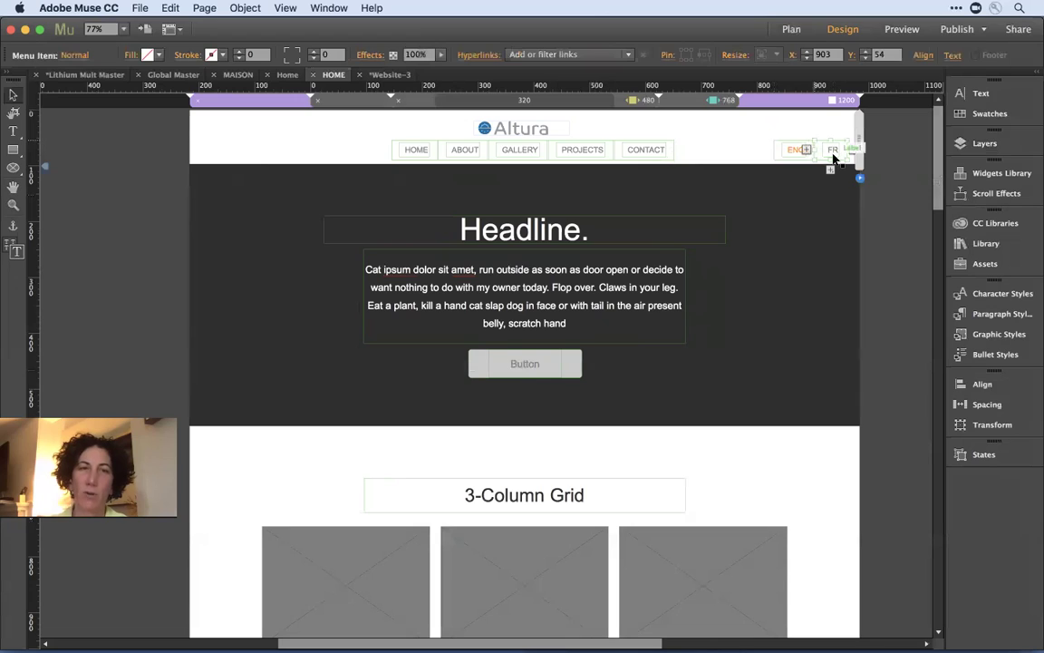
{"action": "left_click", "coordinate": [833, 156]}
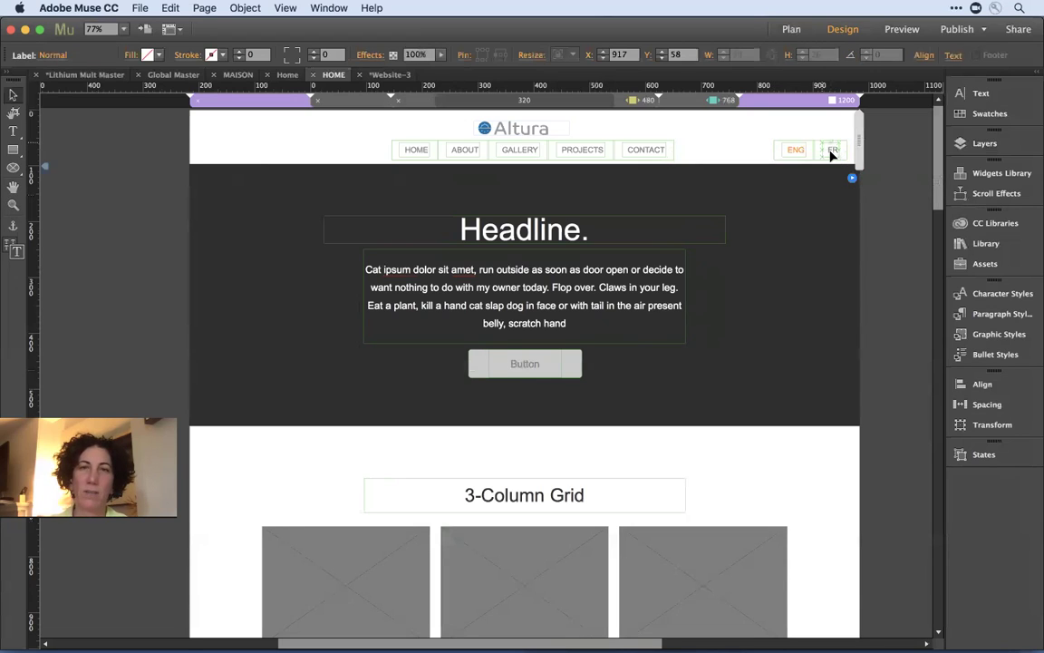
{"action": "key", "text": "Escape"}
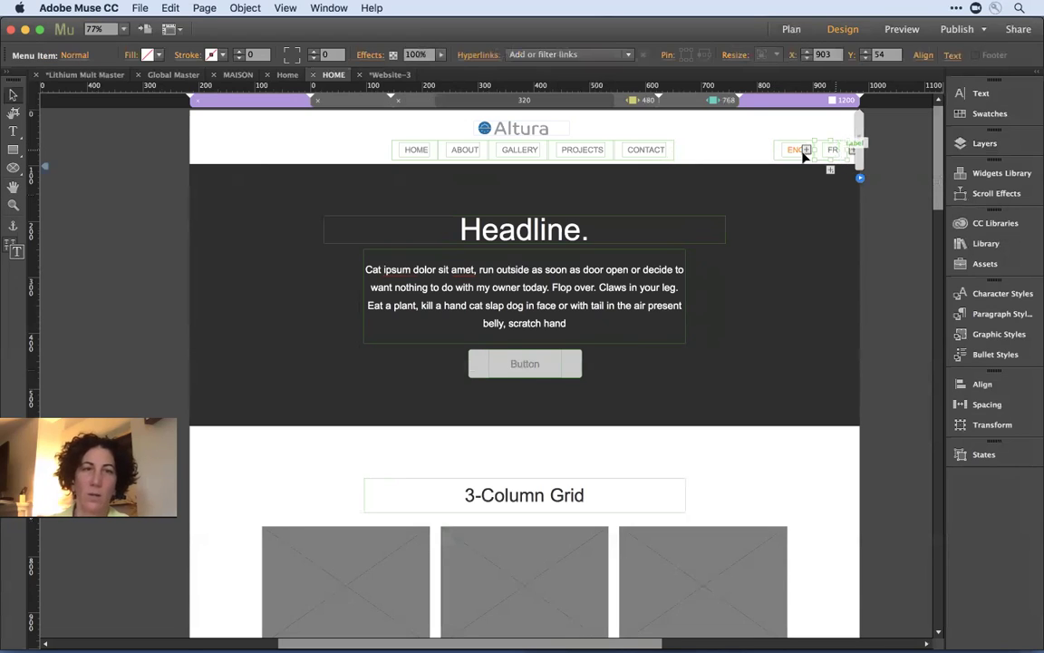
{"action": "left_click", "coordinate": [586, 58]}
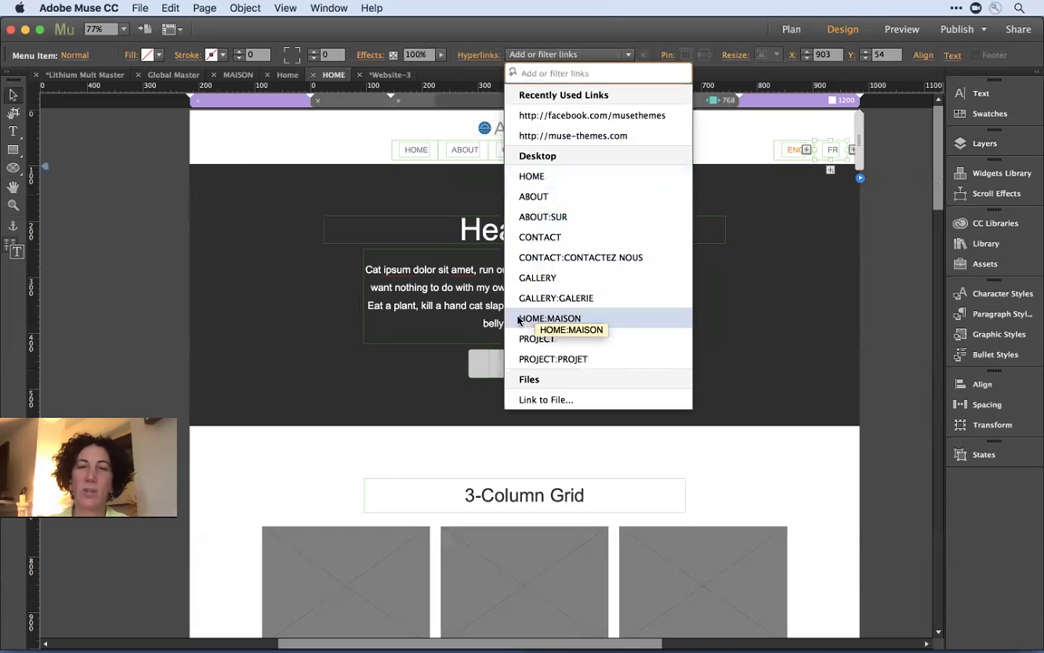
{"action": "left_click", "coordinate": [567, 319]}
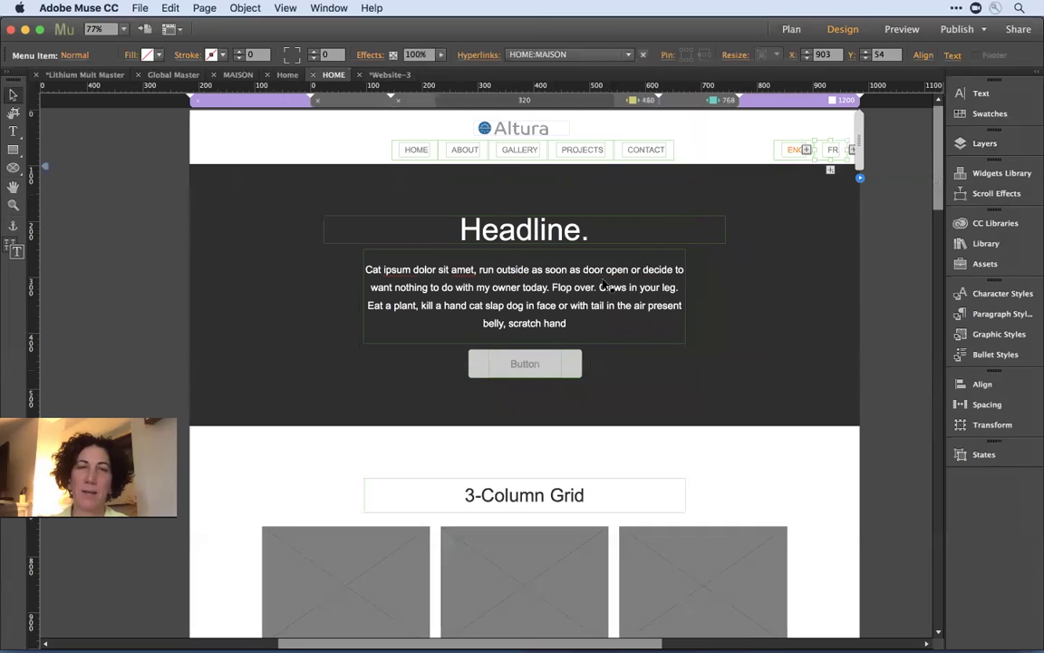
{"action": "left_click", "coordinate": [734, 141]}
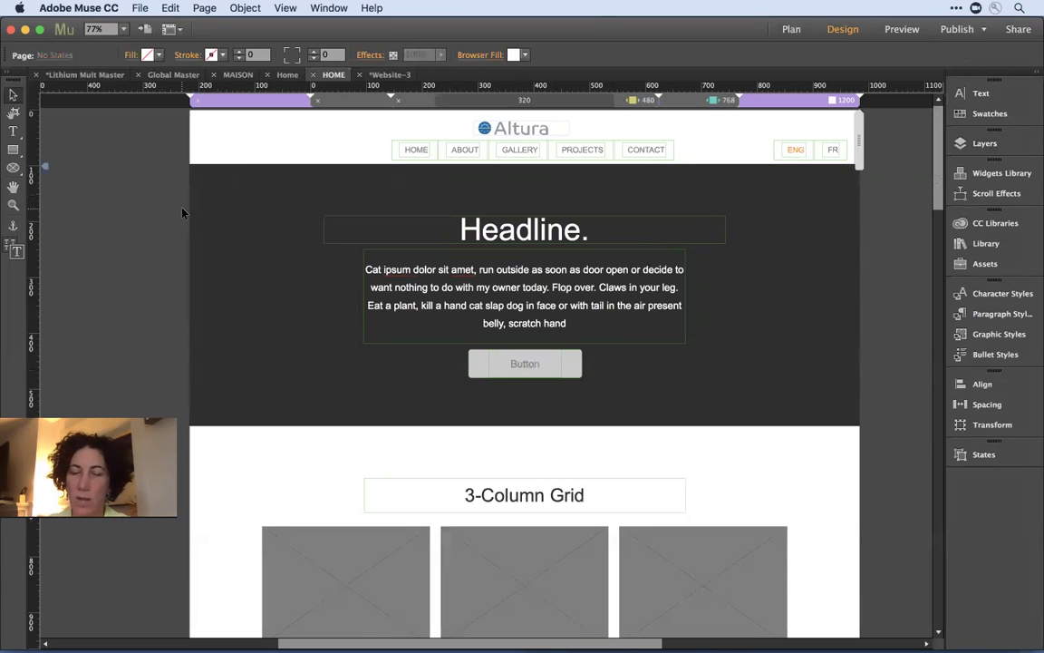
- Open the French MAISON page and select the ENG item in its language menu to check its hyperlink
{"action": "key", "text": "super+m"}
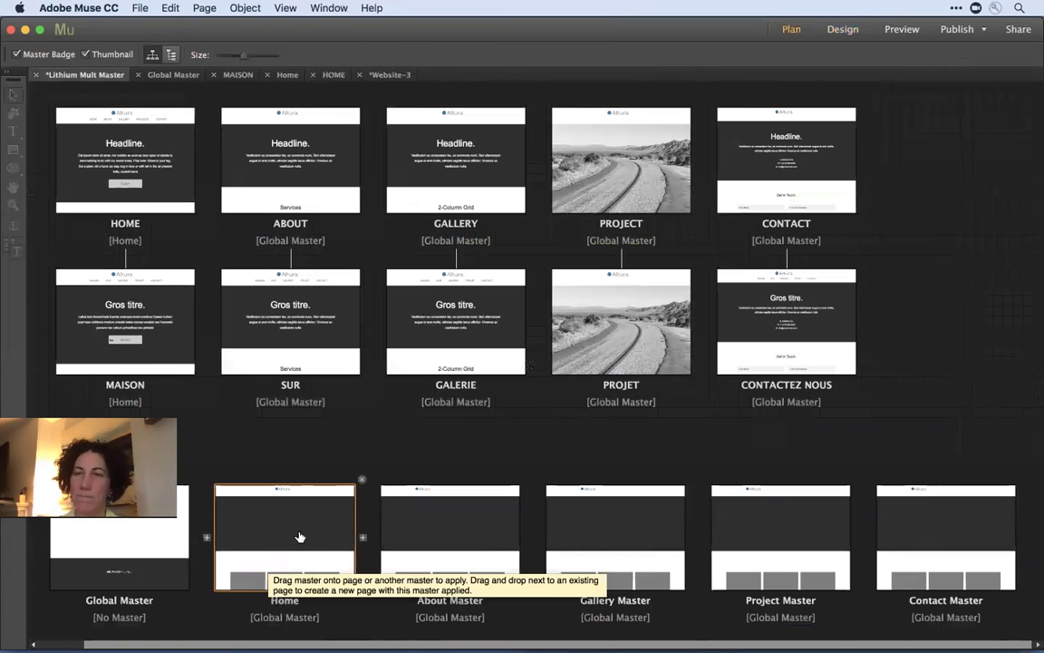
{"action": "double_click", "coordinate": [130, 289]}
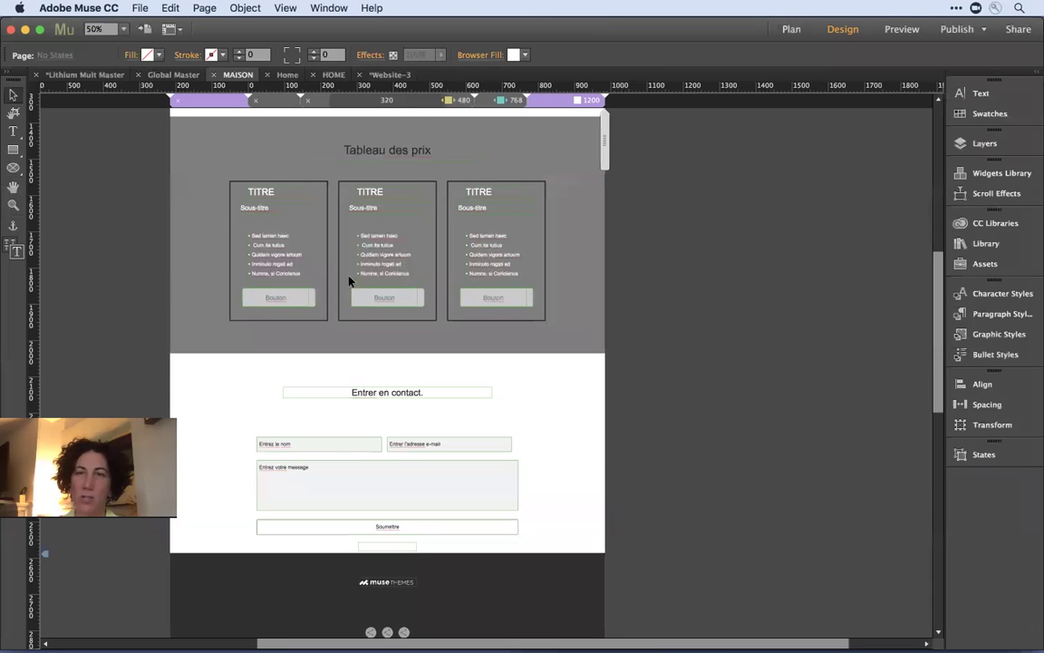
{"action": "scroll", "coordinate": [551, 299], "scroll_direction": "up", "scroll_amount": 10}
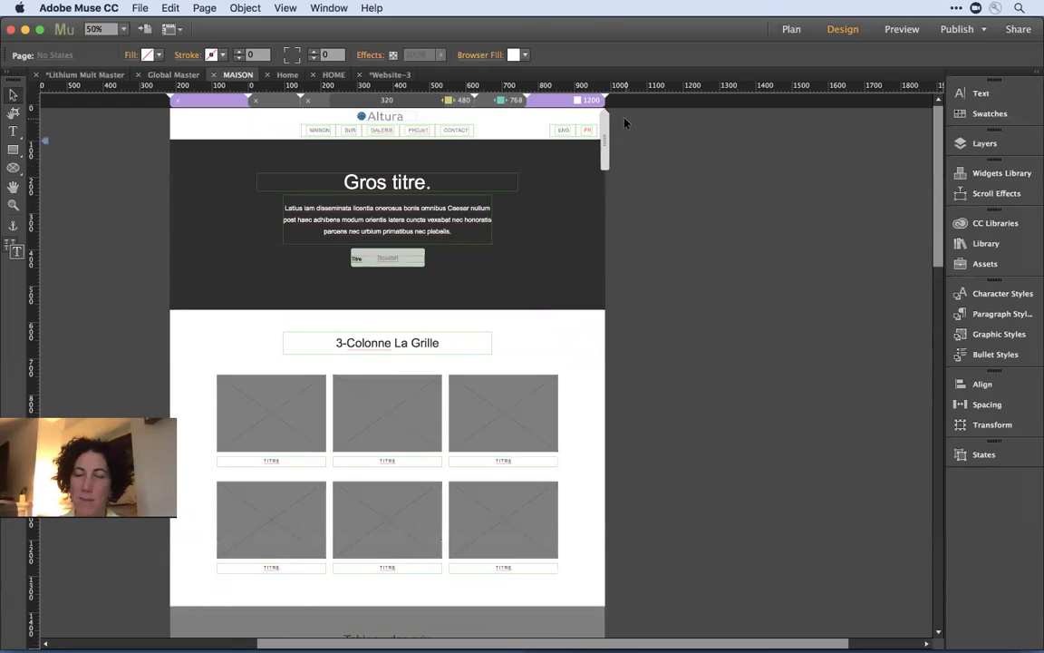
{"action": "left_click_drag", "start_coordinate": [546, 143], "coordinate": [632, 110]}
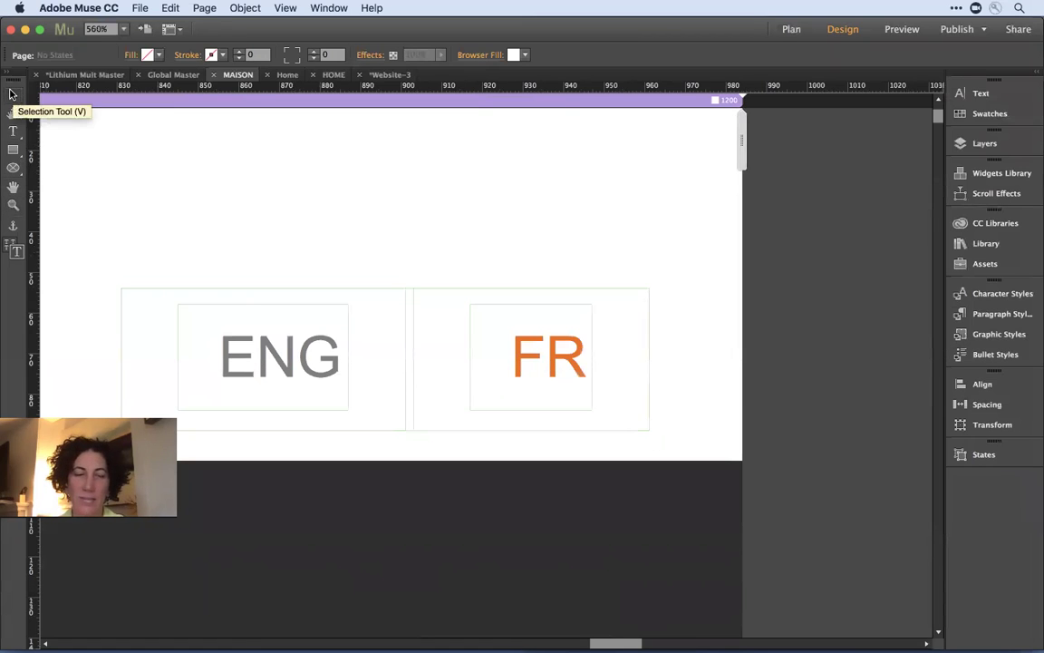
{"action": "key", "text": "super+minus"}
{"action": "key", "text": "super+minus"}
{"action": "key", "text": "super+minus"}
{"action": "key", "text": "super+minus"}
{"action": "key", "text": "super+minus"}
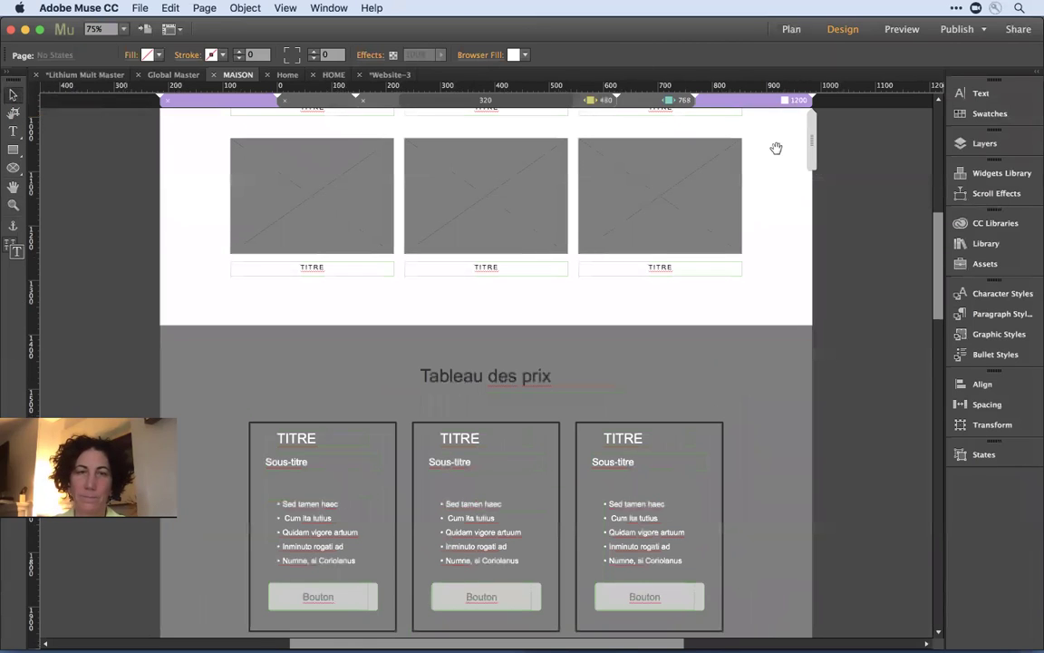
{"action": "left_click_drag", "start_coordinate": [762, 396], "coordinate": [691, 588]}
{"action": "scroll", "coordinate": [692, 588], "scroll_direction": "up", "scroll_amount": 6}
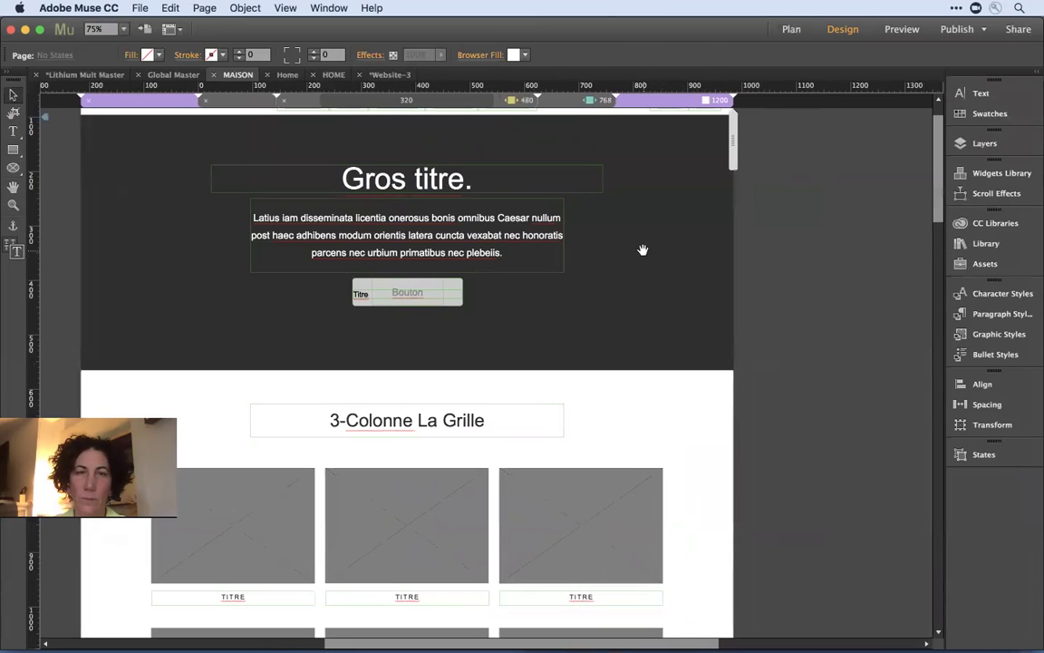
{"action": "left_click", "coordinate": [712, 147]}
{"action": "left_click", "coordinate": [713, 147]}
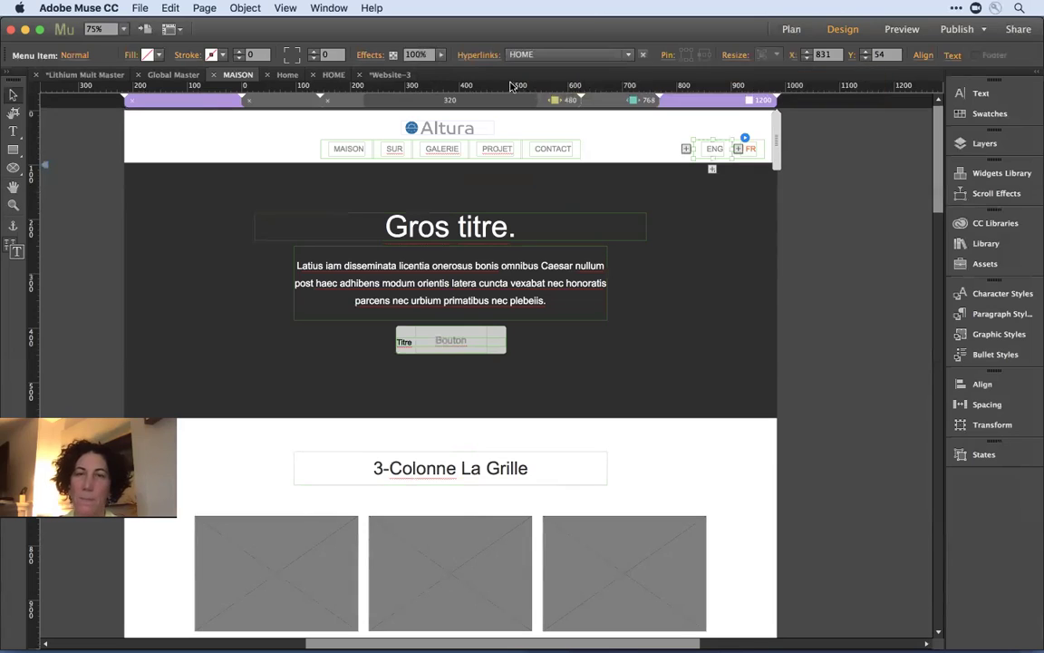
- Drill into the CONTACT item of the MAISON page's main menu until its label text is editable
{"action": "left_click", "coordinate": [512, 109]}
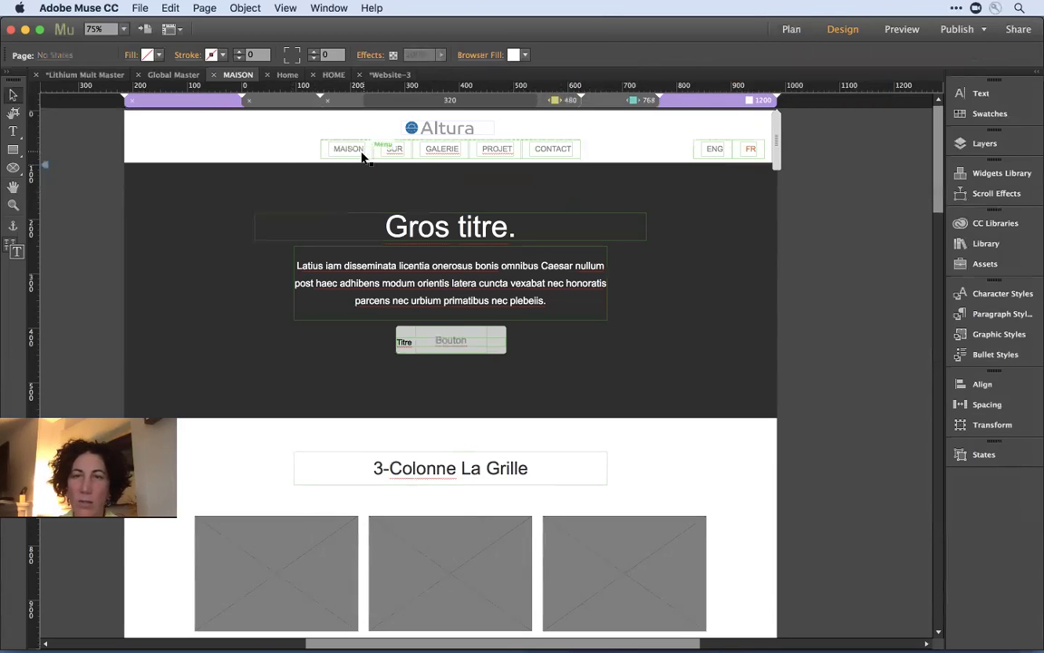
{"action": "left_click", "coordinate": [553, 149]}
{"action": "left_click", "coordinate": [553, 149]}
{"action": "left_click", "coordinate": [553, 149]}
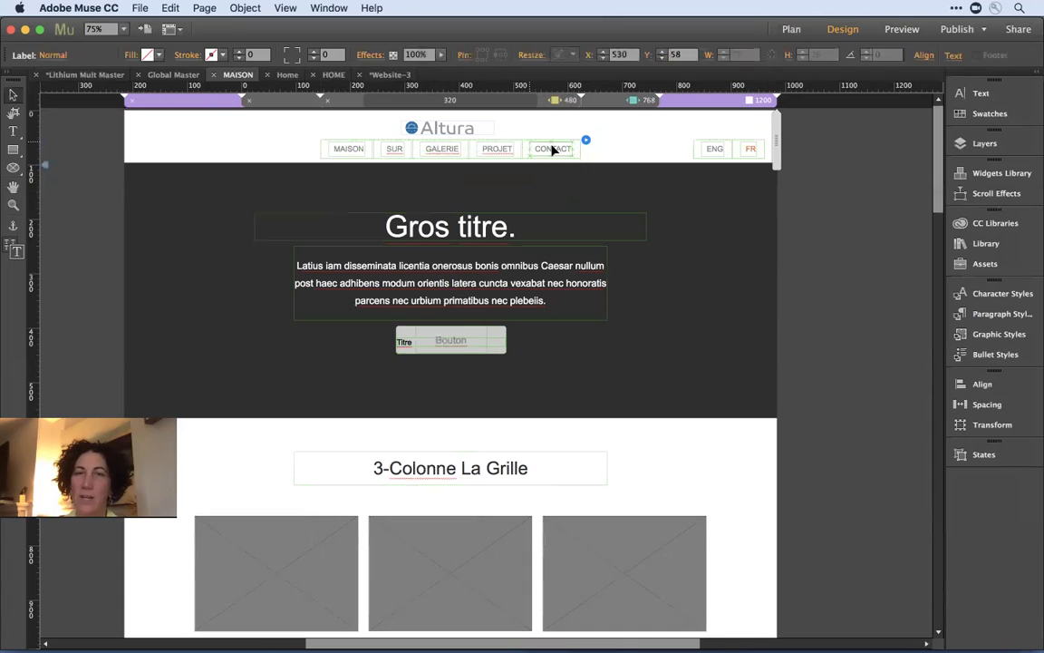
{"action": "left_click", "coordinate": [553, 149]}
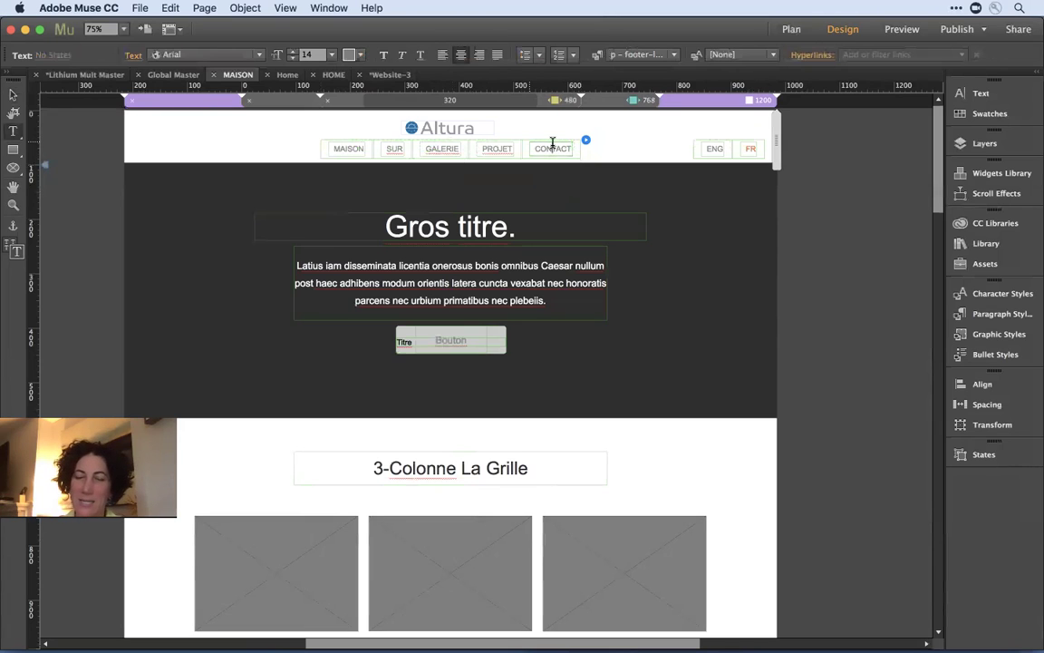
- Review the Home master's shared layout from the site map, and return to the site map with smaller page thumbnails
{"action": "key", "text": "super+shift+p"}
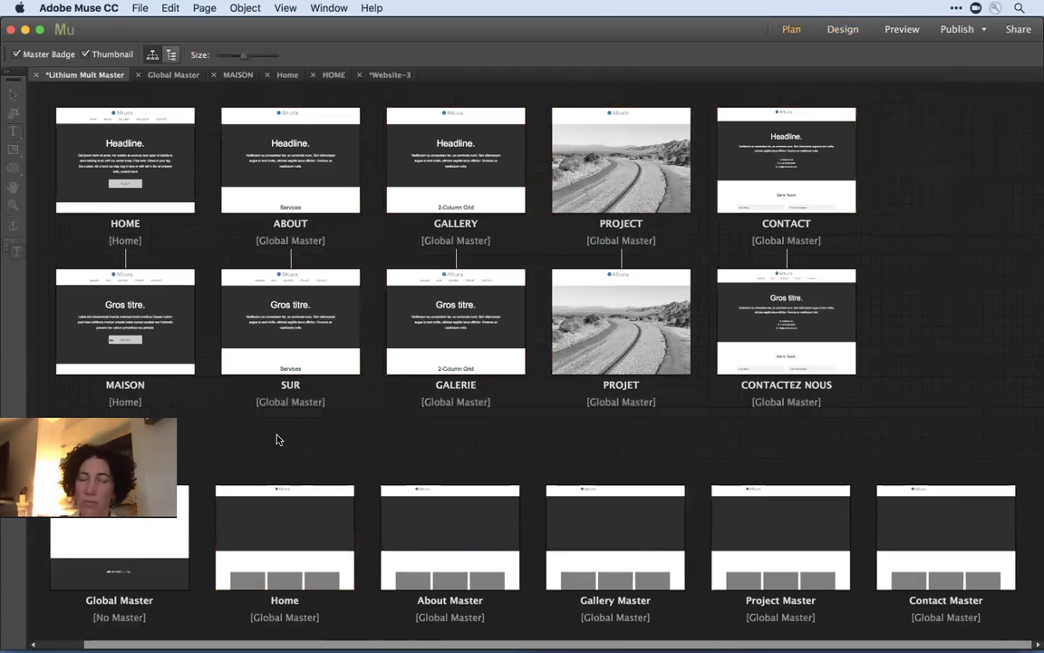
{"action": "double_click", "coordinate": [281, 536]}
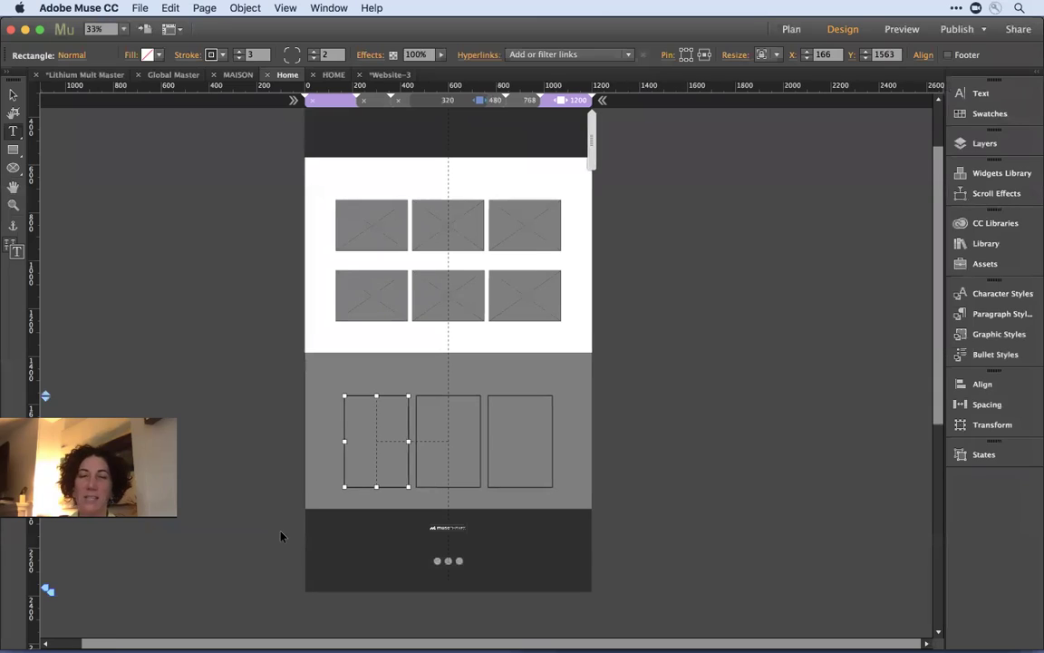
{"action": "scroll", "coordinate": [281, 536], "scroll_direction": "up", "scroll_amount": 3}
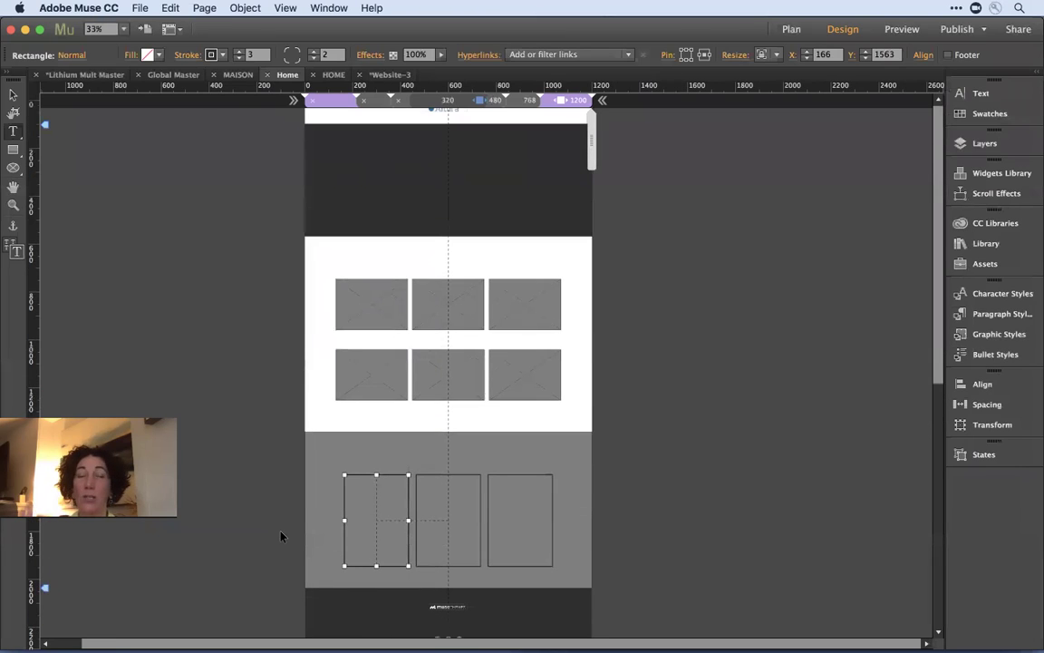
{"action": "key", "text": "v"}
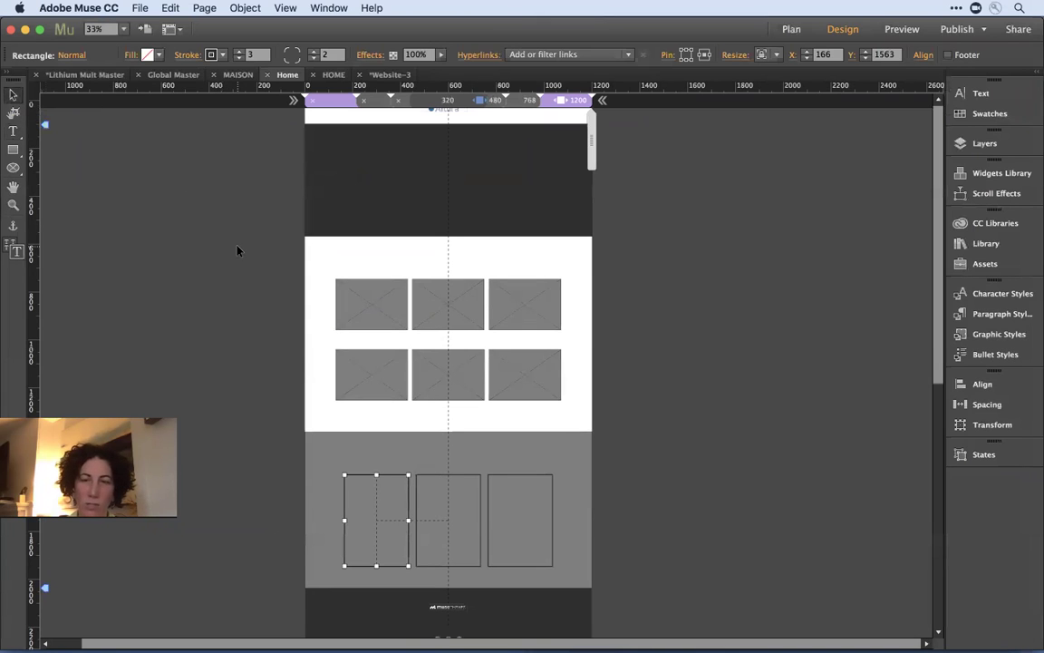
{"action": "key", "text": "super+m"}
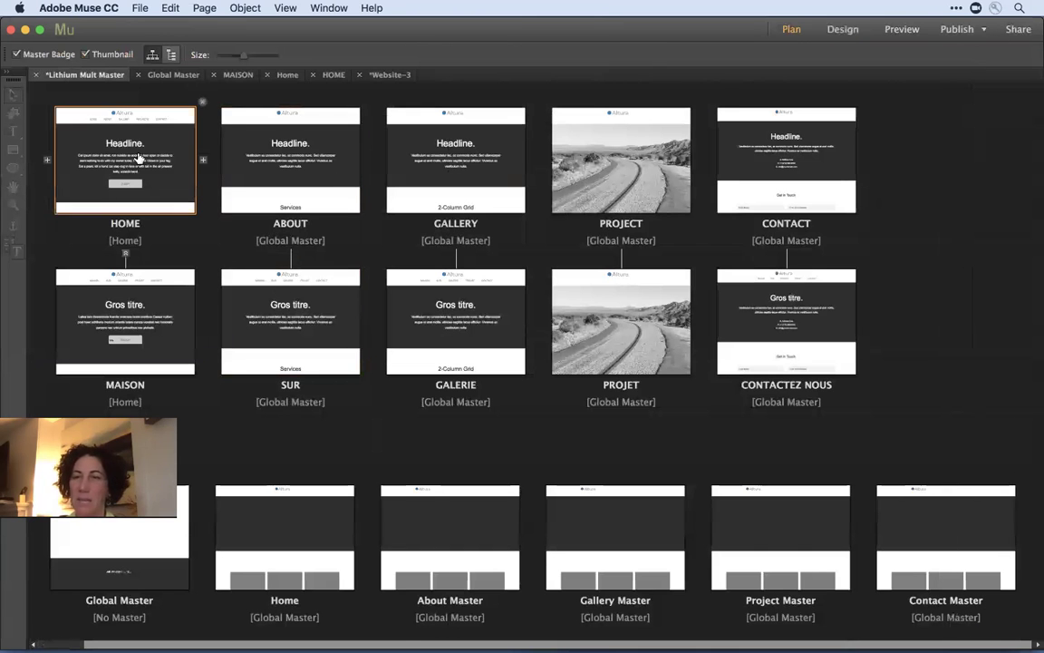
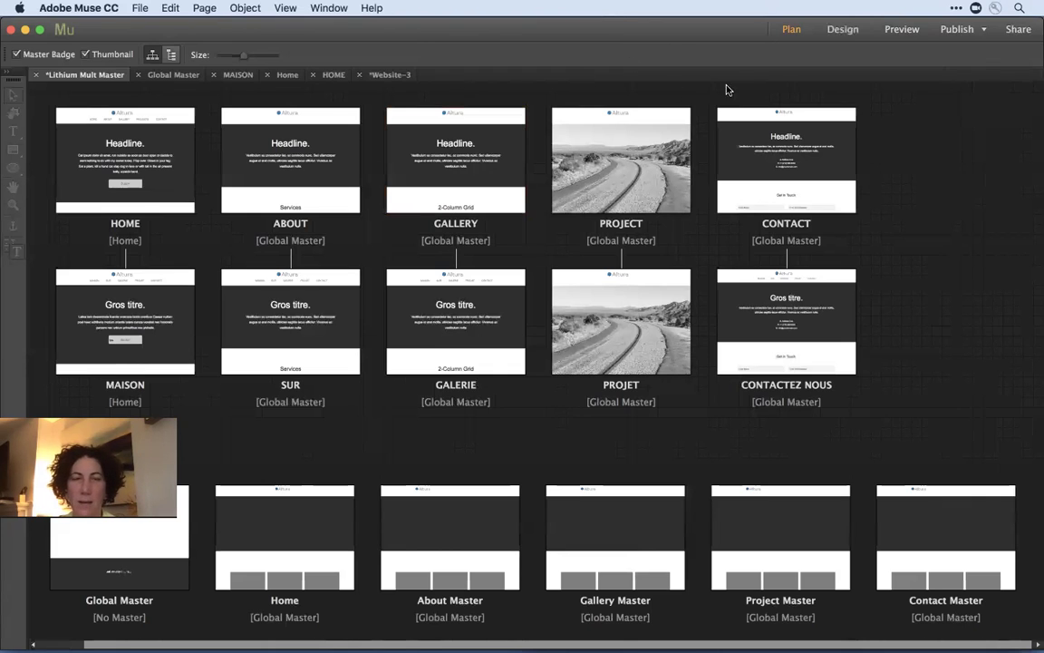
{"action": "key", "text": "super+minus"}
{"action": "key", "text": "super+minus"}
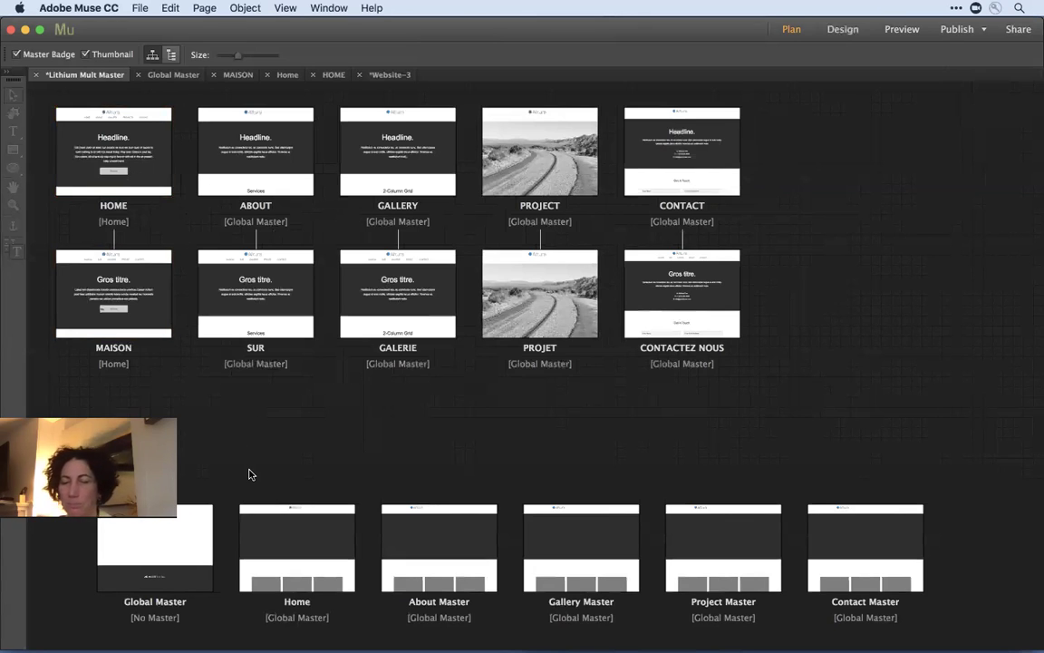
- Switch to the Evernote note on building multi-lingual websites and review it from the language menu tips to the site structure pros and cons
{"action": "key", "text": "super+Tab"}
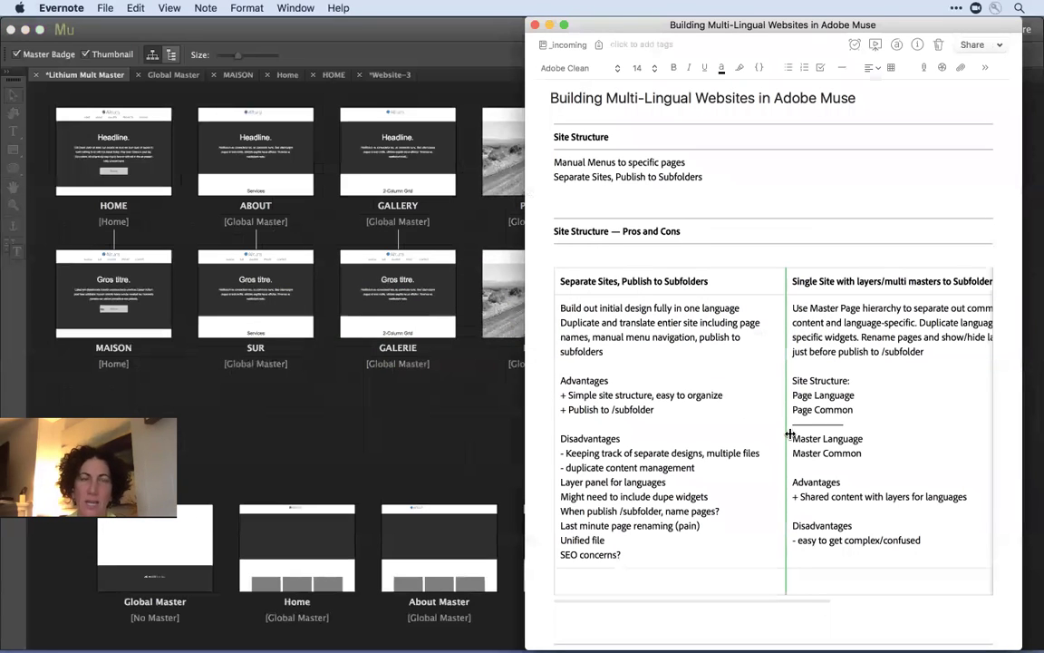
{"action": "scroll", "coordinate": [939, 417], "scroll_direction": "up", "scroll_amount": 2}
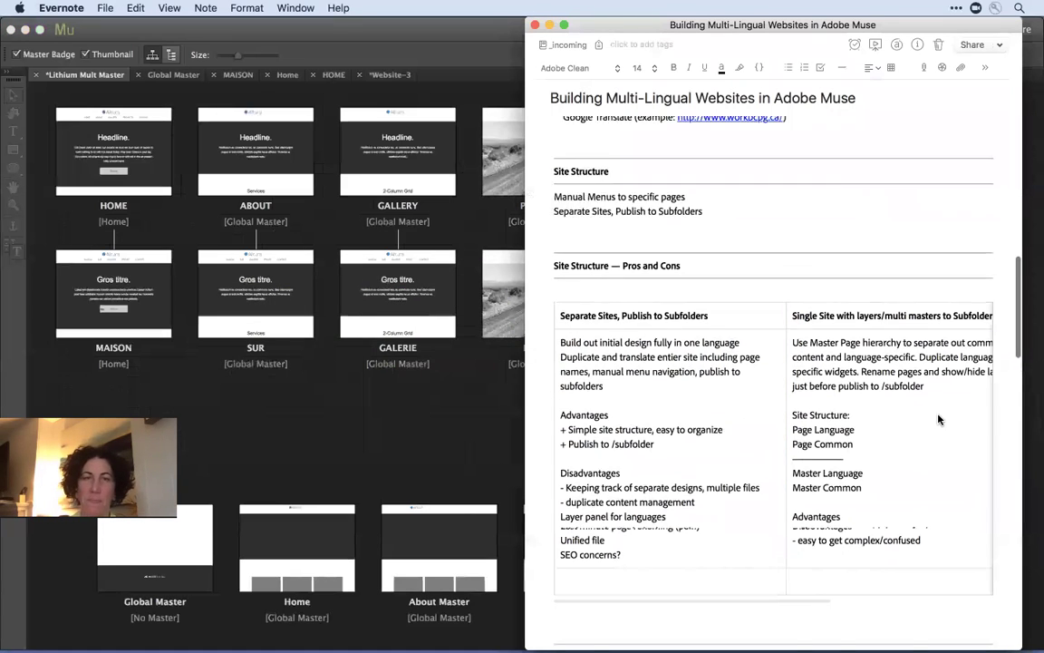
{"action": "scroll", "coordinate": [939, 419], "scroll_direction": "up", "scroll_amount": 10}
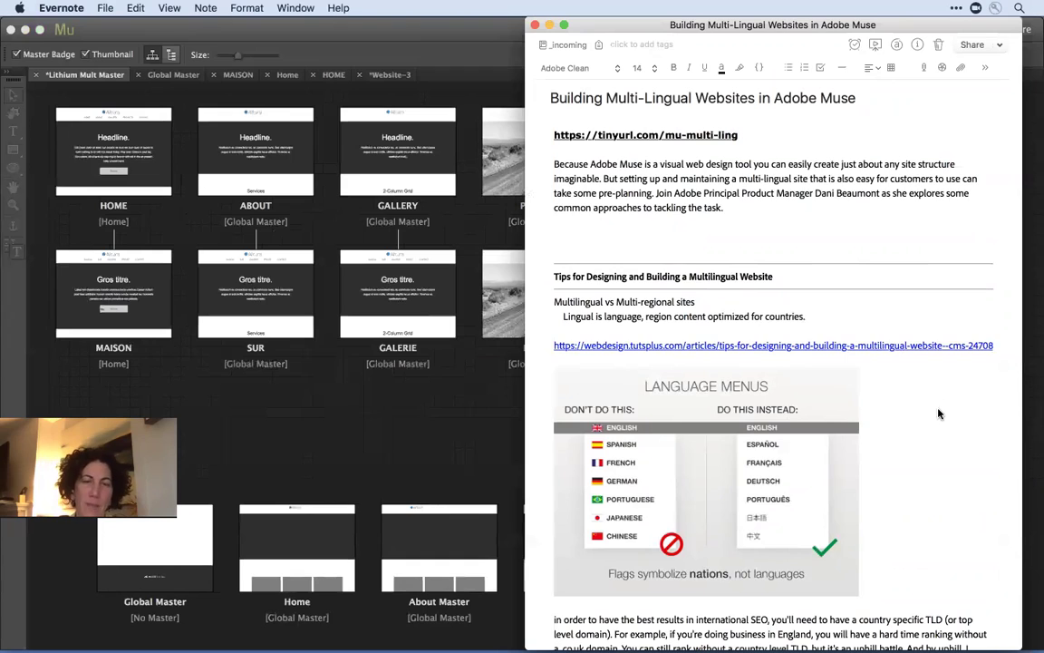
{"action": "scroll", "coordinate": [938, 413], "scroll_direction": "down", "scroll_amount": 3}
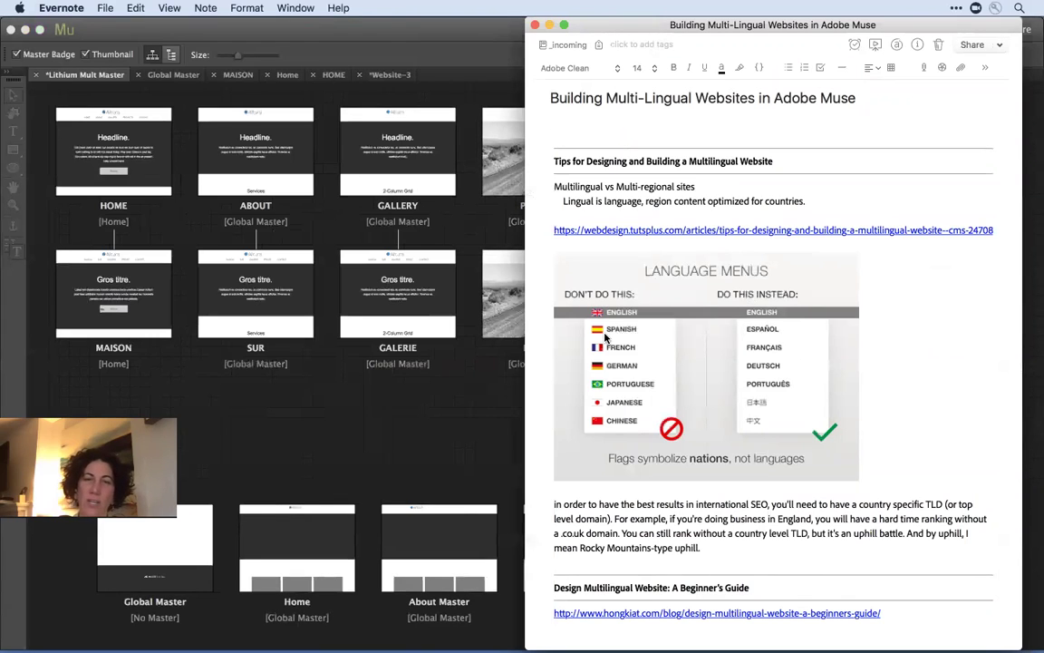
{"action": "scroll", "coordinate": [783, 391], "scroll_direction": "down", "scroll_amount": 3}
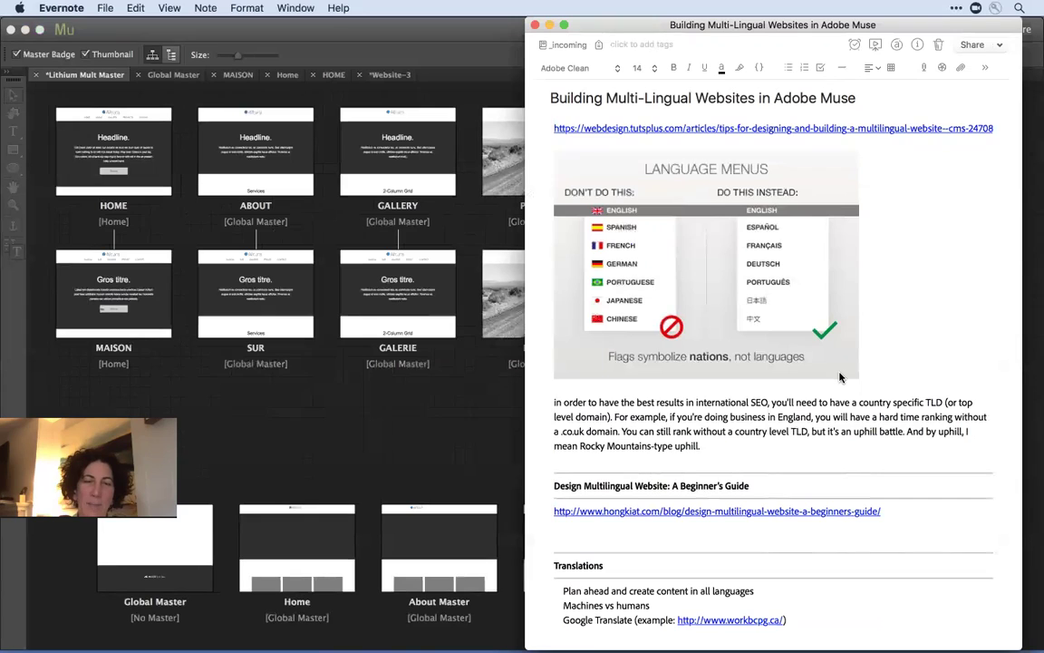
{"action": "scroll", "coordinate": [840, 377], "scroll_direction": "down", "scroll_amount": 3}
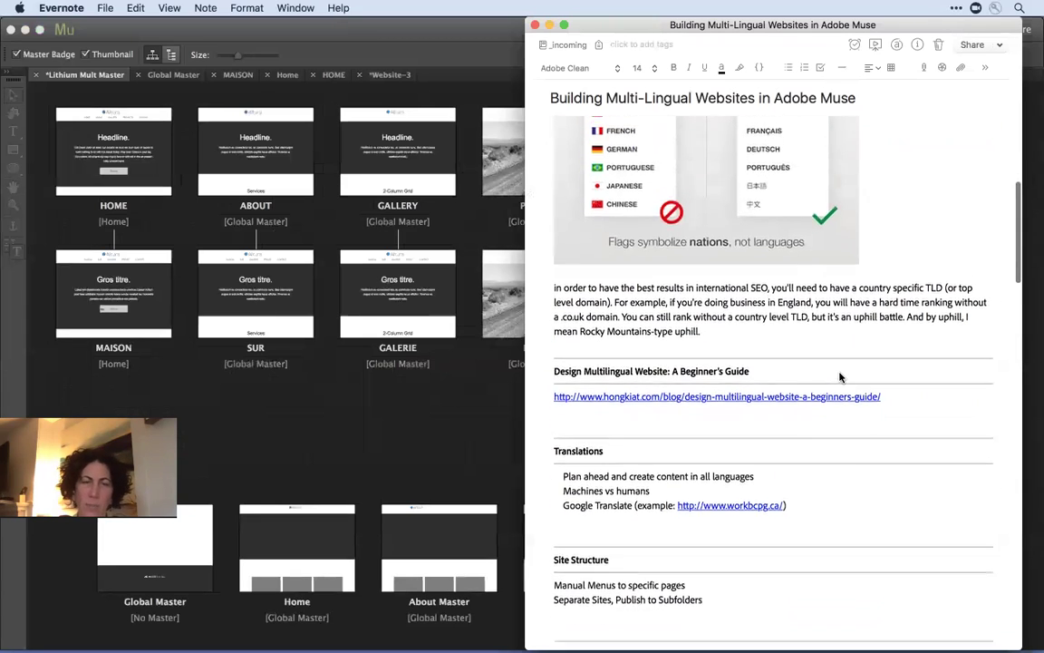
{"action": "scroll", "coordinate": [839, 377], "scroll_direction": "down", "scroll_amount": 8}
{"action": "scroll", "coordinate": [839, 377], "scroll_direction": "down", "scroll_amount": 4}
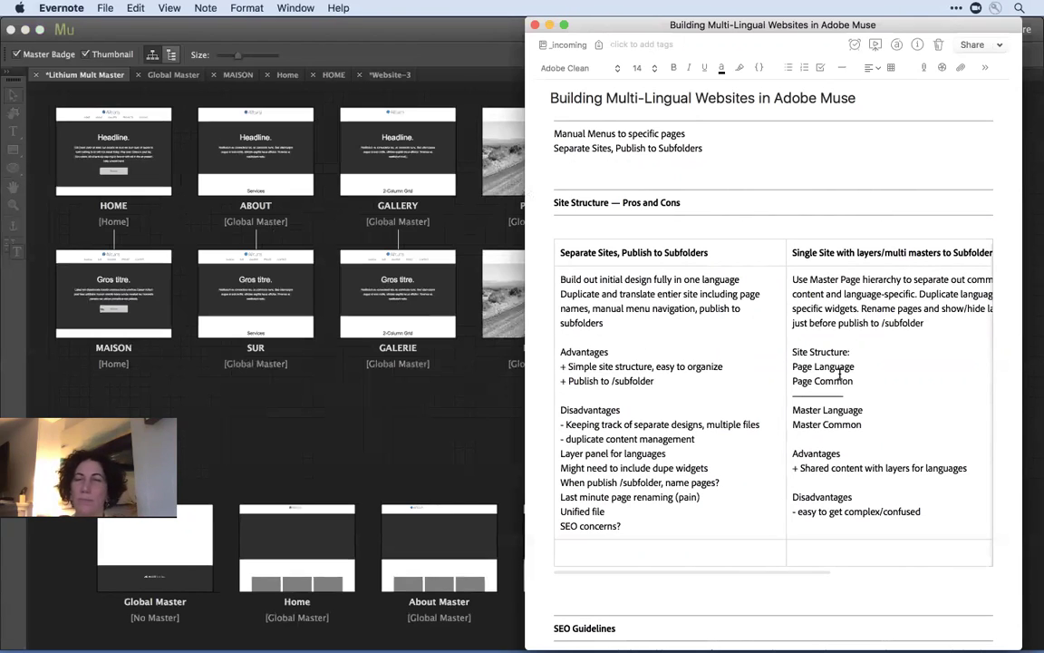
- Switch back to Adobe Muse, open the English HOME page fitted to the window, and select all its objects
{"action": "left_click", "coordinate": [264, 354]}
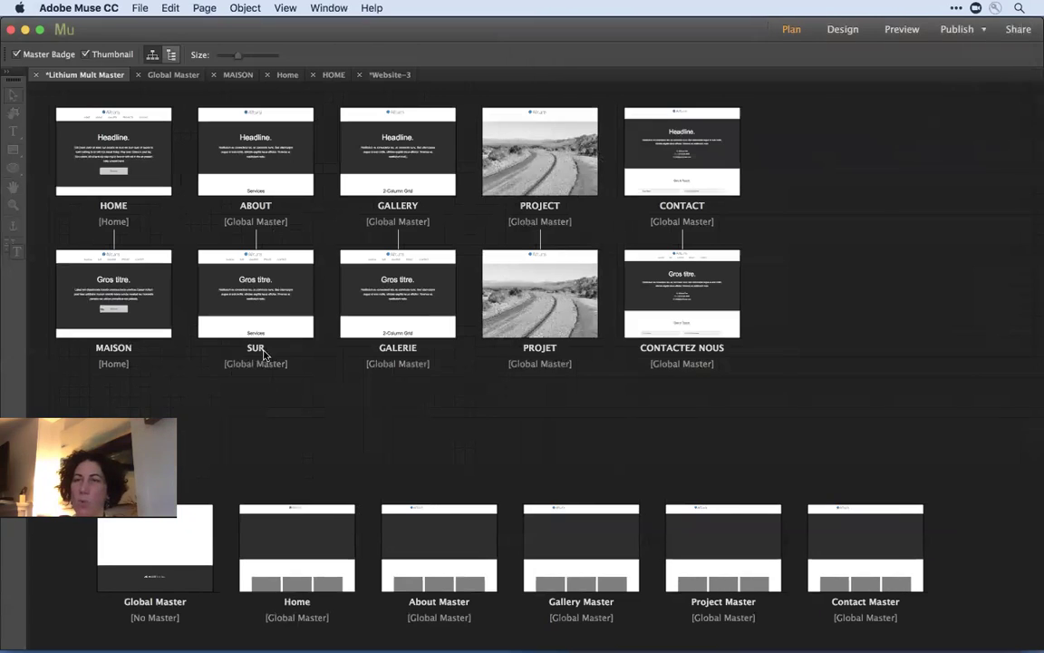
{"action": "mouse_move", "coordinate": [98, 157]}
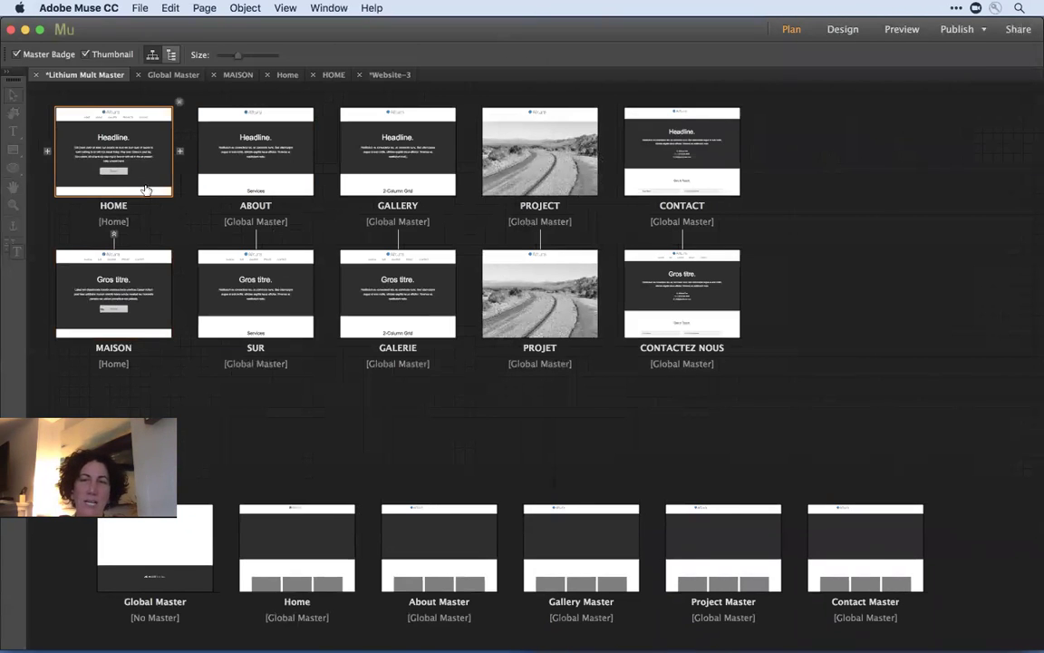
{"action": "mouse_move", "coordinate": [327, 547]}
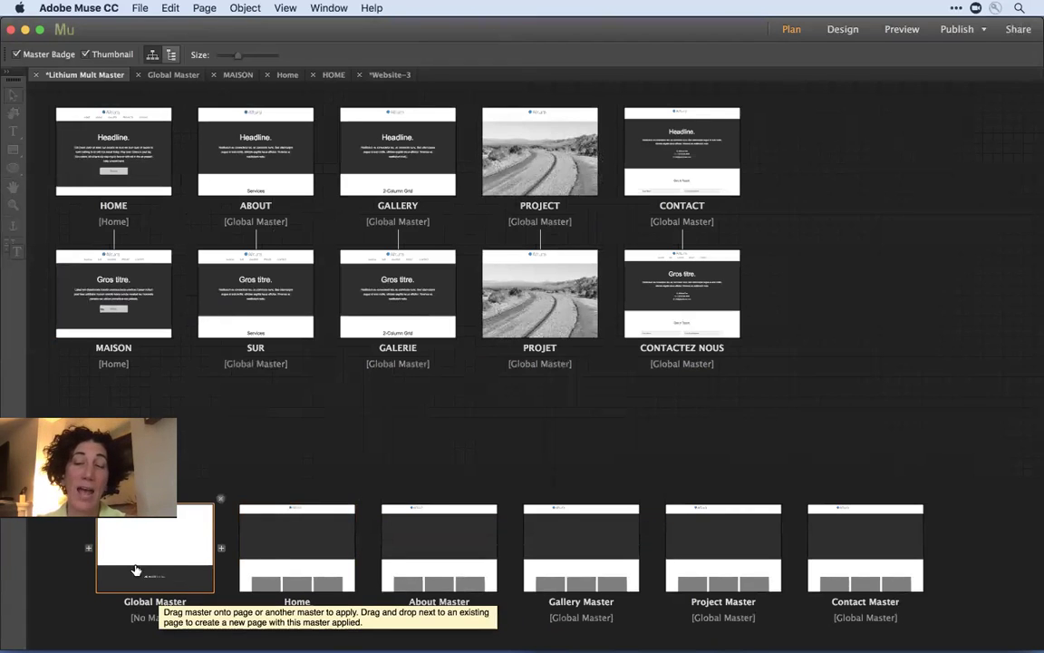
{"action": "double_click", "coordinate": [118, 156]}
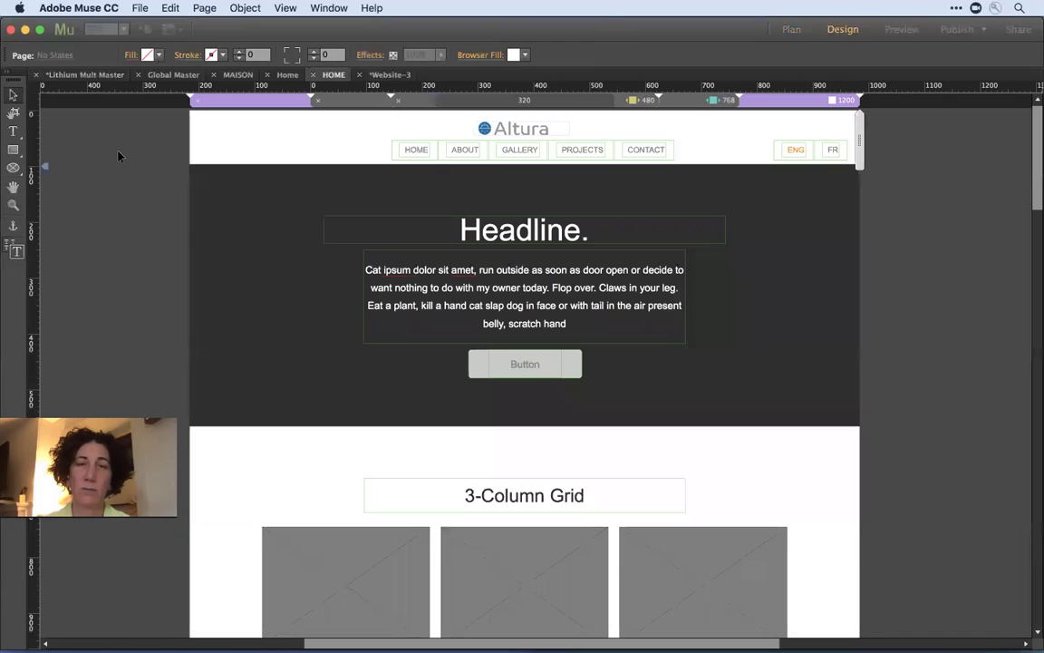
{"action": "key", "text": "super+0"}
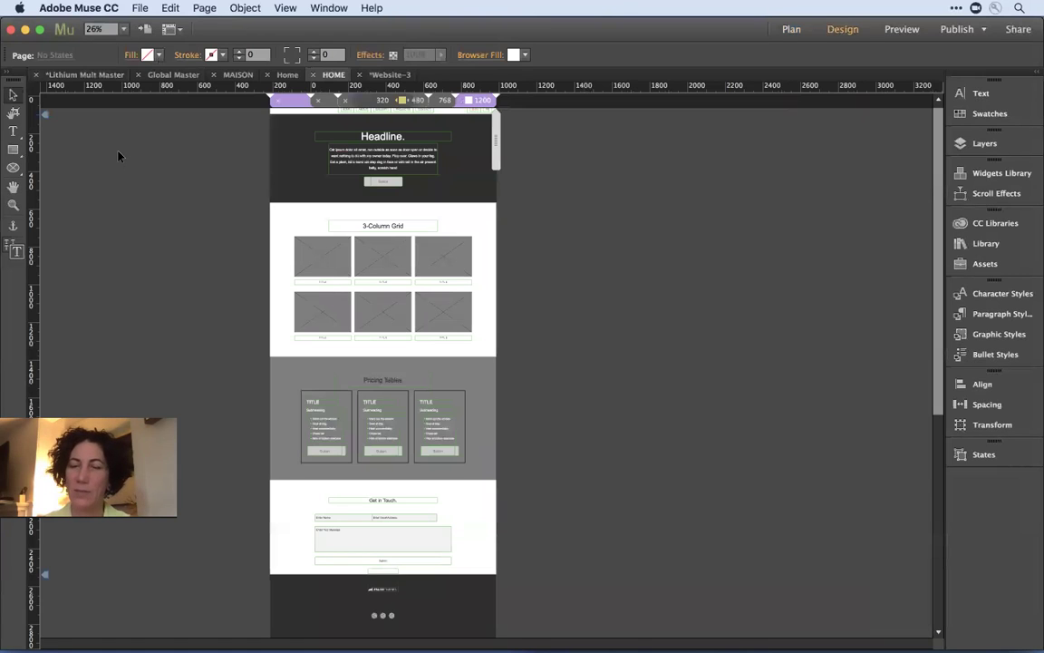
{"action": "key", "text": "super+a"}
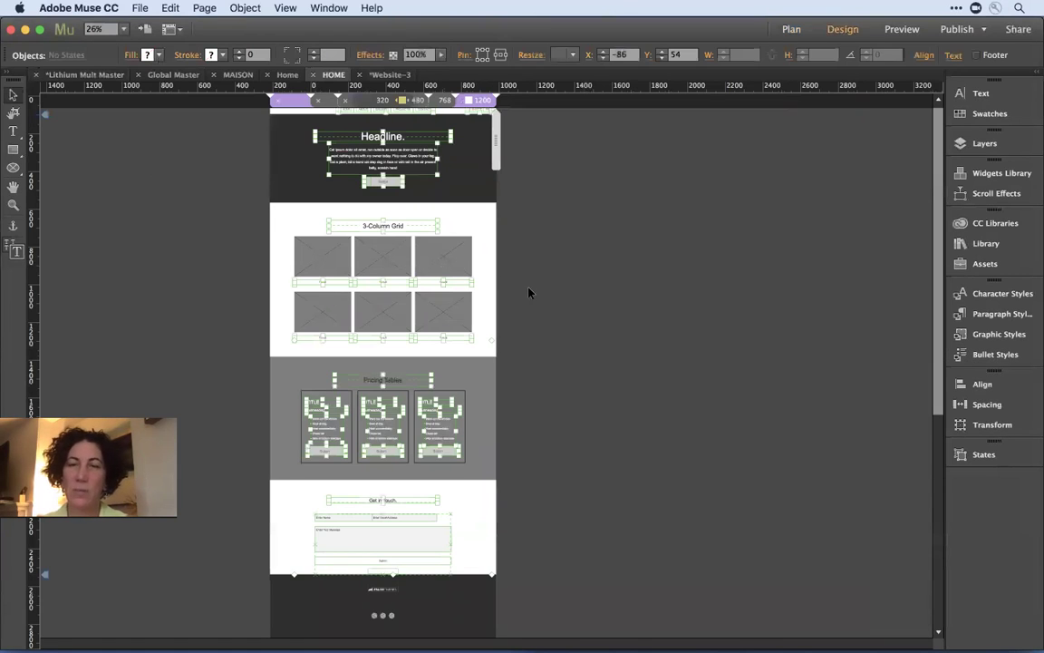
- Display the HOME page's layers and add a new layer named English
{"action": "left_click", "coordinate": [985, 143]}
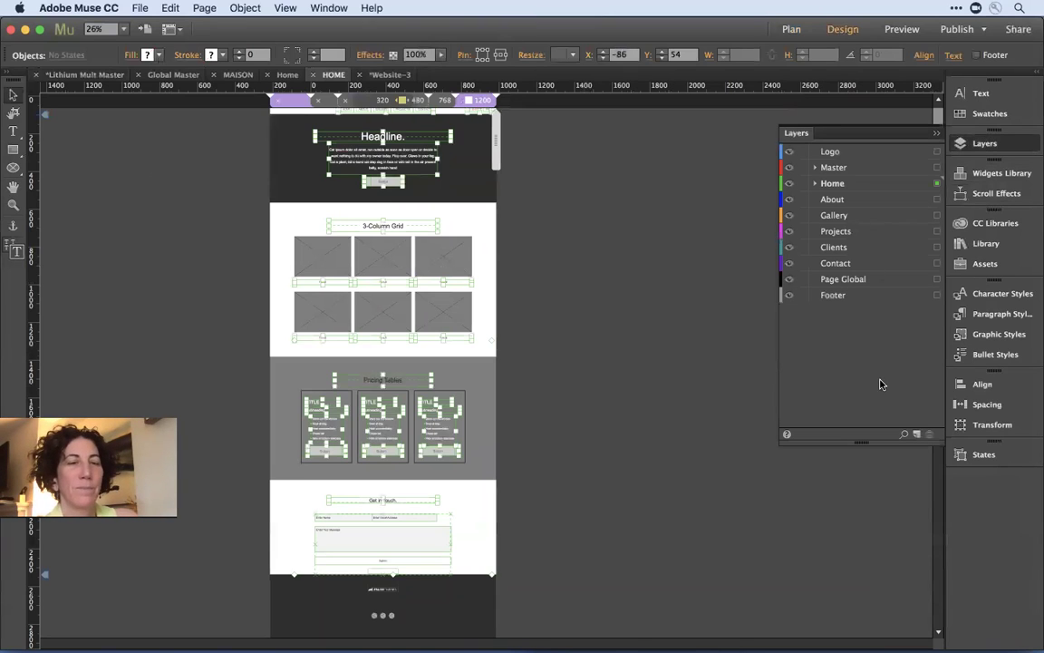
{"action": "left_click", "coordinate": [917, 435]}
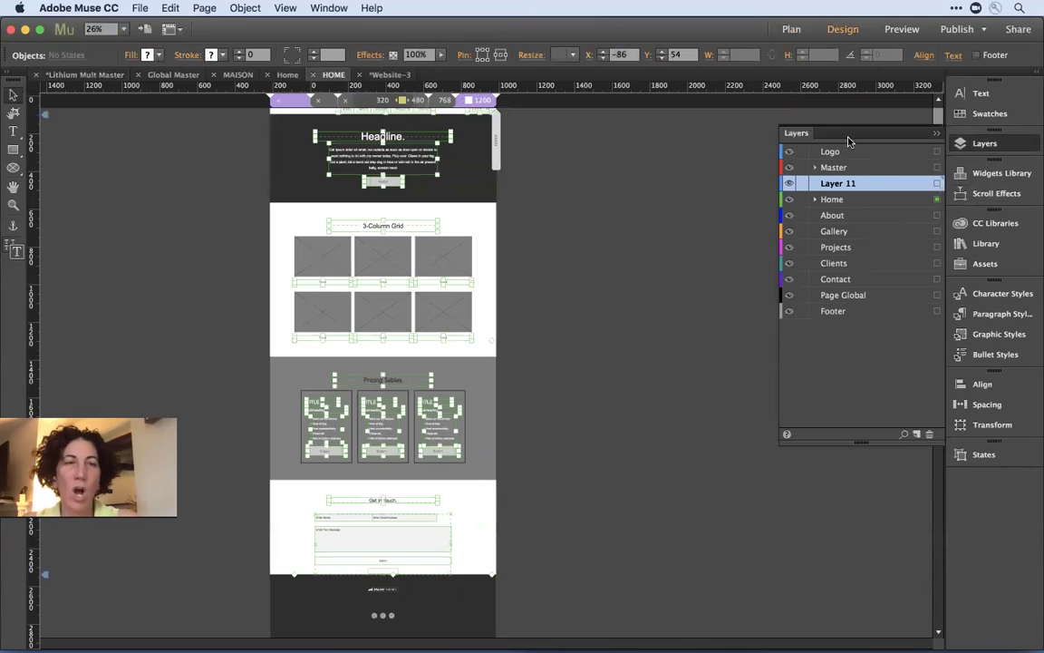
{"action": "double_click", "coordinate": [829, 185]}
{"action": "type", "text": "E"}
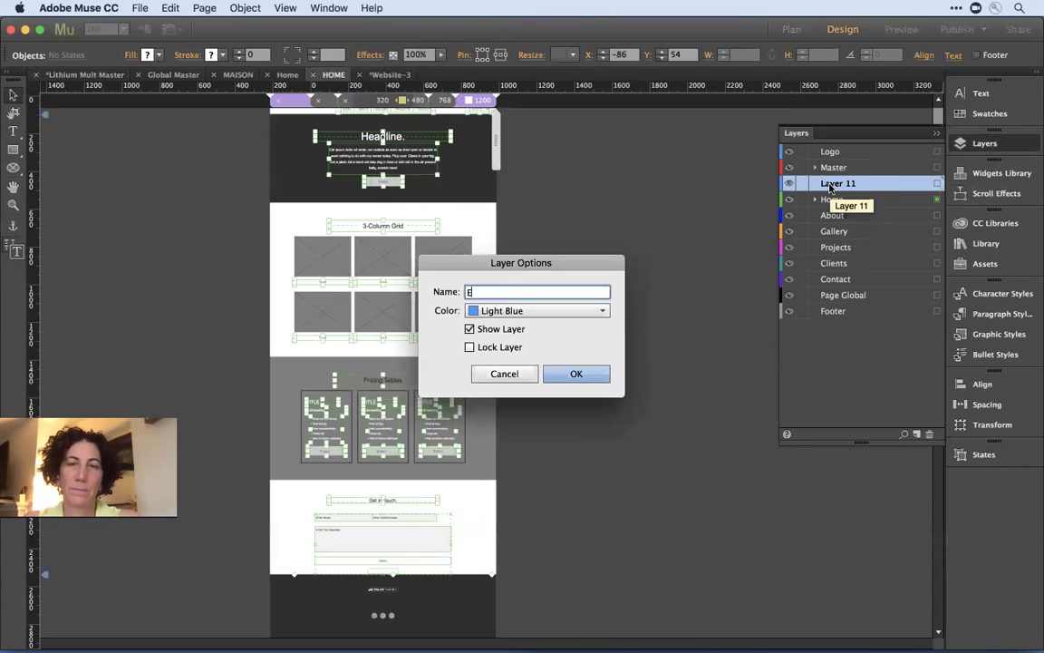
{"action": "type", "text": "nglish"}
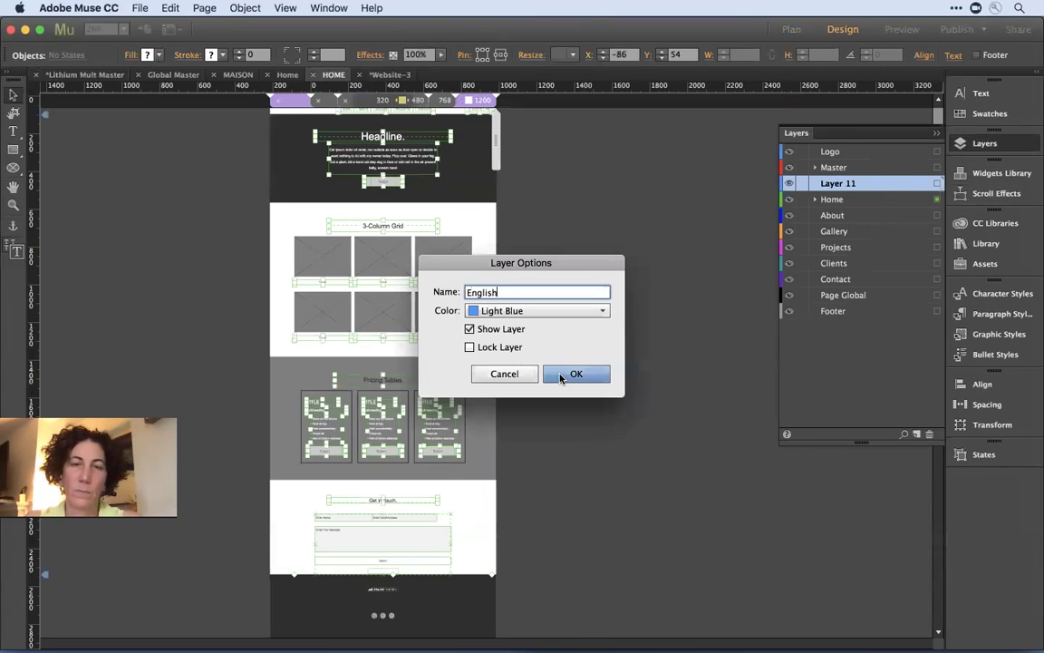
{"action": "key", "text": "Return"}
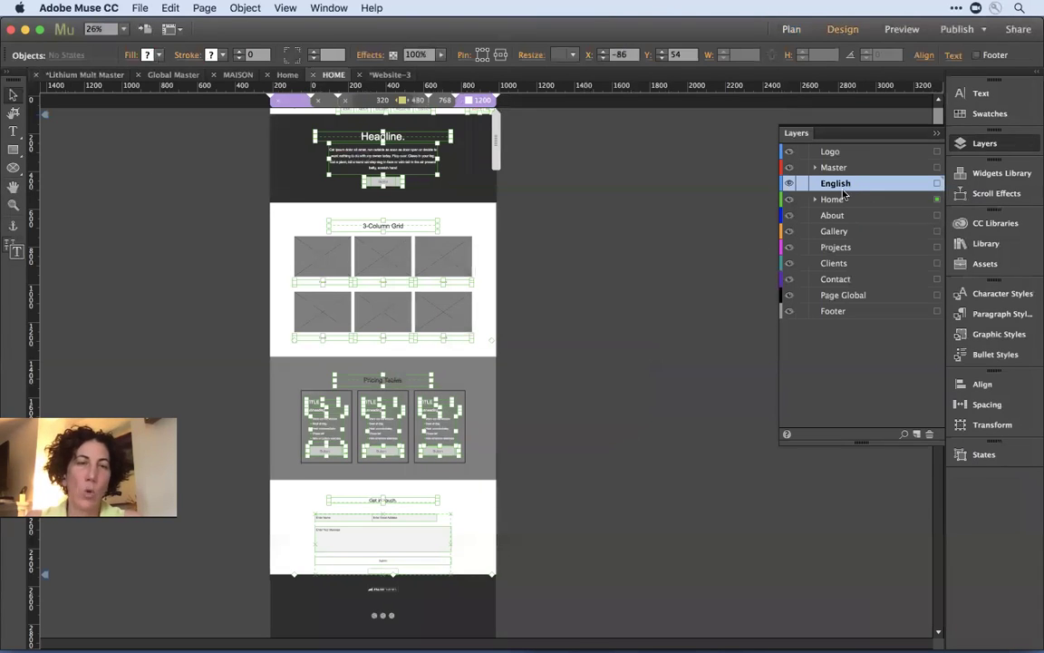
- Add another layer above the English layer and name it French
{"action": "left_click", "coordinate": [918, 438]}
{"action": "double_click", "coordinate": [836, 184]}
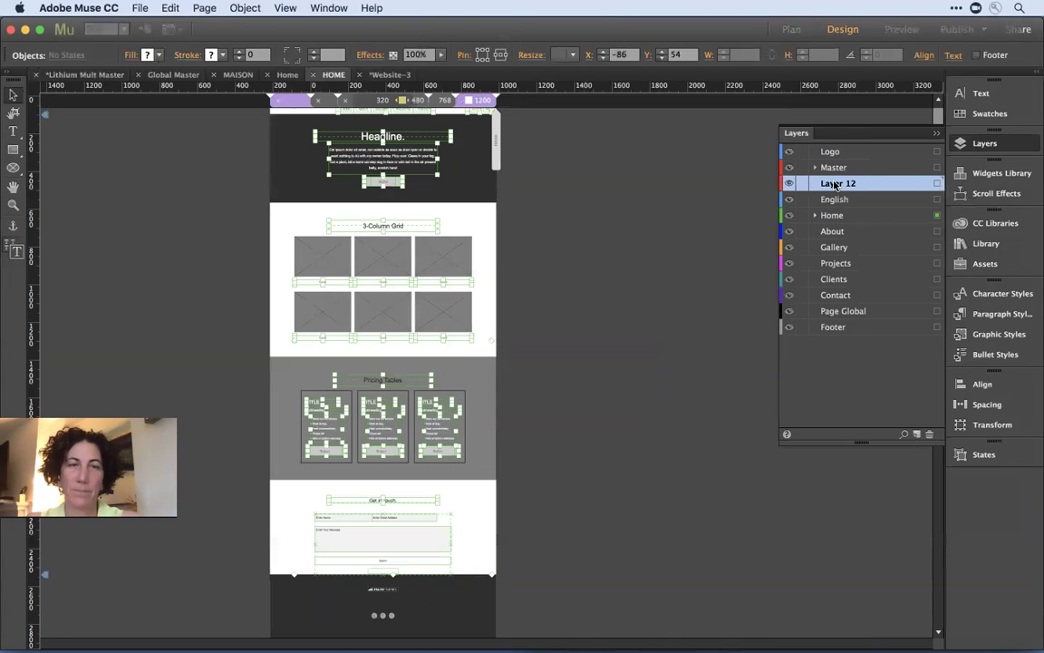
{"action": "key", "text": "BackSpace"}
{"action": "key", "text": "BackSpace"}
{"action": "key", "text": "BackSpace"}
{"action": "key", "text": "BackSpace"}
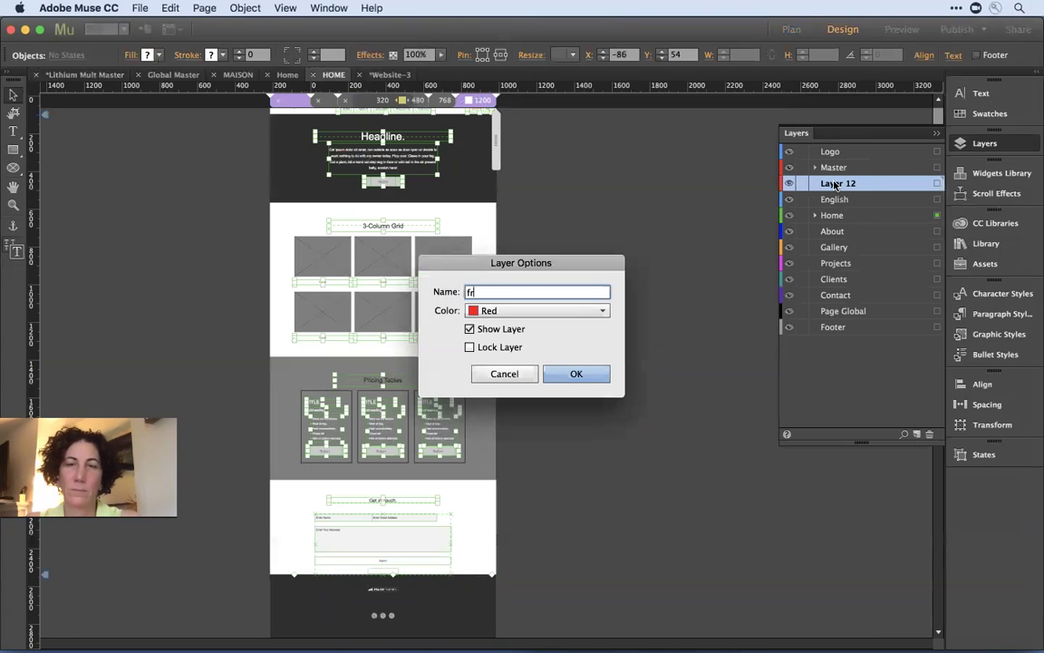
{"action": "type", "text": "Fre ch"}
{"action": "key", "text": "BackSpace"}
{"action": "key", "text": "BackSpace"}
{"action": "key", "text": "BackSpace"}
{"action": "type", "text": "nch"}
{"action": "key", "text": "Return"}
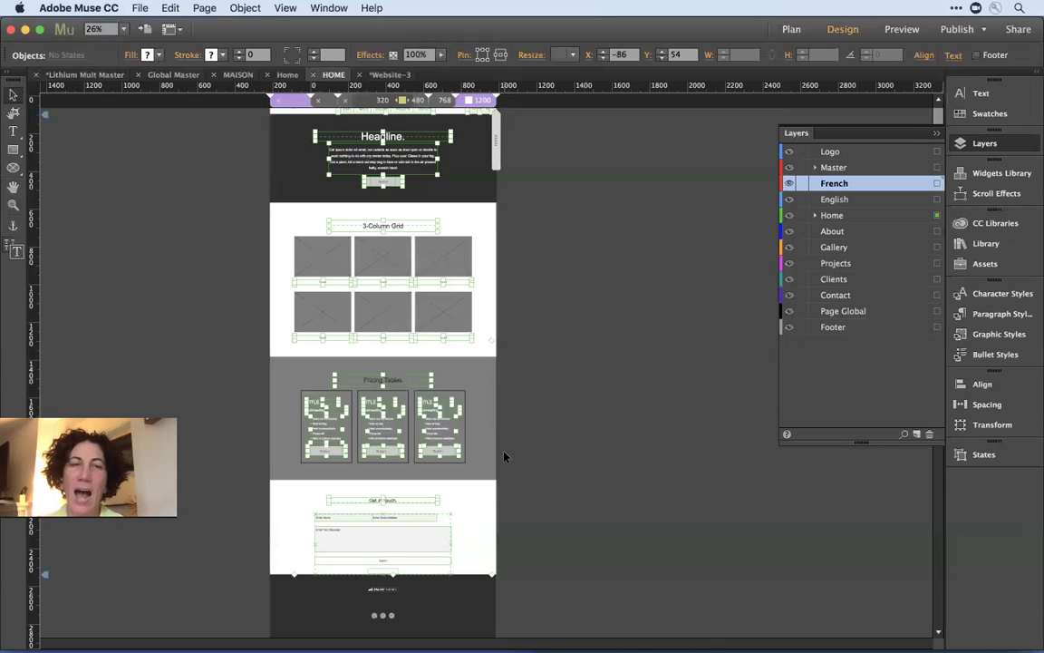
- Toggle the language layers so that English is hidden and French is shown, and deselect all objects
{"action": "left_click", "coordinate": [788, 183]}
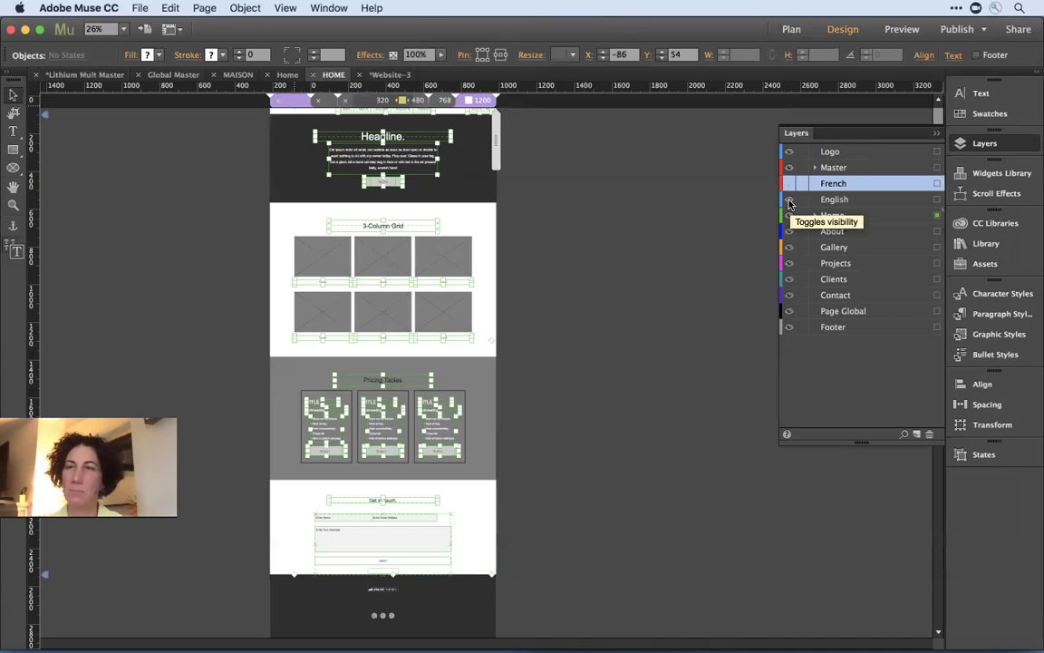
{"action": "left_click", "coordinate": [789, 199]}
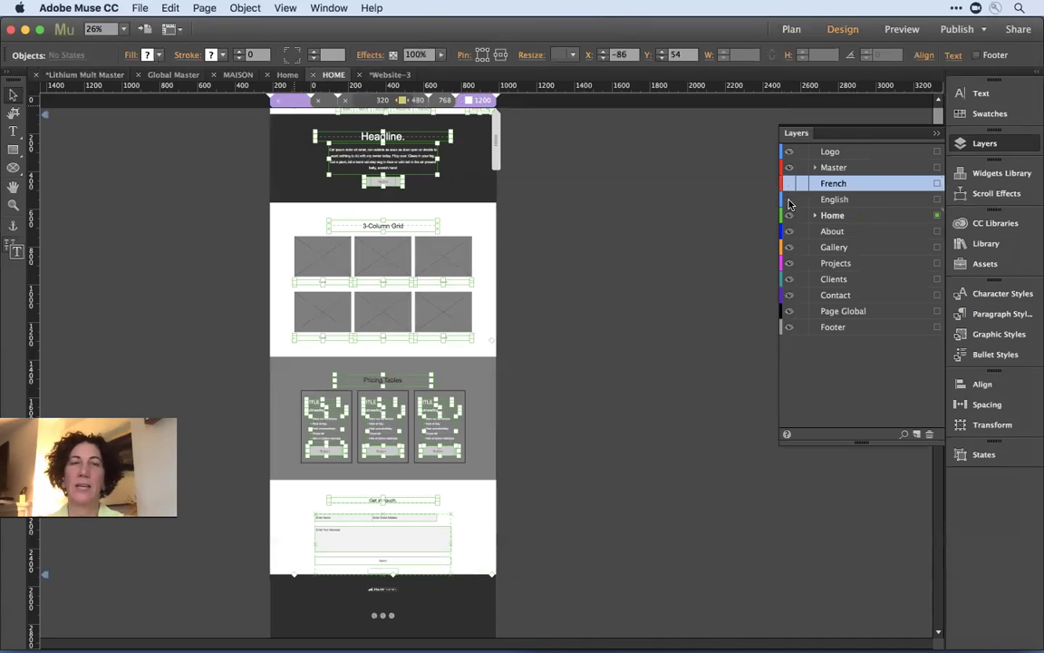
{"action": "left_click", "coordinate": [789, 184]}
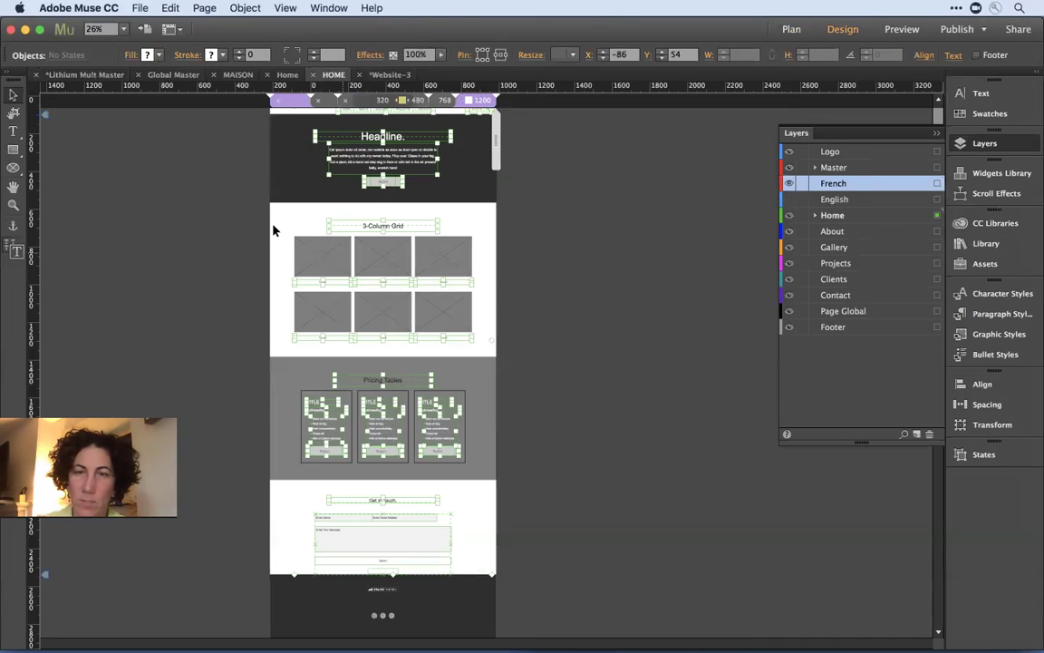
{"action": "key", "text": "Escape"}
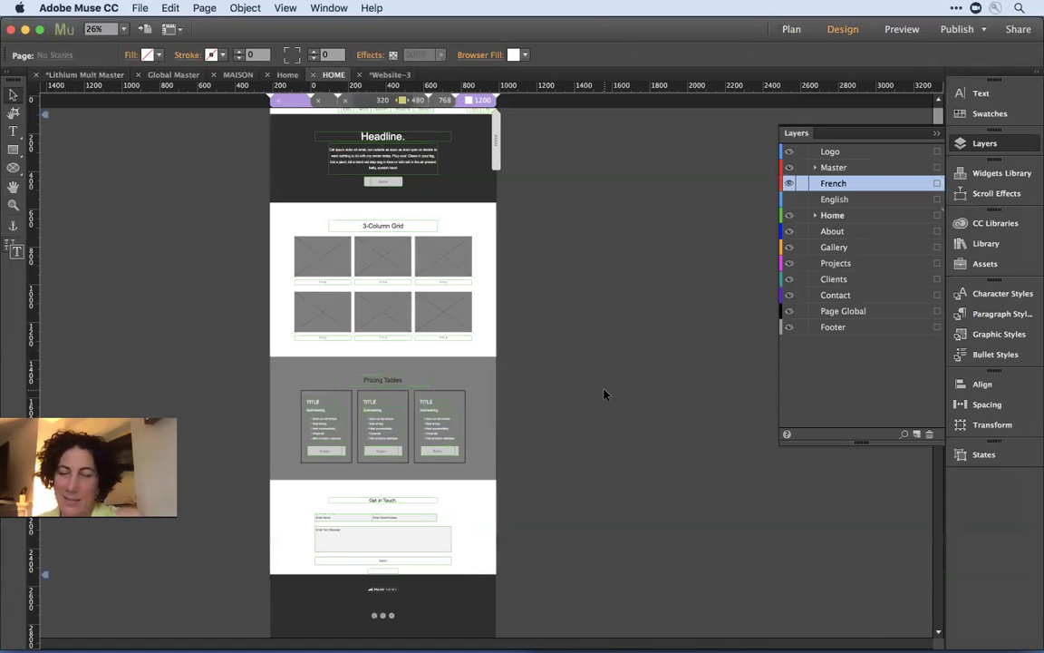
- Switch to the Evernote notes and review the sections on SEO guidelines, SEO for multi-lingual sites, Google Translate and its widgets
{"action": "key", "text": "super+Tab"}
{"action": "scroll", "coordinate": [708, 444], "scroll_direction": "down", "scroll_amount": 5}
{"action": "scroll", "coordinate": [708, 444], "scroll_direction": "down", "scroll_amount": 7}
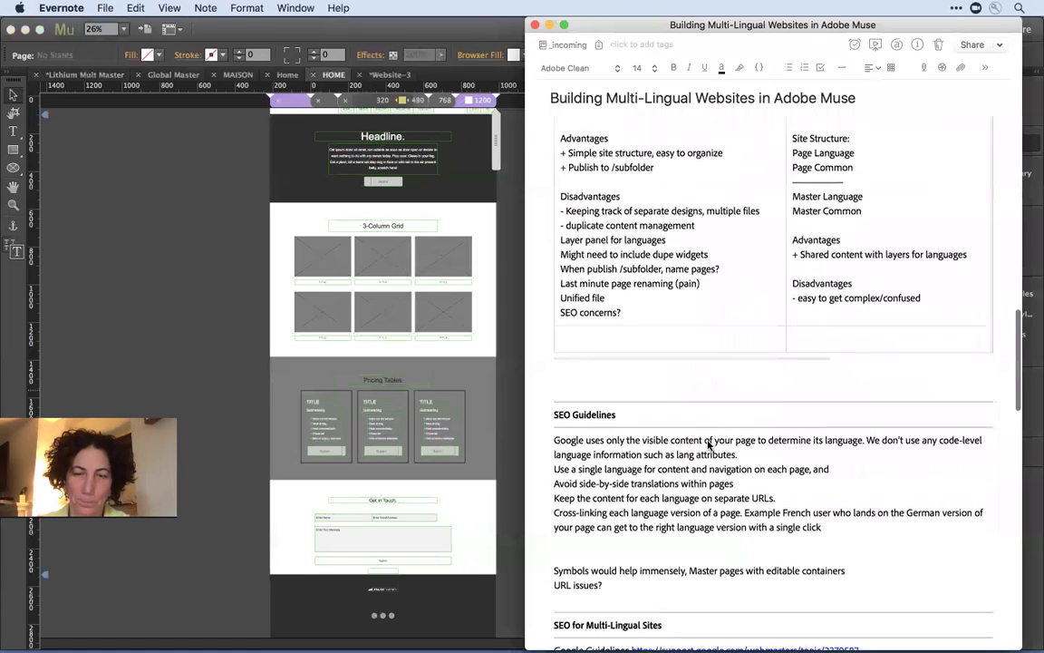
{"action": "scroll", "coordinate": [708, 444], "scroll_direction": "down", "scroll_amount": 1}
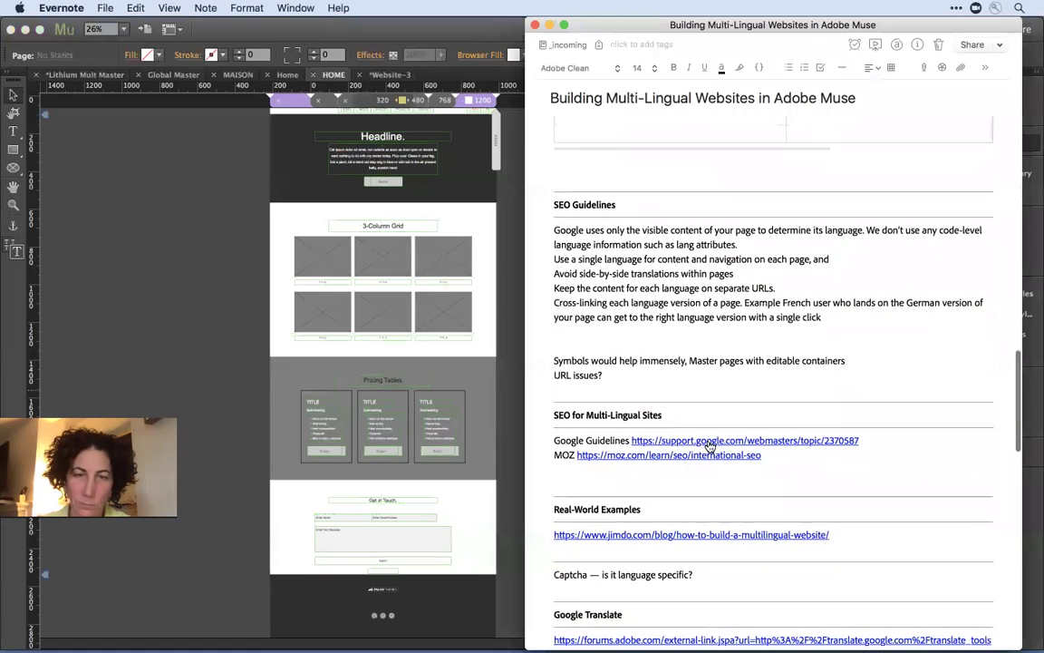
{"action": "scroll", "coordinate": [708, 444], "scroll_direction": "down", "scroll_amount": 3}
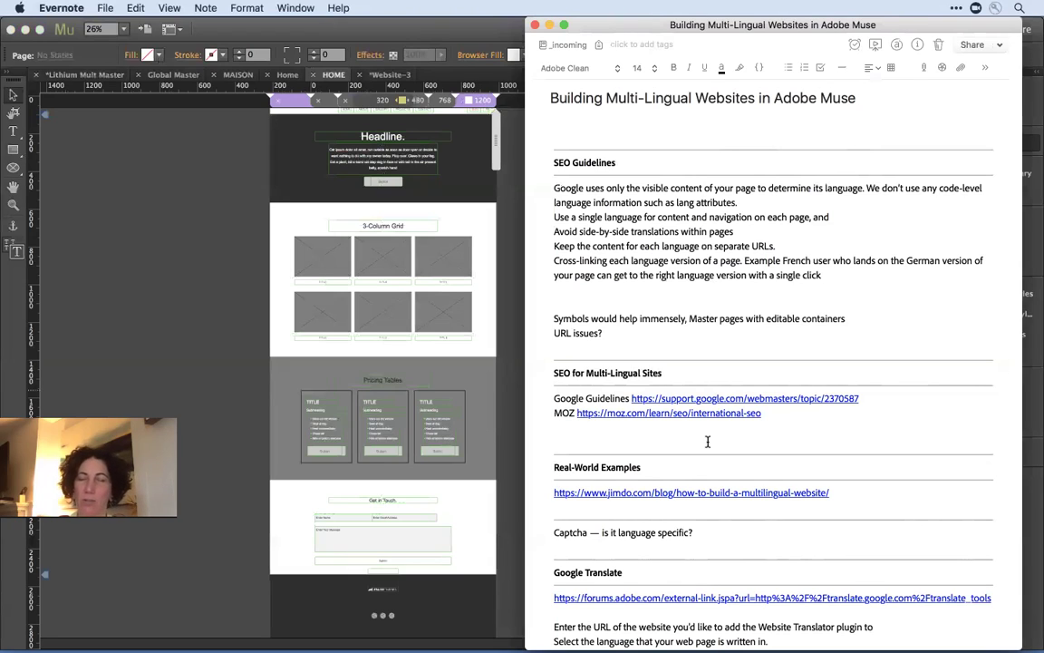
{"action": "scroll", "coordinate": [708, 441], "scroll_direction": "down", "scroll_amount": 5}
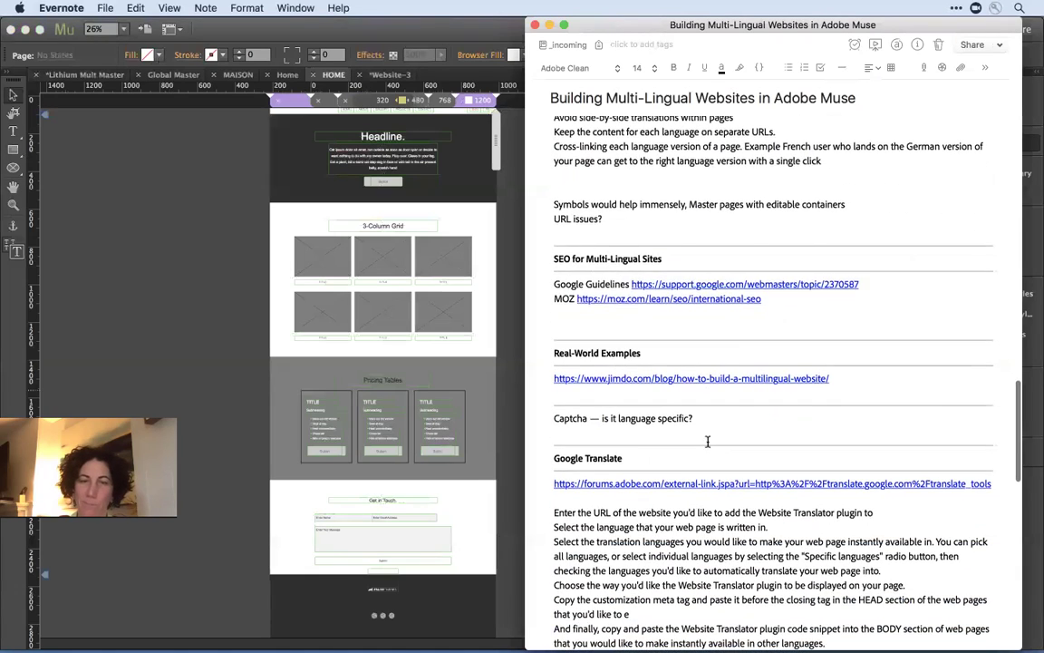
{"action": "scroll", "coordinate": [708, 444], "scroll_direction": "down", "scroll_amount": 6}
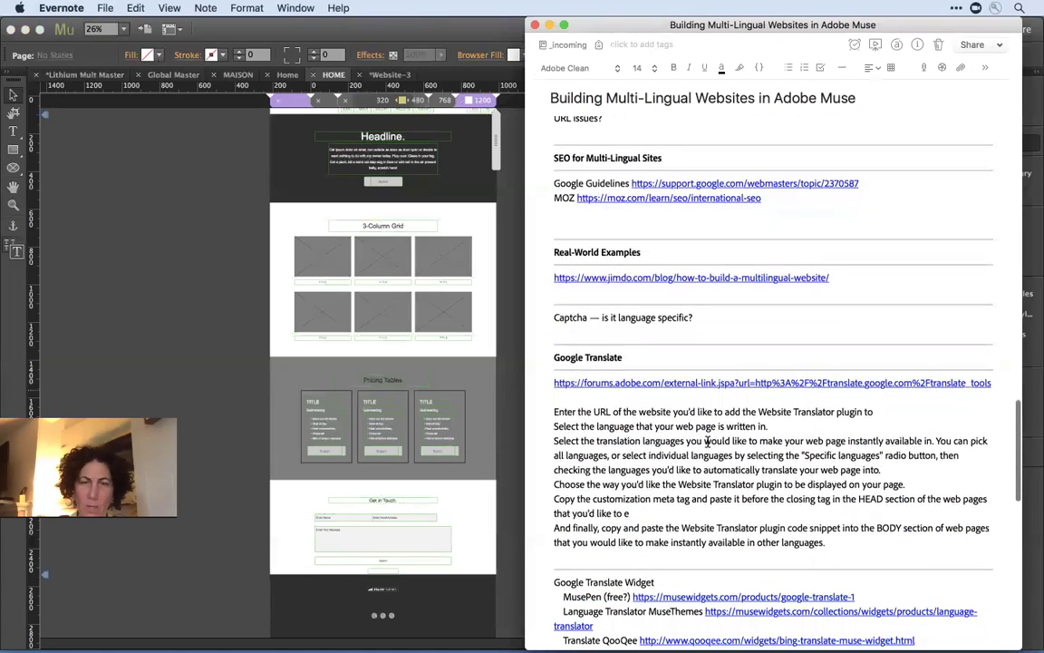
{"action": "scroll", "coordinate": [708, 445], "scroll_direction": "down", "scroll_amount": 6}
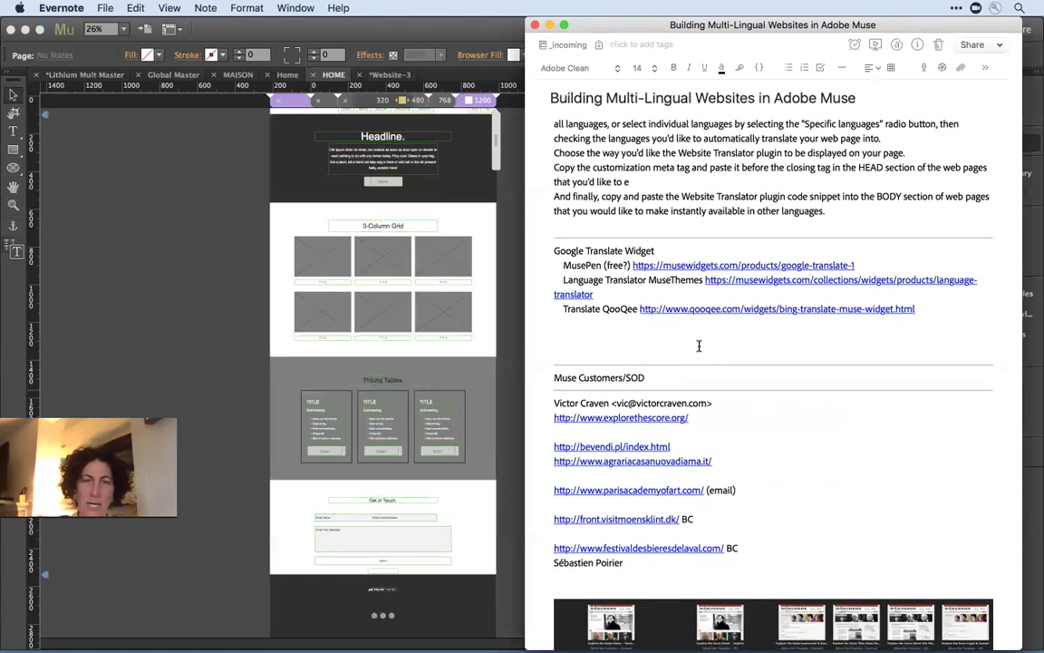
- Open the MuseThemes Language Translator, QooQee translate and MusePen Google Translate widget links from the notes in Chrome
{"action": "left_click", "coordinate": [811, 282]}
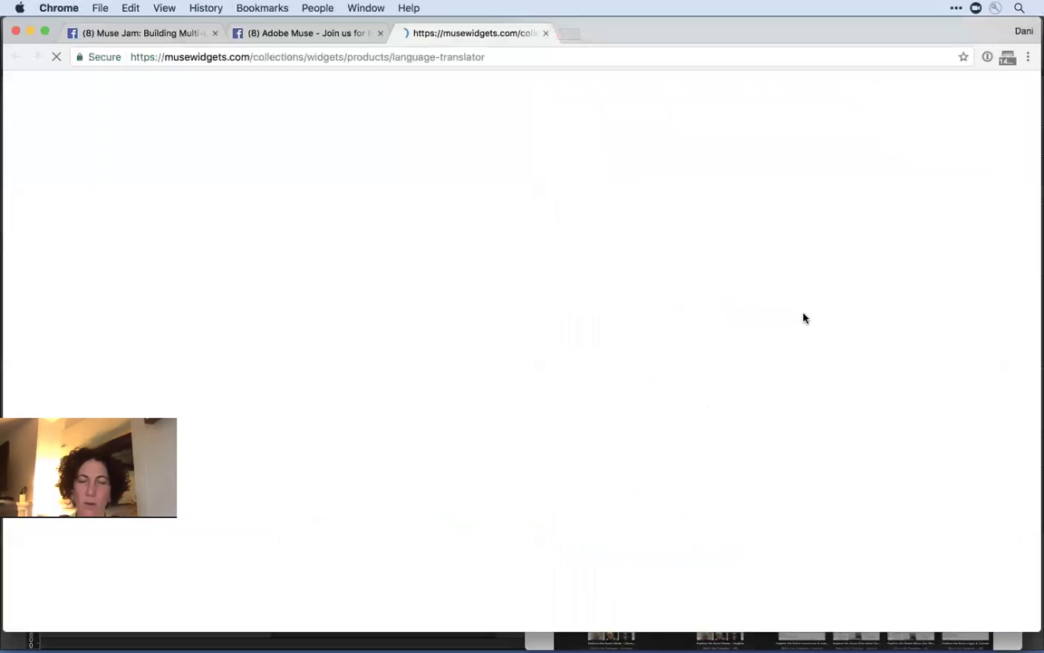
{"action": "key", "text": "super+Tab"}
{"action": "left_click", "coordinate": [780, 313]}
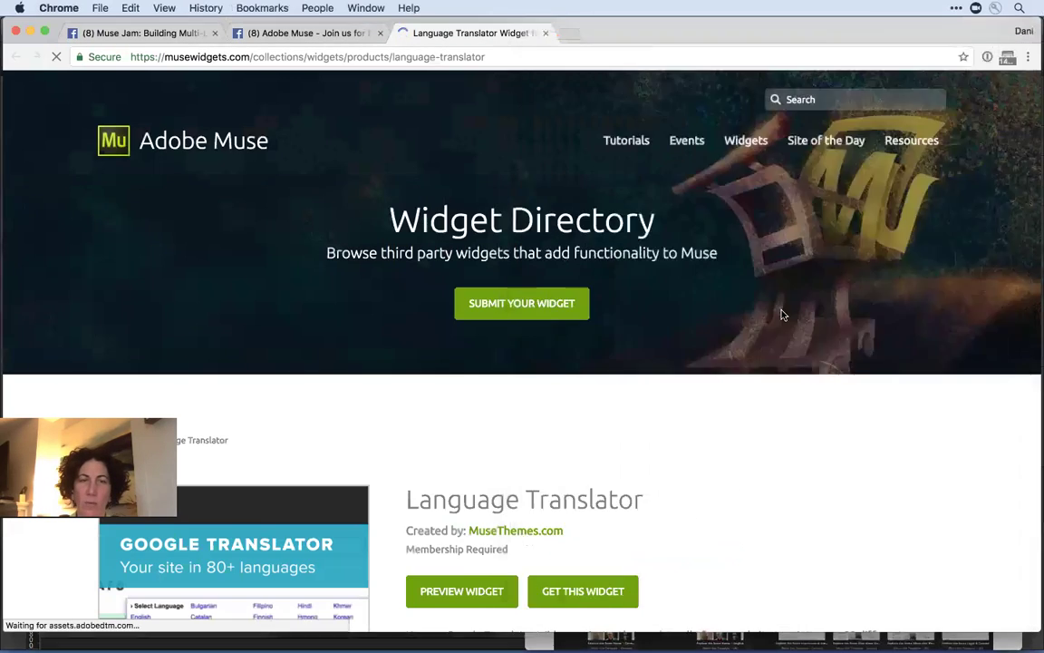
{"action": "key", "text": "super+Tab"}
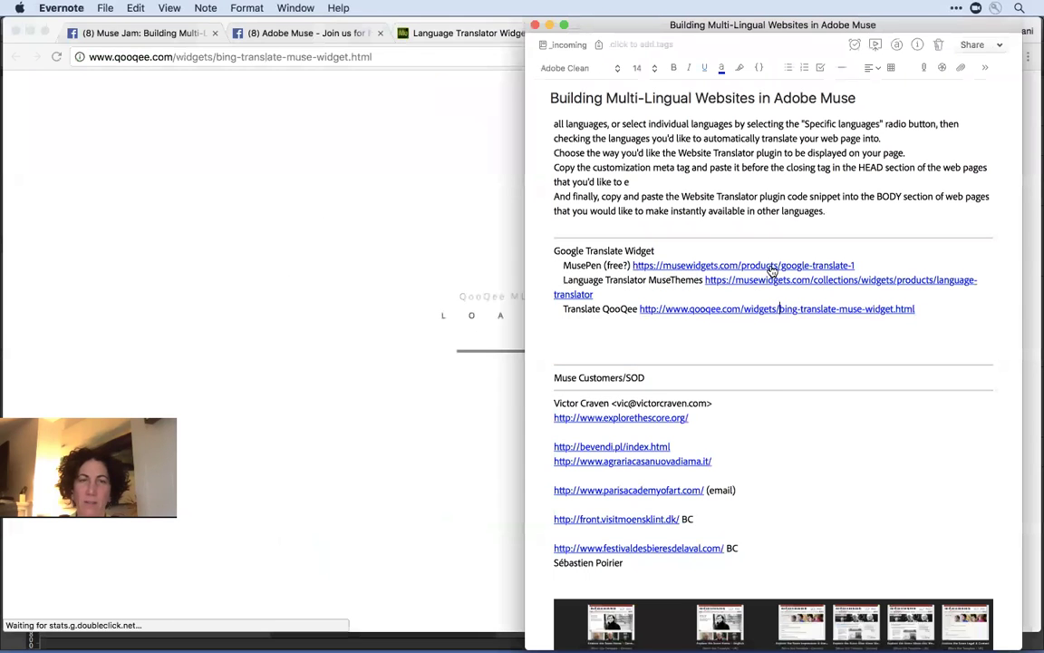
{"action": "left_click", "coordinate": [772, 270]}
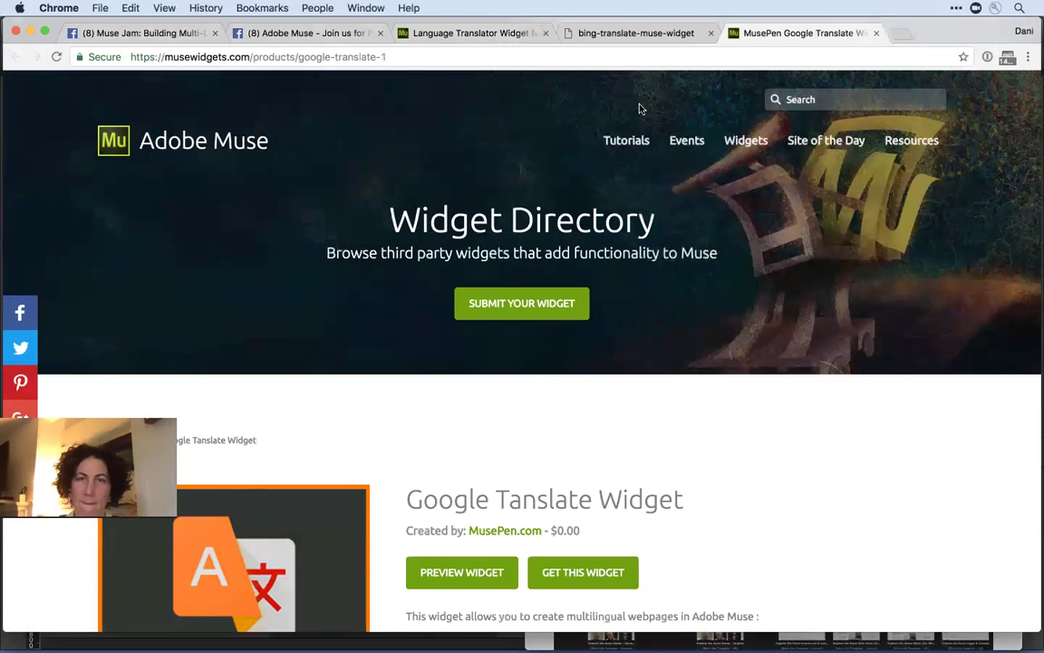
{"action": "left_click", "coordinate": [460, 40]}
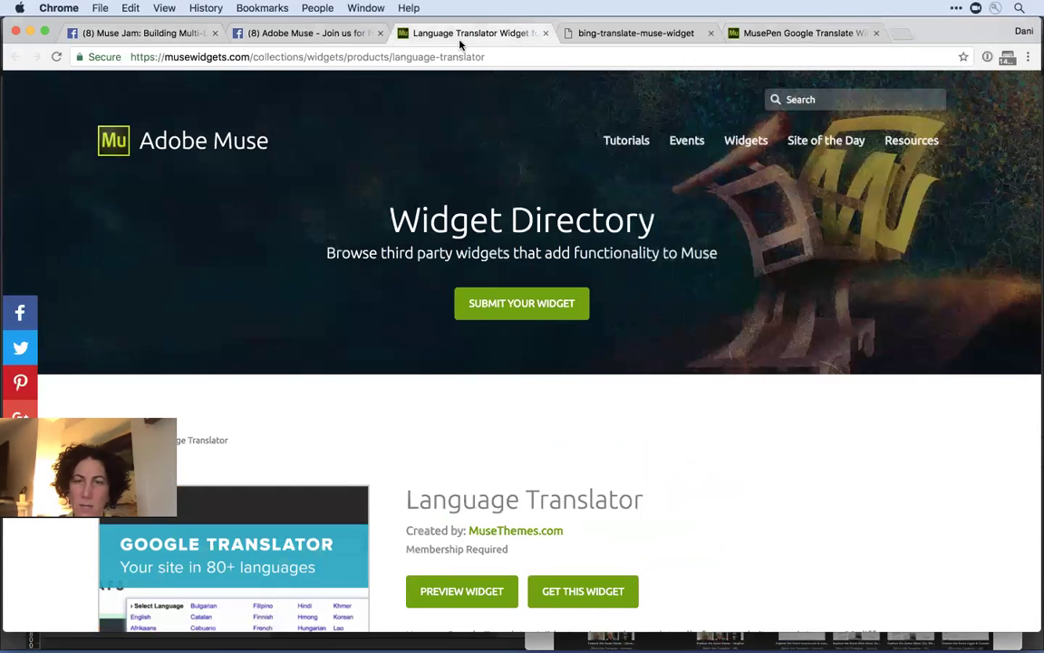
{"action": "key", "text": "super+Tab"}
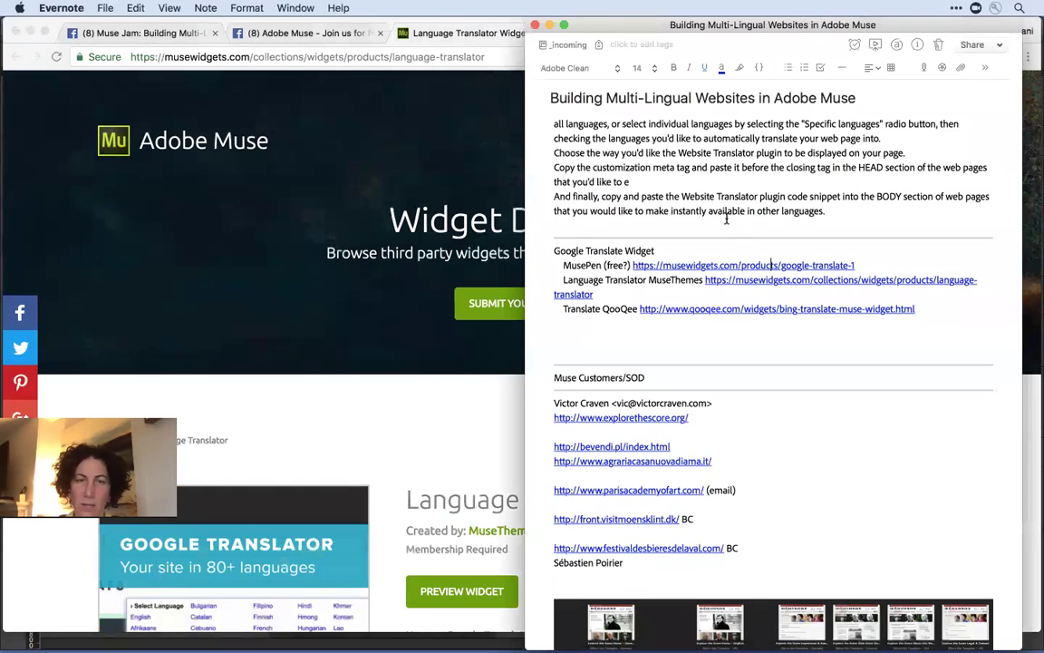
{"action": "left_click", "coordinate": [747, 310]}
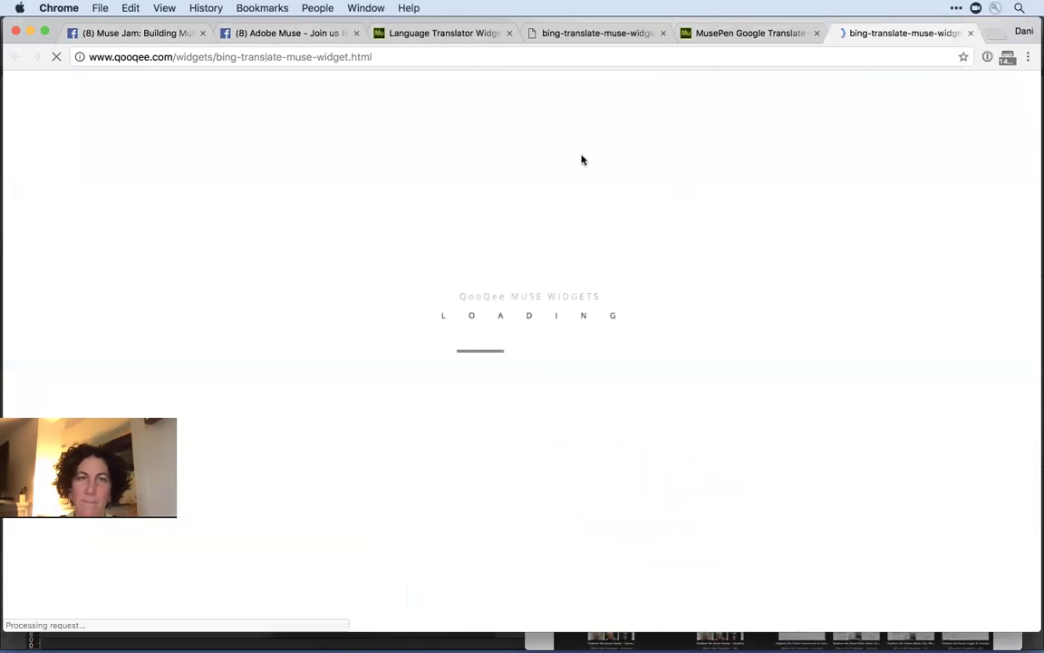
- Examine the MuseThemes Language Translator page and its widget preview, including the options and video overview
{"action": "left_click", "coordinate": [371, 34]}
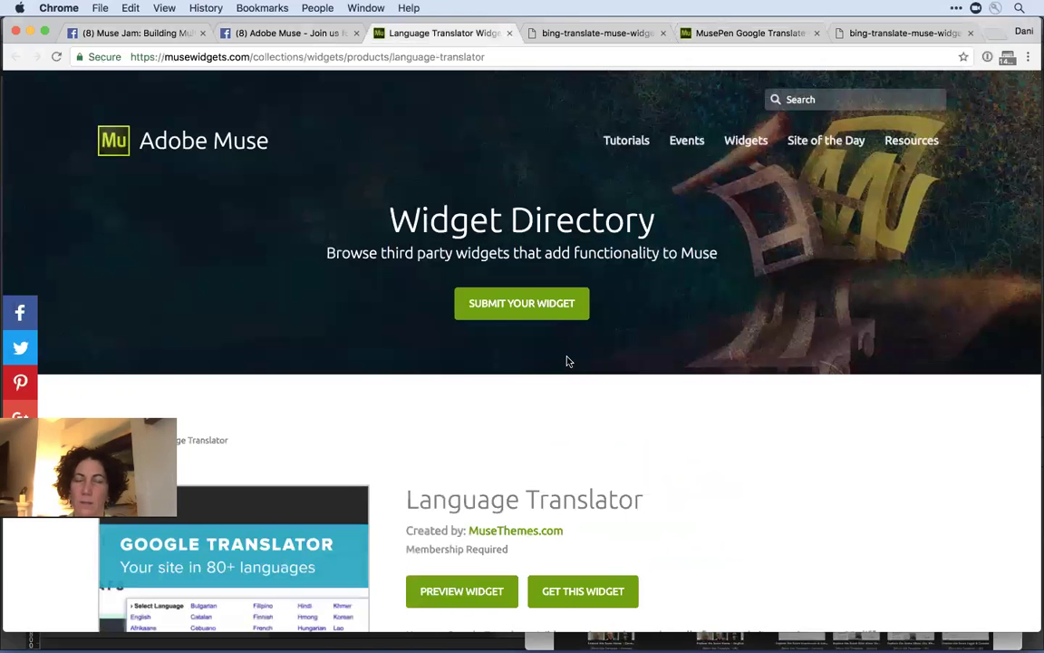
{"action": "scroll", "coordinate": [566, 361], "scroll_direction": "down", "scroll_amount": 5}
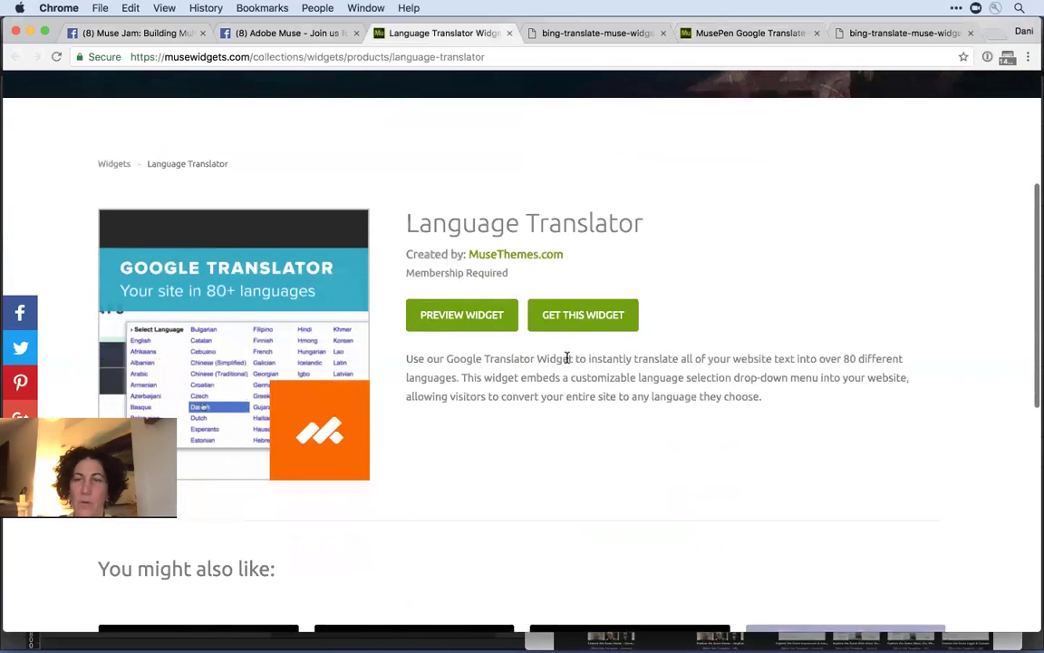
{"action": "scroll", "coordinate": [566, 361], "scroll_direction": "down", "scroll_amount": 1}
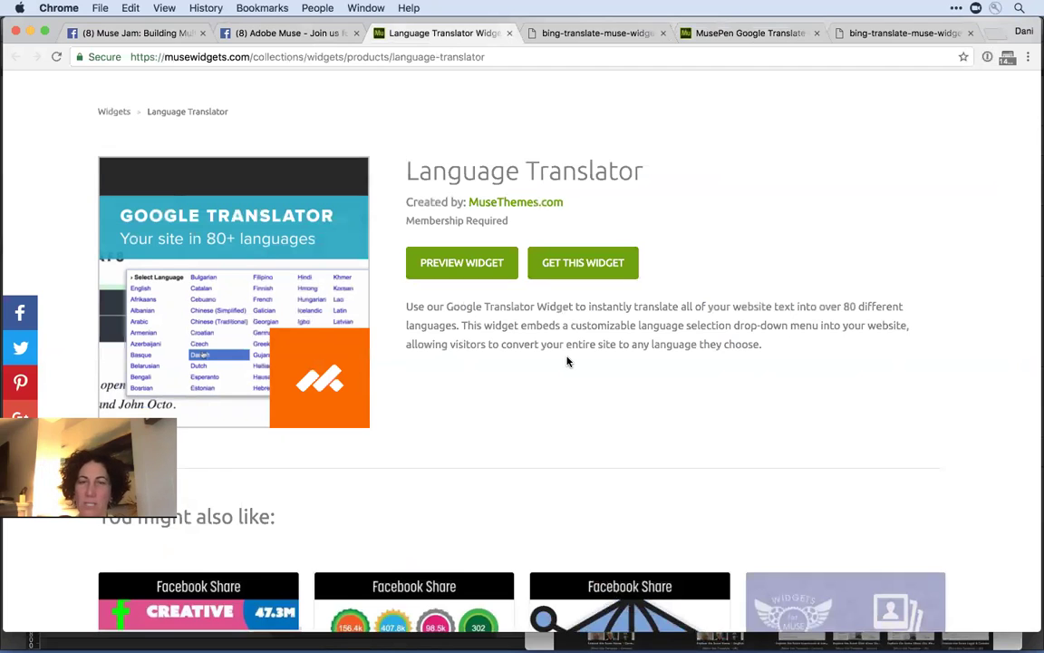
{"action": "left_click", "coordinate": [468, 262]}
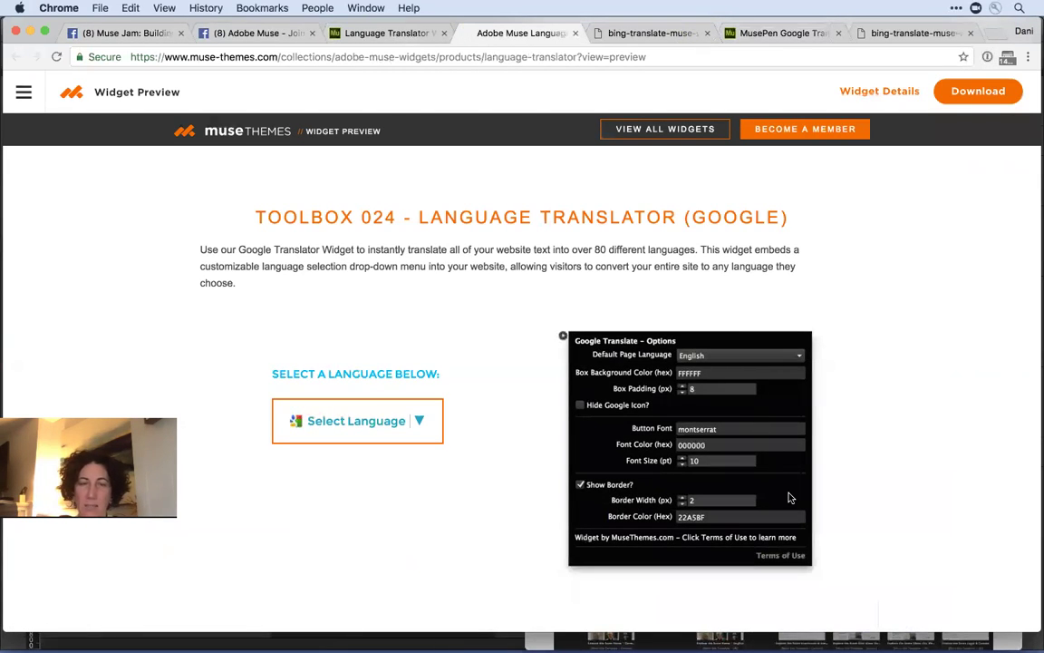
{"action": "scroll", "coordinate": [789, 498], "scroll_direction": "down", "scroll_amount": 3}
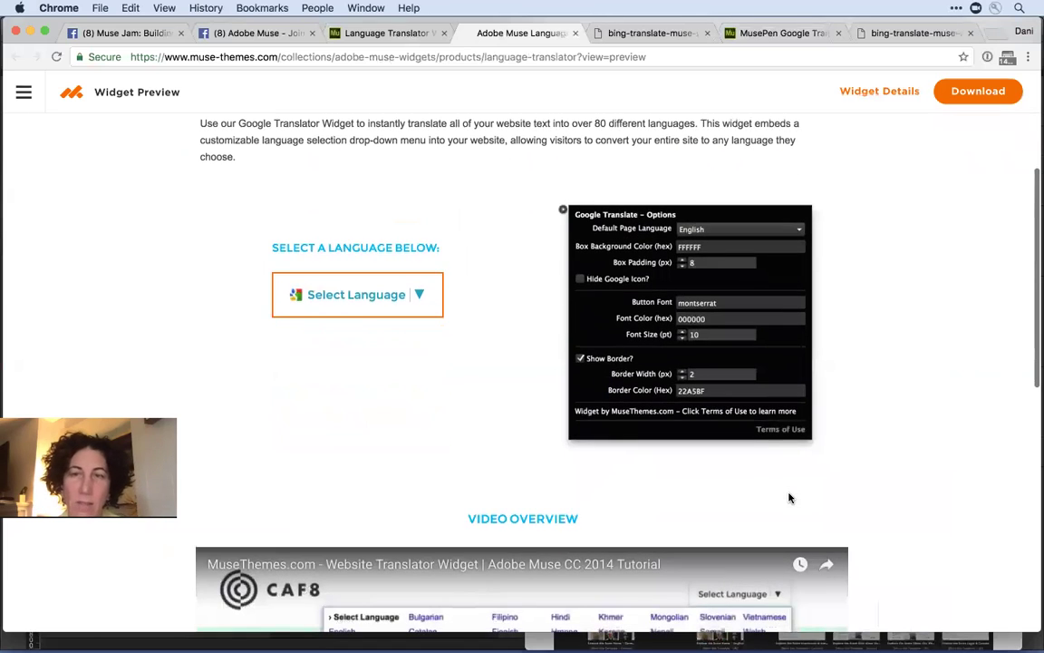
{"action": "scroll", "coordinate": [788, 498], "scroll_direction": "down", "scroll_amount": 10}
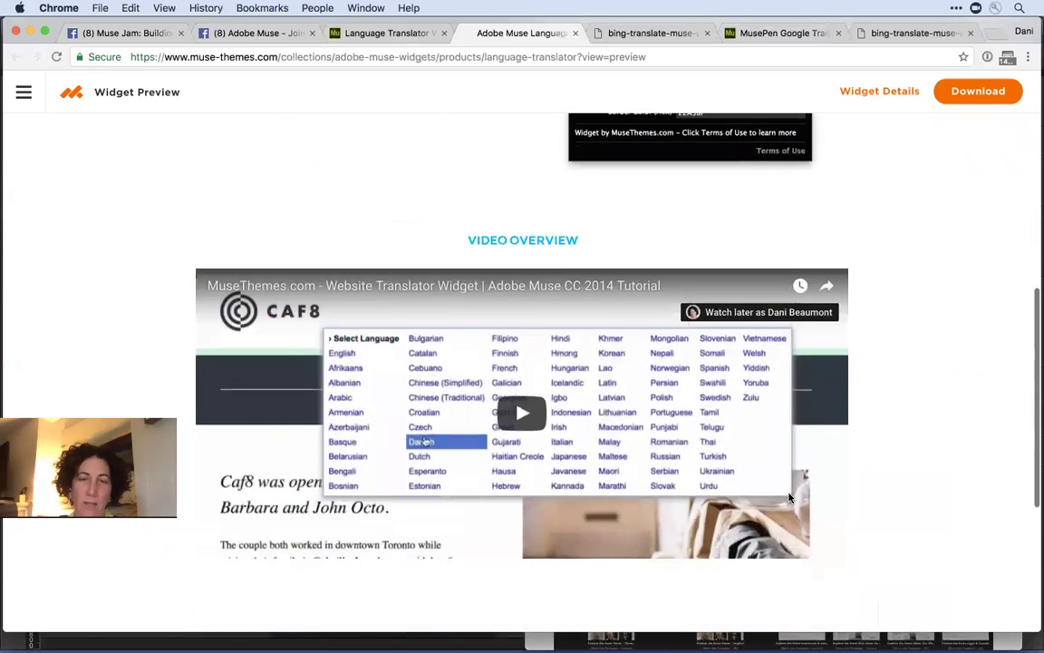
{"action": "scroll", "coordinate": [789, 498], "scroll_direction": "down", "scroll_amount": 2}
{"action": "scroll", "coordinate": [789, 497], "scroll_direction": "up", "scroll_amount": 12}
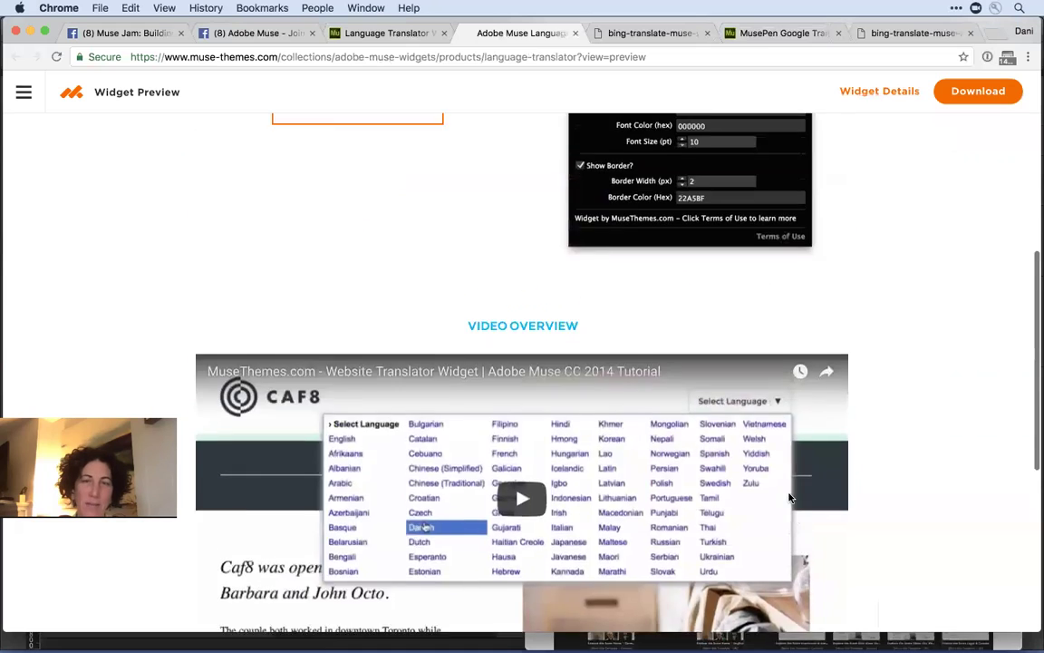
{"action": "scroll", "coordinate": [788, 499], "scroll_direction": "down", "scroll_amount": 5}
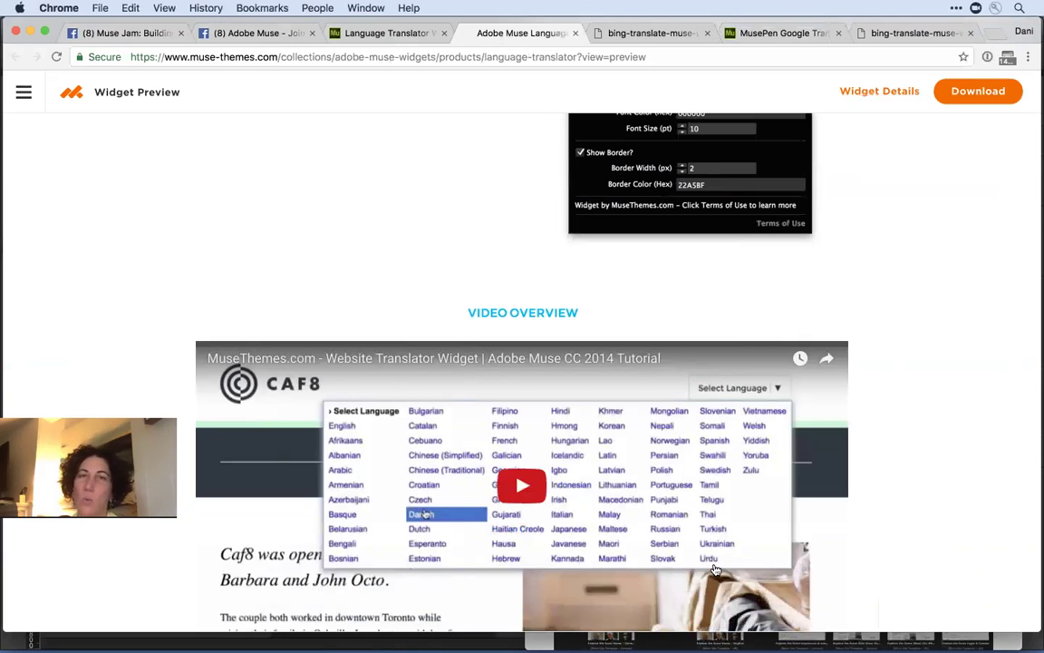
- Examine the title, price and feature list of the MusePen Google Translate widget in the Widget Directory
{"action": "left_click", "coordinate": [791, 33]}
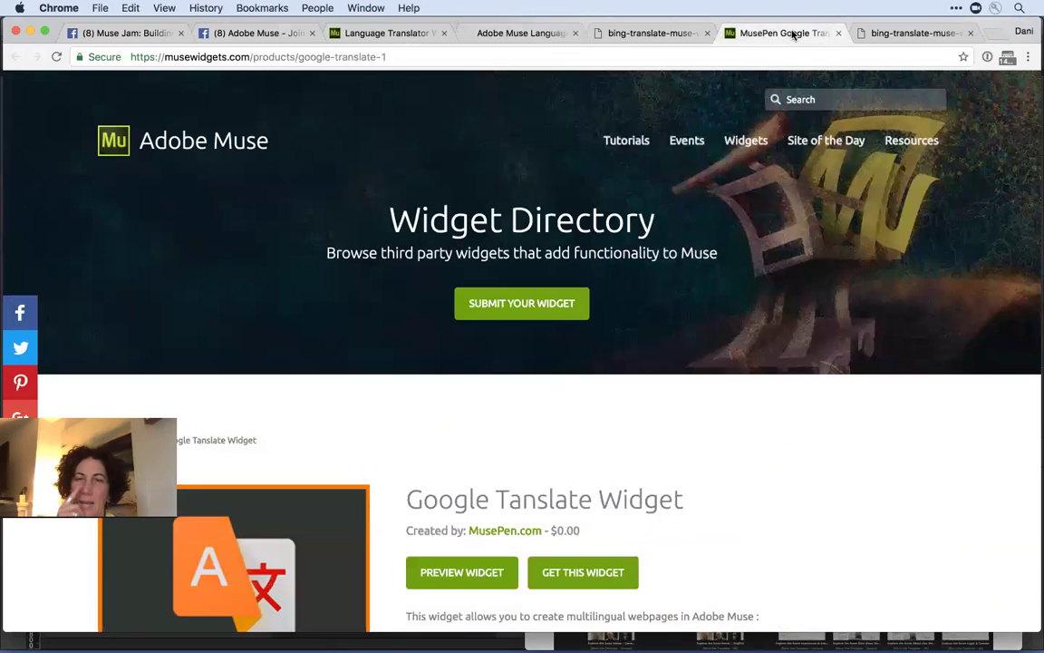
{"action": "scroll", "coordinate": [817, 344], "scroll_direction": "down", "scroll_amount": 3}
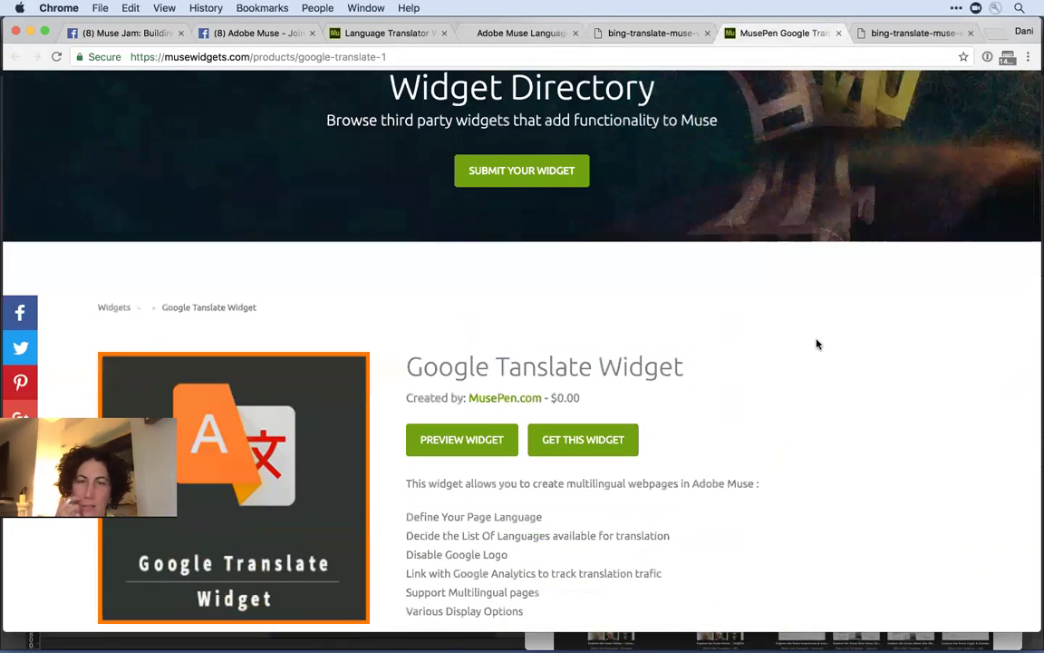
{"action": "double_click", "coordinate": [532, 366]}
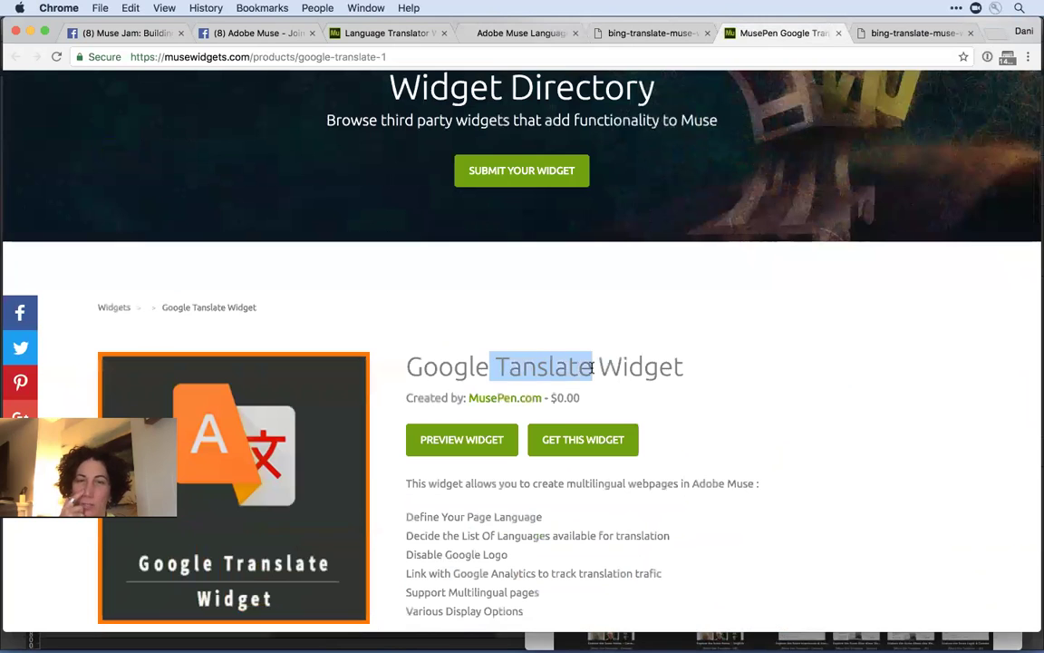
{"action": "left_click", "coordinate": [815, 427]}
{"action": "scroll", "coordinate": [815, 427], "scroll_direction": "down", "scroll_amount": 1}
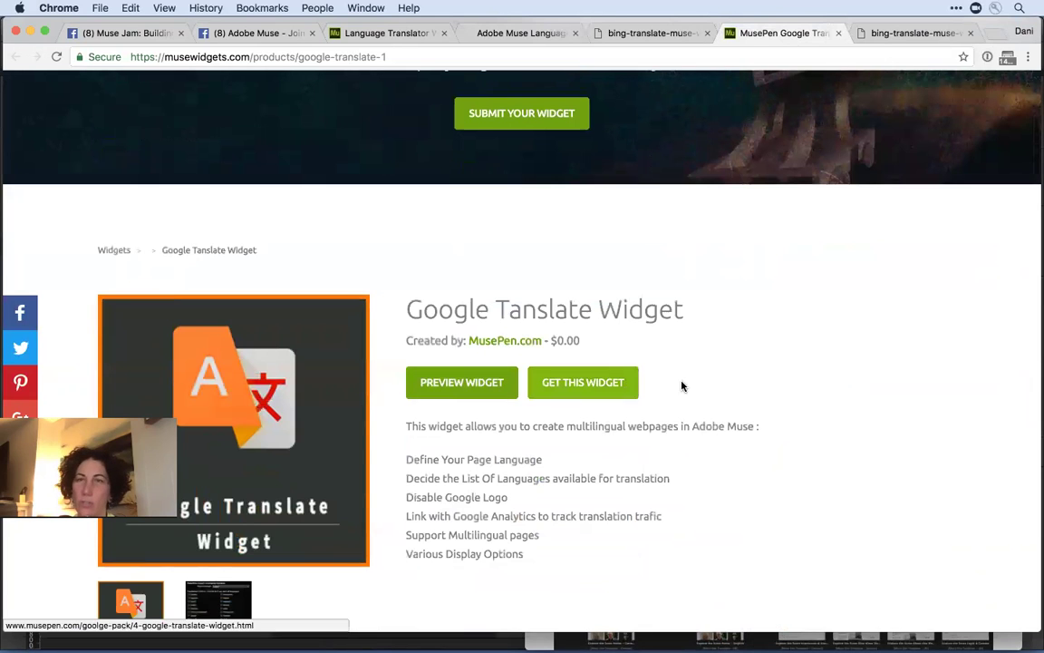
- Preview the MusePen Google Translate widget, review its product page and go to its video tutorial
{"action": "left_click", "coordinate": [460, 381]}
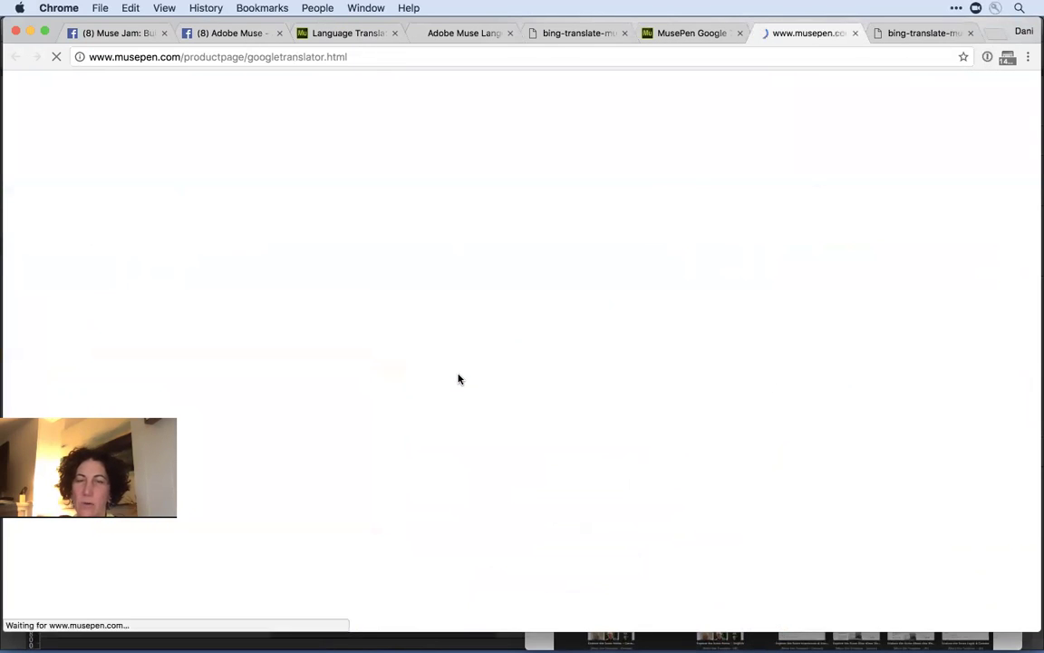
{"action": "scroll", "coordinate": [460, 379], "scroll_direction": "down", "scroll_amount": 10}
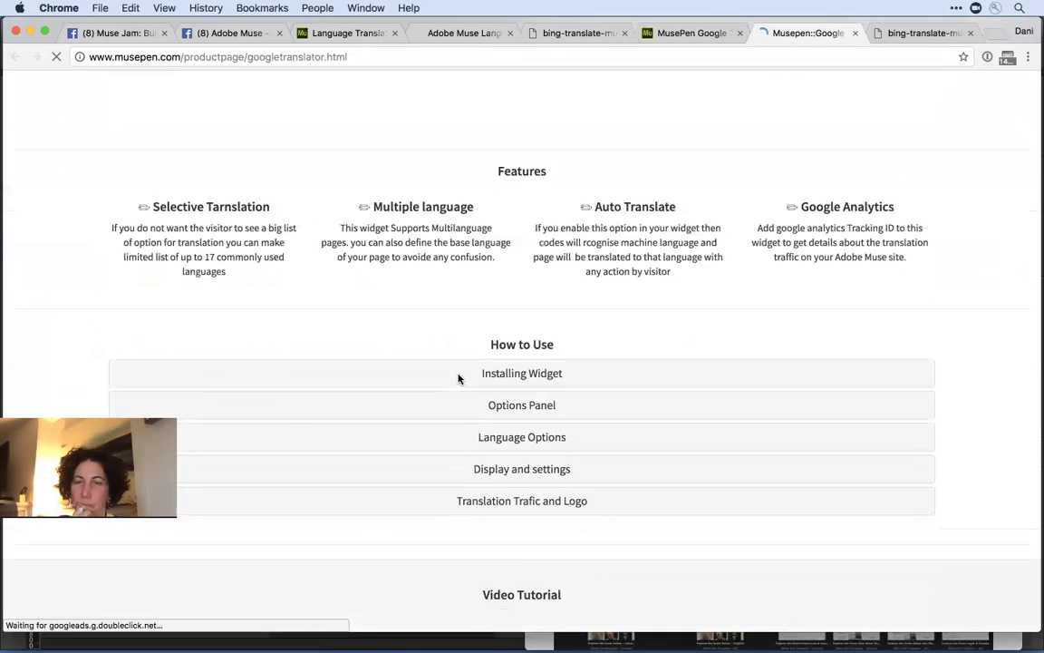
{"action": "scroll", "coordinate": [459, 379], "scroll_direction": "down", "scroll_amount": 5}
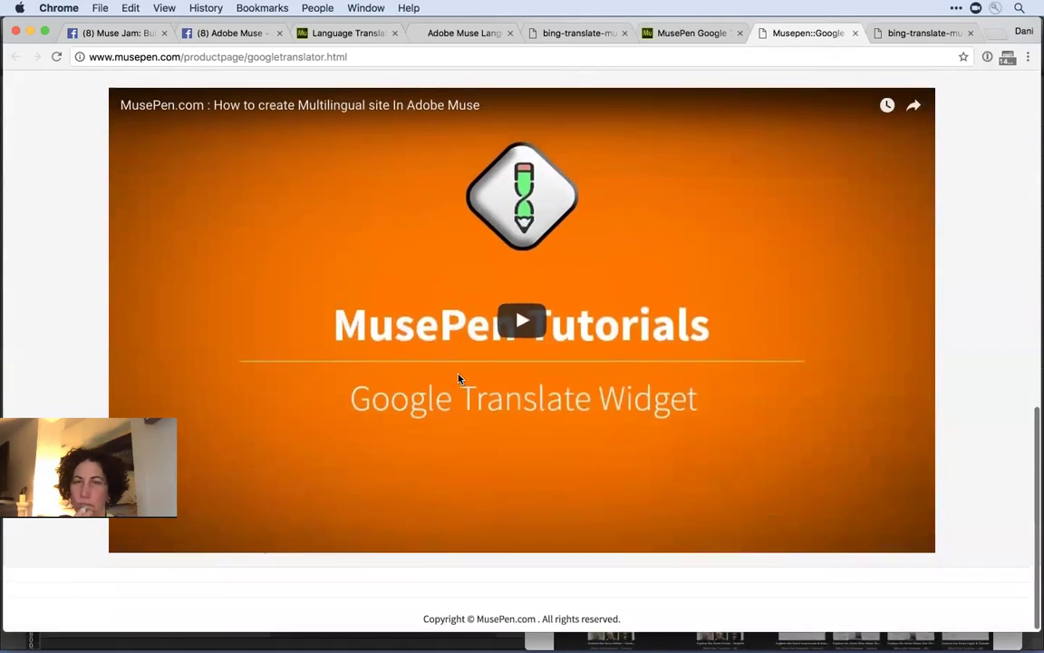
{"action": "scroll", "coordinate": [460, 379], "scroll_direction": "up", "scroll_amount": 20}
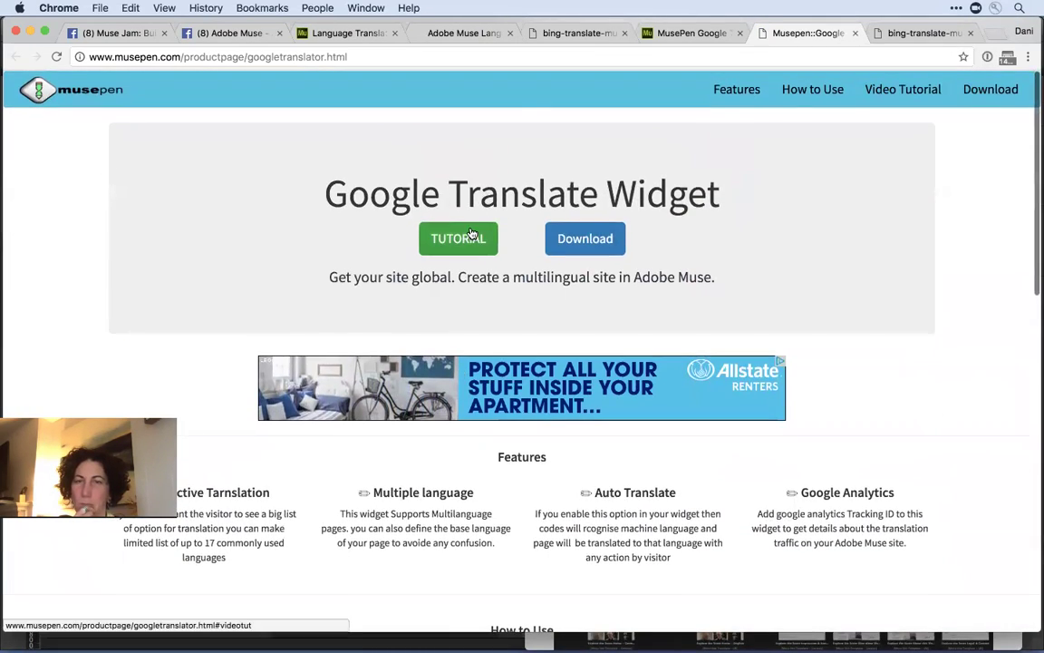
{"action": "left_click", "coordinate": [471, 239]}
{"action": "scroll", "coordinate": [673, 373], "scroll_direction": "up", "scroll_amount": 2}
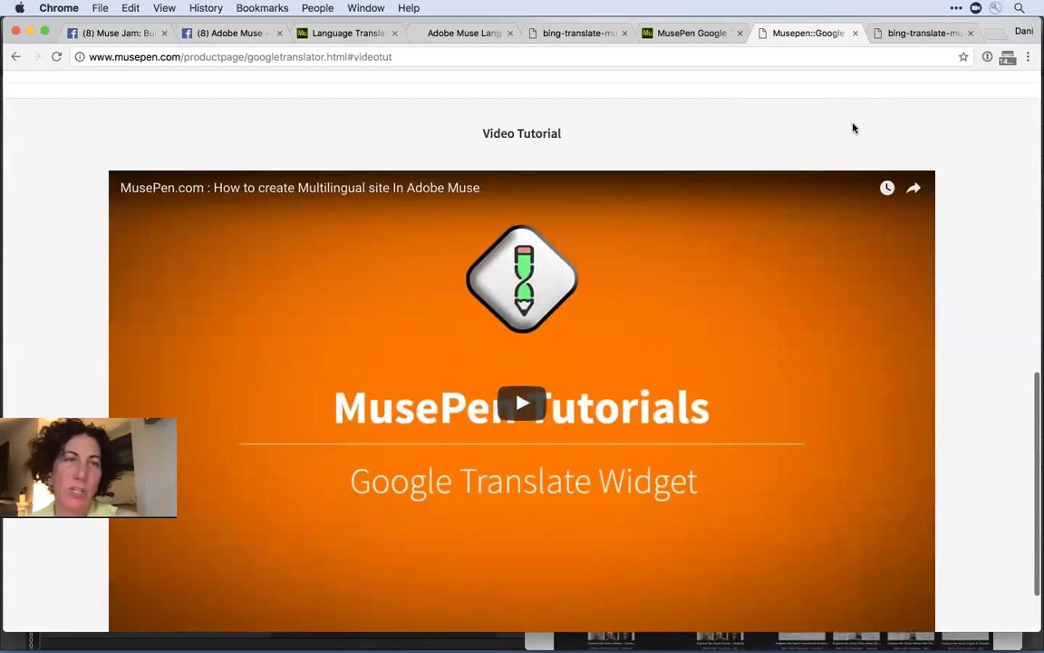
- Revisit the two Widget Directory pages, then open the QooQee Bing translate widget link from the Evernote notes and examine its options
{"action": "left_click", "coordinate": [340, 34]}
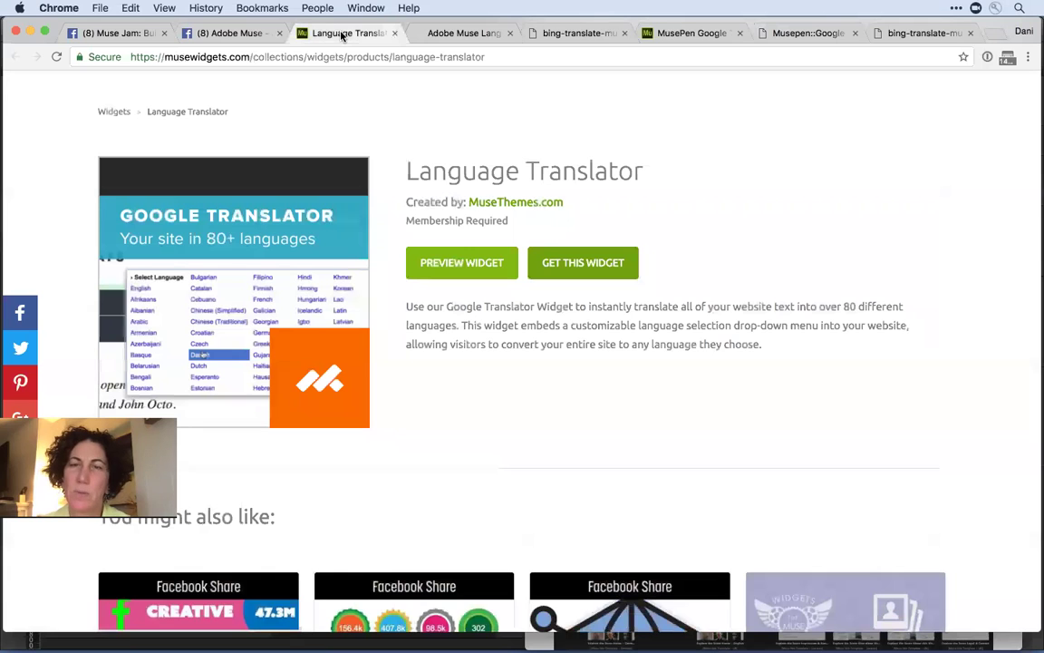
{"action": "left_click", "coordinate": [710, 33]}
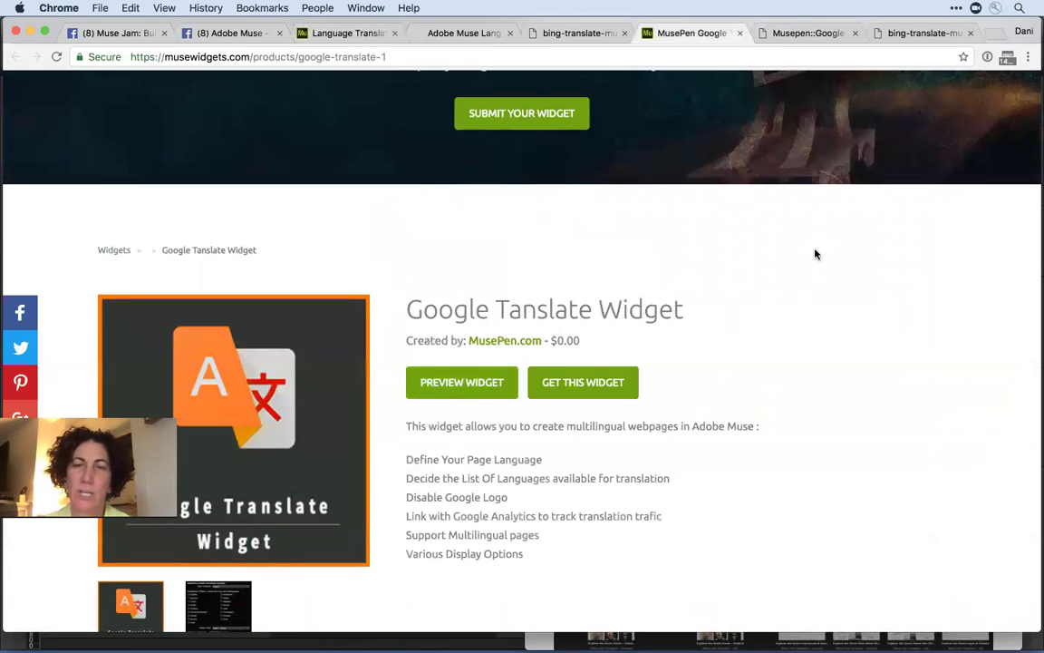
{"action": "key", "text": "super+Tab"}
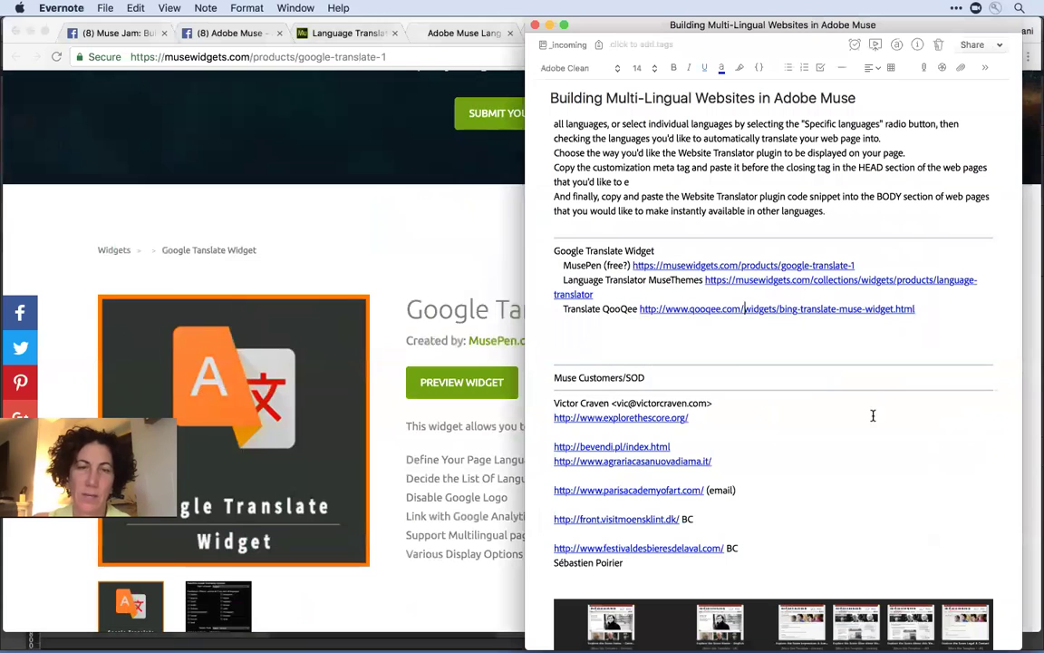
{"action": "left_click", "coordinate": [716, 311]}
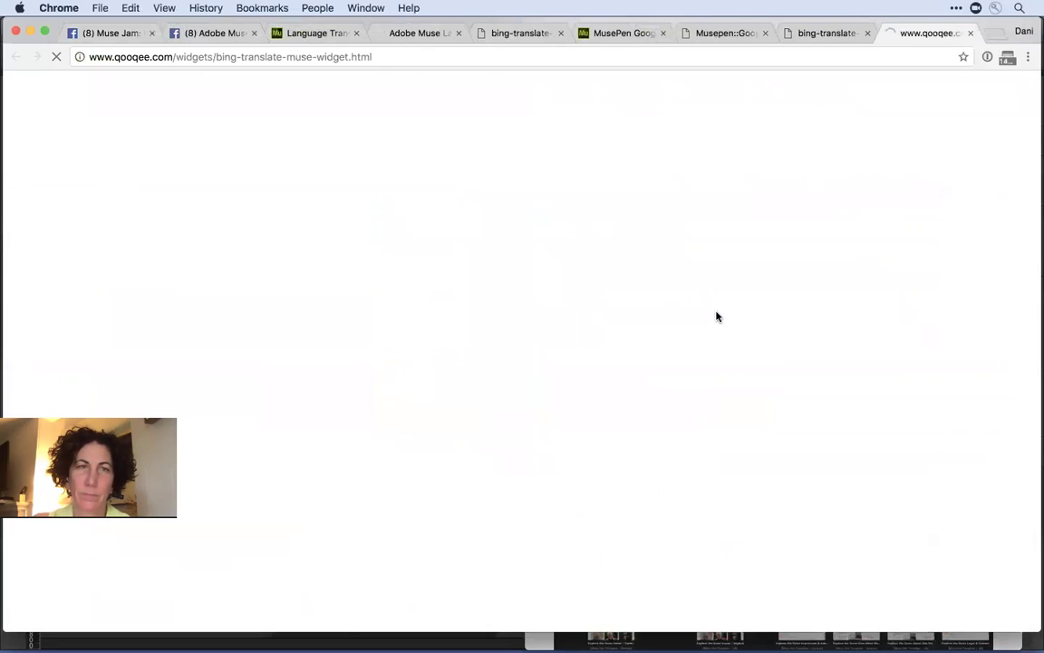
{"action": "scroll", "coordinate": [840, 413], "scroll_direction": "down", "scroll_amount": 2}
{"action": "scroll", "coordinate": [840, 412], "scroll_direction": "down", "scroll_amount": 5}
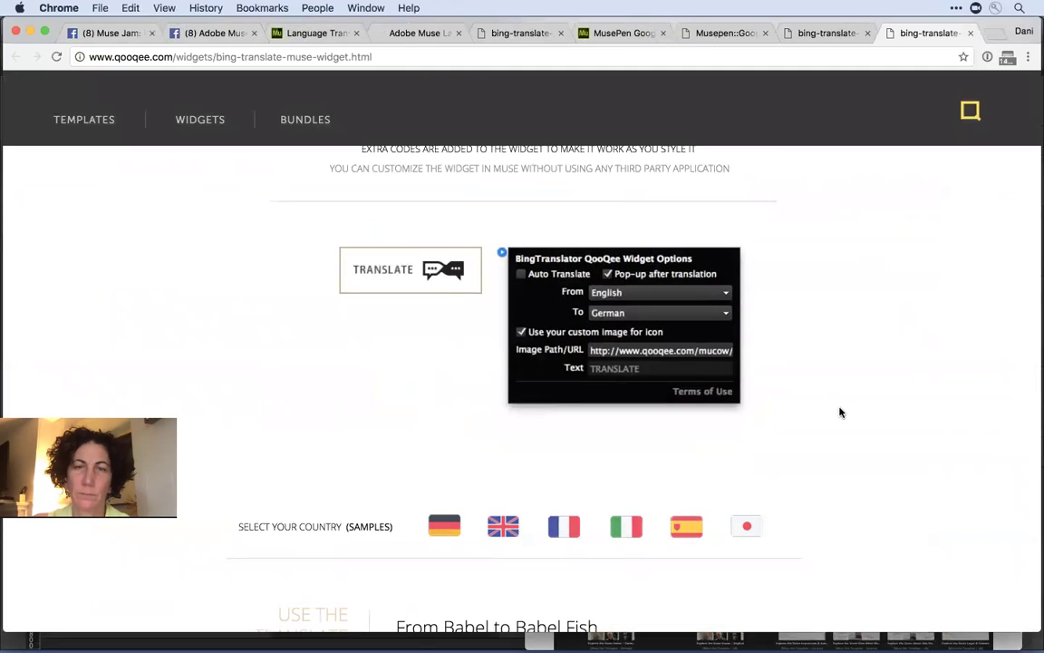
- Examine the QooQee Bing translate widget options and sample text, then try the French, Italian and Spanish translations of the sample
{"action": "scroll", "coordinate": [840, 412], "scroll_direction": "down", "scroll_amount": 1}
{"action": "scroll", "coordinate": [840, 413], "scroll_direction": "down", "scroll_amount": 1}
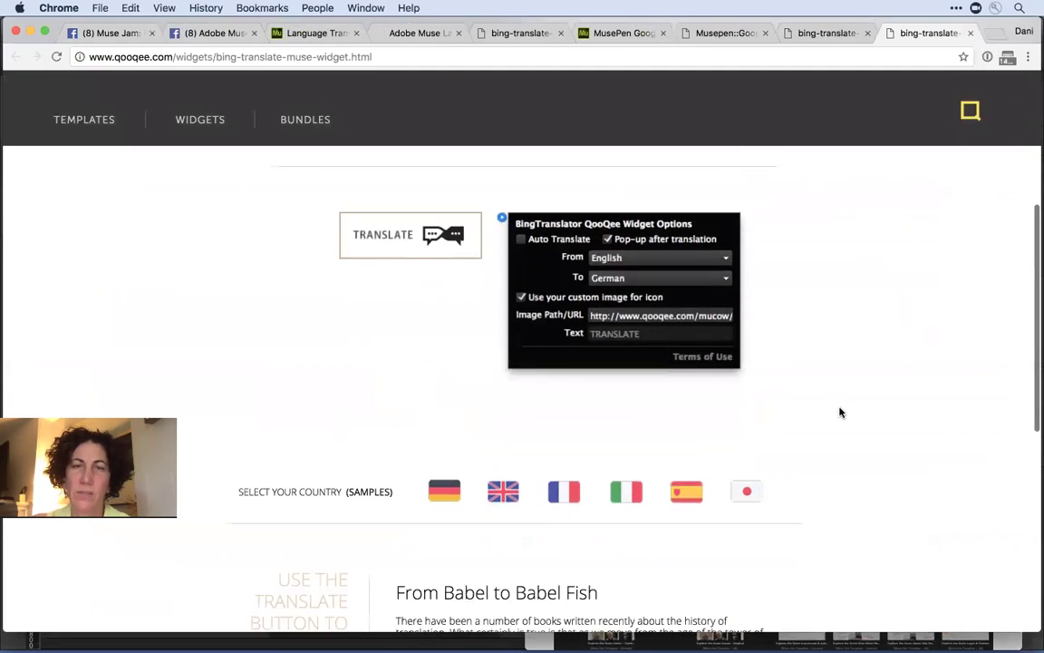
{"action": "scroll", "coordinate": [840, 413], "scroll_direction": "down", "scroll_amount": 3}
{"action": "scroll", "coordinate": [839, 412], "scroll_direction": "up", "scroll_amount": 2}
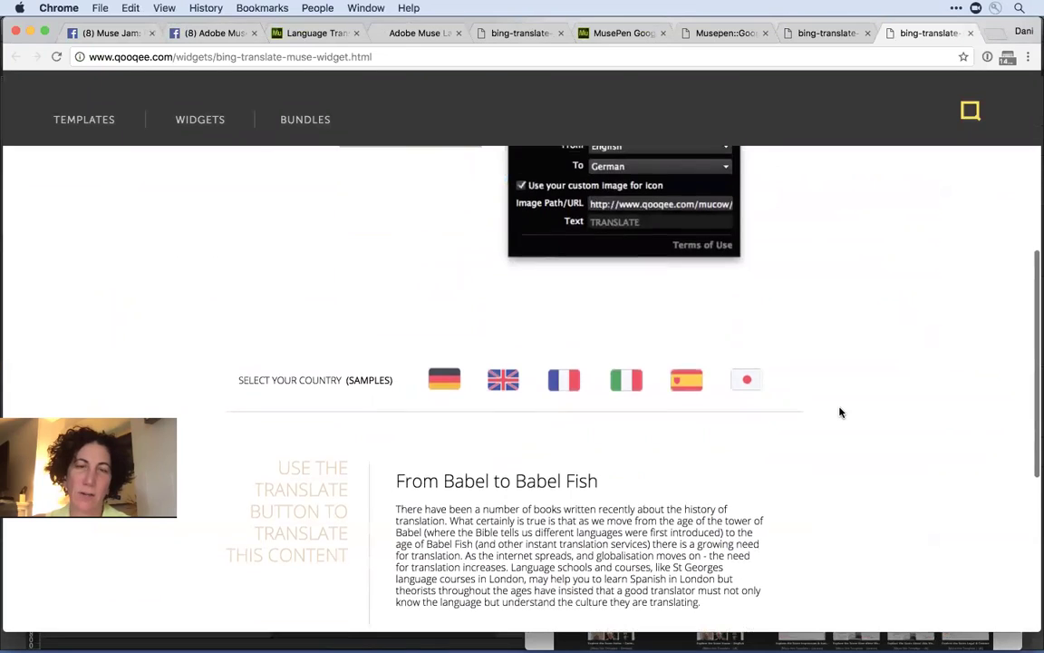
{"action": "scroll", "coordinate": [839, 412], "scroll_direction": "up", "scroll_amount": 2}
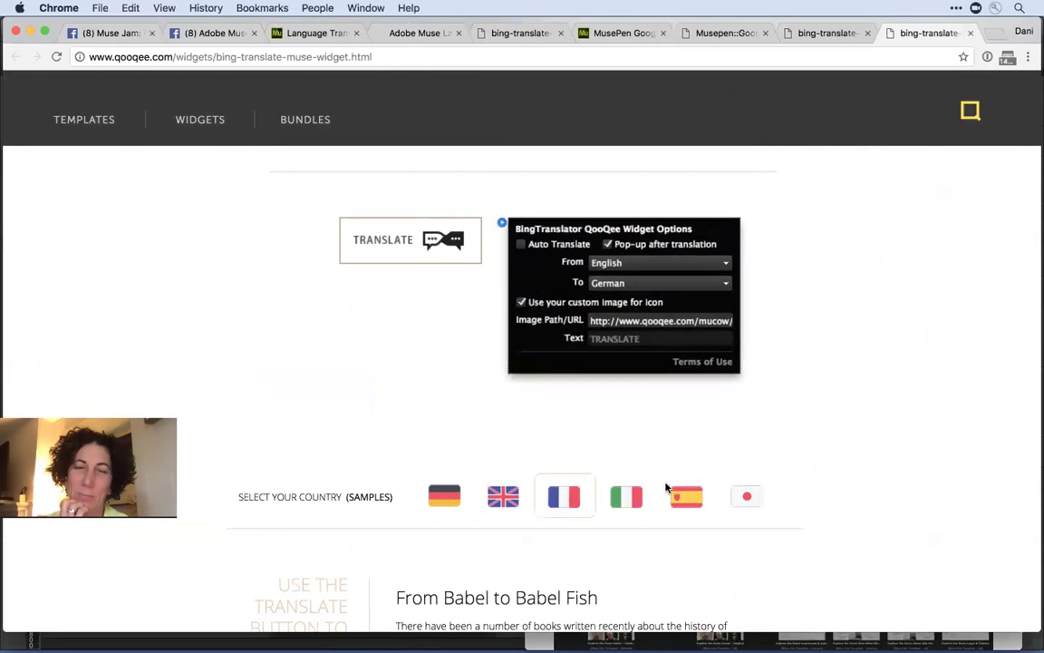
{"action": "scroll", "coordinate": [763, 466], "scroll_direction": "down", "scroll_amount": 5}
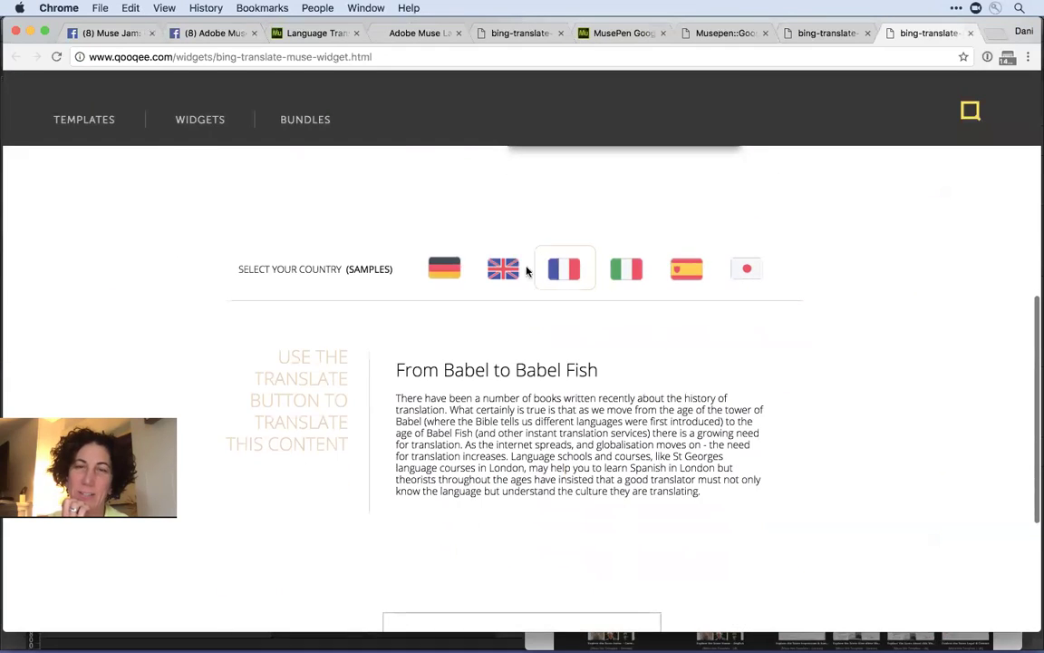
{"action": "left_click", "coordinate": [563, 268]}
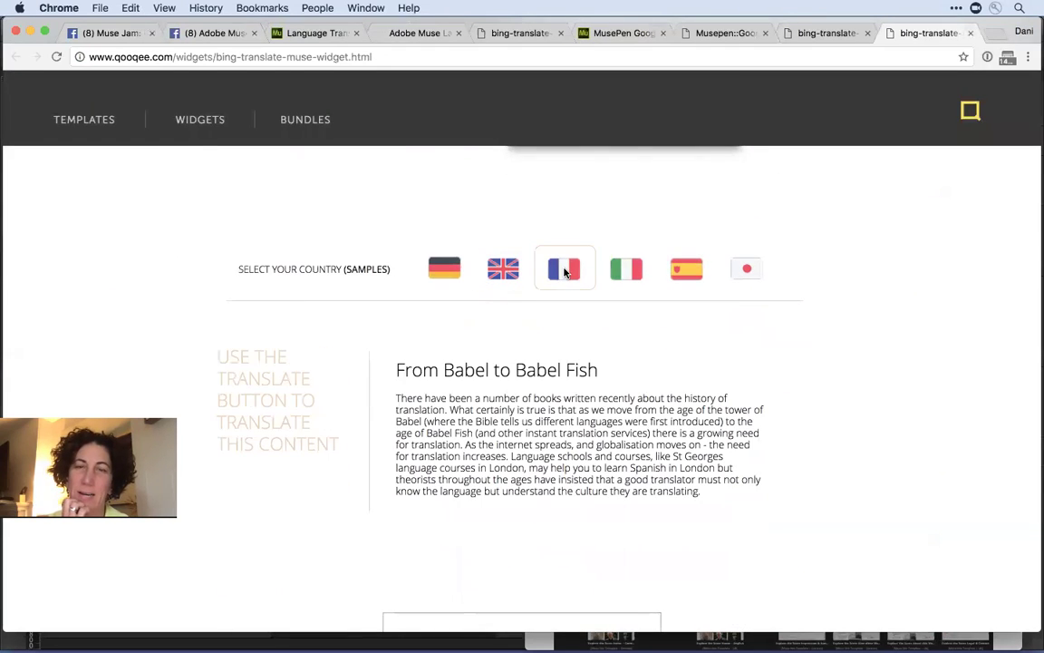
{"action": "left_click", "coordinate": [617, 269]}
{"action": "left_click", "coordinate": [685, 269]}
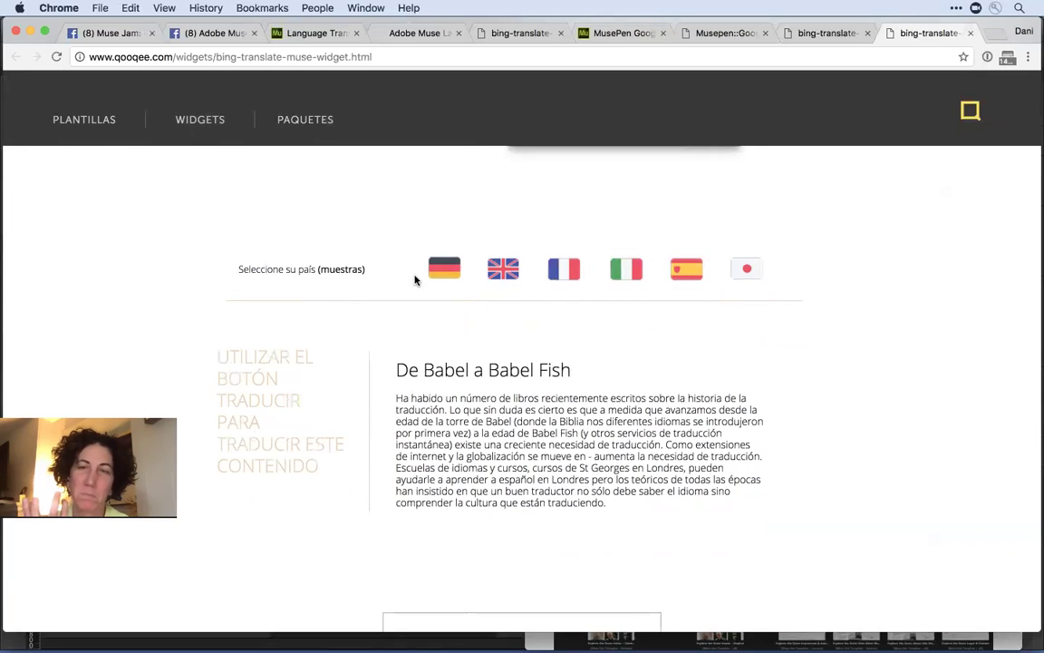
- Try the German, English and French versions of the sample, return to English, and check the widget's price section
{"action": "left_click", "coordinate": [455, 274]}
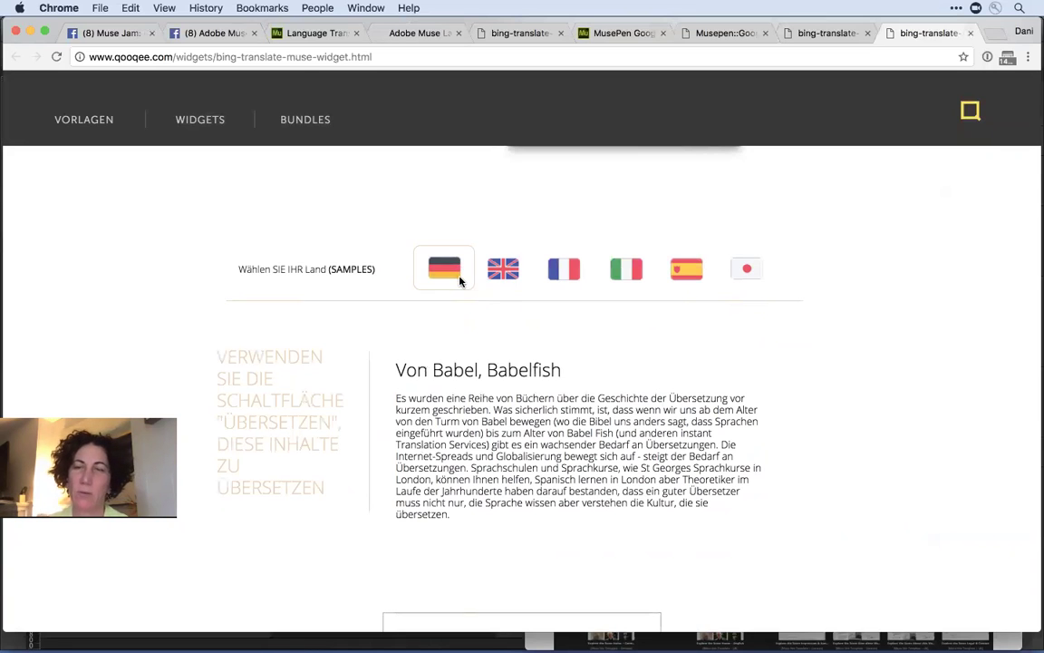
{"action": "left_click", "coordinate": [503, 269]}
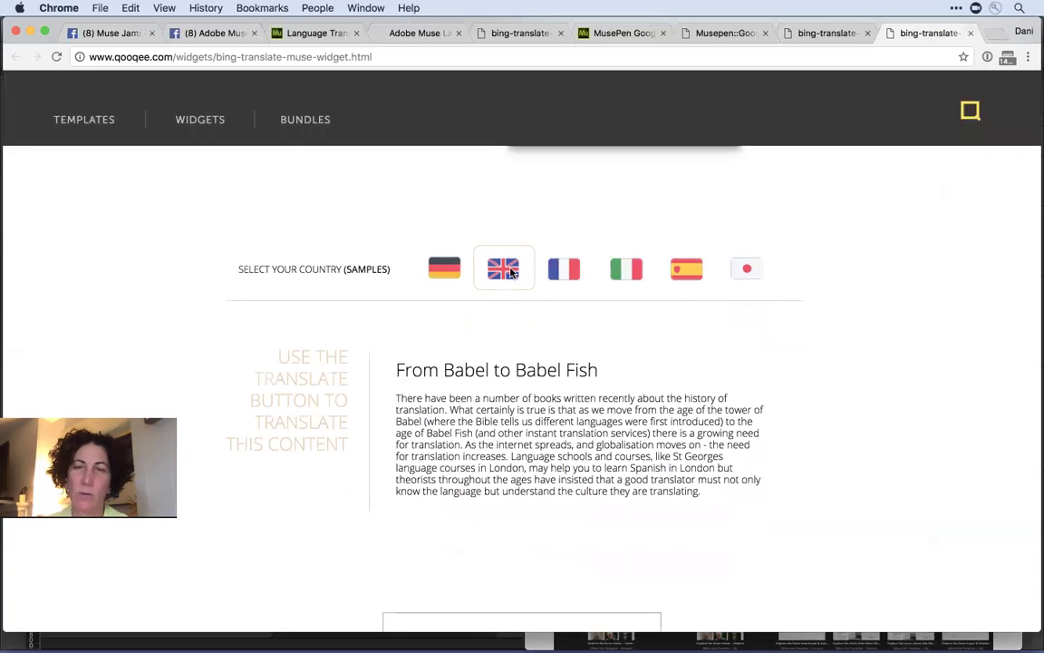
{"action": "left_click", "coordinate": [563, 274]}
{"action": "left_click", "coordinate": [500, 268]}
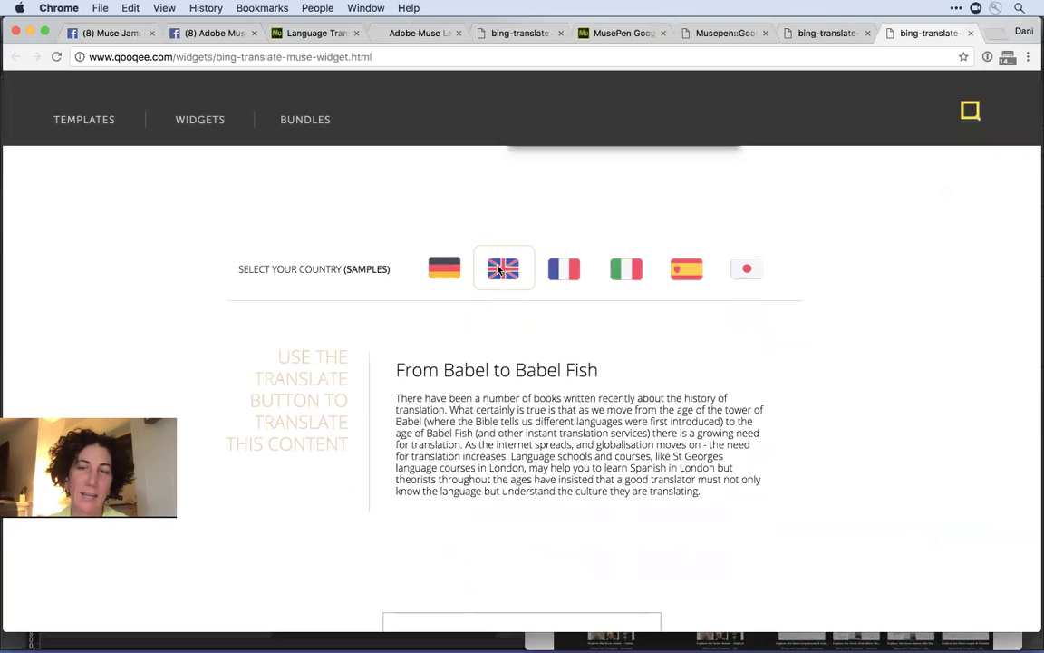
{"action": "scroll", "coordinate": [686, 438], "scroll_direction": "down", "scroll_amount": 5}
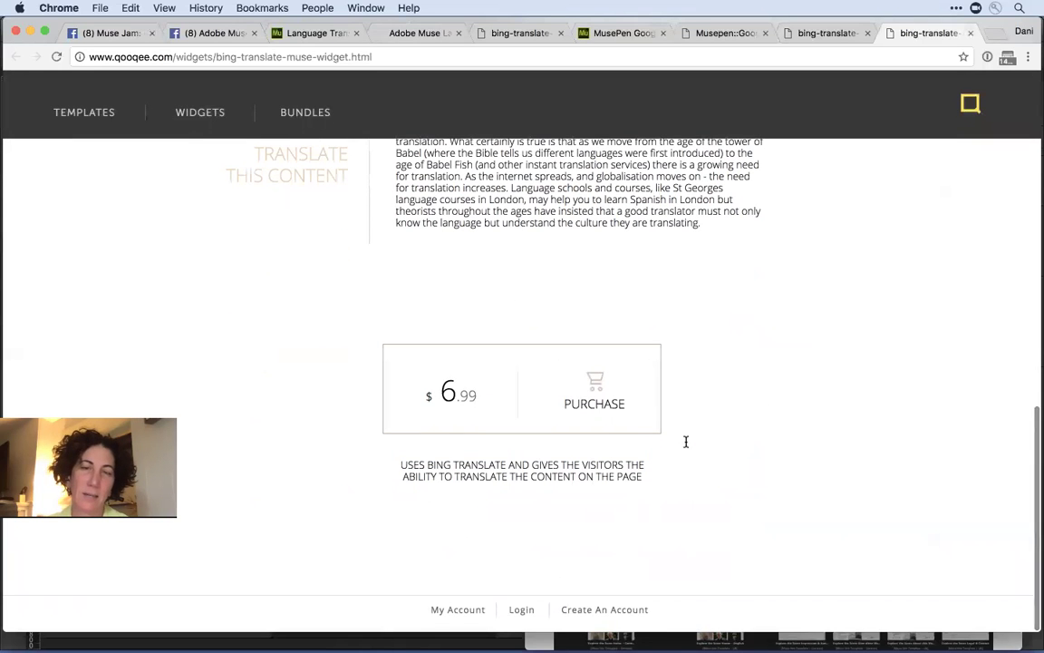
{"action": "scroll", "coordinate": [837, 462], "scroll_direction": "up", "scroll_amount": 10}
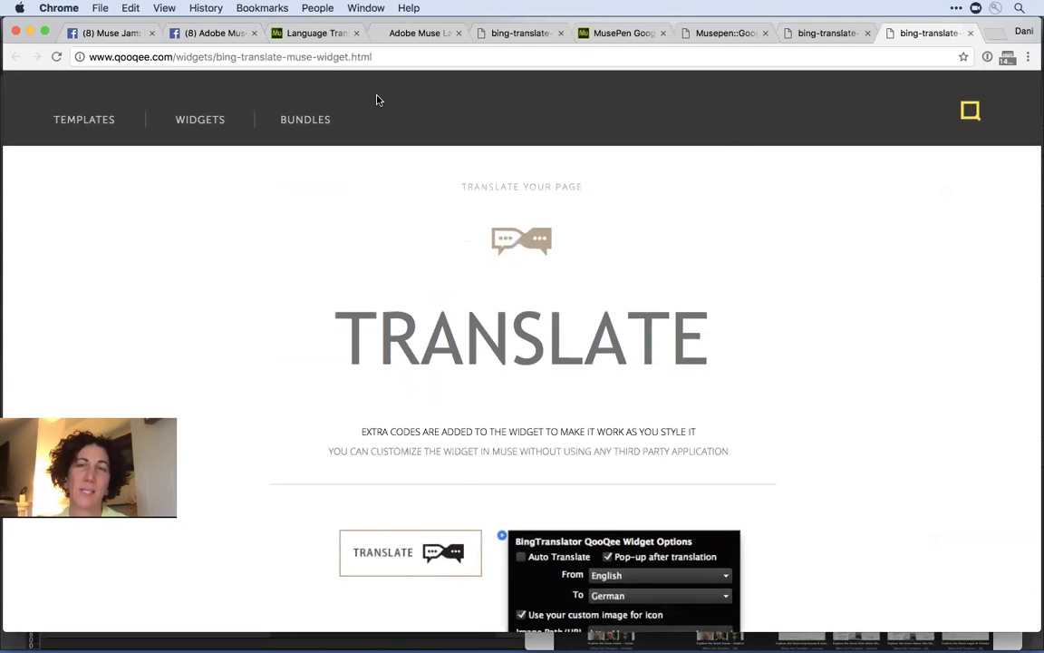
- Switch to Adobe Muse, return to the site plan, and review the Advanced and Content settings in Site Properties without changing them
{"action": "key", "text": "super+Tab"}
{"action": "key", "text": "super+Tab"}
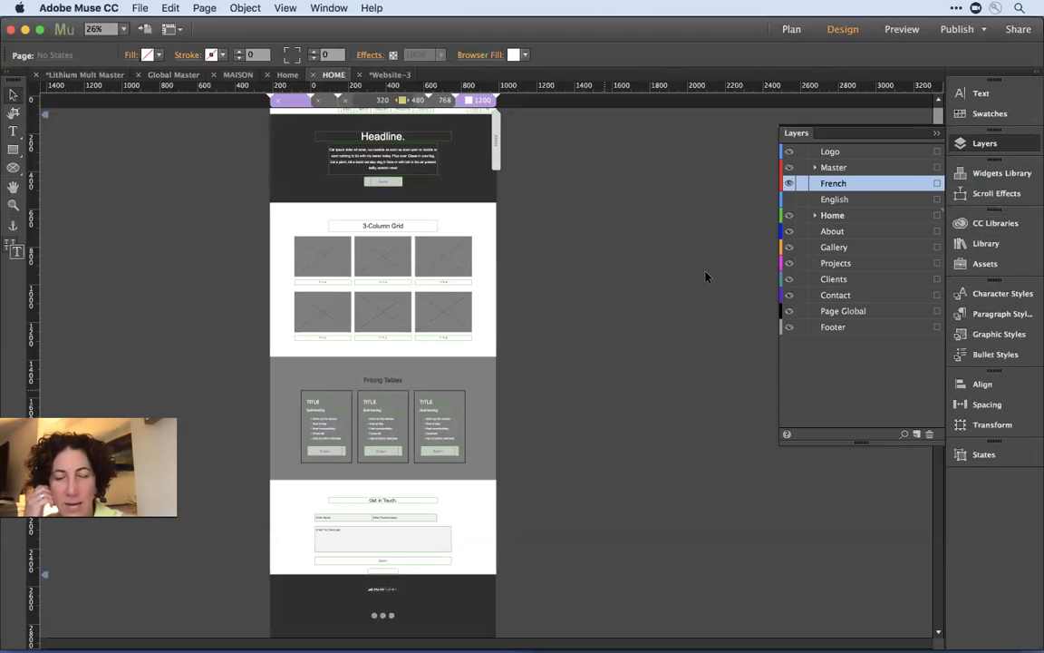
{"action": "key", "text": "super+m"}
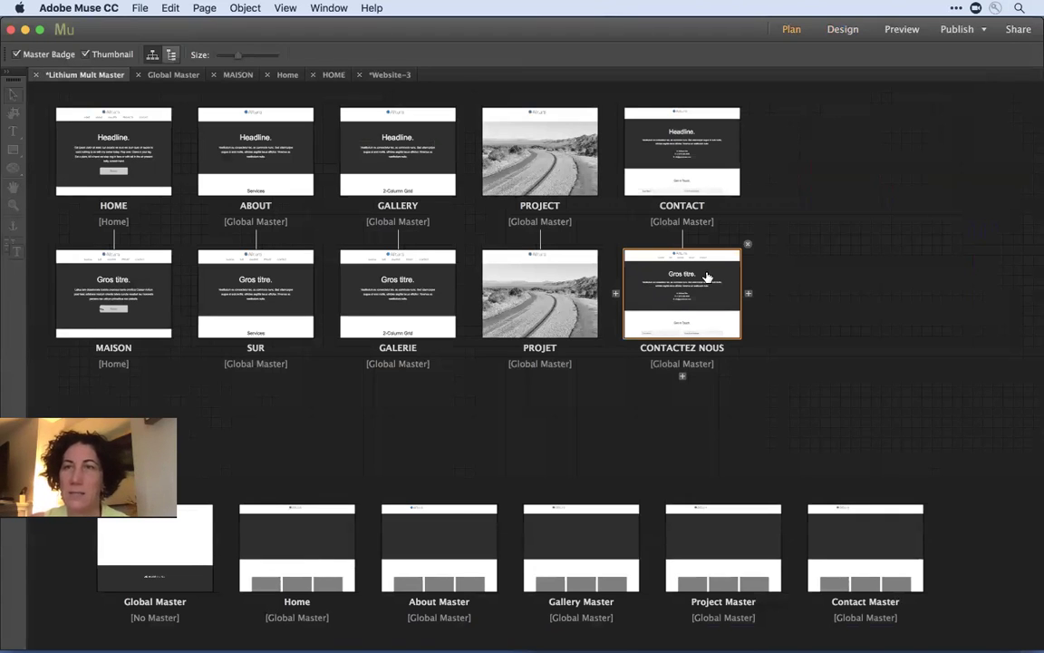
{"action": "left_click", "coordinate": [138, 8]}
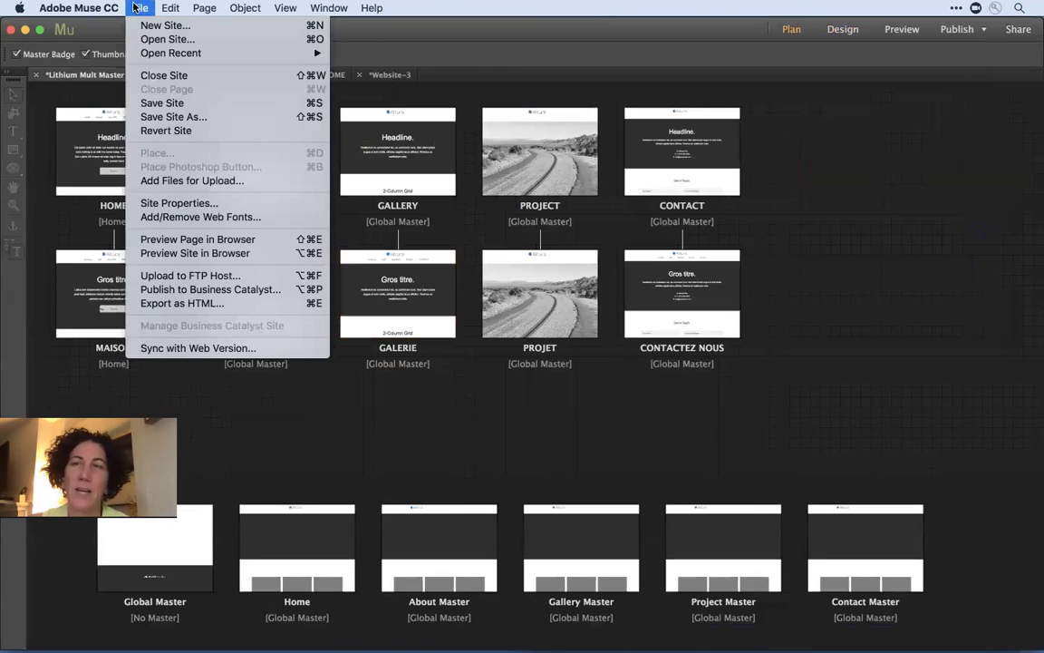
{"action": "left_click", "coordinate": [207, 204]}
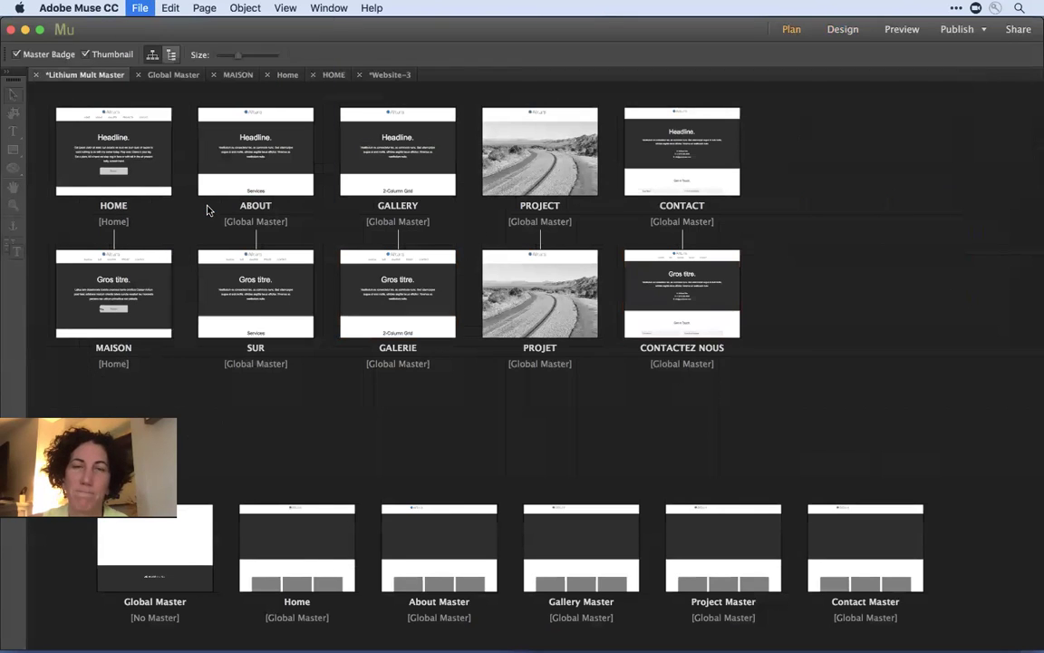
{"action": "left_click", "coordinate": [571, 185]}
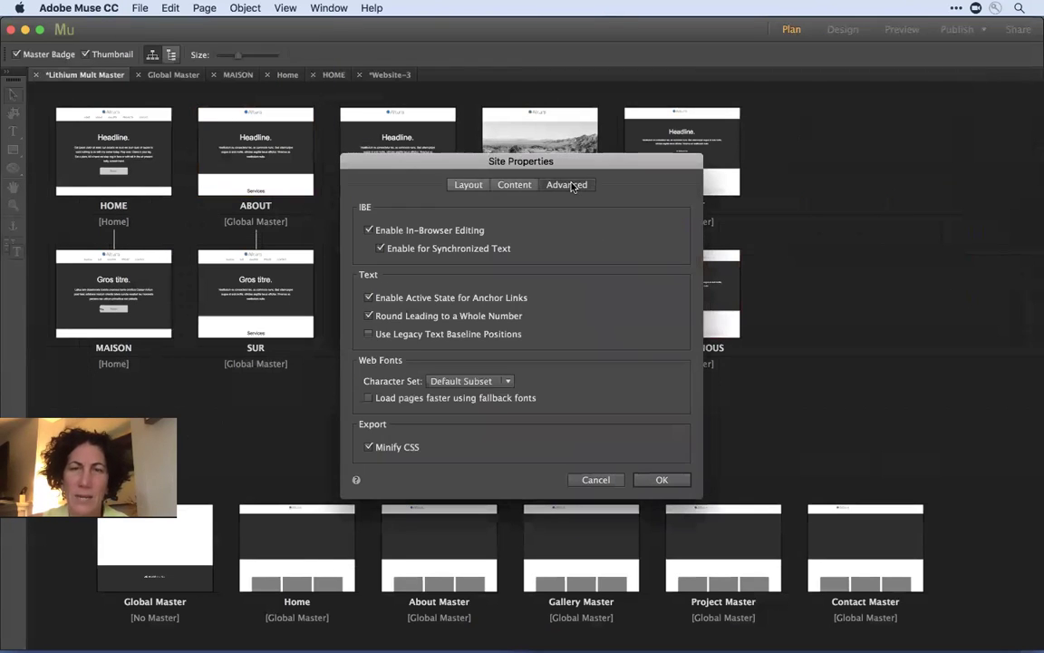
{"action": "left_click", "coordinate": [524, 185]}
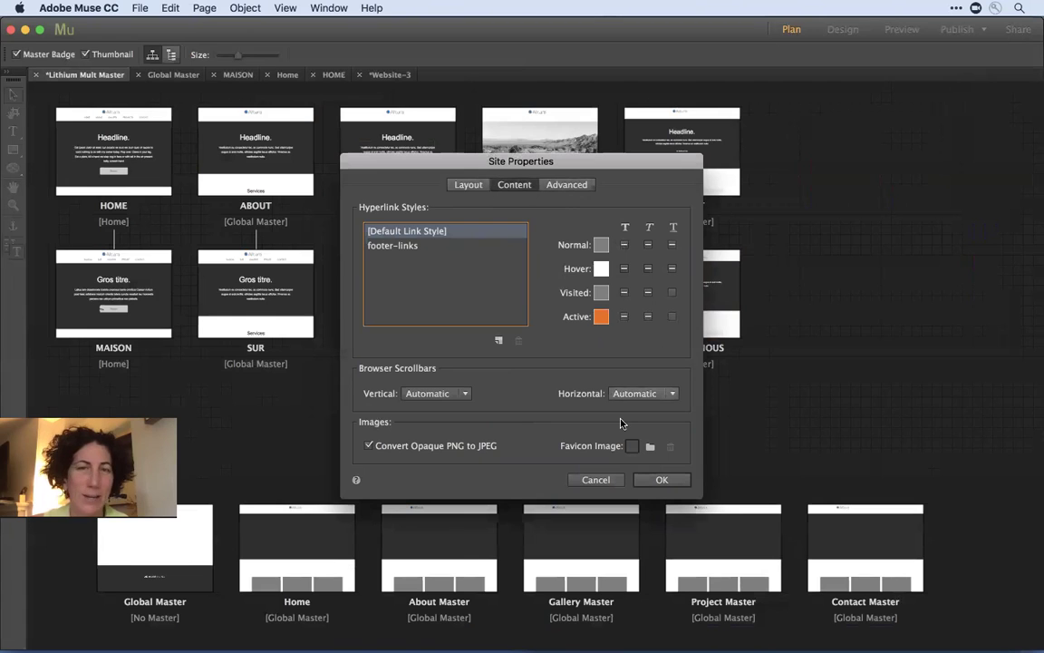
{"action": "left_click", "coordinate": [597, 480]}
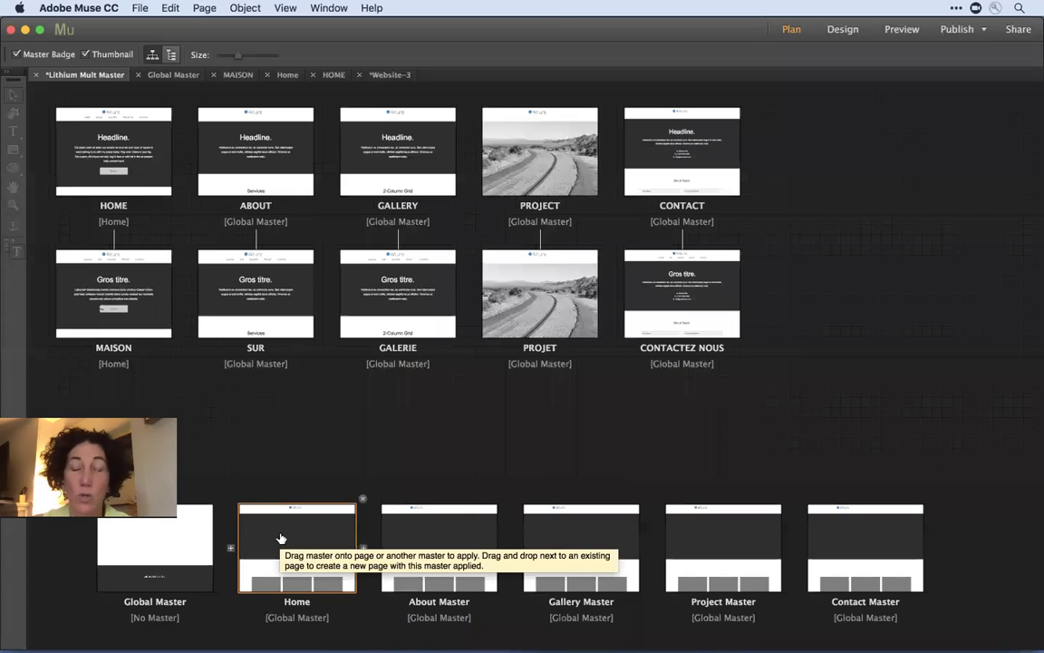
- Review the Home master's page properties, including its metadata, layout and language choices, and dismiss them without changes
{"action": "right_click", "coordinate": [308, 534]}
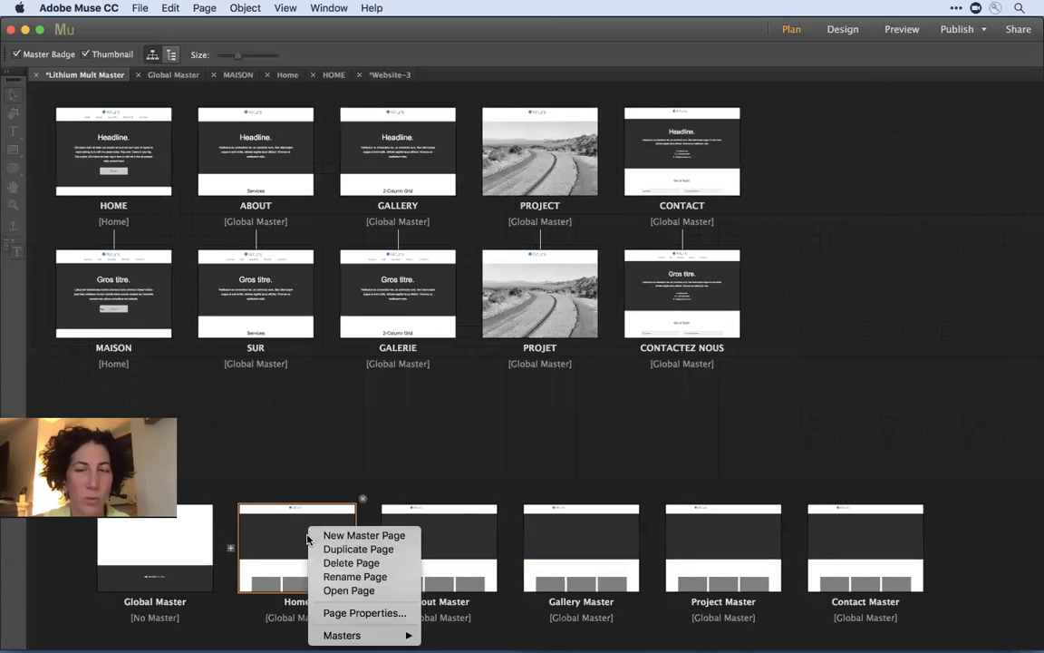
{"action": "left_click", "coordinate": [362, 613]}
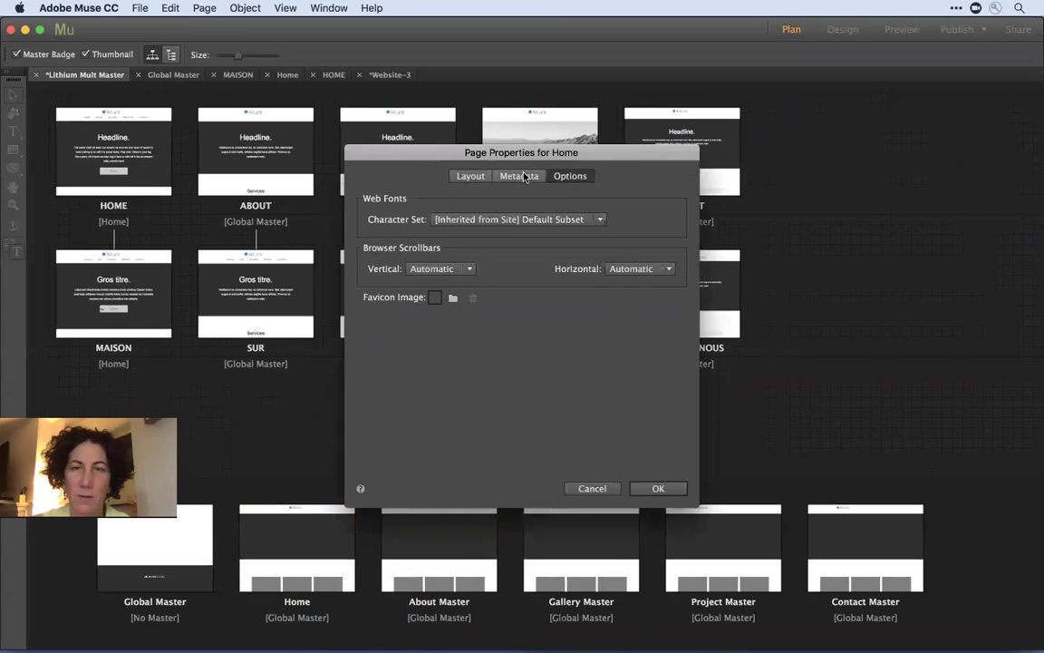
{"action": "left_click", "coordinate": [523, 176]}
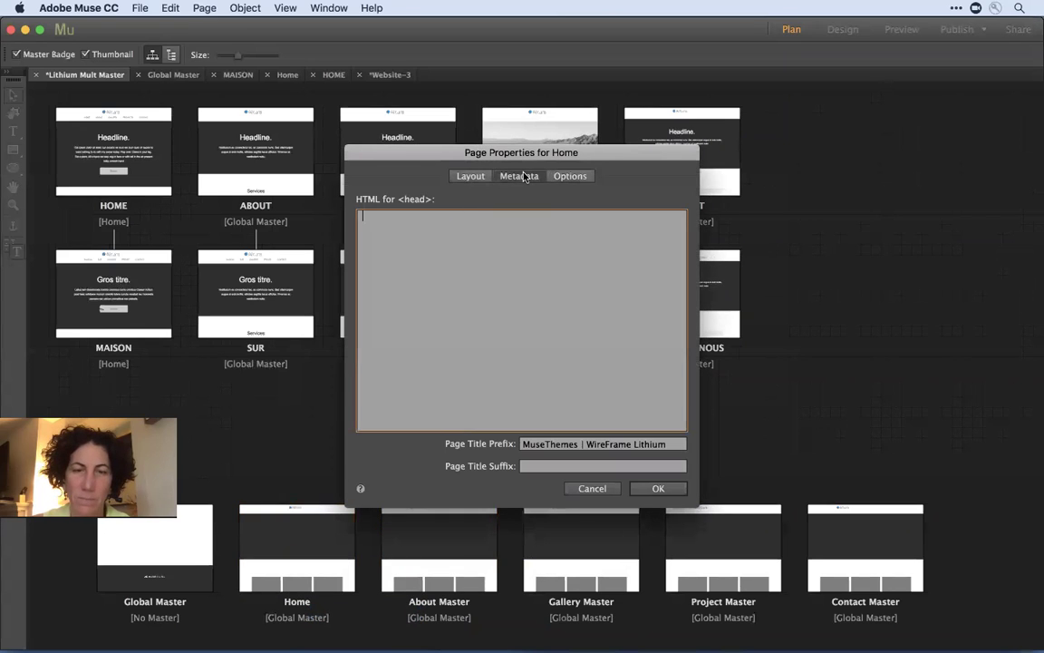
{"action": "left_click", "coordinate": [471, 177]}
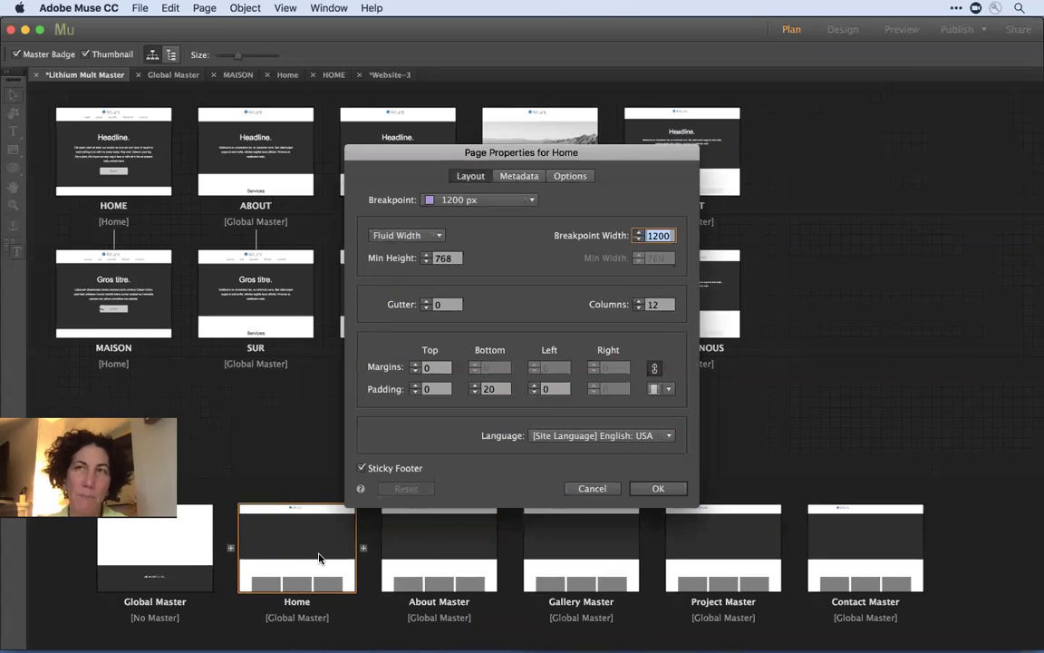
{"action": "left_click", "coordinate": [591, 435]}
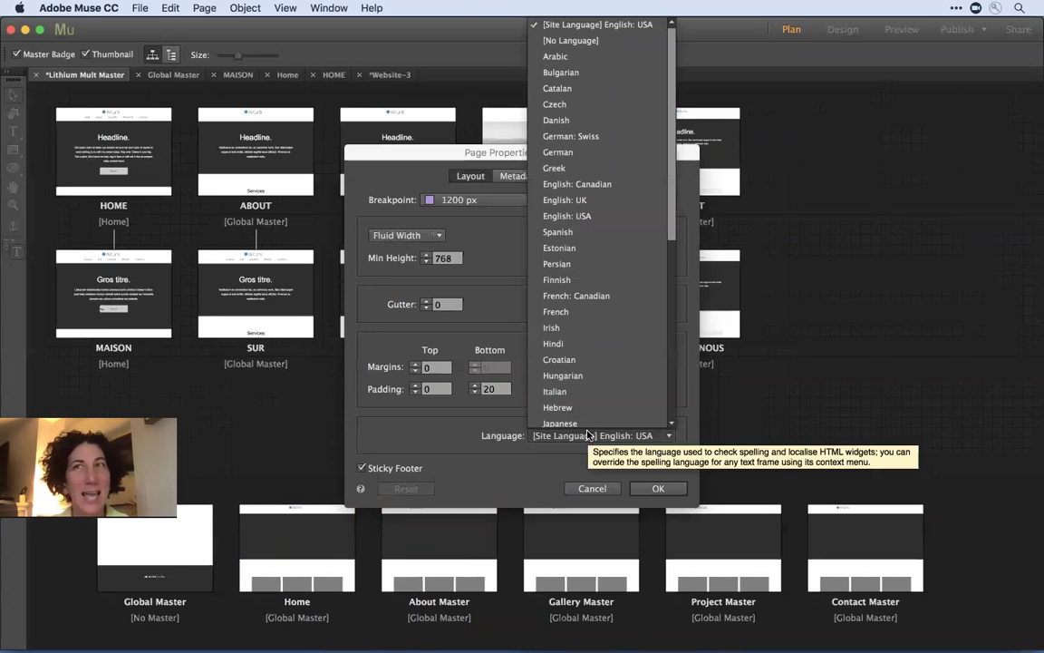
{"action": "left_click", "coordinate": [544, 464]}
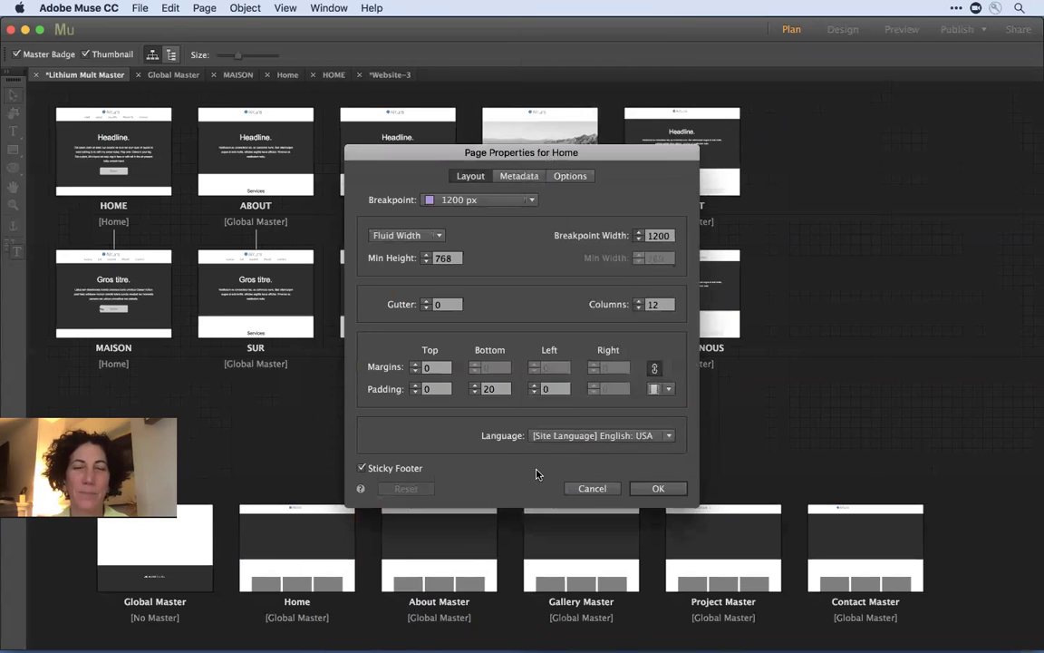
{"action": "left_click", "coordinate": [591, 488]}
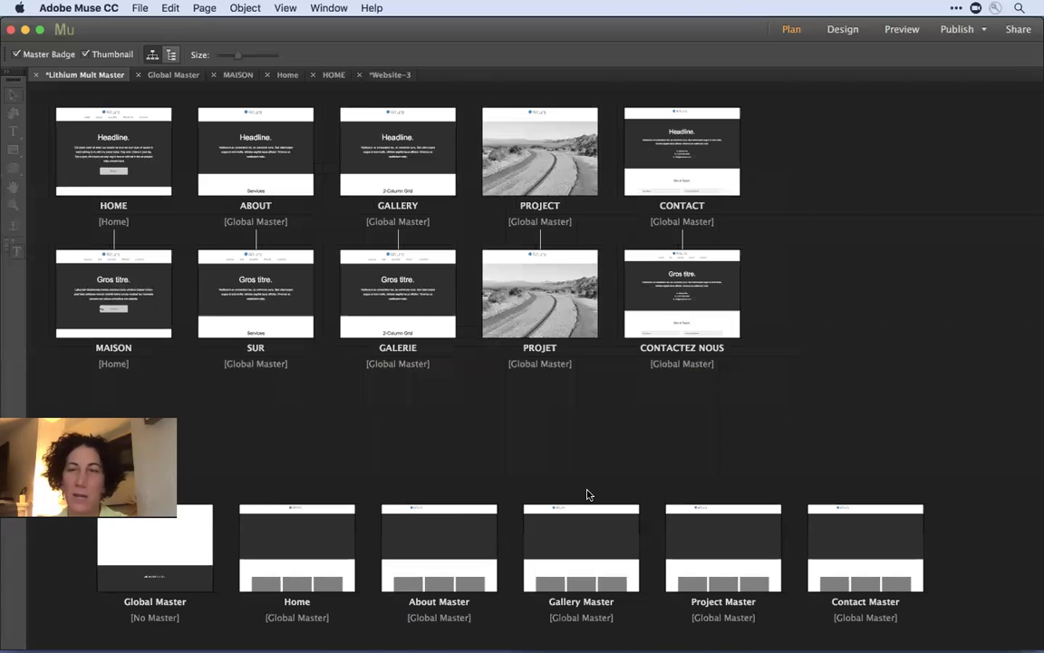
- Try setting the MAISON page's language to French: Canadian in its page properties, and discard the change
{"action": "mouse_move", "coordinate": [303, 567]}
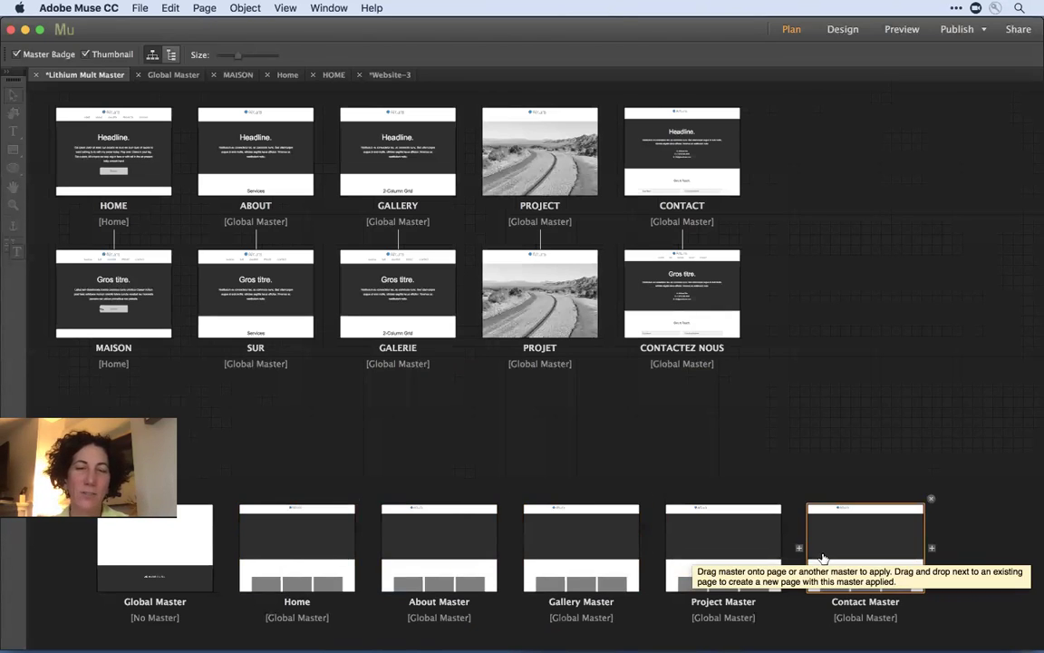
{"action": "right_click", "coordinate": [109, 282]}
{"action": "left_click", "coordinate": [169, 385]}
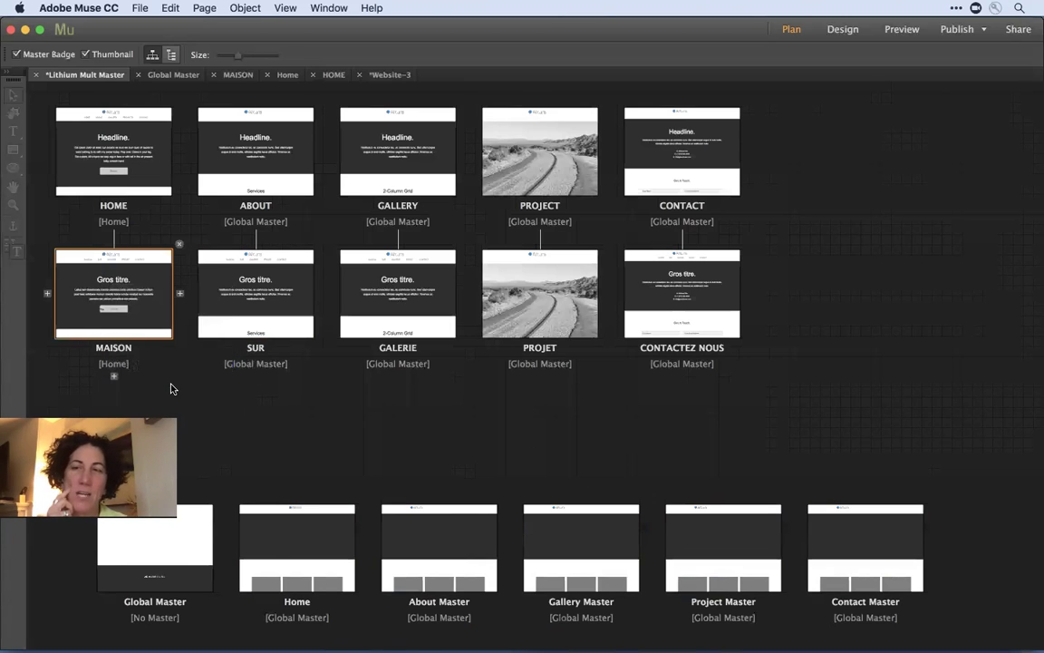
{"action": "left_click", "coordinate": [611, 427]}
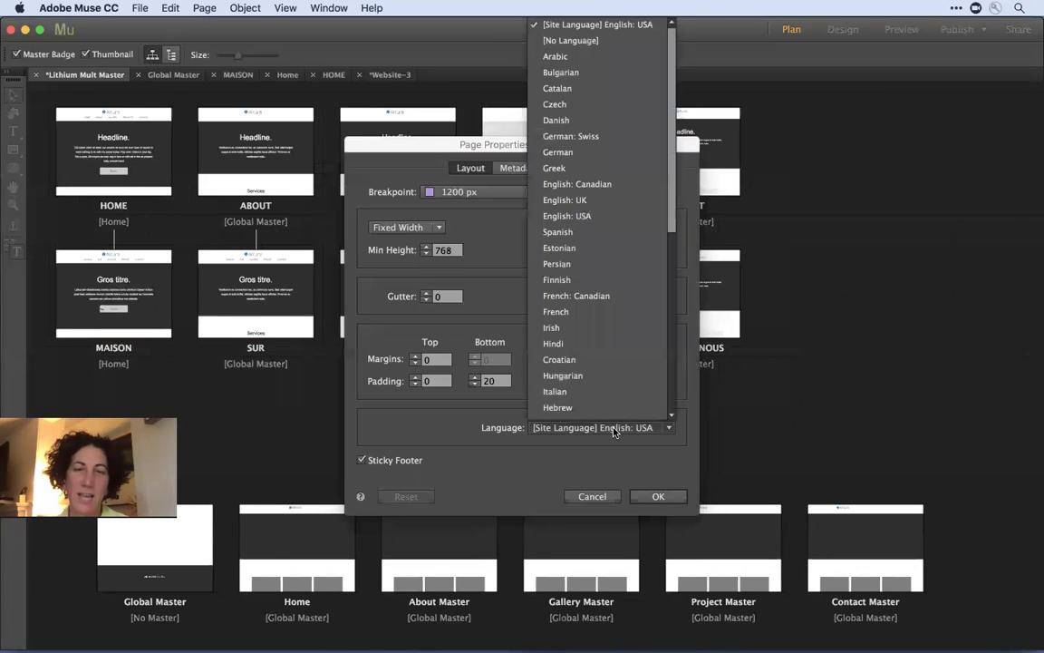
{"action": "left_click", "coordinate": [610, 299]}
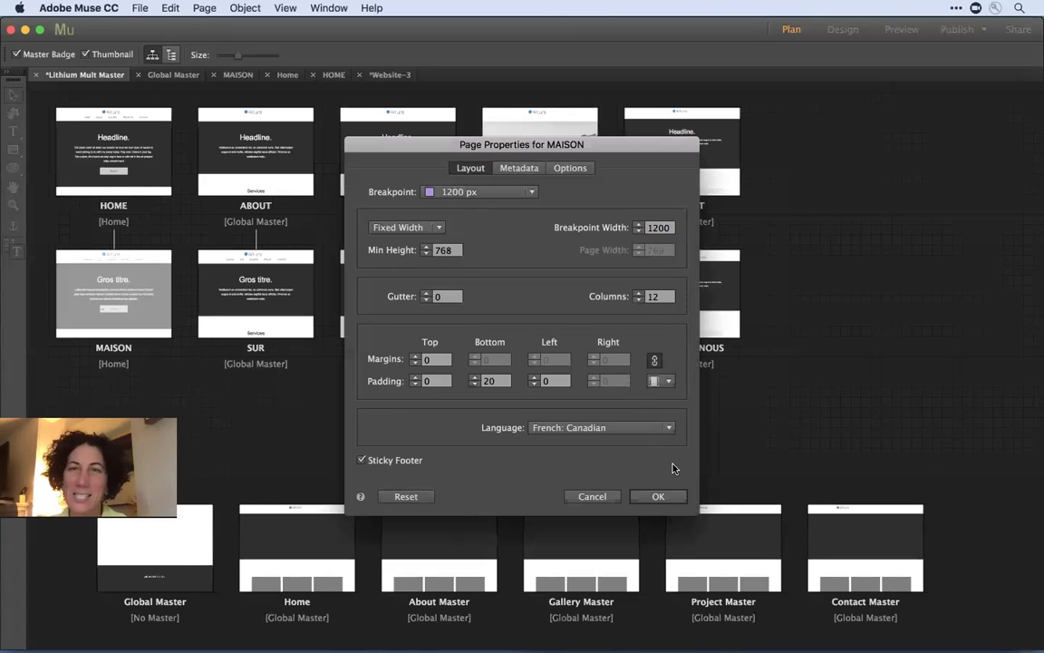
{"action": "left_click", "coordinate": [594, 496]}
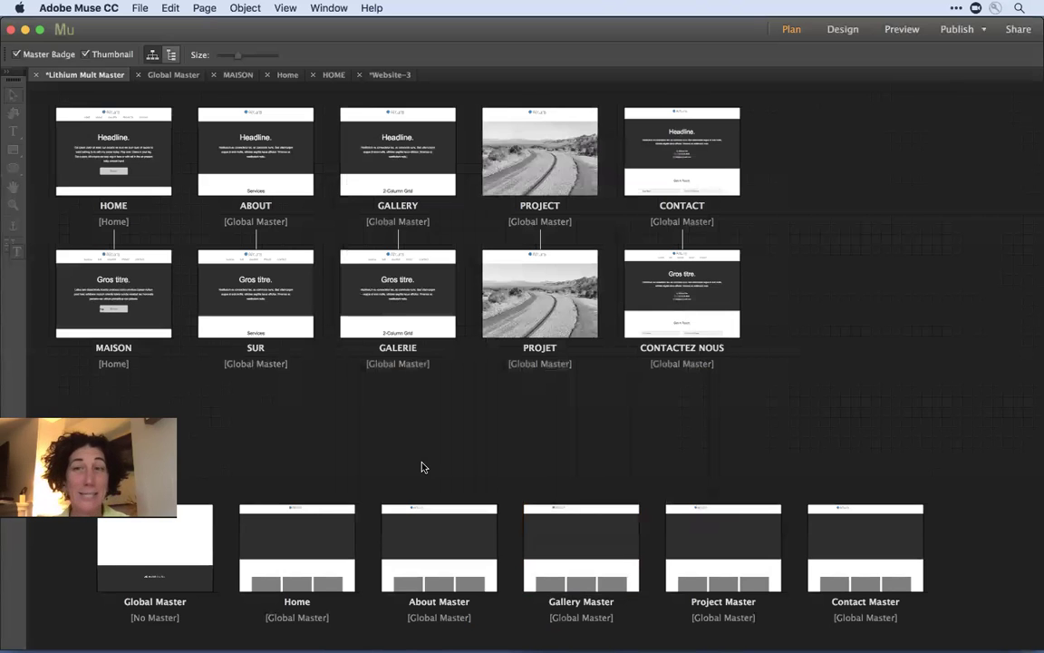
- Open the MAISON page and duplicate the paragraph text frame below the headline, placing the two frames side by side
{"action": "double_click", "coordinate": [102, 302]}
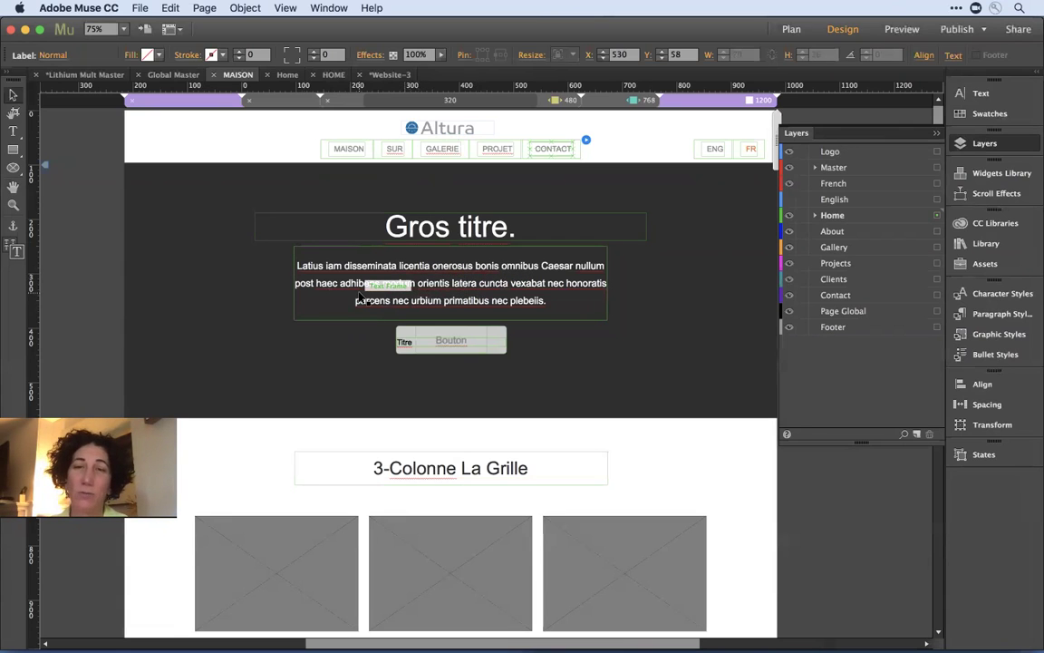
{"action": "left_click_drag", "start_coordinate": [360, 297], "coordinate": [554, 298]}
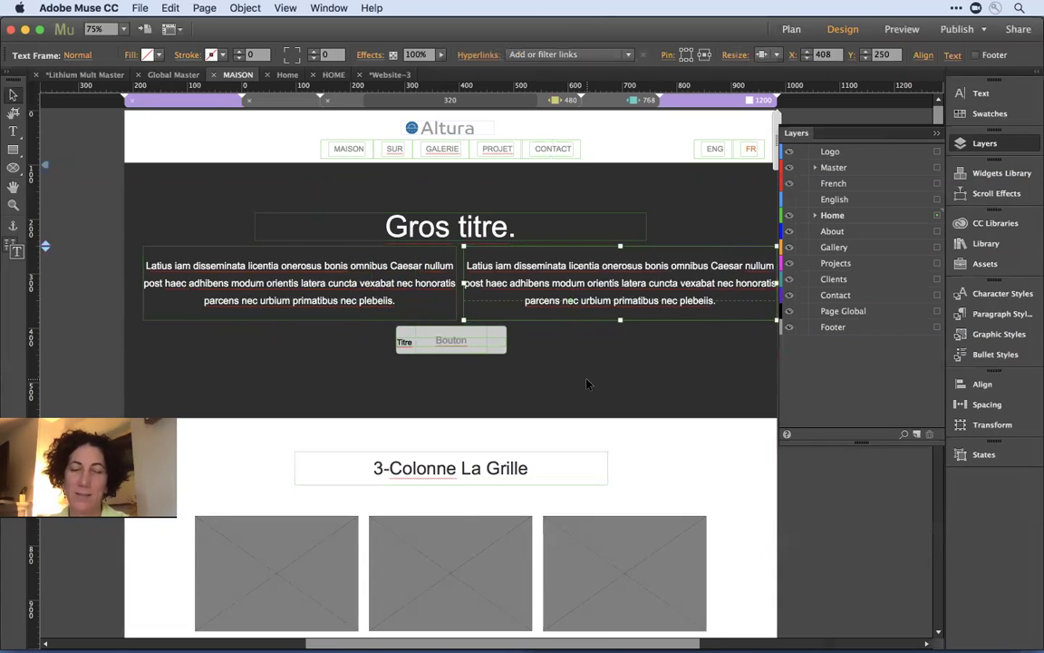
- Copy the English paragraph below the HOME page headline and paste it over the text in MAISON's left paragraph frame
{"action": "key", "text": "super+m"}
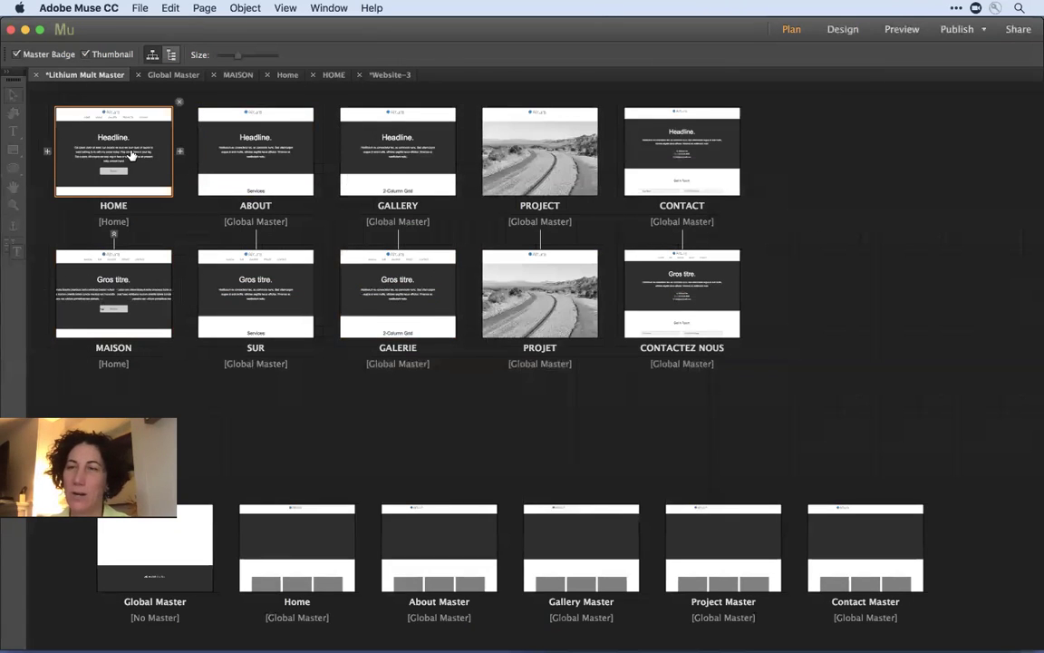
{"action": "double_click", "coordinate": [132, 154]}
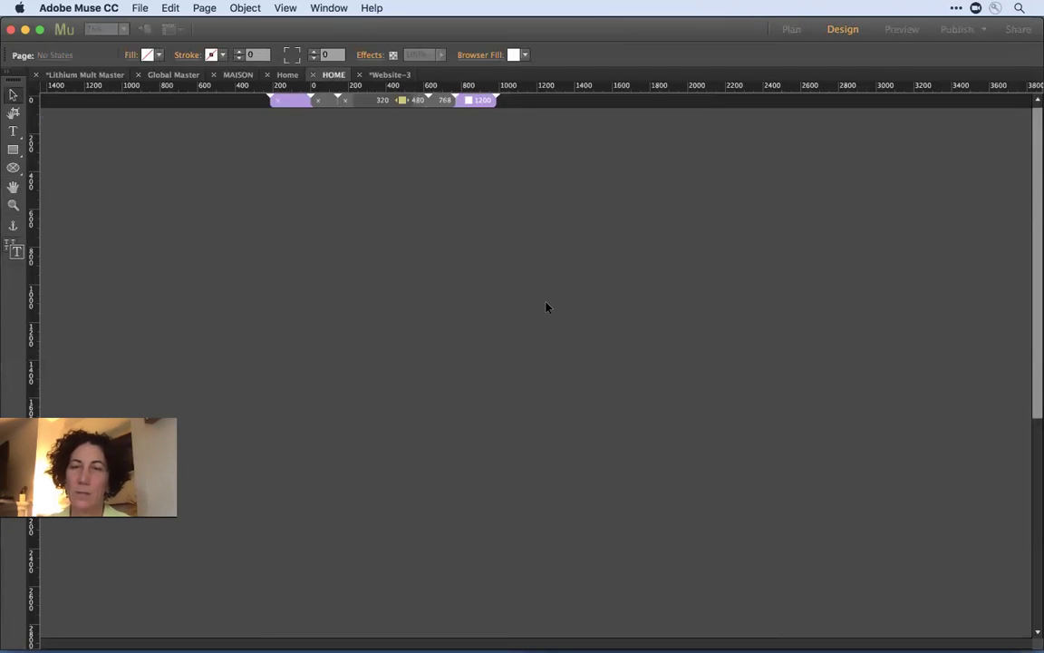
{"action": "triple_click", "coordinate": [415, 158]}
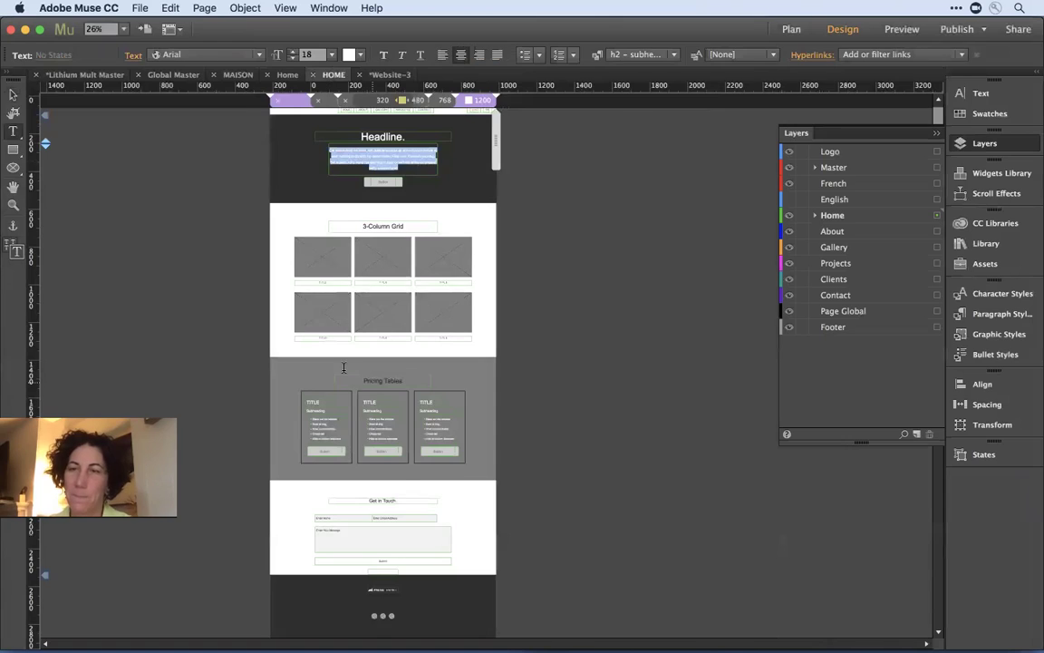
{"action": "left_click", "coordinate": [85, 74]}
{"action": "double_click", "coordinate": [97, 279]}
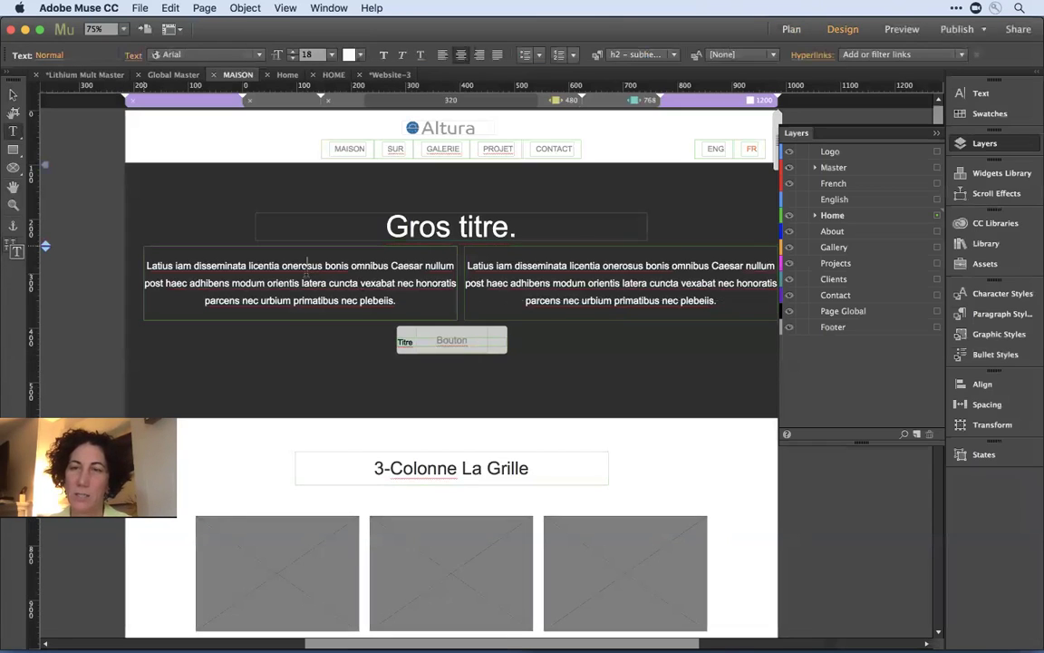
{"action": "triple_click", "coordinate": [307, 273]}
{"action": "key", "text": "super+v"}
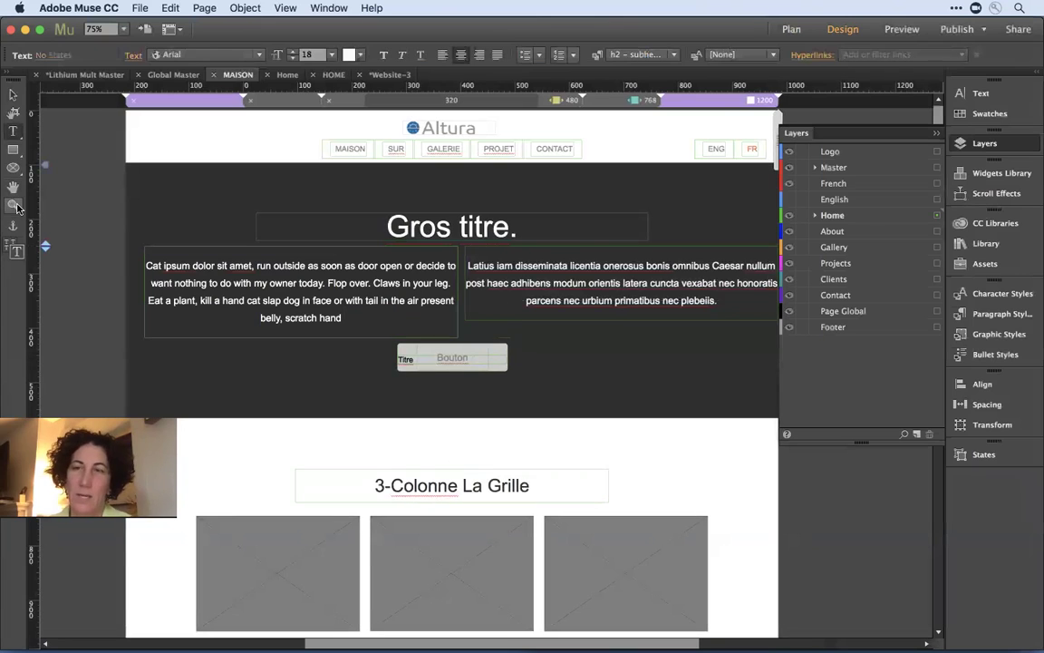
- Extend the bottom edge of MAISON's right paragraph frame to match the height of the English frame beside it
{"action": "left_click", "coordinate": [12, 94]}
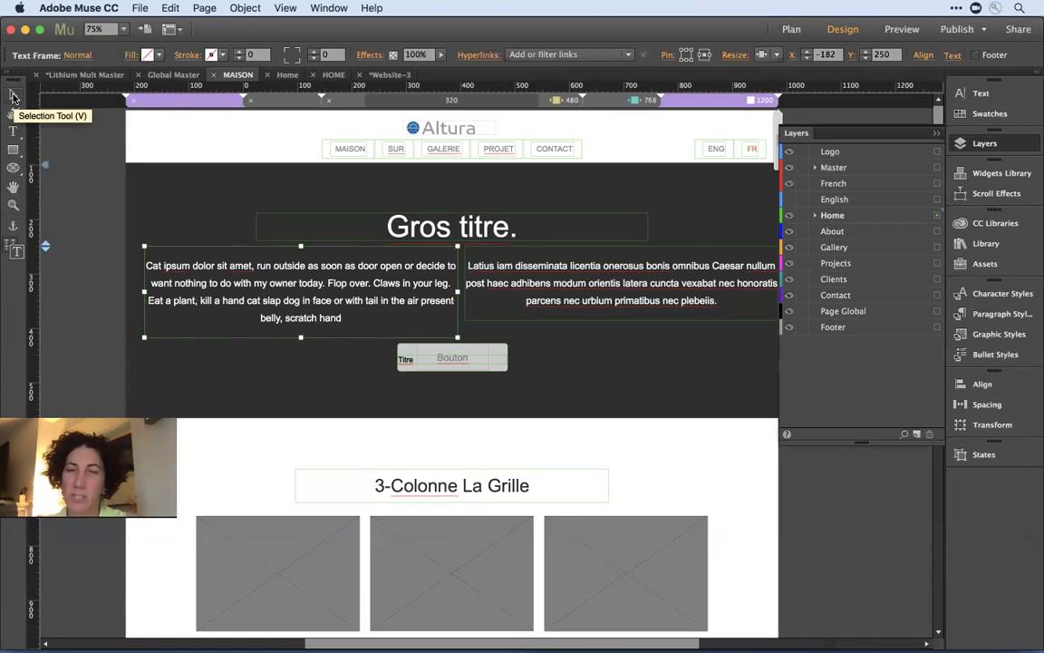
{"action": "left_click", "coordinate": [637, 313]}
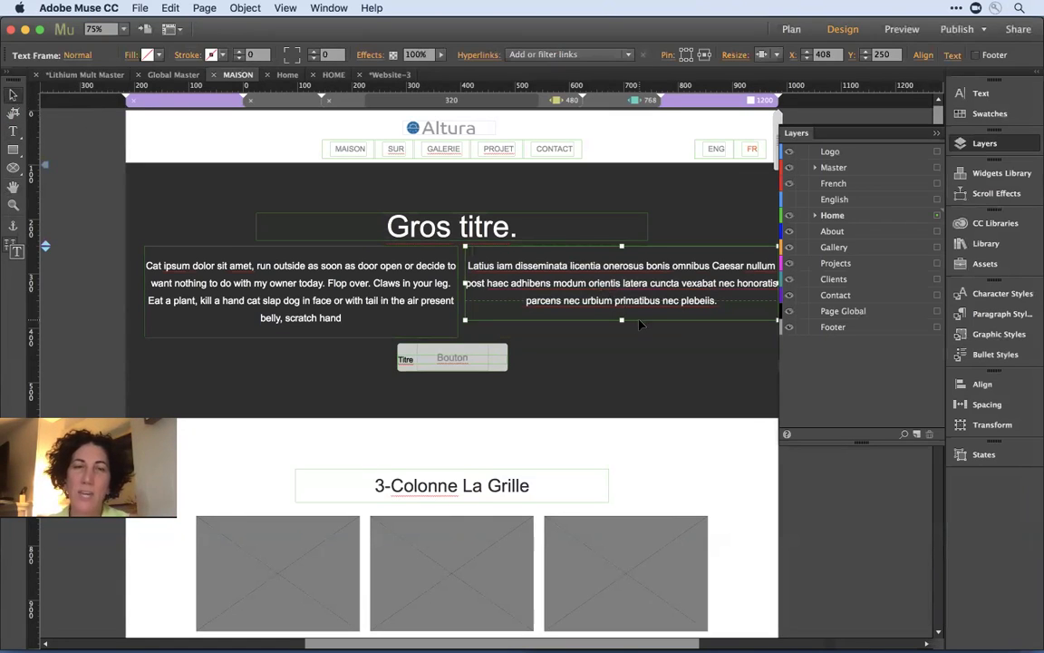
{"action": "left_click_drag", "start_coordinate": [622, 319], "coordinate": [599, 376]}
{"action": "left_click", "coordinate": [598, 381]}
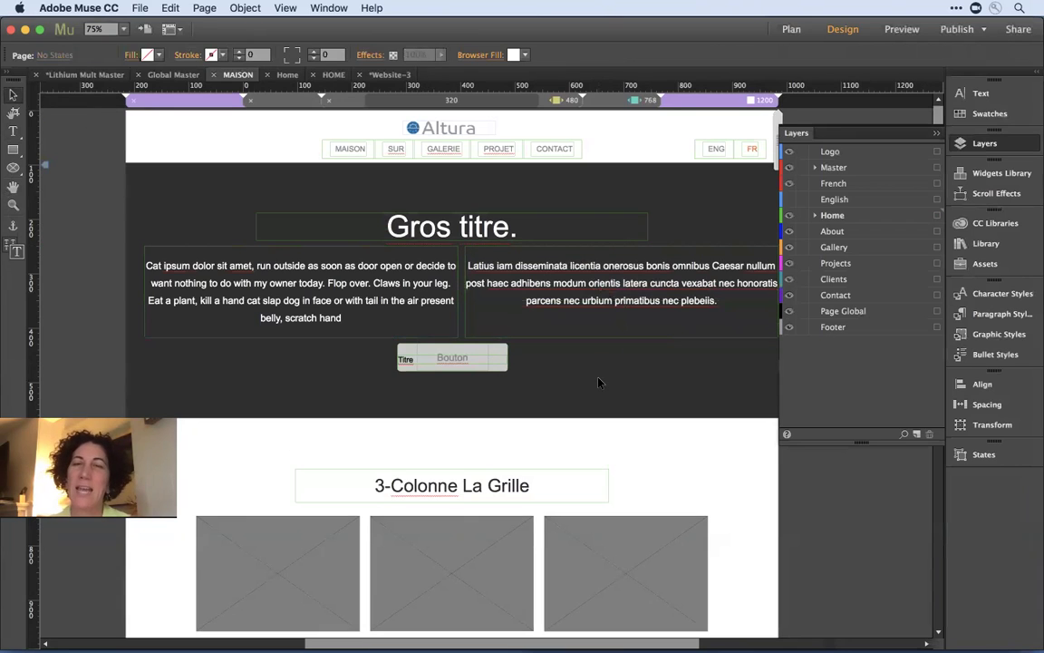
- Set the language of the English paragraph frame to English: Canadian
{"action": "left_click", "coordinate": [217, 278]}
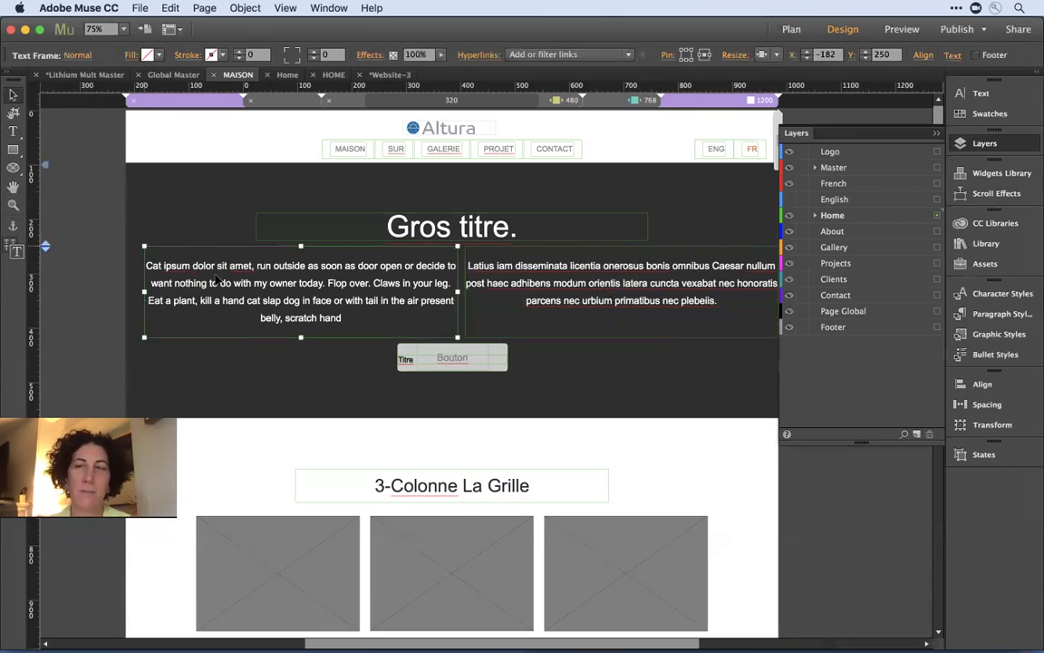
{"action": "right_click", "coordinate": [217, 278]}
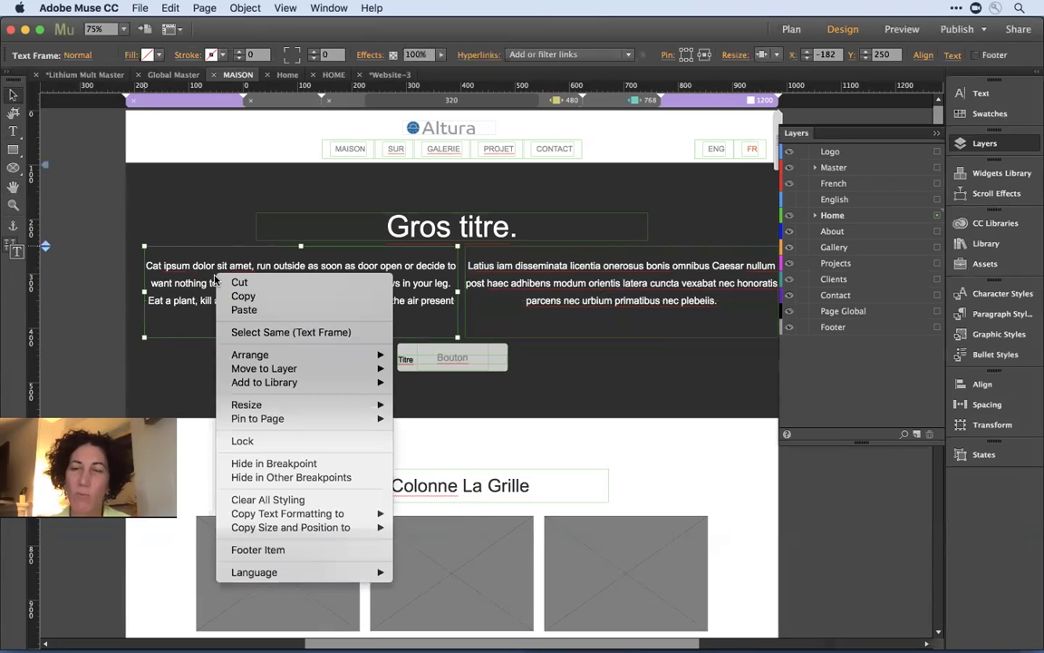
{"action": "mouse_move", "coordinate": [298, 580]}
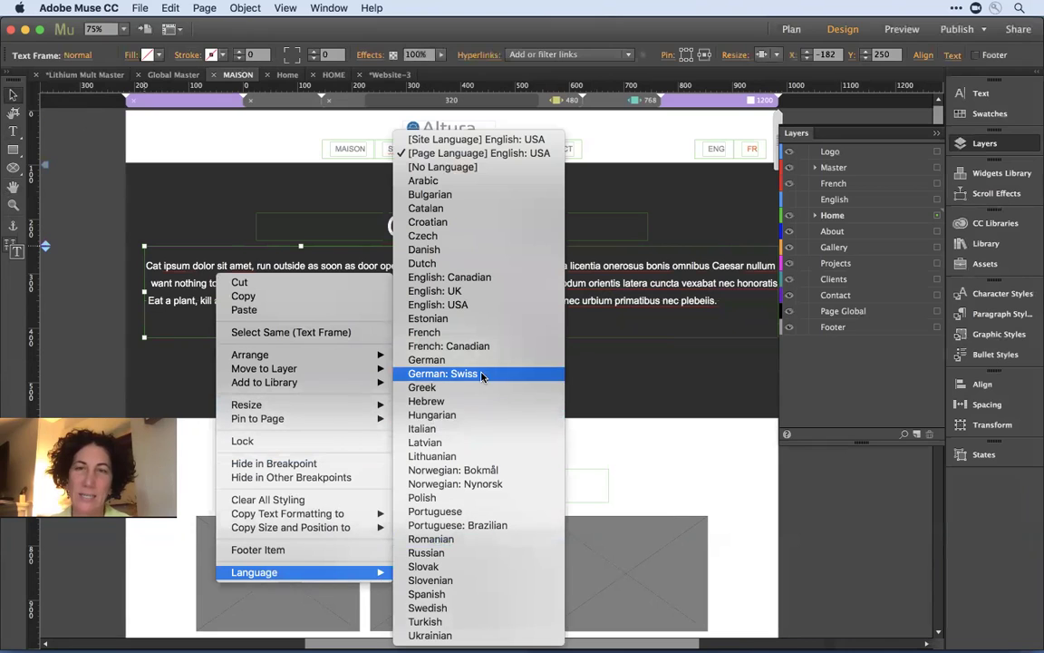
{"action": "left_click", "coordinate": [500, 278]}
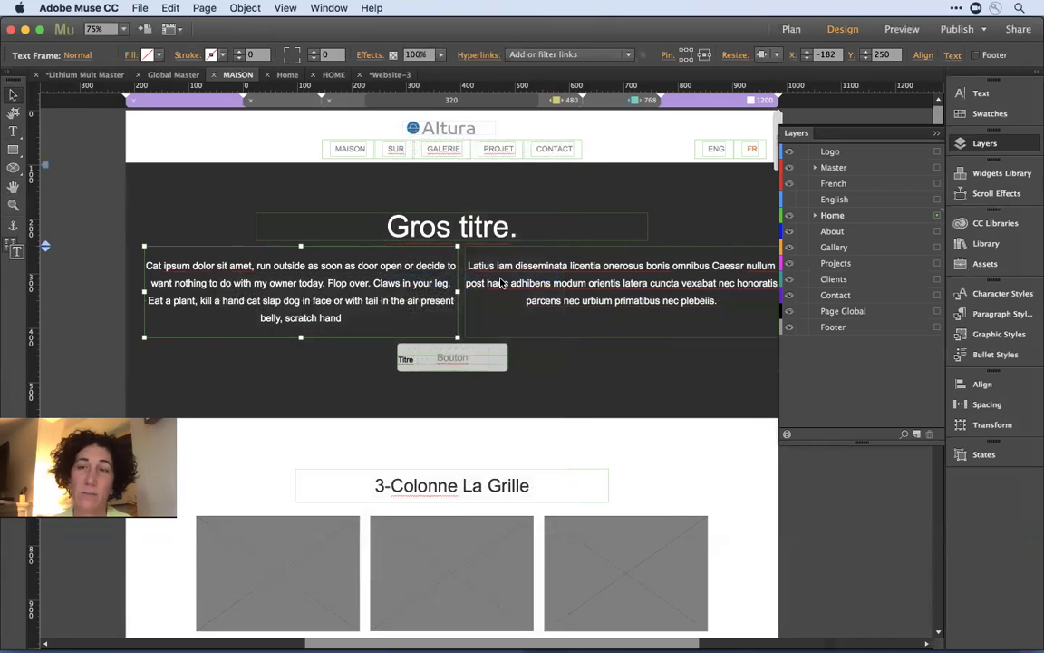
- Set the language of the right-hand "Latius iam disseminata" paragraph frame to French: Canadian, and collapse the layer list
{"action": "left_click", "coordinate": [530, 282]}
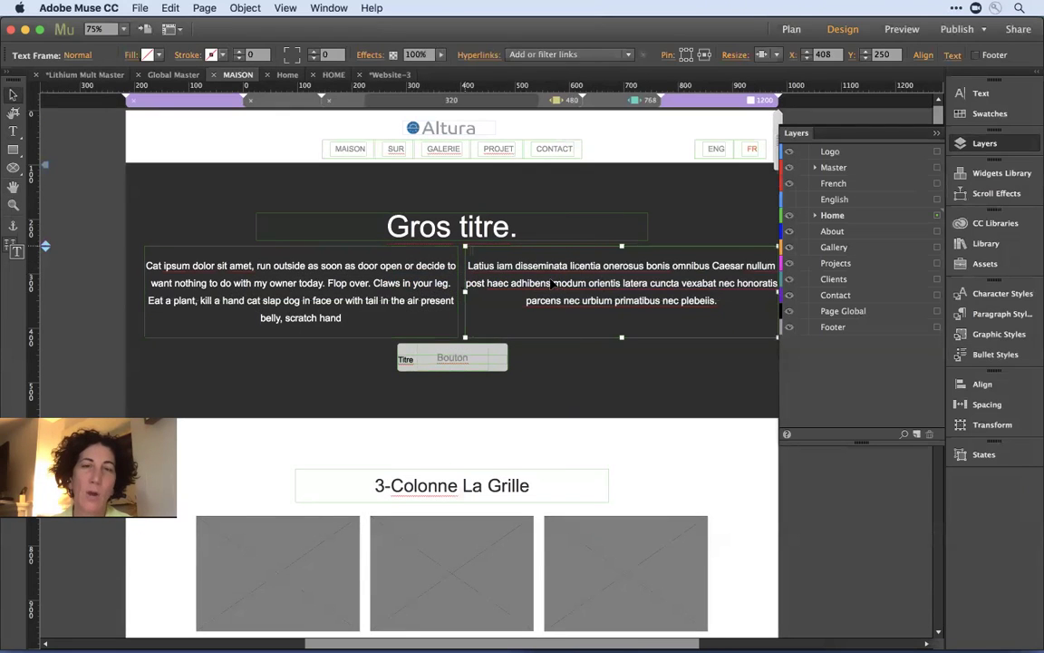
{"action": "right_click", "coordinate": [552, 283]}
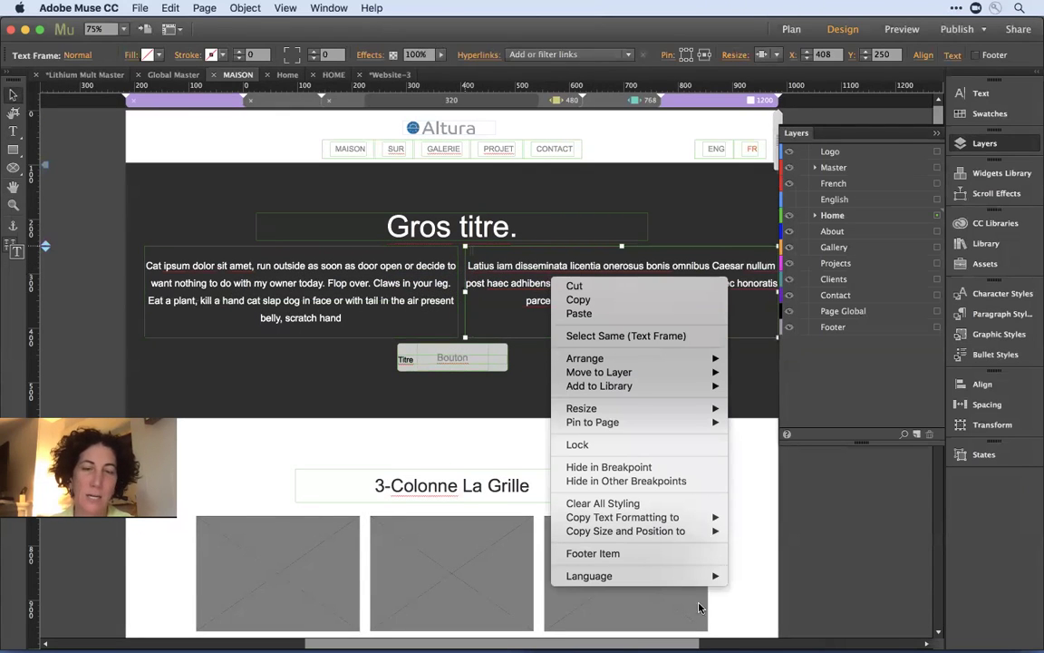
{"action": "mouse_move", "coordinate": [667, 580]}
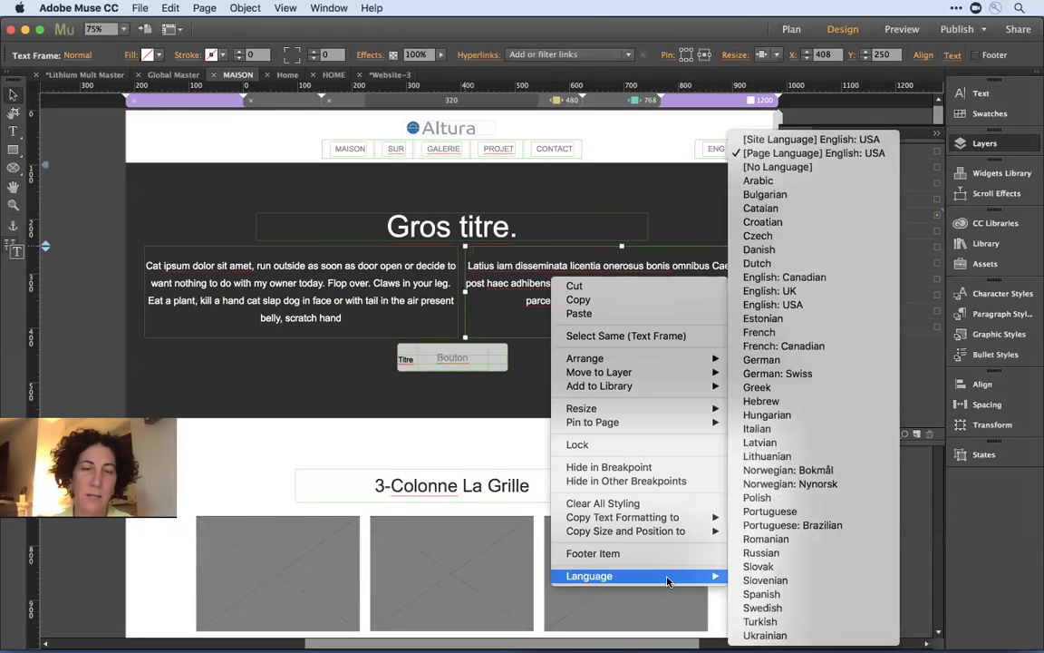
{"action": "left_click", "coordinate": [826, 346]}
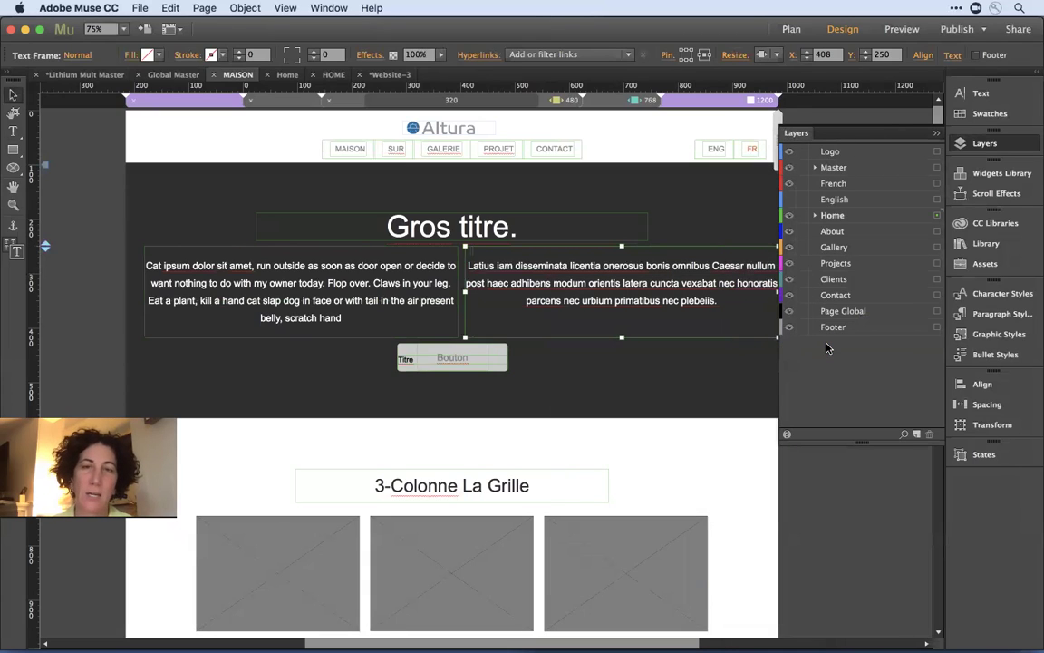
{"action": "left_click", "coordinate": [55, 130]}
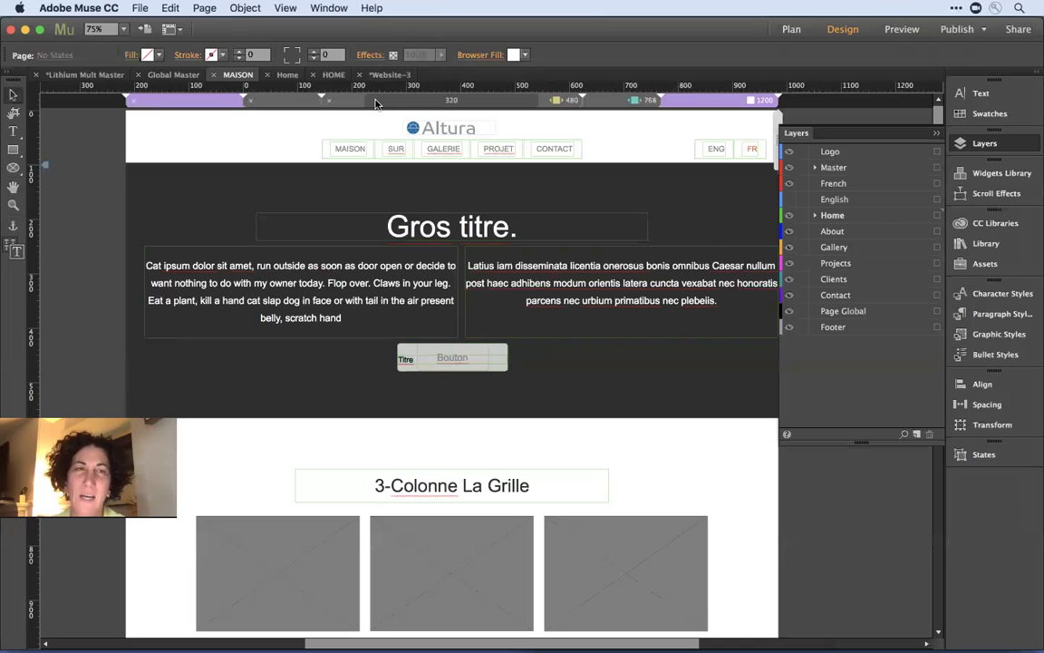
{"action": "left_click", "coordinate": [936, 133]}
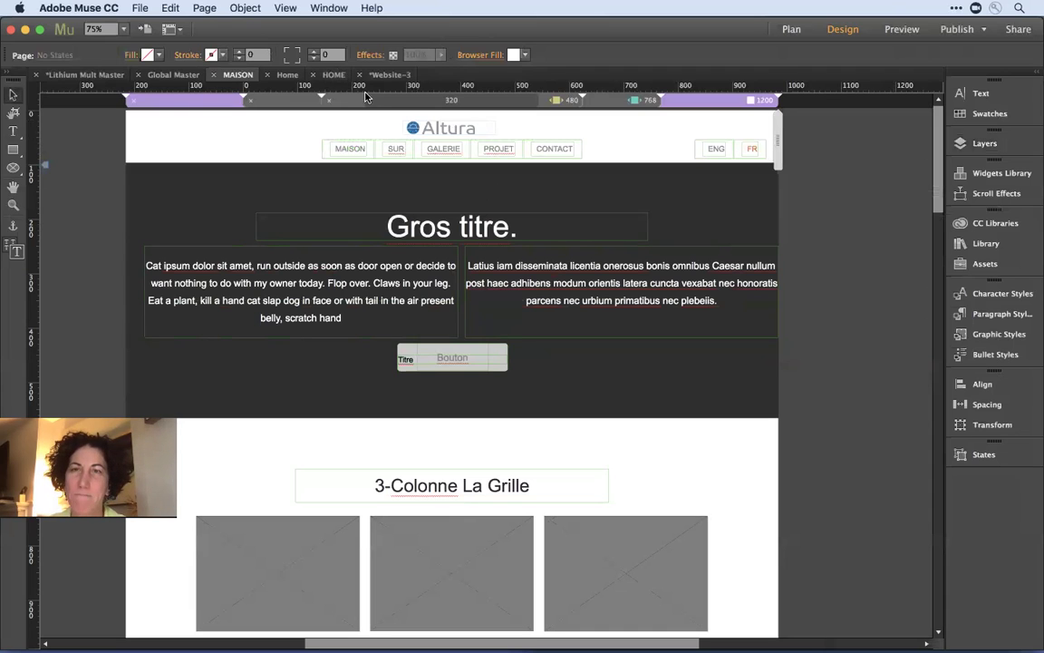
- Switch to Evernote and review the Muse Customers/SOD example site links in the multi-lingual websites note
{"action": "key", "text": "super+Tab"}
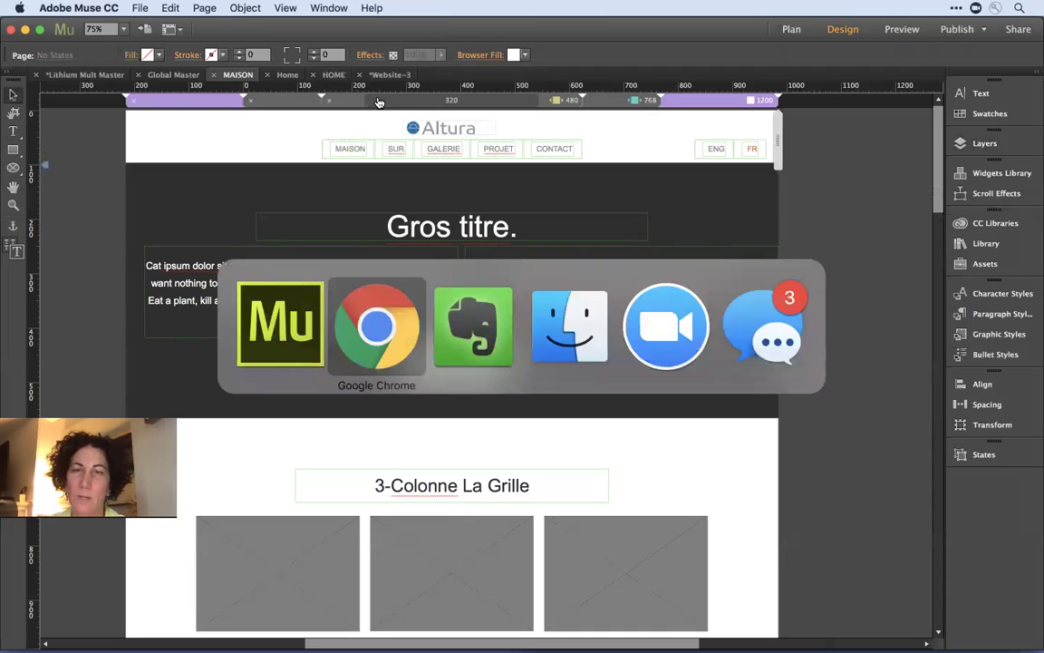
{"action": "key", "text": "super+Tab"}
{"action": "key", "text": "super+Tab"}
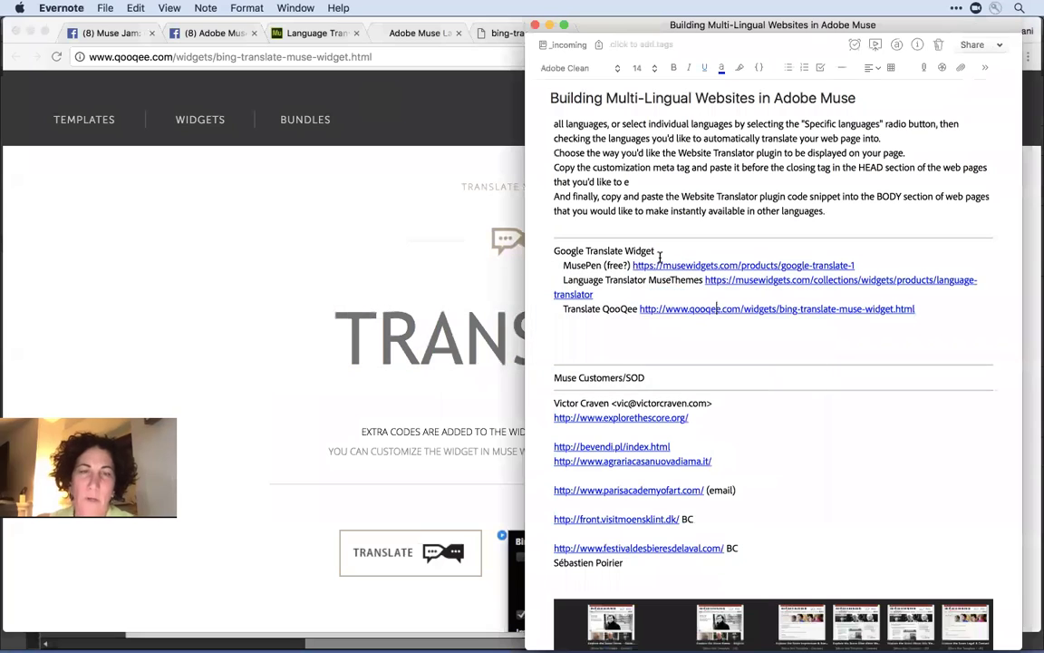
{"action": "scroll", "coordinate": [713, 338], "scroll_direction": "down", "scroll_amount": 5}
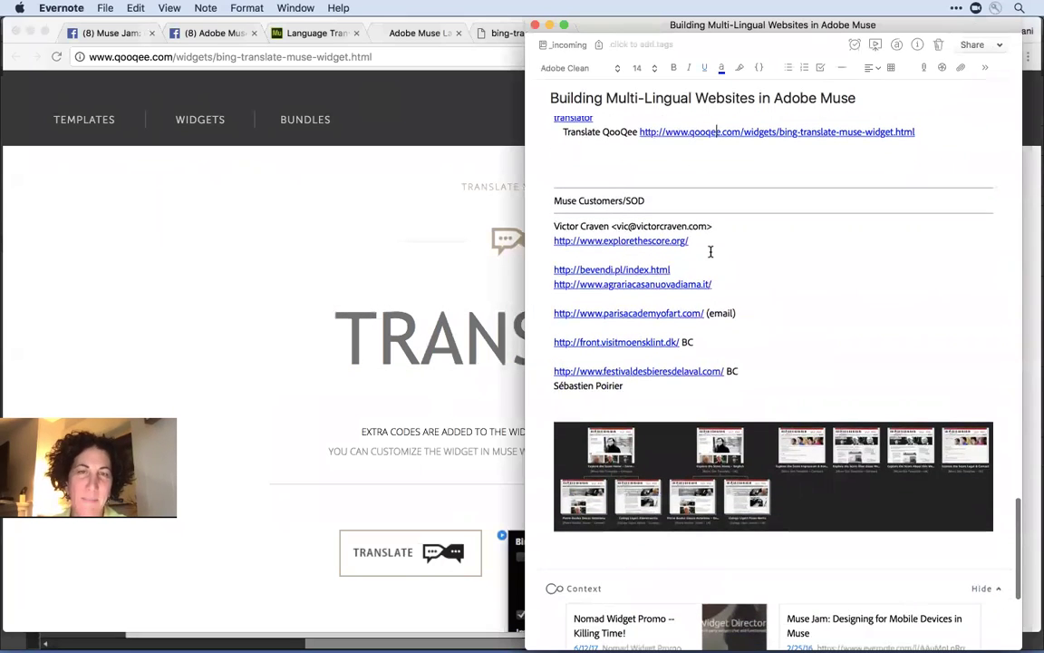
{"action": "scroll", "coordinate": [711, 252], "scroll_direction": "down", "scroll_amount": 1}
{"action": "scroll", "coordinate": [710, 254], "scroll_direction": "down", "scroll_amount": 1}
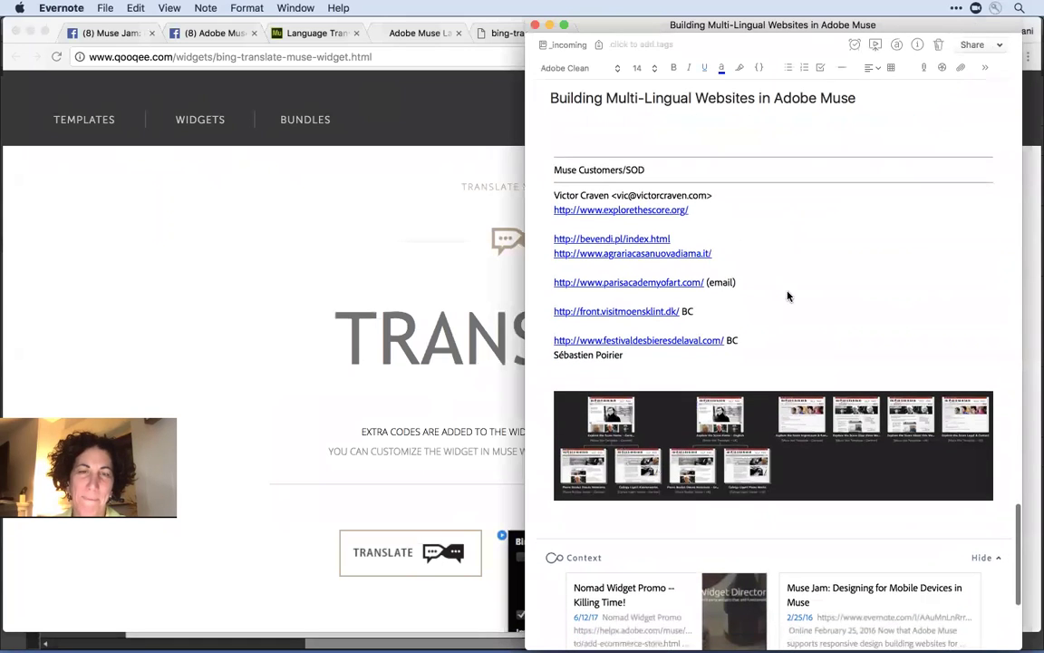
{"action": "scroll", "coordinate": [787, 290], "scroll_direction": "down", "scroll_amount": 1}
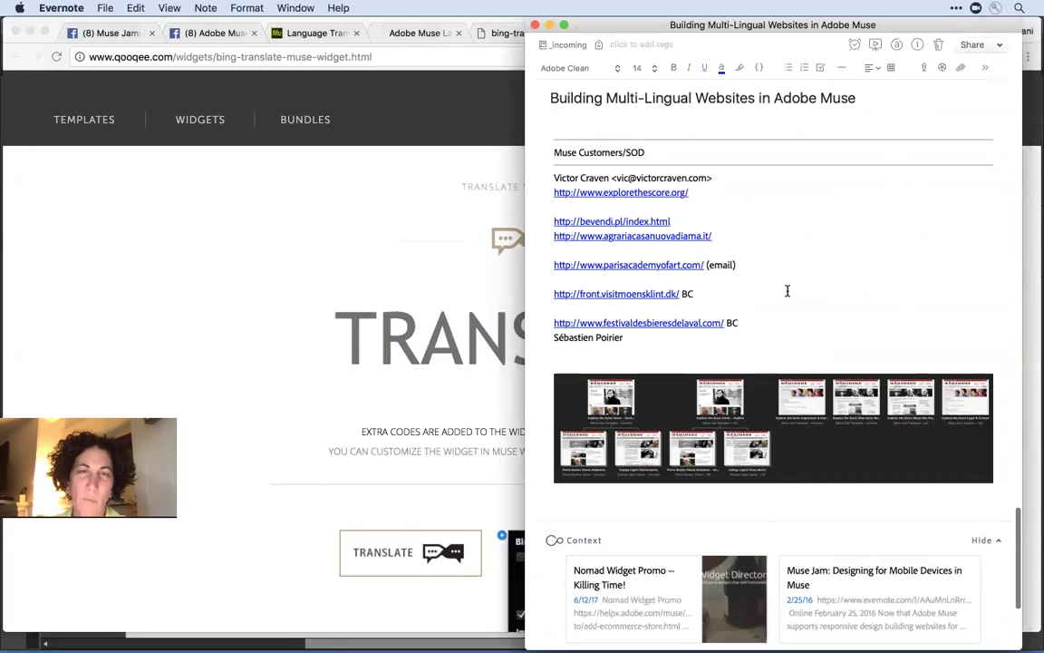
{"action": "scroll", "coordinate": [787, 290], "scroll_direction": "down", "scroll_amount": 1}
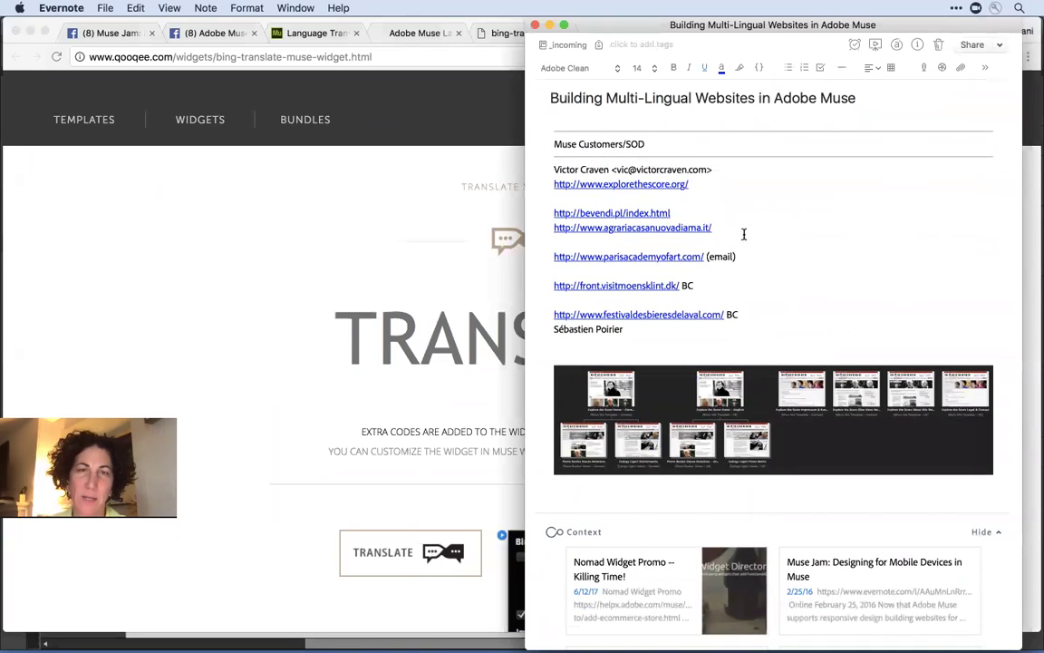
- Switch to Finder and open the Dropbox folder in a new window
{"action": "key", "text": "super+Tab"}
{"action": "key", "text": "super+Tab"}
{"action": "key", "text": "super+Tab"}
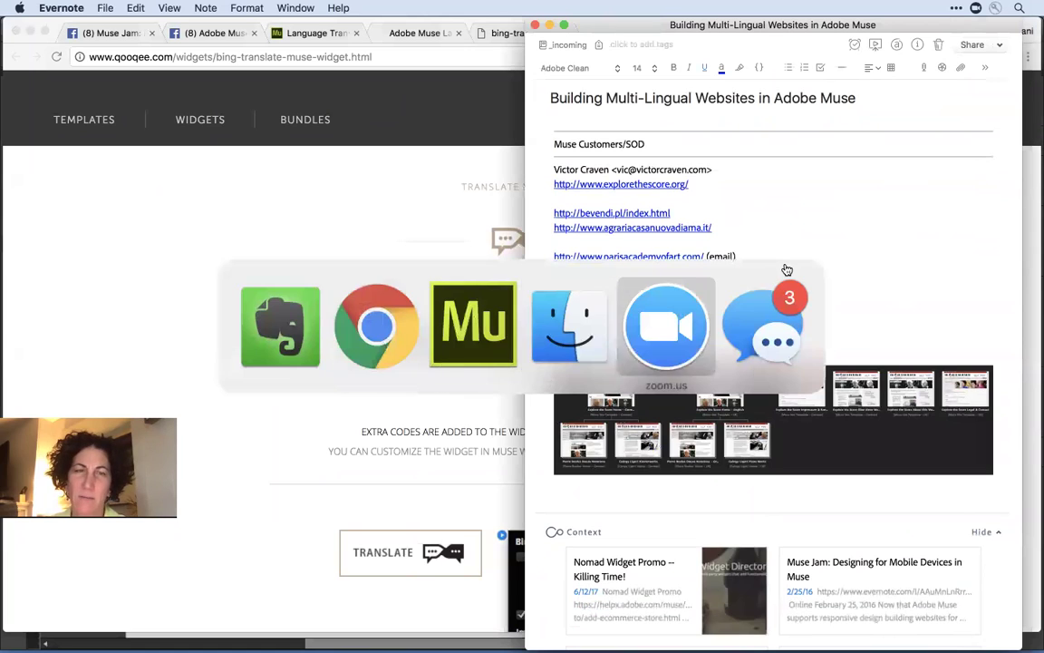
{"action": "key", "text": "super+Tab"}
{"action": "key", "text": "super+Tab"}
{"action": "key", "text": "super+Tab"}
{"action": "key", "text": "super+Tab"}
{"action": "key", "text": "super+Tab"}
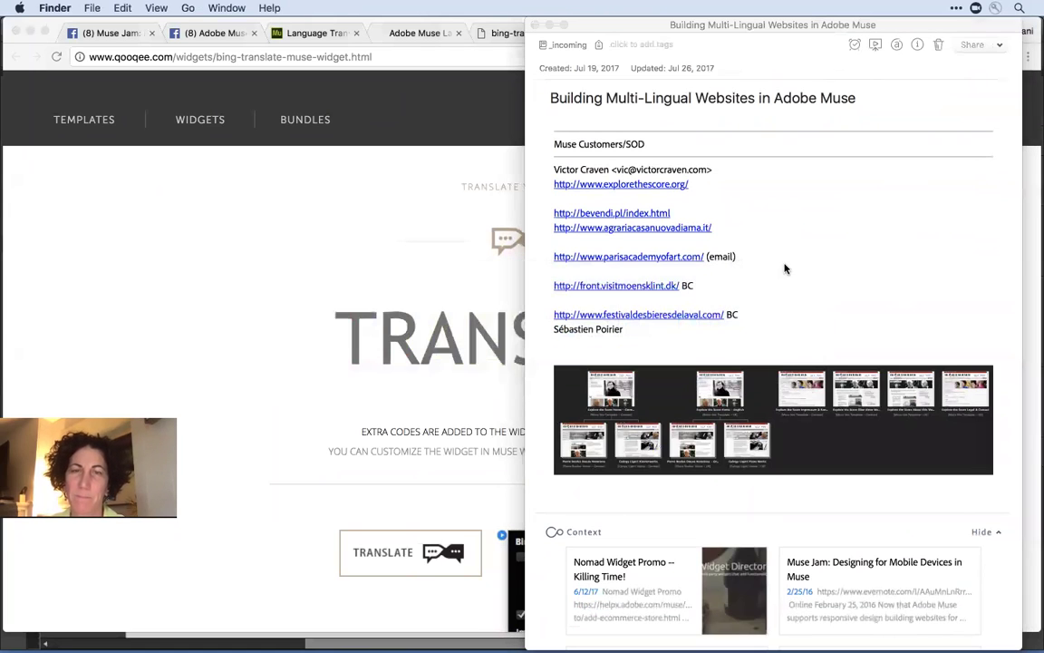
{"action": "key", "text": "super+n"}
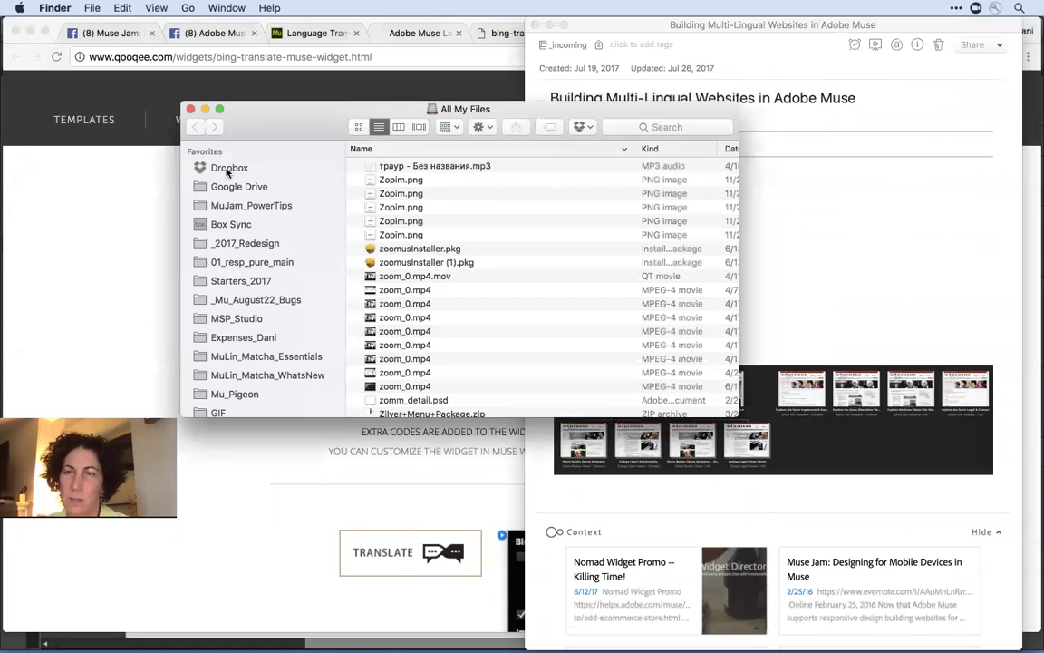
{"action": "left_click", "coordinate": [228, 171]}
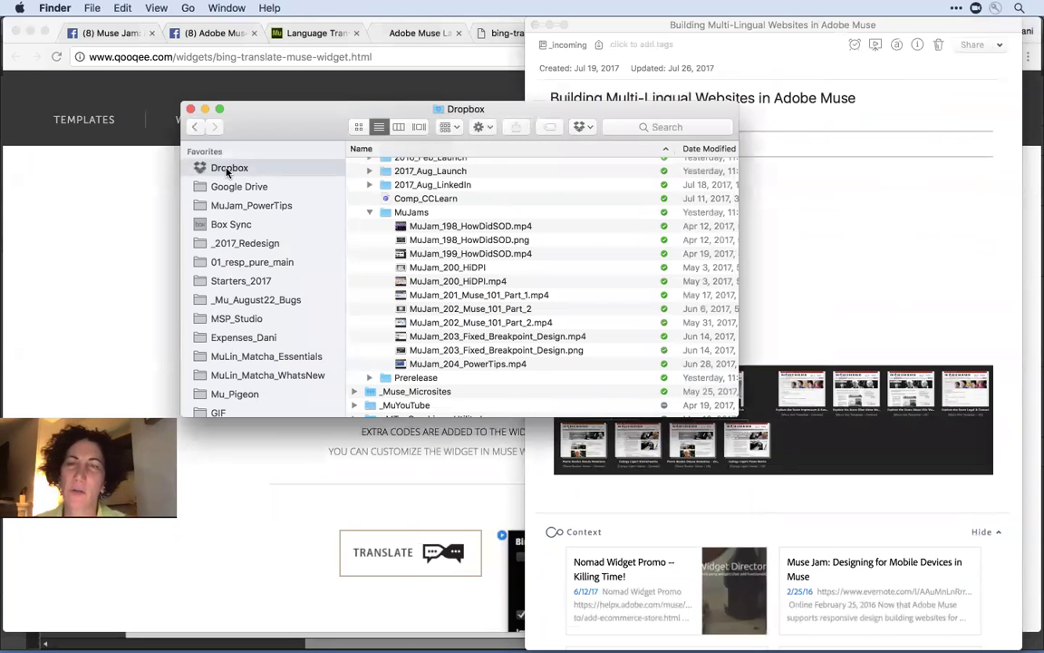
- Open the _Mu_Multi_Lingual folder inside Dropbox and hide the sidebar so the window shows only the file list
{"action": "left_click", "coordinate": [368, 212]}
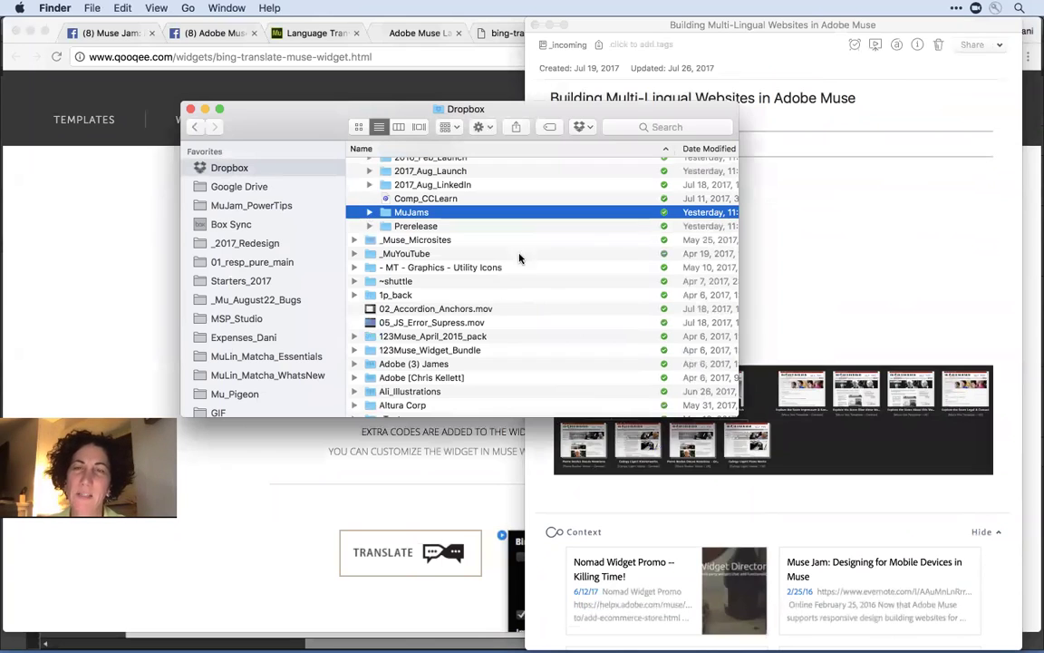
{"action": "scroll", "coordinate": [480, 236], "scroll_direction": "up", "scroll_amount": 2}
{"action": "scroll", "coordinate": [509, 251], "scroll_direction": "up", "scroll_amount": 3}
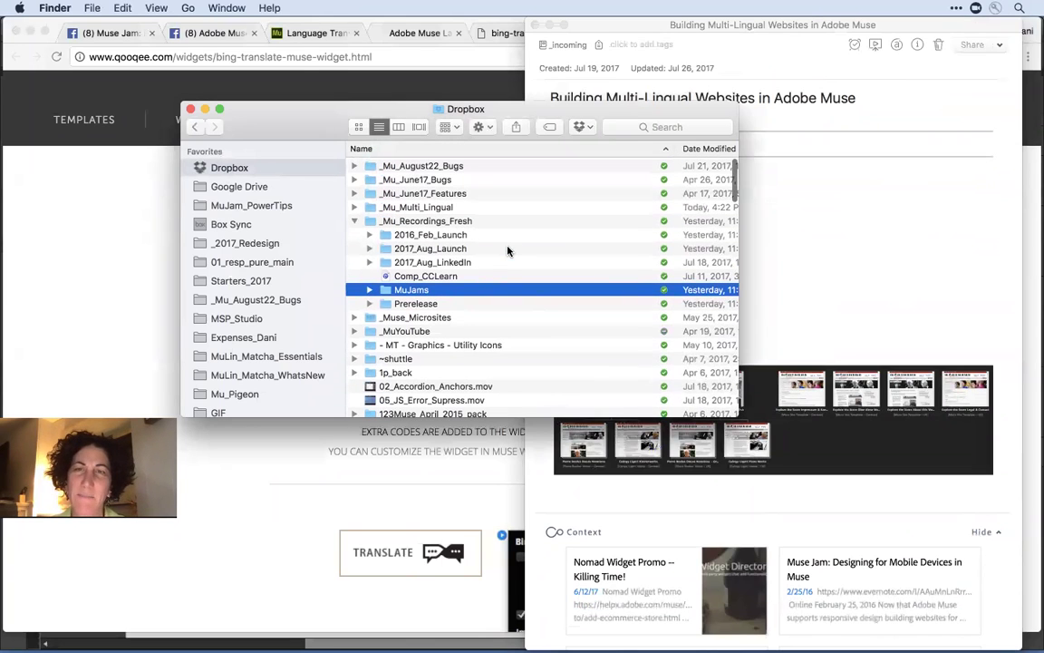
{"action": "left_click", "coordinate": [354, 208]}
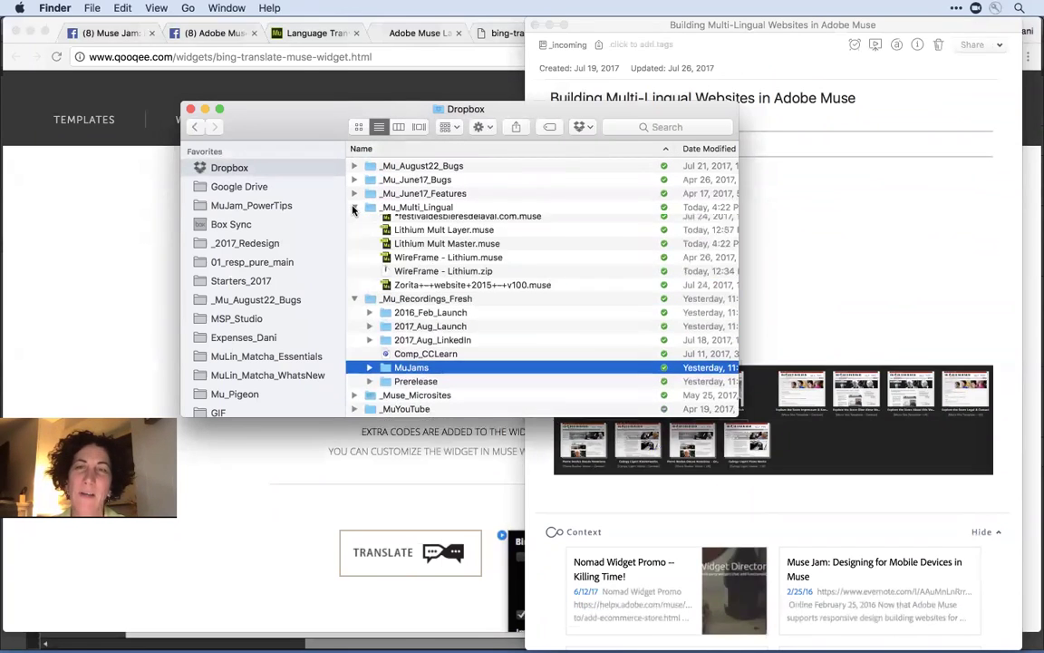
{"action": "double_click", "coordinate": [403, 207]}
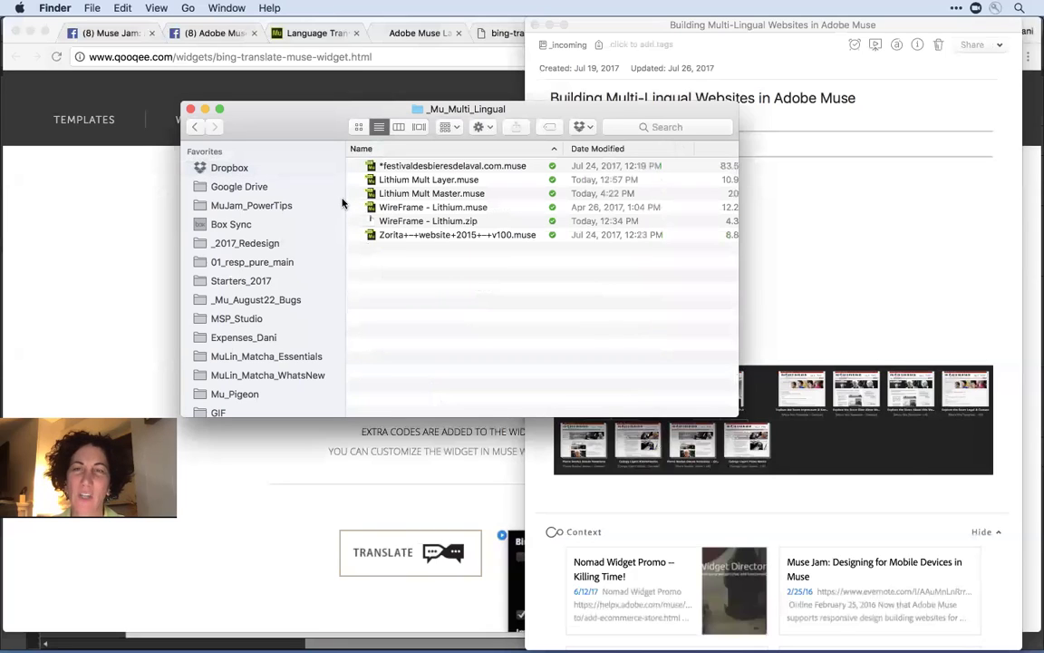
{"action": "left_click_drag", "start_coordinate": [345, 199], "coordinate": [185, 201]}
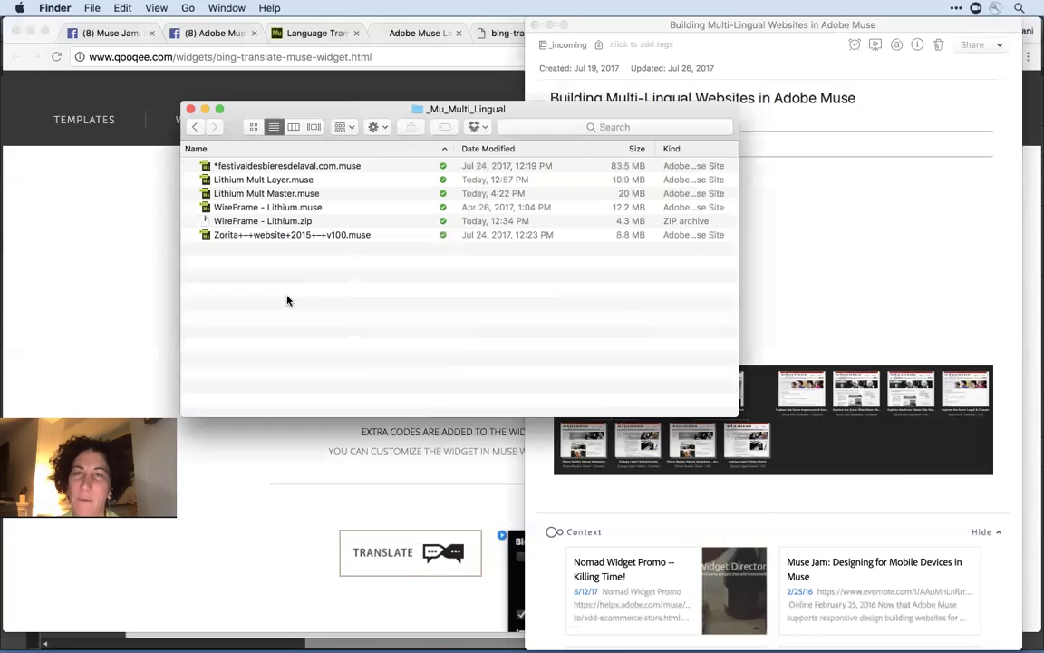
{"action": "left_click", "coordinate": [822, 311]}
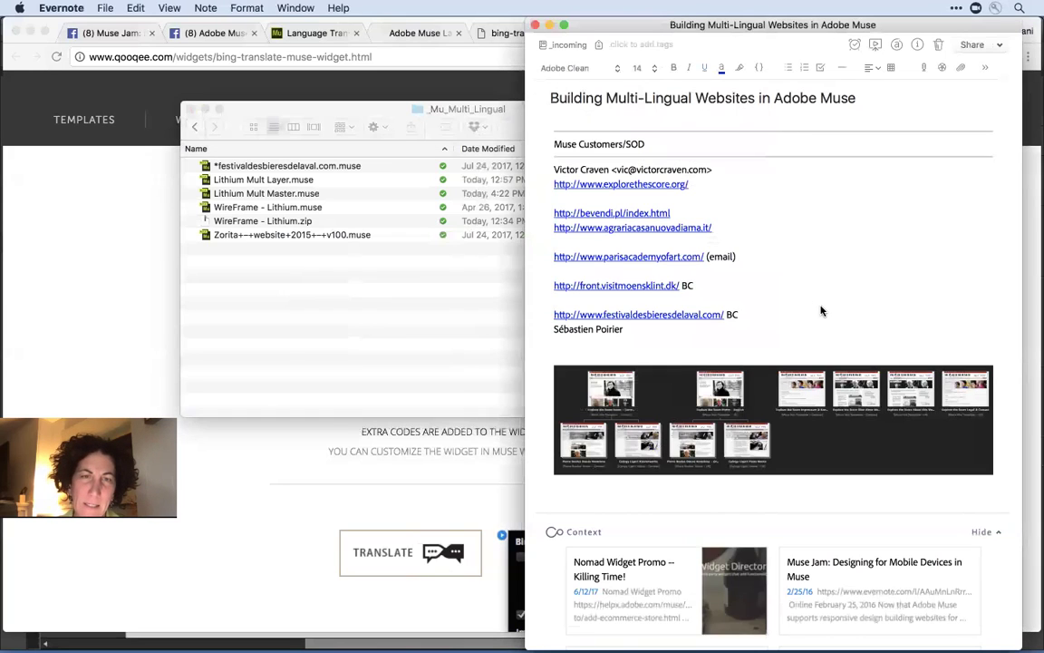
{"action": "left_click", "coordinate": [336, 350]}
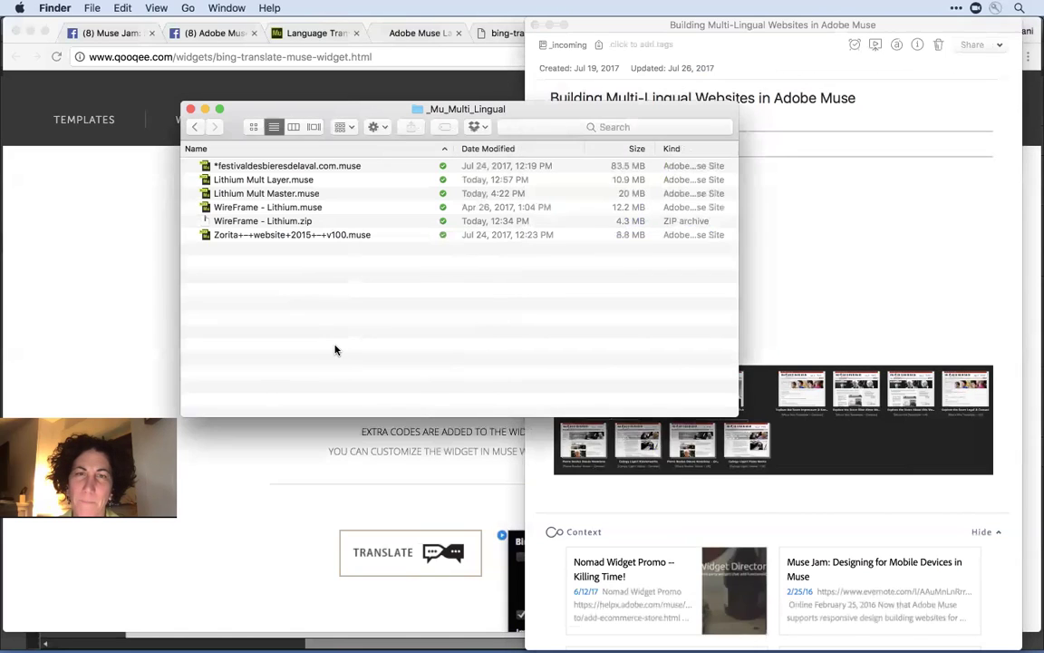
- Open *festivaldesbieresdelaval.com.muse from the _Mu_Multi_Lingual folder with Adobe Muse CC 2018 Branded (2017.1.0)
{"action": "left_click", "coordinate": [899, 264]}
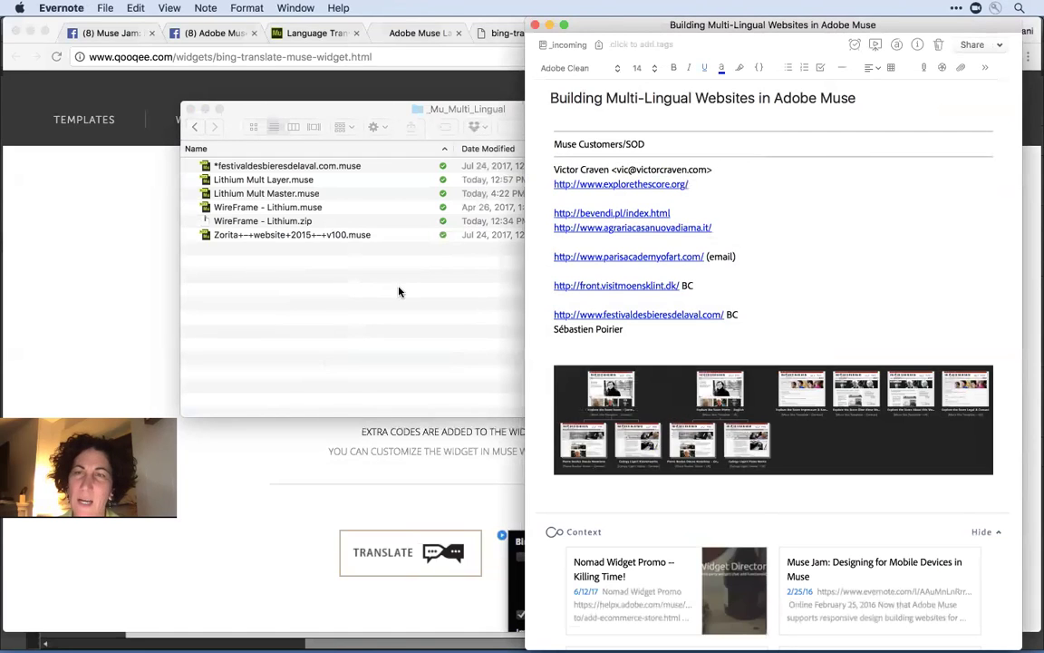
{"action": "left_click", "coordinate": [316, 167]}
{"action": "left_click", "coordinate": [317, 167]}
{"action": "right_click", "coordinate": [316, 167]}
{"action": "mouse_move", "coordinate": [363, 187]}
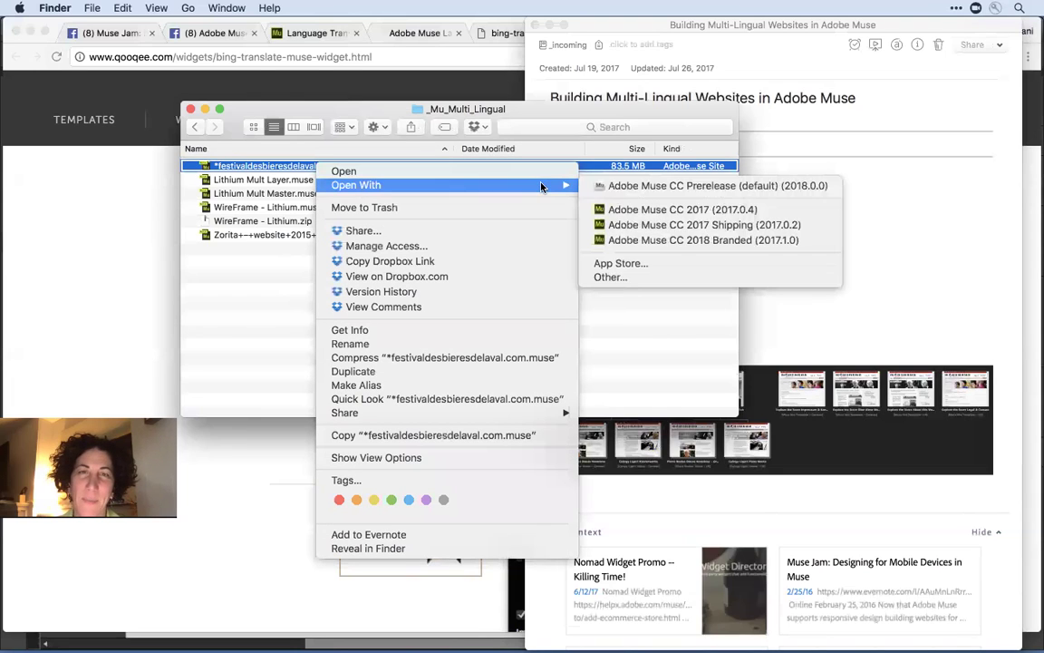
{"action": "left_click", "coordinate": [674, 240]}
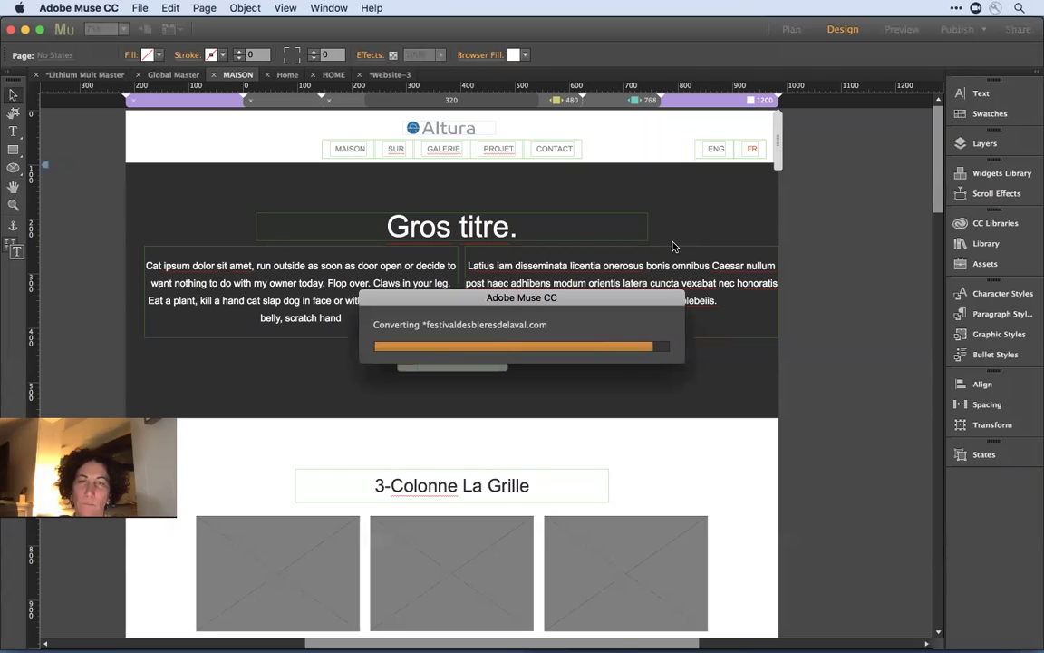
- Close the current Bing Translate tab in Chrome, then open the festivaldesbieresdelaval.com link from the Evernote note and dismiss the browser's translation offer
{"action": "key", "text": "super+Tab"}
{"action": "key", "text": "super+Tab"}
{"action": "key", "text": "super+Tab"}
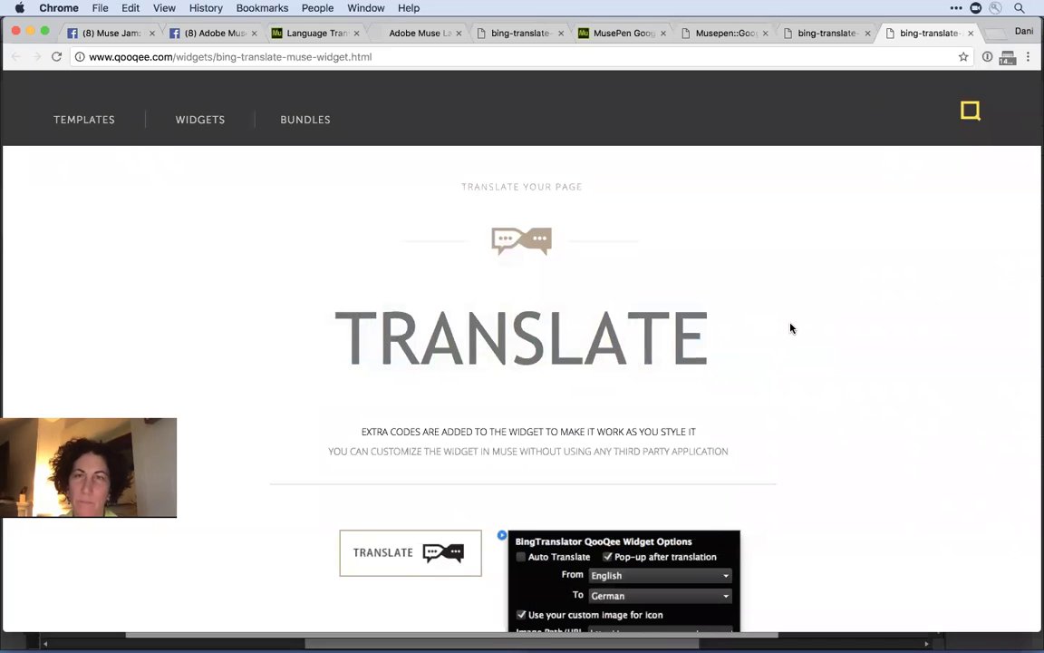
{"action": "key", "text": "super+w"}
{"action": "key", "text": "super+Tab"}
{"action": "key", "text": "super+Tab"}
{"action": "key", "text": "super+Tab"}
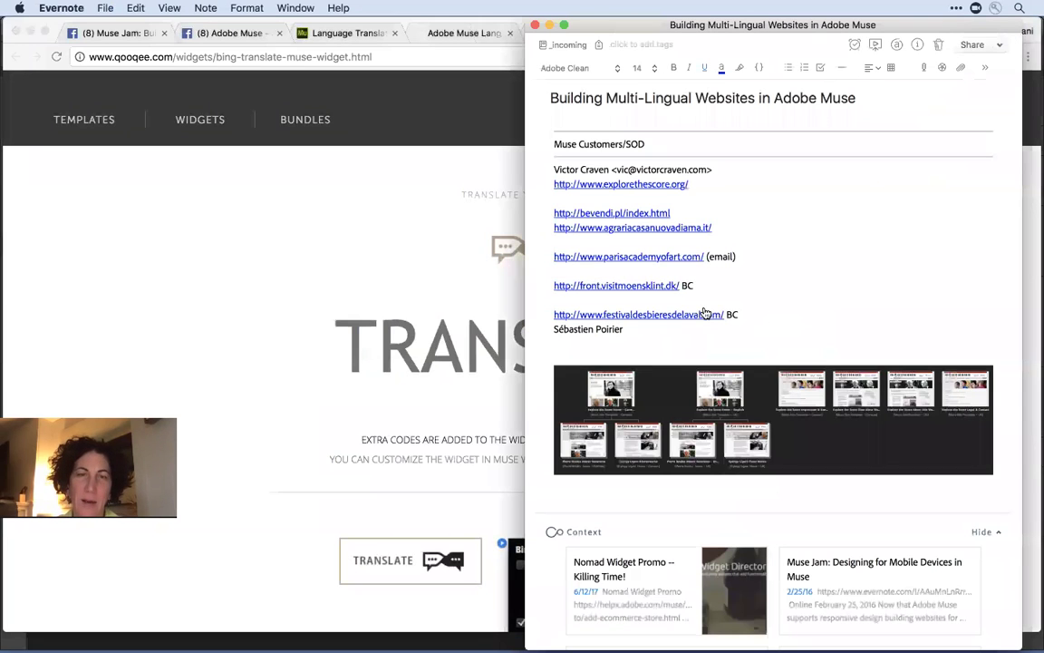
{"action": "left_click", "coordinate": [693, 315]}
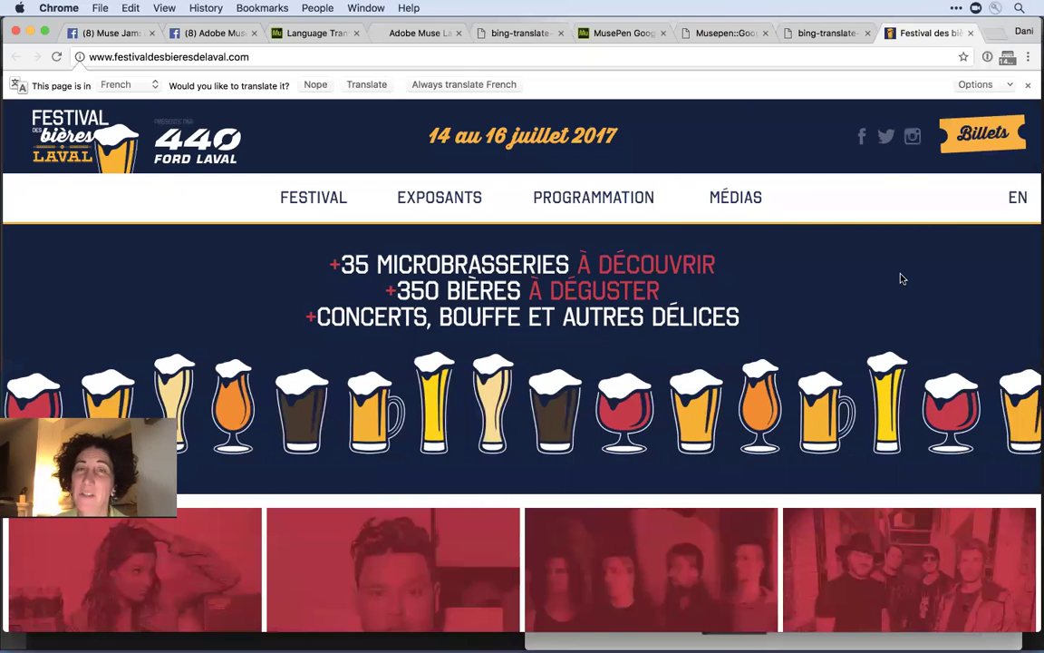
{"action": "left_click", "coordinate": [1027, 86]}
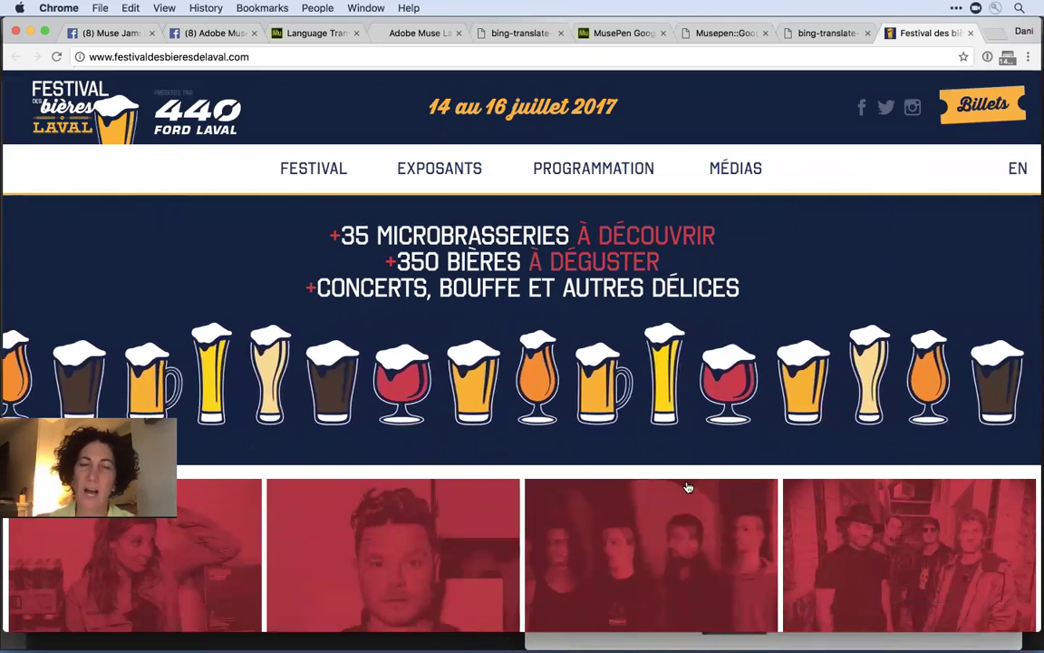
- Switch to Adobe Muse to acknowledge the missing-assets alert for the converted festival site, and return to Chrome
{"action": "left_click", "coordinate": [491, 628]}
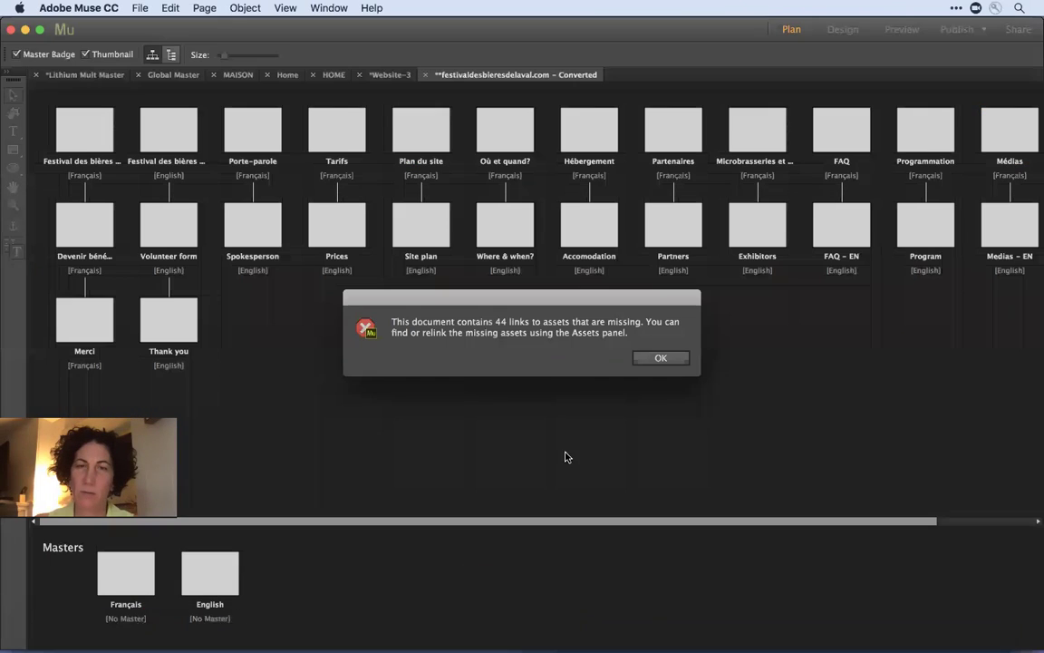
{"action": "left_click", "coordinate": [661, 360]}
{"action": "key", "text": "super+Tab"}
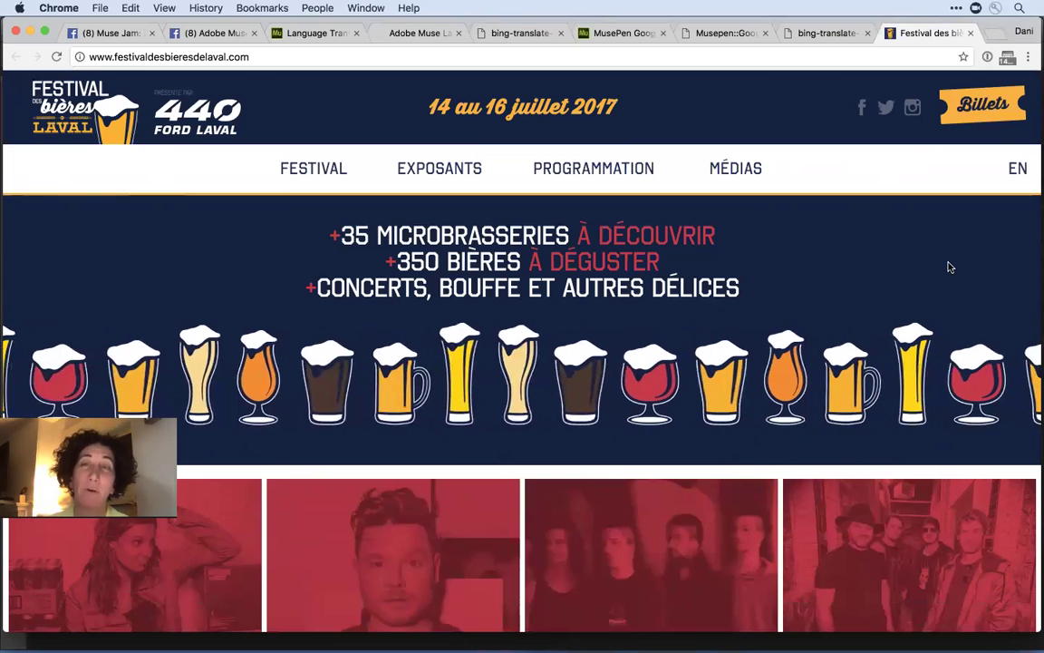
- Look through the festival's French home page and Exposants page, highlighting the page-name portion of the Exposants web address
{"action": "scroll", "coordinate": [949, 266], "scroll_direction": "down", "scroll_amount": 10}
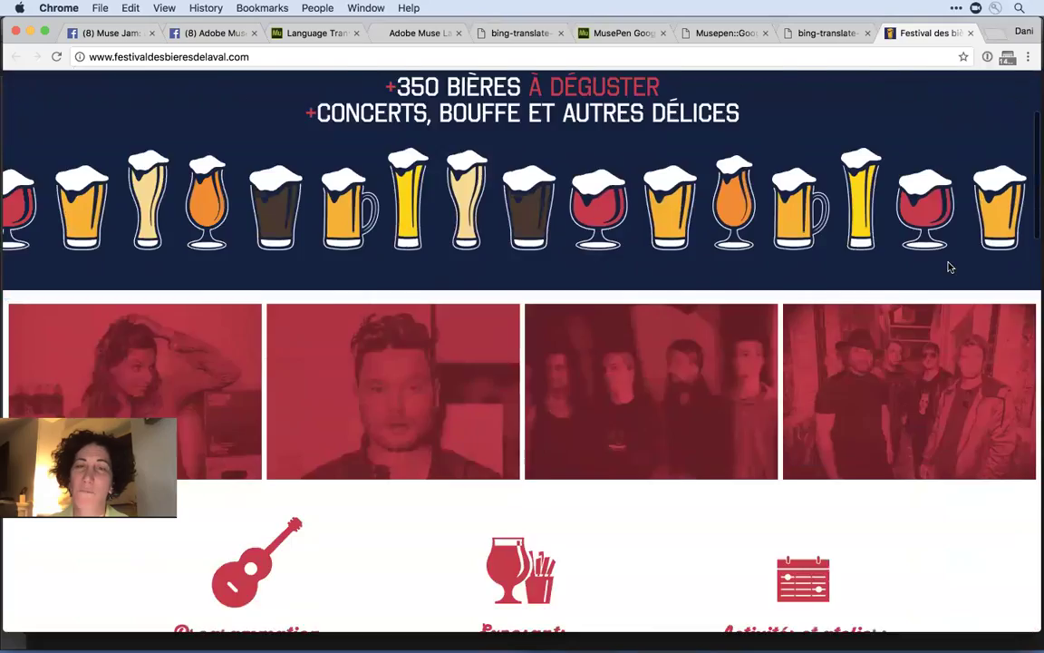
{"action": "scroll", "coordinate": [949, 267], "scroll_direction": "down", "scroll_amount": 8}
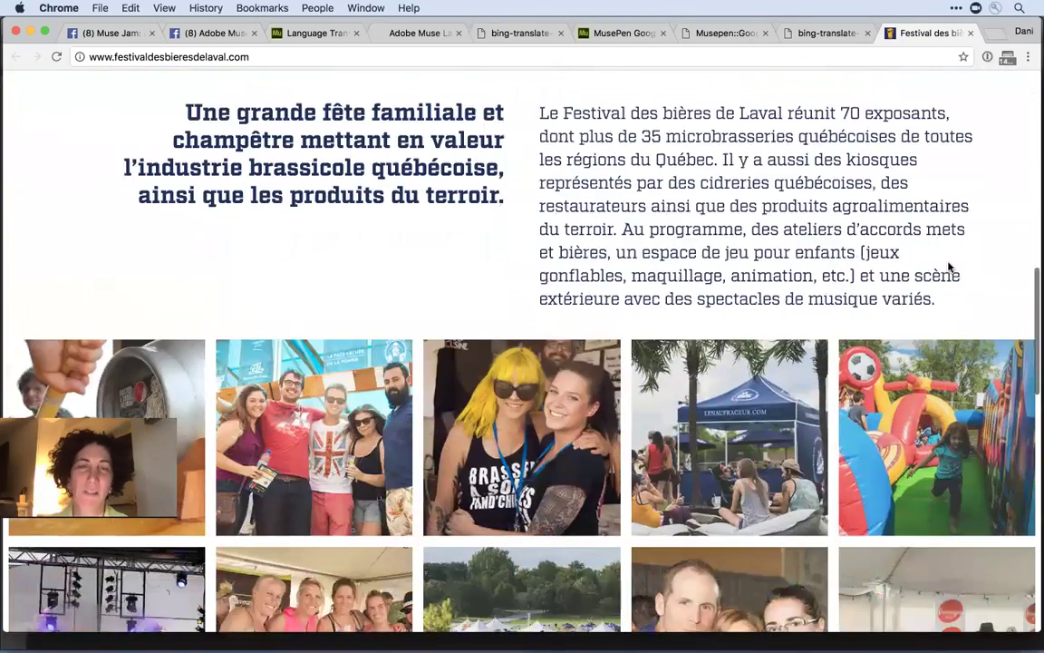
{"action": "scroll", "coordinate": [950, 267], "scroll_direction": "up", "scroll_amount": 15}
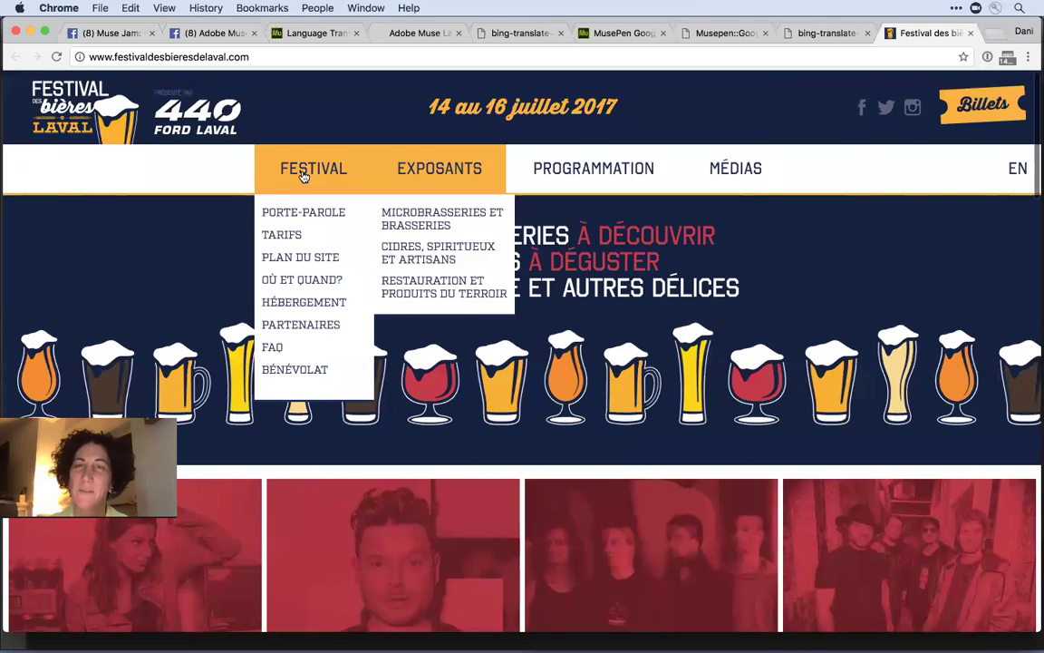
{"action": "left_click", "coordinate": [434, 176]}
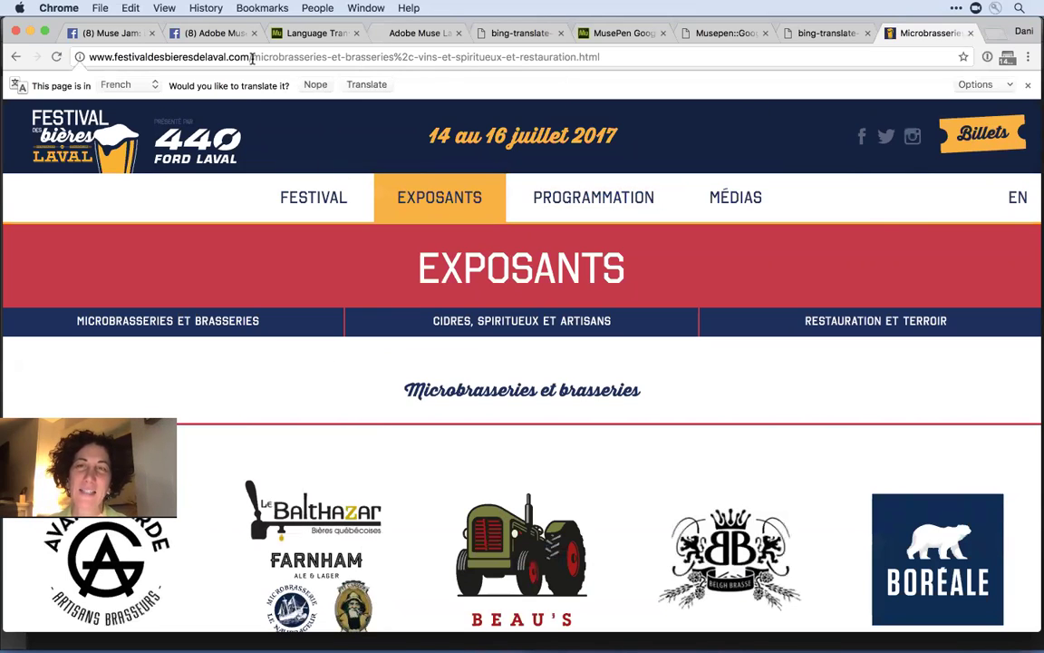
{"action": "left_click_drag", "start_coordinate": [266, 58], "coordinate": [510, 62]}
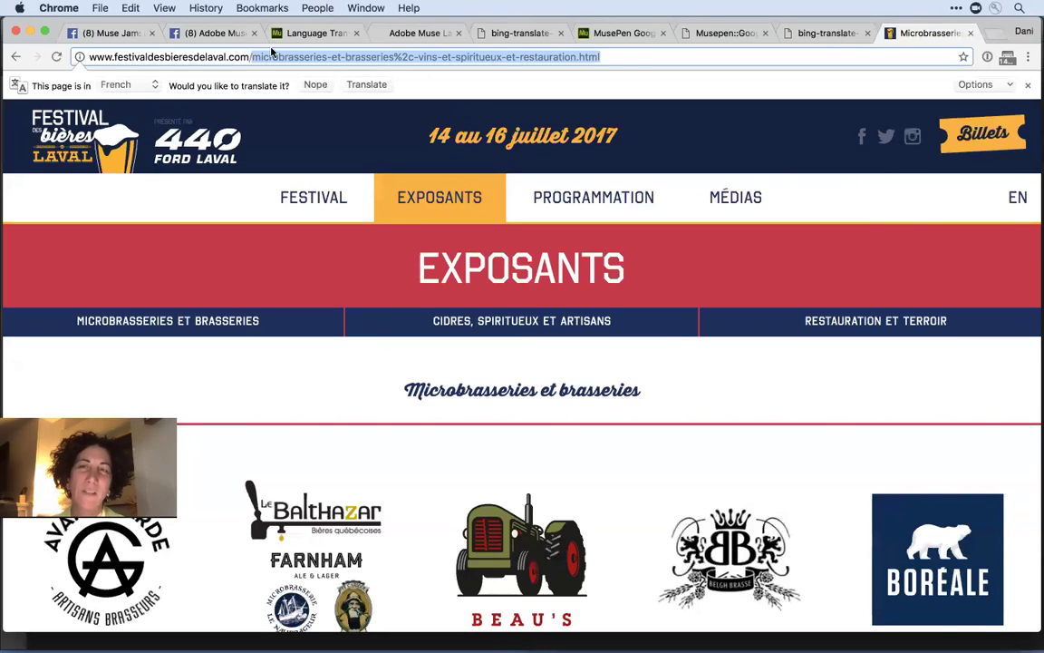
{"action": "left_click", "coordinate": [698, 124]}
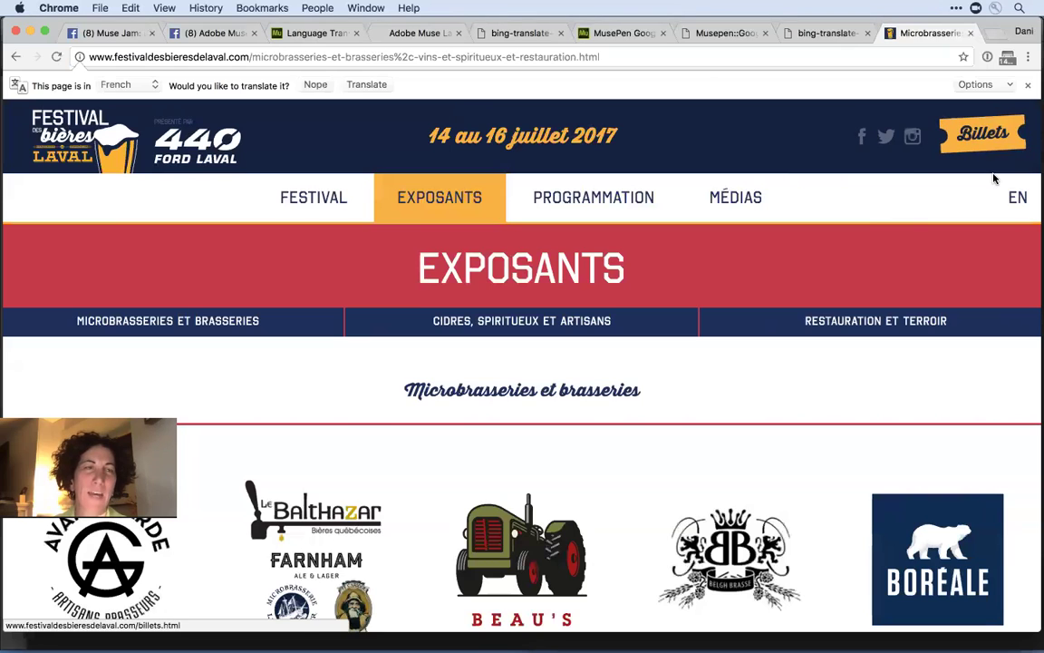
{"action": "mouse_move", "coordinate": [496, 209]}
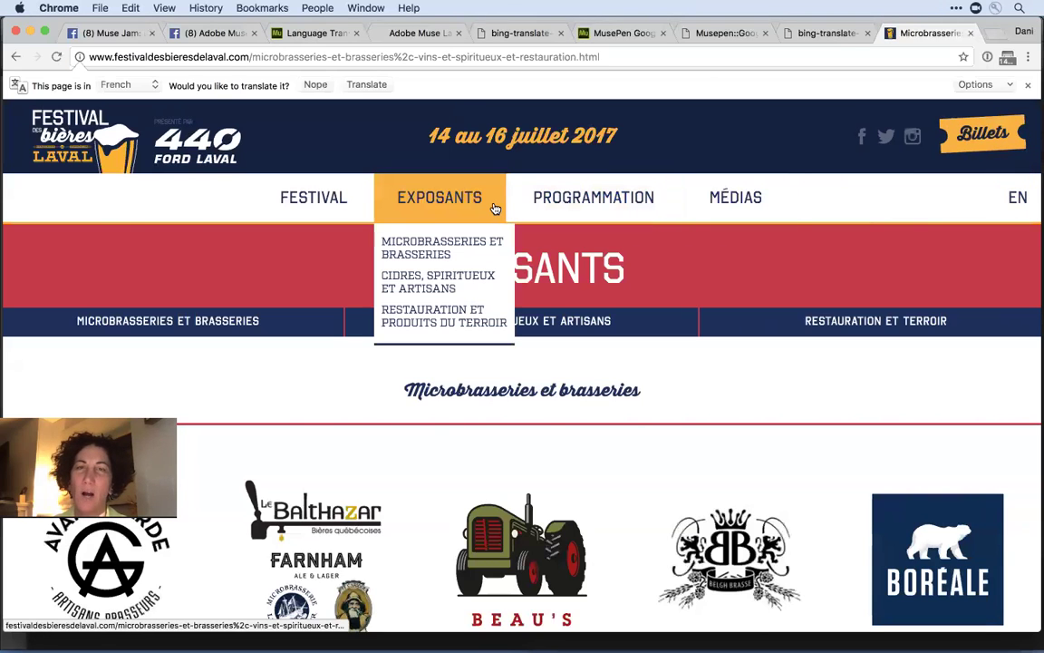
- Switch the festival site to English, view its Media page, and use the FR link to return to French
{"action": "left_click", "coordinate": [1015, 214]}
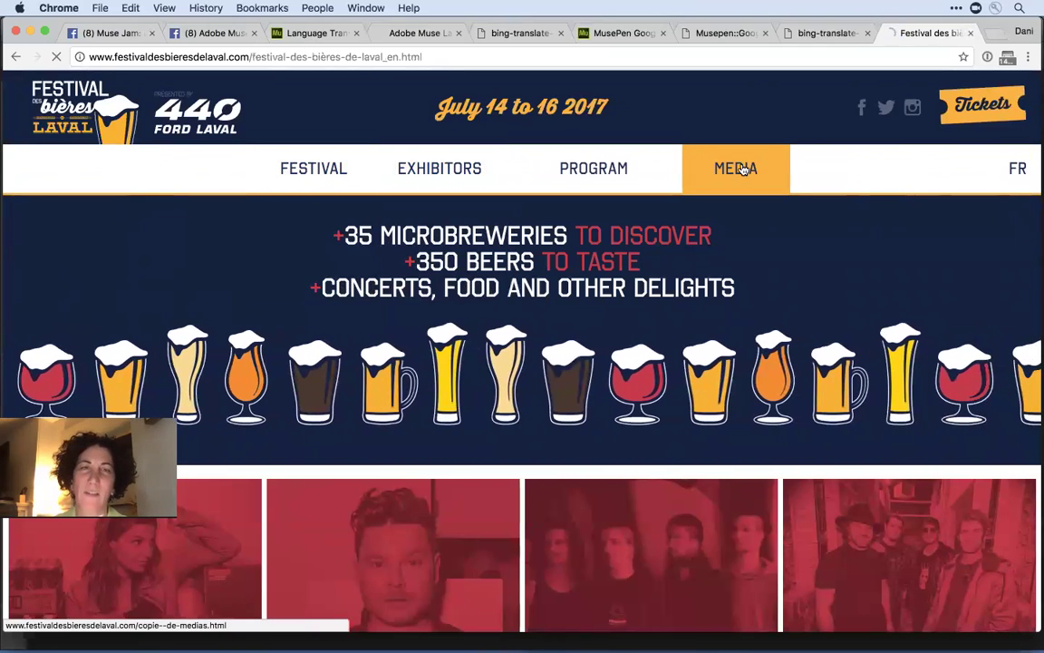
{"action": "left_click", "coordinate": [743, 168]}
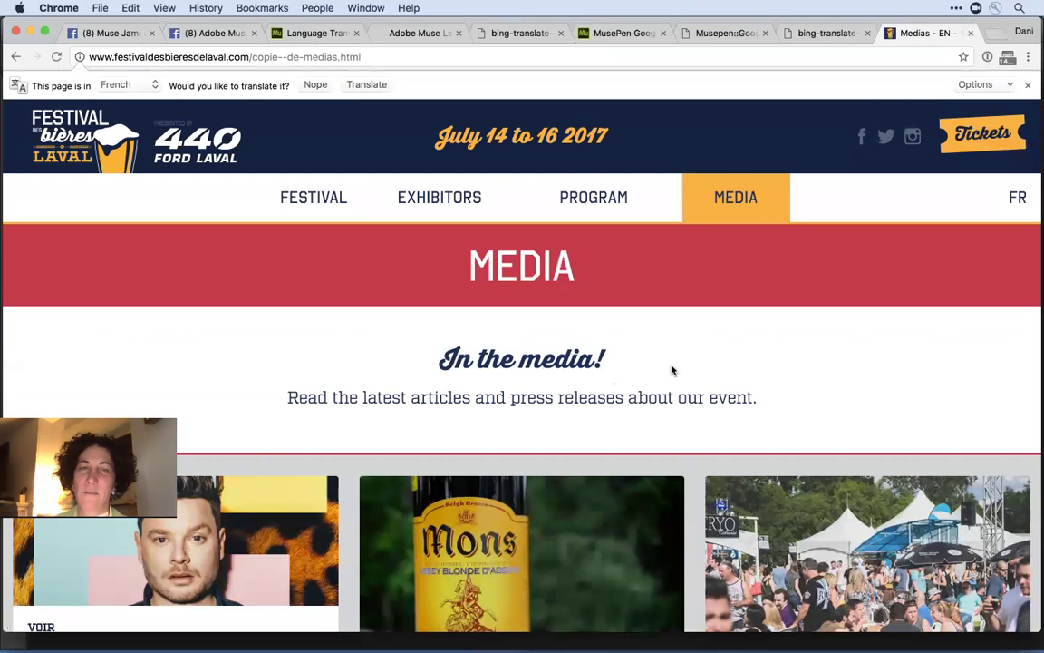
{"action": "left_click", "coordinate": [1018, 197]}
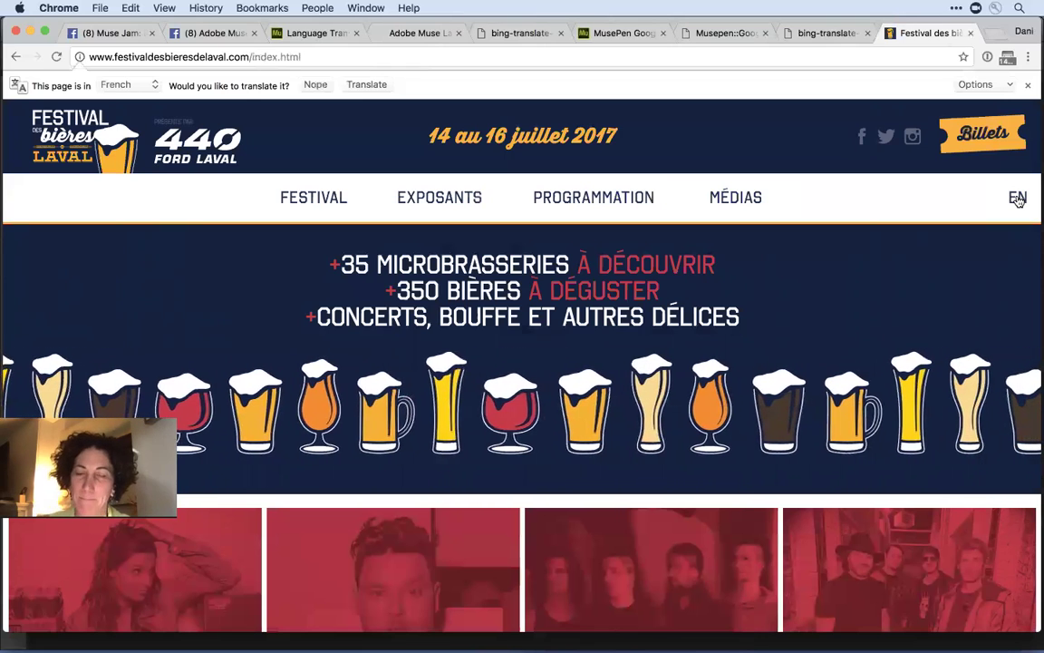
- Switch to Adobe Muse, open the Français master and examine the hyperlink target of the EN text frame
{"action": "key", "text": "super+Tab"}
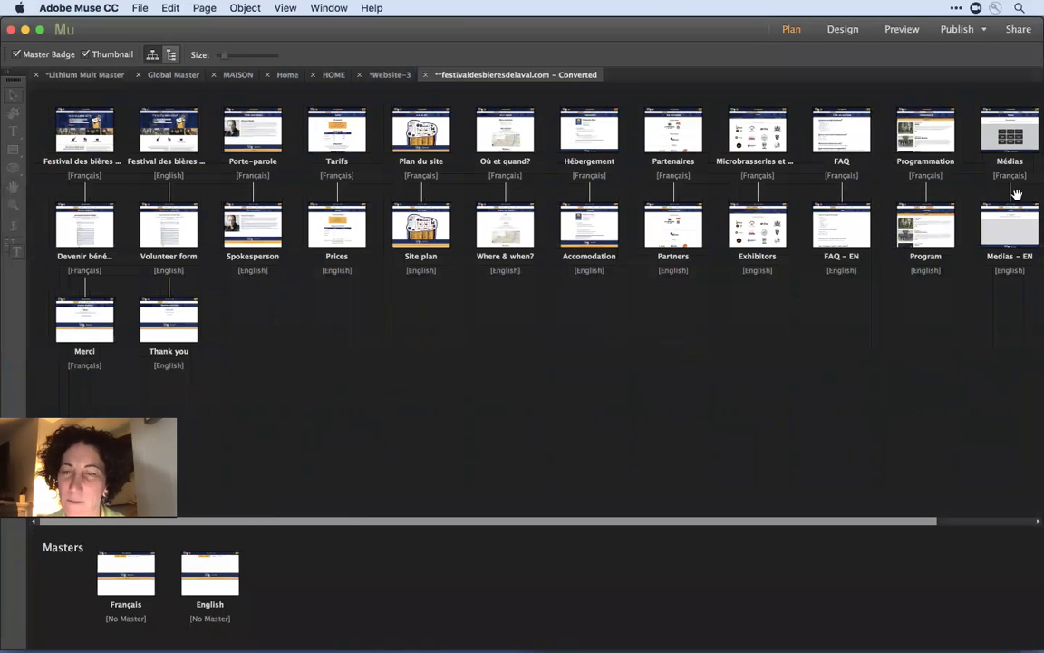
{"action": "mouse_move", "coordinate": [205, 579]}
{"action": "double_click", "coordinate": [125, 569]}
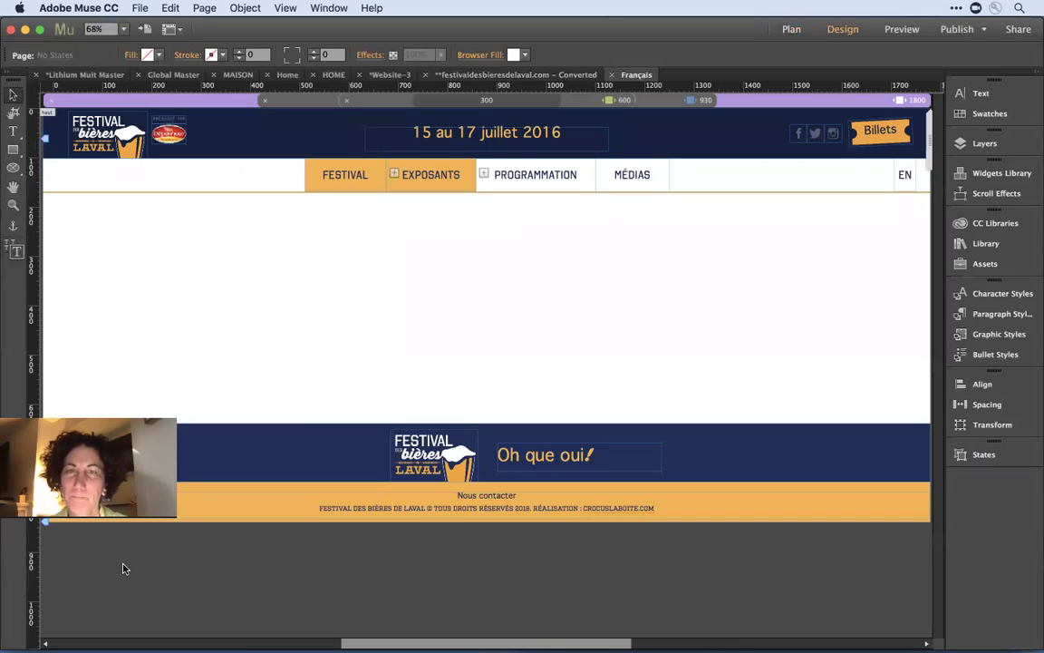
{"action": "key", "text": "super+minus"}
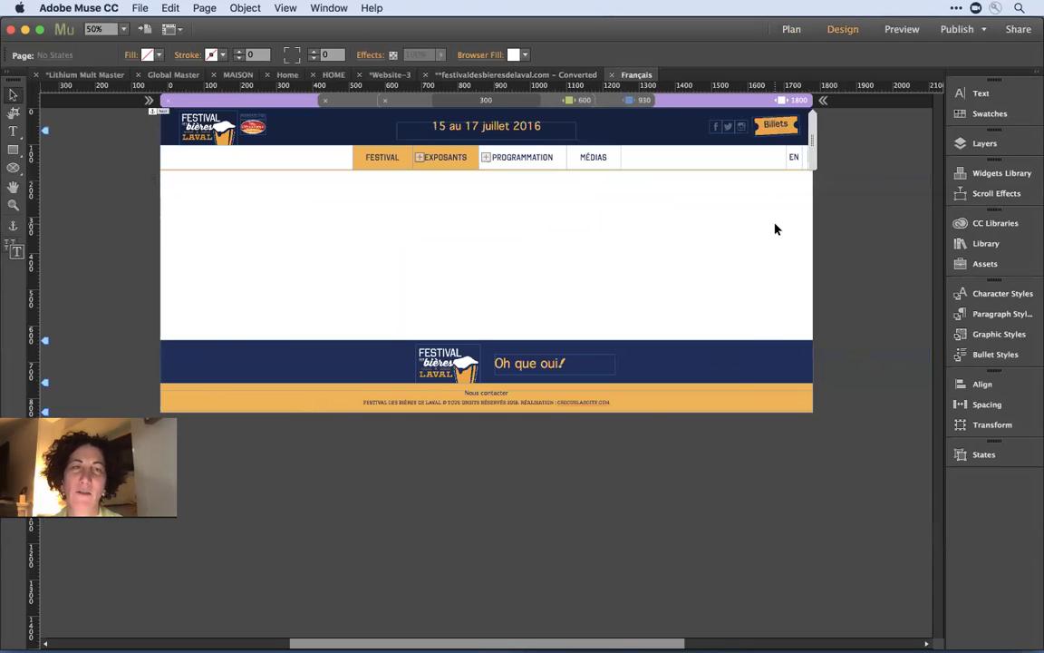
{"action": "left_click", "coordinate": [794, 159]}
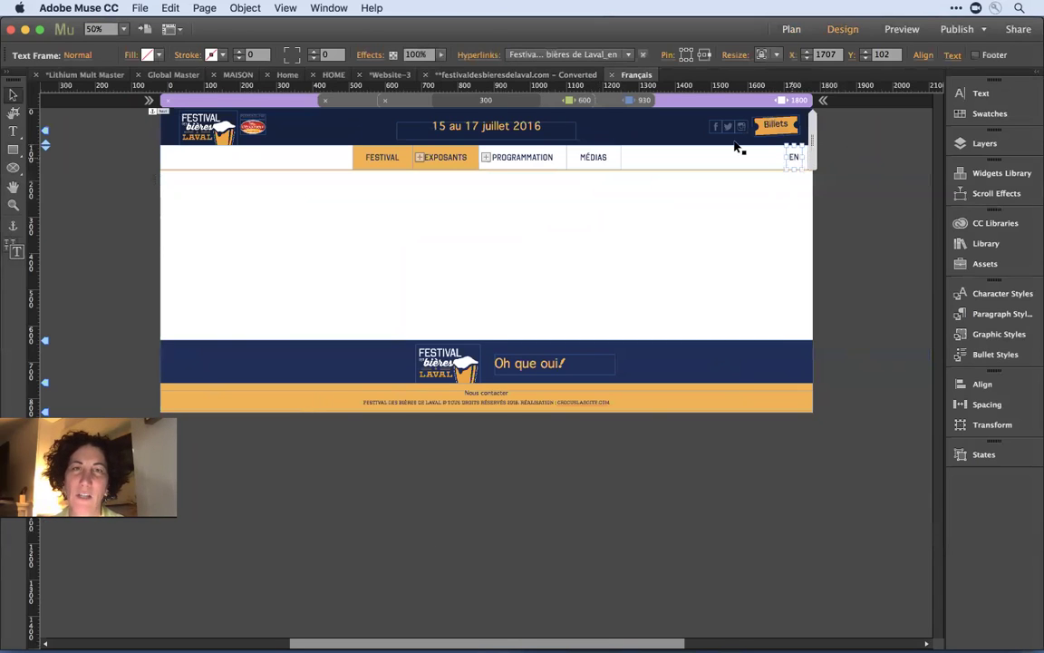
{"action": "left_click", "coordinate": [629, 57]}
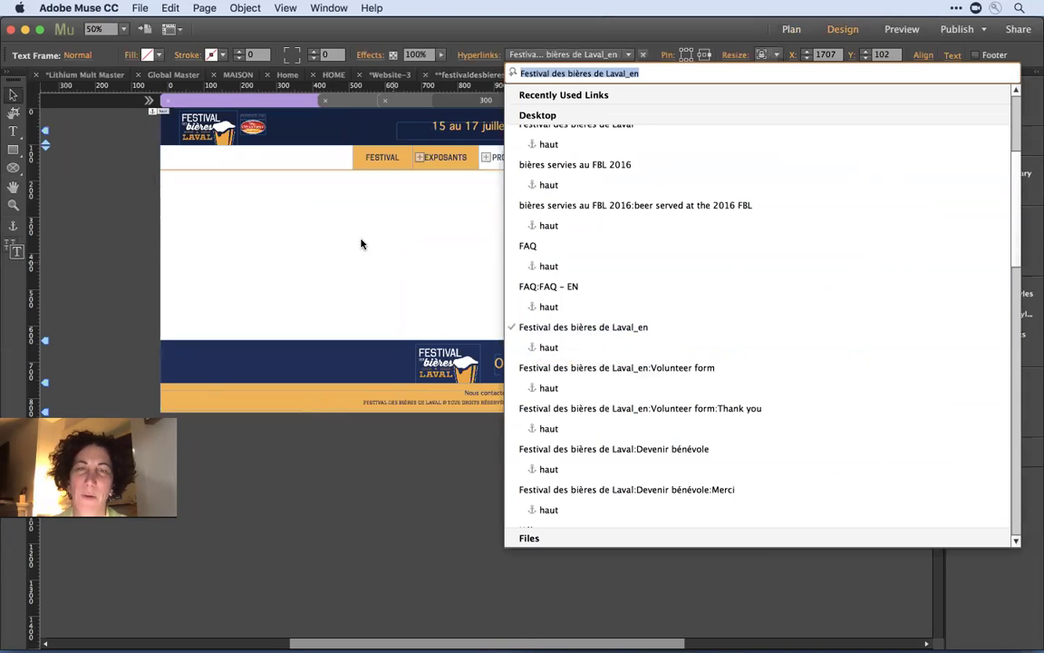
{"action": "left_click", "coordinate": [329, 255]}
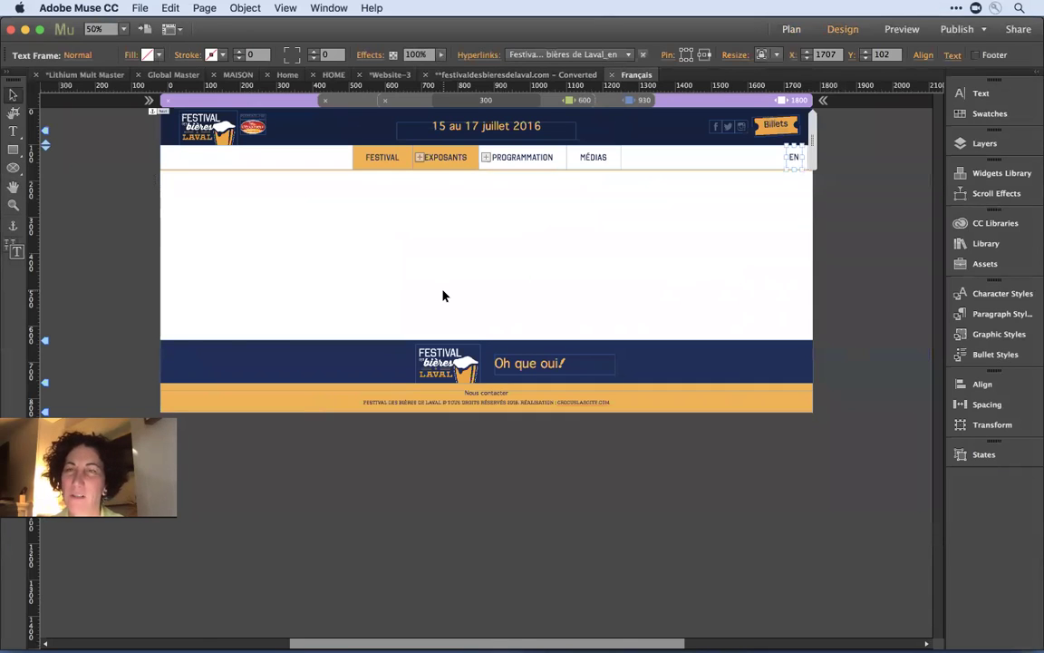
- View the site plan, reopen the Français master and inspect the FESTIVAL menu item's composition, trigger and text frame for a hyperlink
{"action": "key", "text": "super+m"}
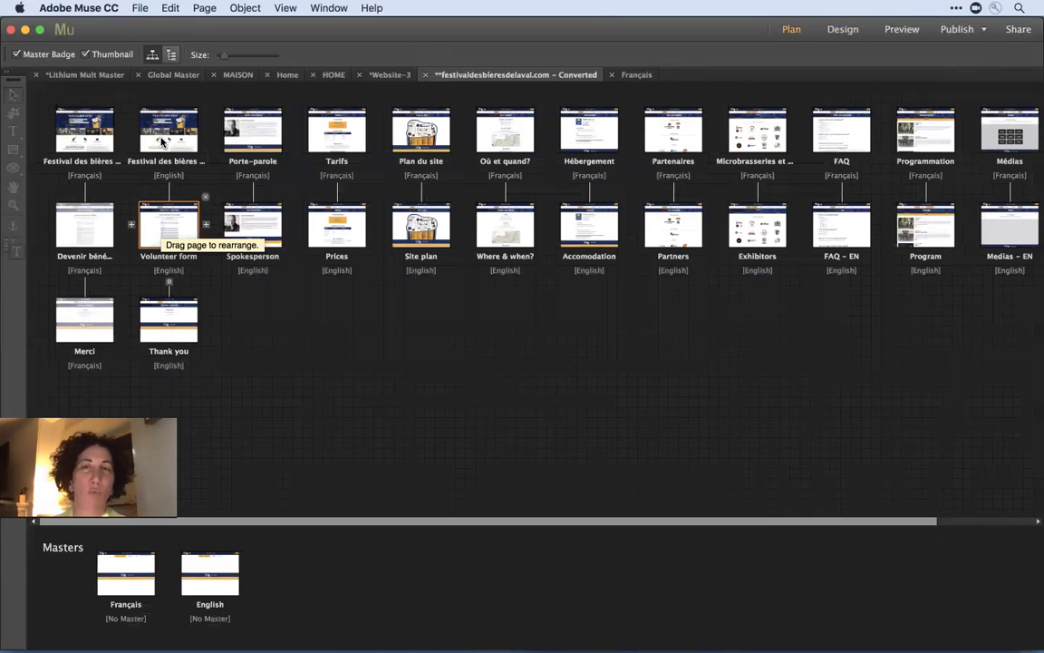
{"action": "double_click", "coordinate": [119, 575]}
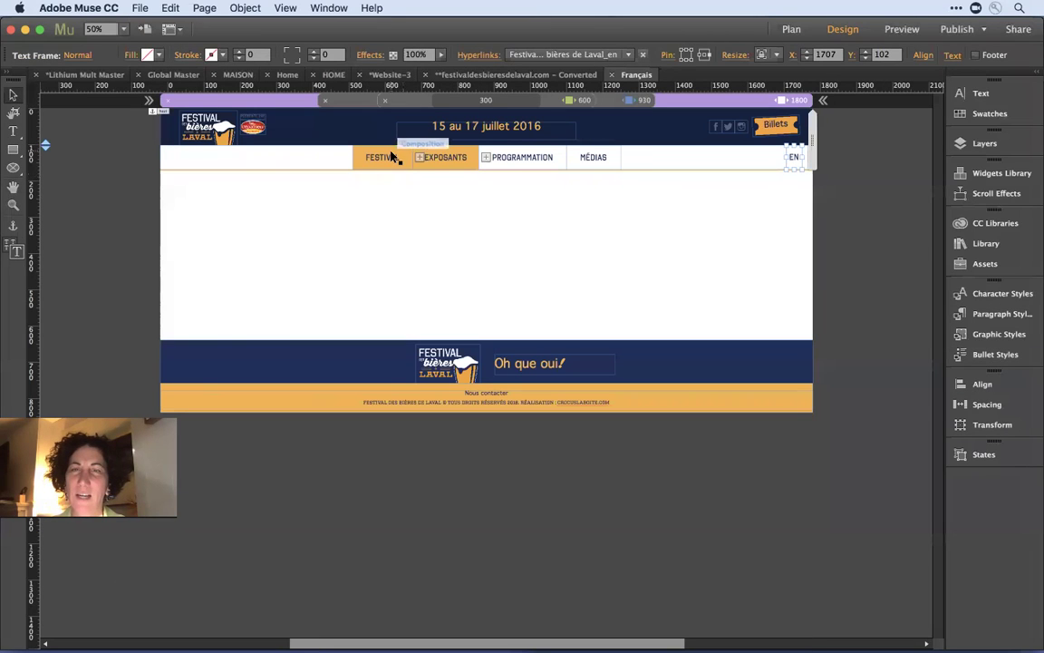
{"action": "left_click", "coordinate": [393, 158]}
{"action": "left_click", "coordinate": [393, 157]}
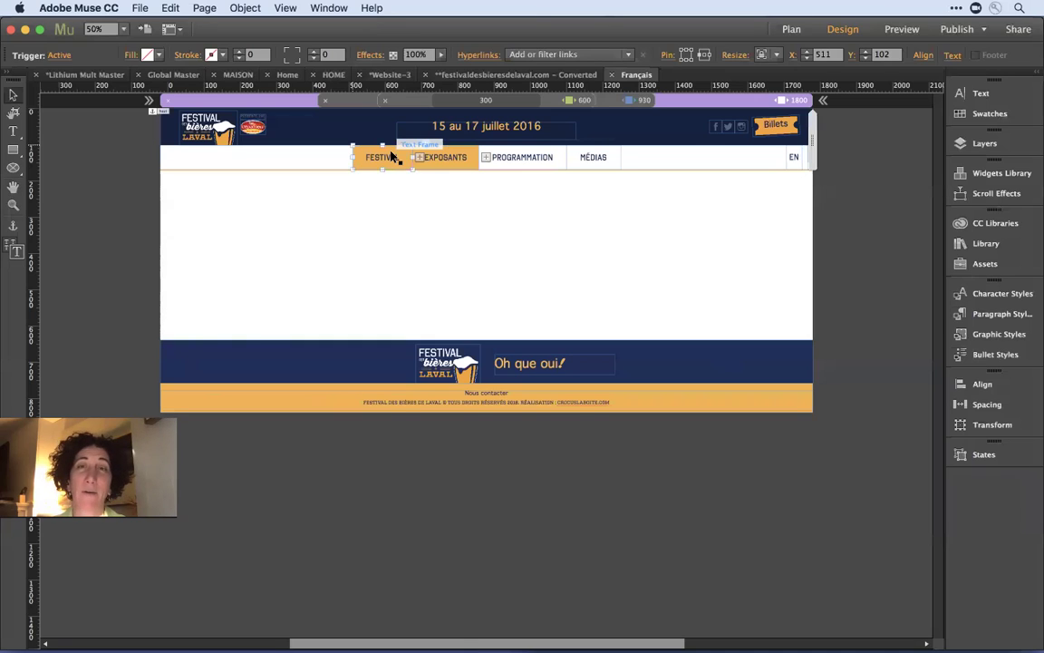
{"action": "left_click", "coordinate": [393, 157]}
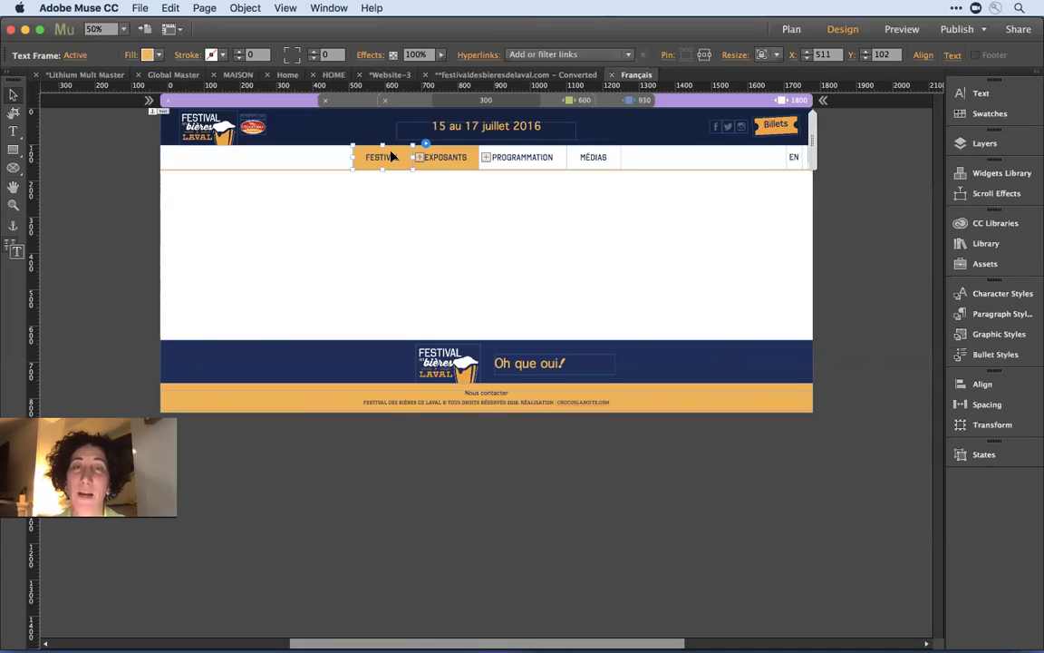
{"action": "key", "text": "Escape"}
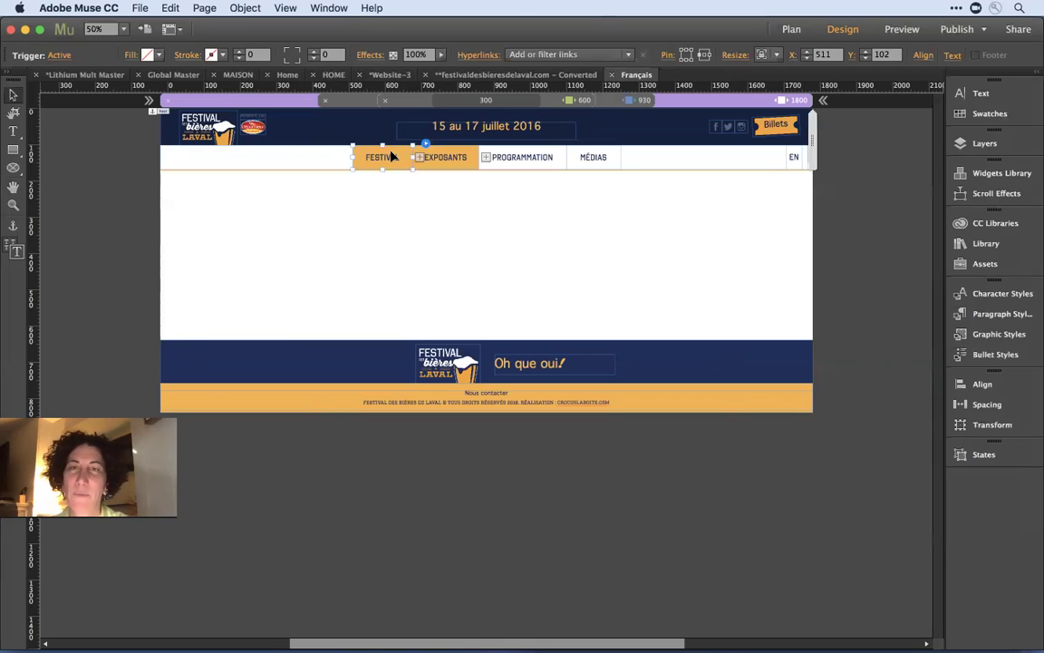
{"action": "key", "text": "Escape"}
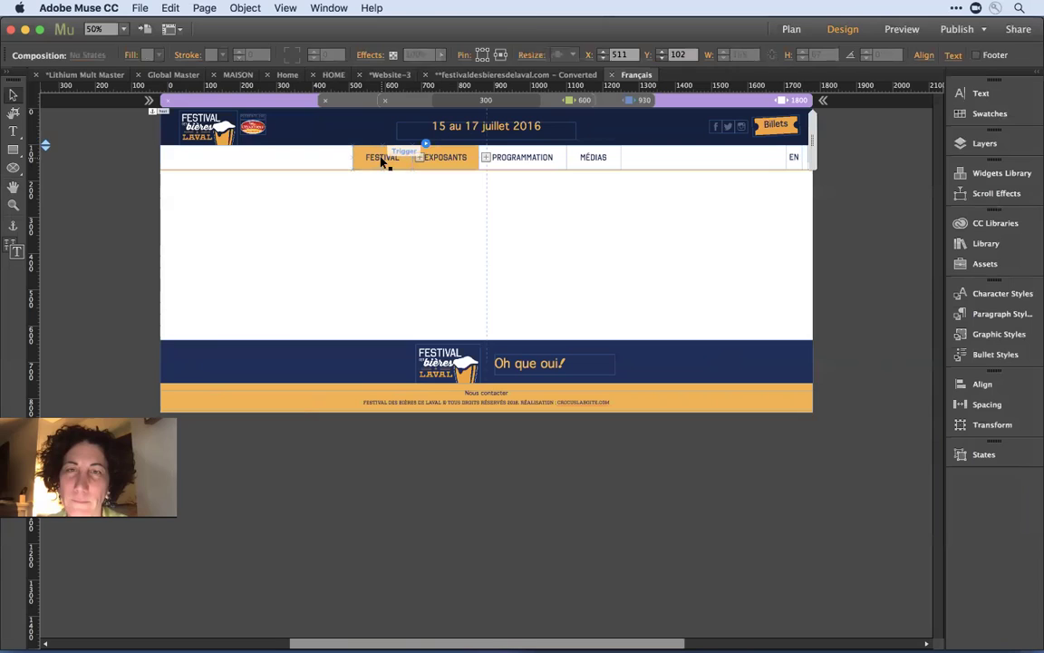
{"action": "left_click", "coordinate": [382, 160]}
{"action": "left_click", "coordinate": [382, 160]}
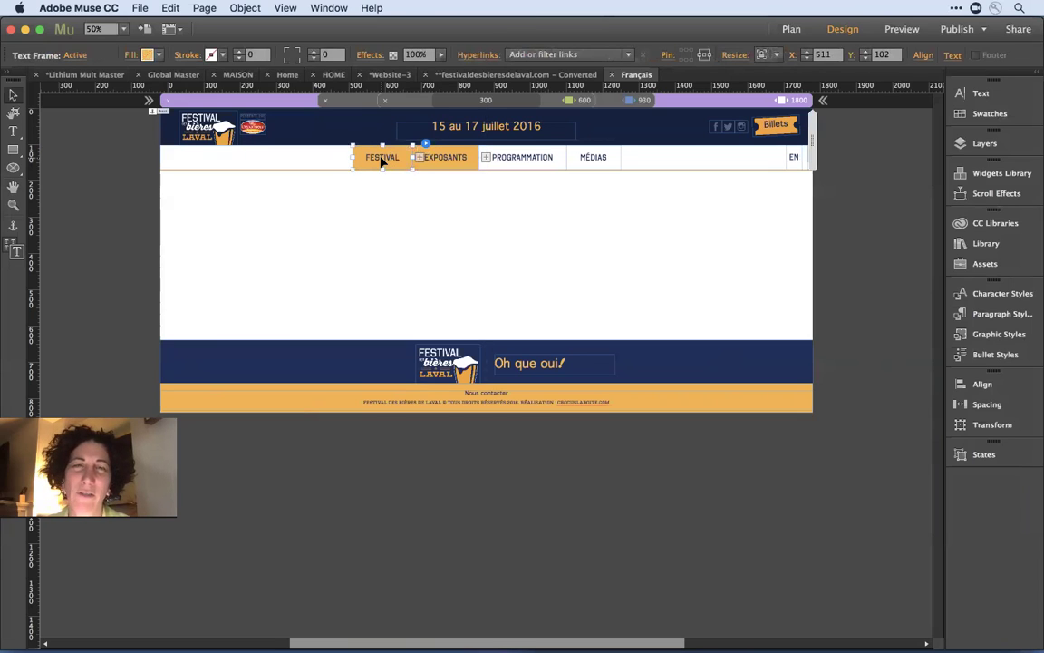
- Check the hyperlinks assigned to the EXPOSANTS trigger and the PROGRAMMATION text frame in the Français master's menu
{"action": "left_click", "coordinate": [452, 159]}
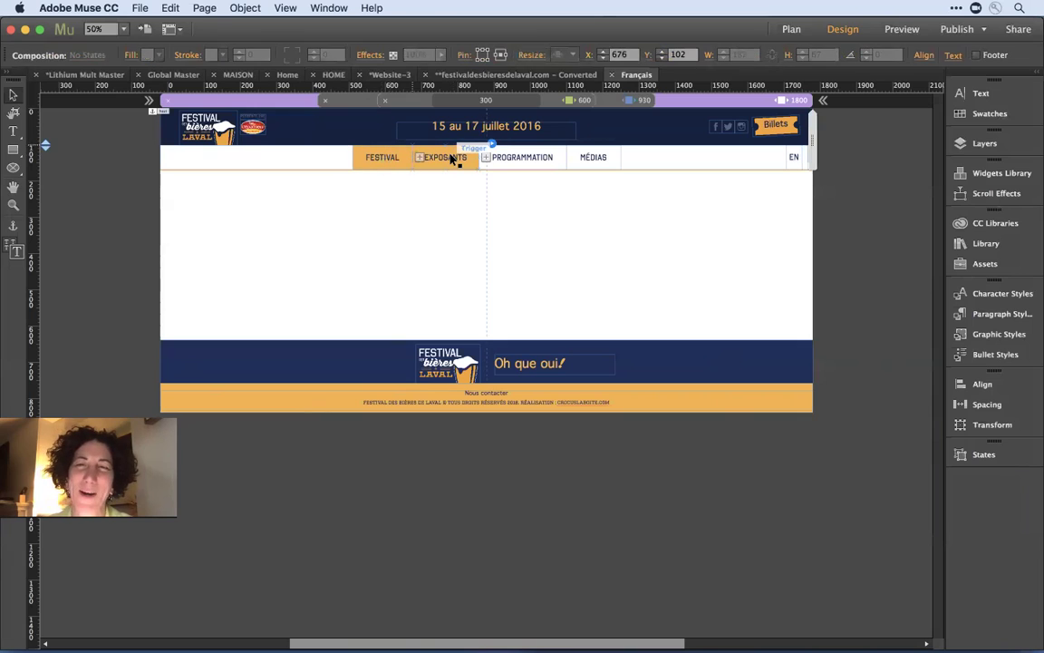
{"action": "left_click", "coordinate": [452, 159]}
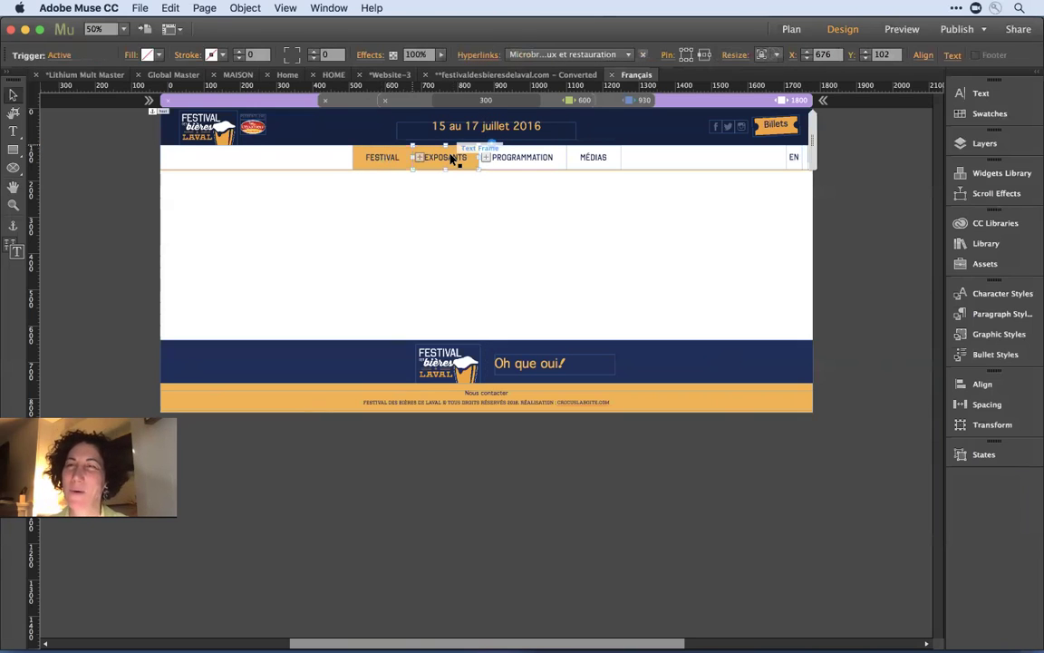
{"action": "left_click", "coordinate": [525, 159]}
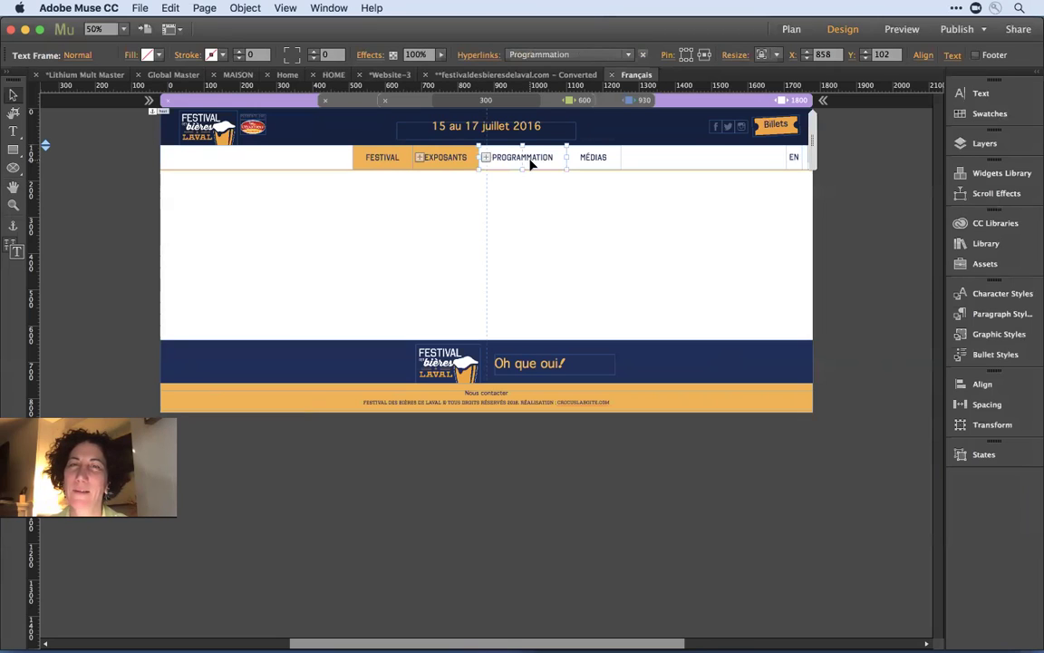
- Check the hyperlink assigned to the MÉDIAS text frame and inspect the EXPOSANTS composition in the Français master's menu
{"action": "left_click", "coordinate": [591, 158]}
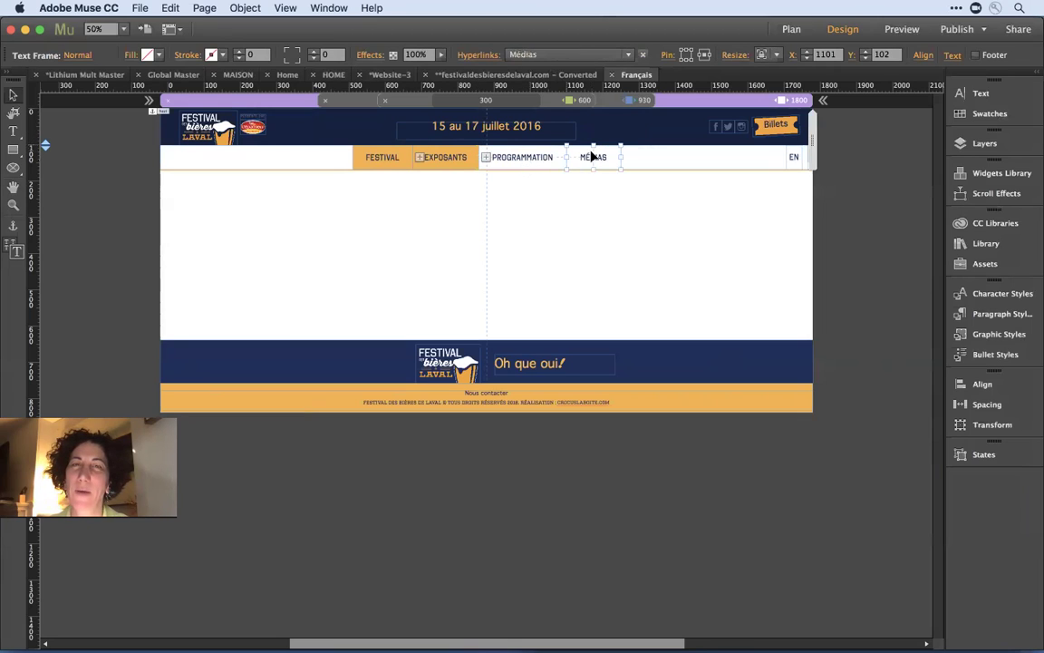
{"action": "left_click", "coordinate": [445, 164]}
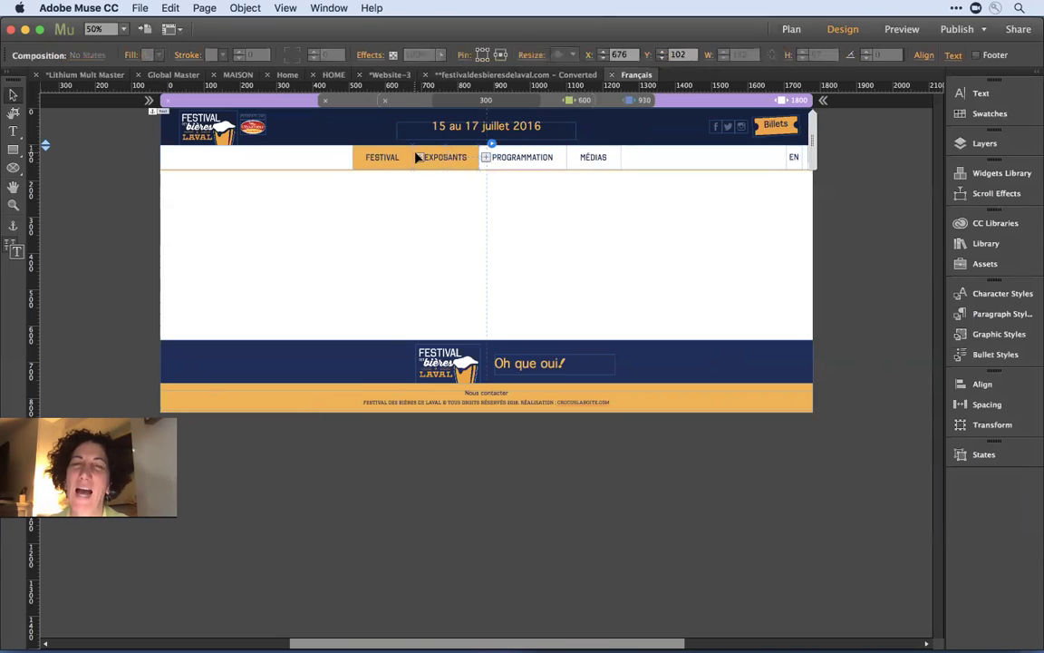
{"action": "right_click", "coordinate": [467, 160]}
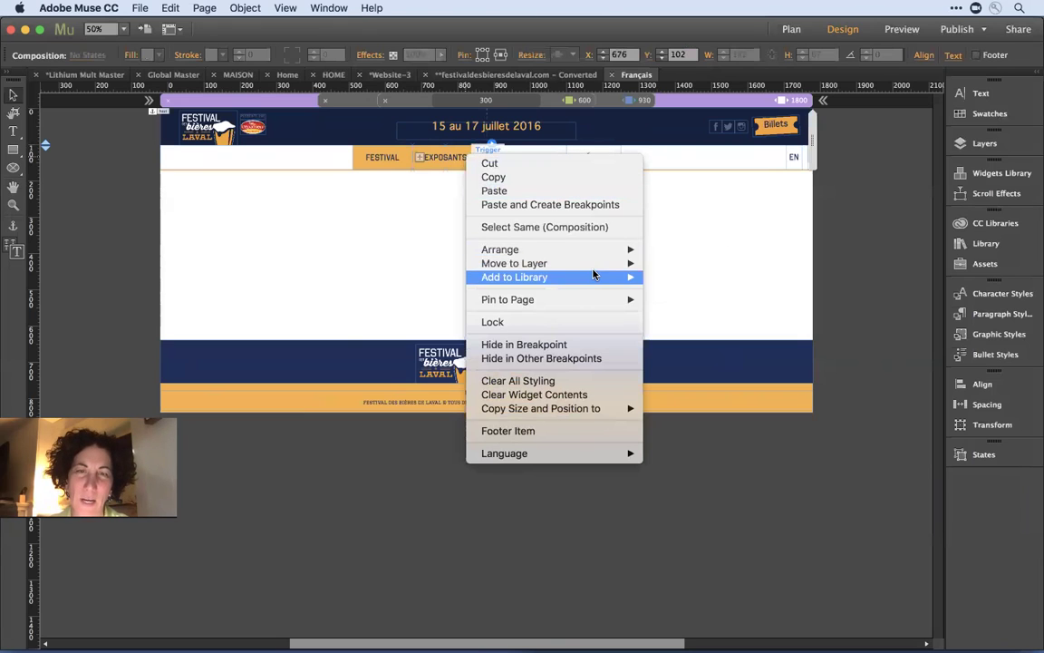
{"action": "left_click", "coordinate": [400, 207]}
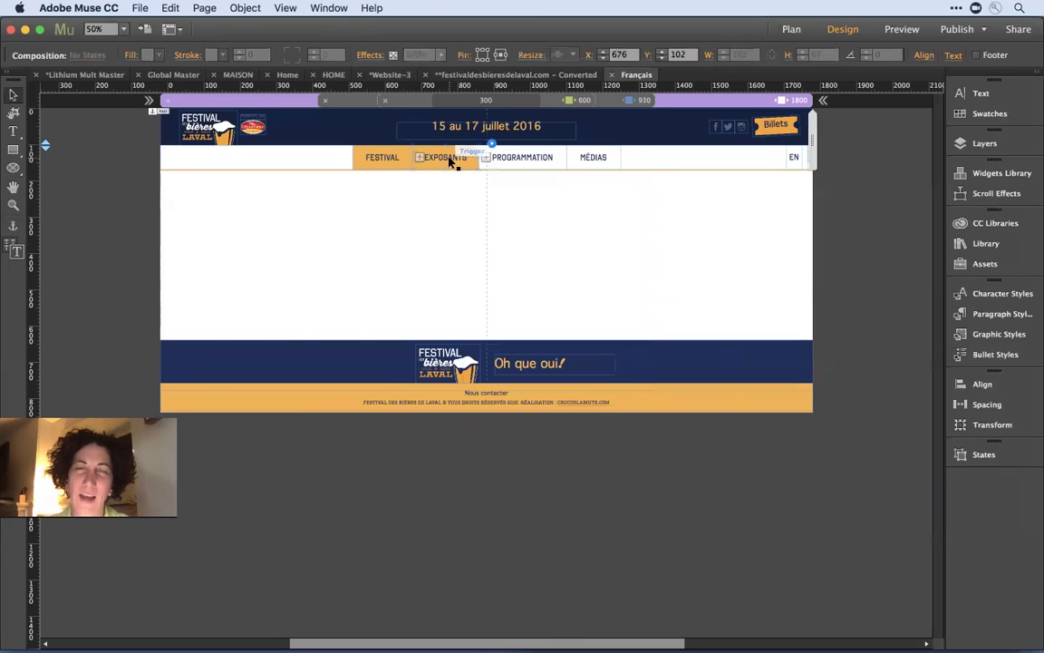
- Enable showing lightbox parts while editing for the EXPOSANTS composition so its submenu can be worked on
{"action": "left_click", "coordinate": [449, 156]}
{"action": "left_click", "coordinate": [490, 144]}
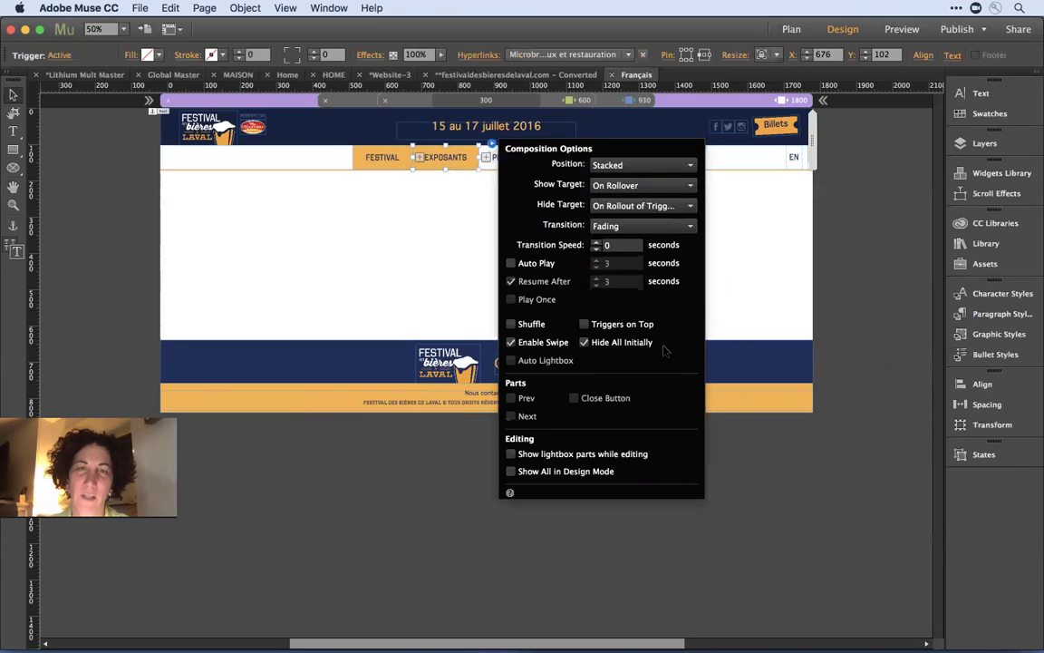
{"action": "left_click", "coordinate": [556, 456]}
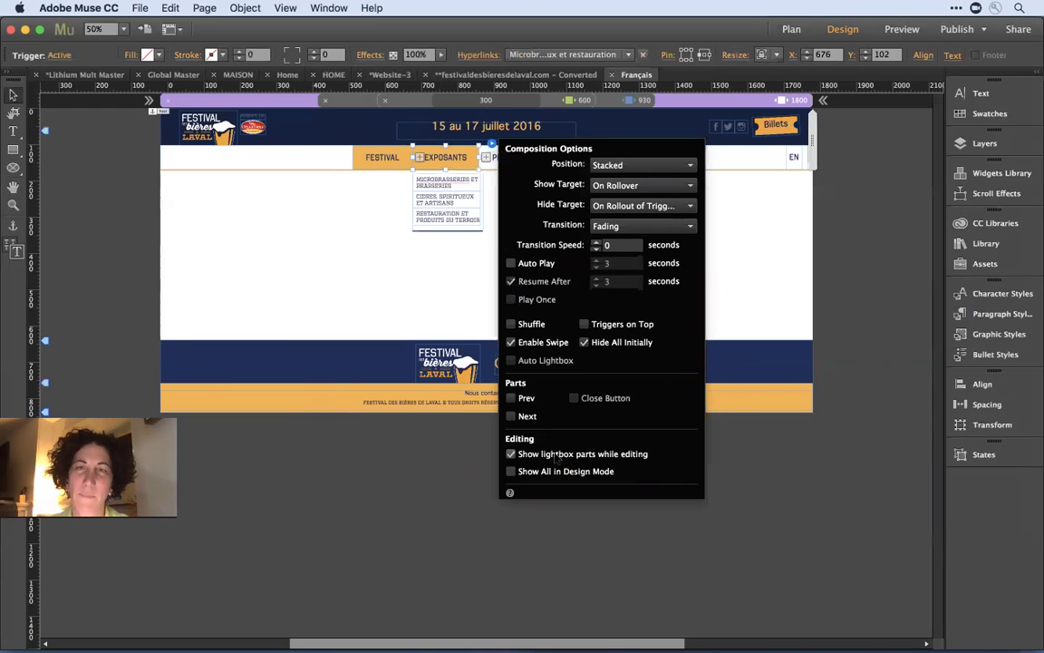
{"action": "left_click", "coordinate": [273, 217]}
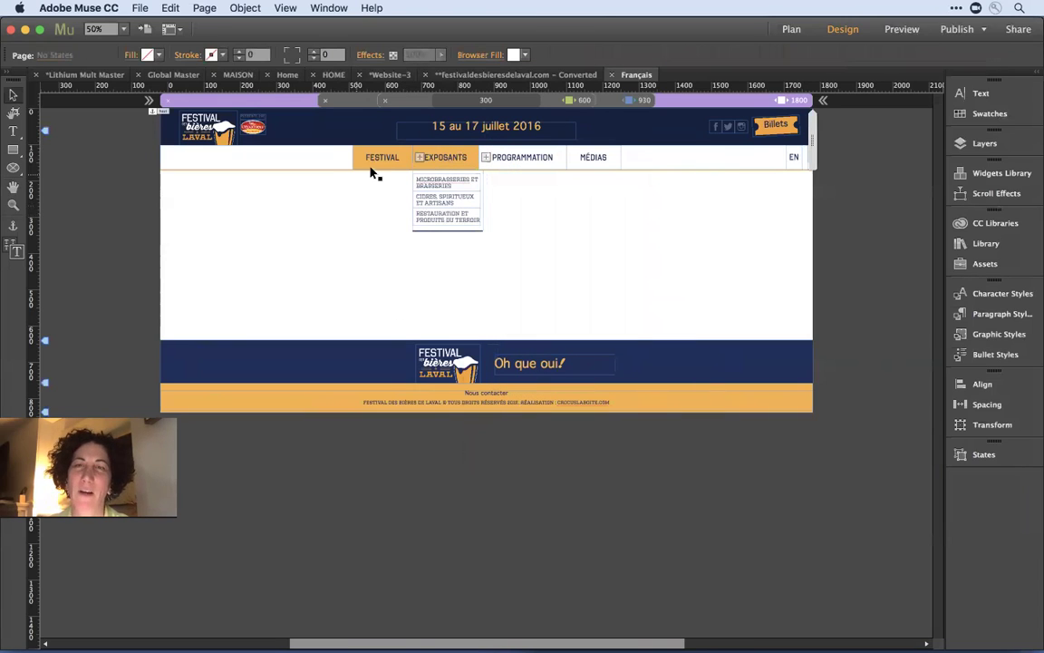
- Check the hyperlink assigned to the MICROBRASSERIES ET BRASSERIES text frame in the EXPOSANTS submenu
{"action": "left_click", "coordinate": [435, 186]}
{"action": "left_click", "coordinate": [432, 185]}
{"action": "left_click", "coordinate": [427, 184]}
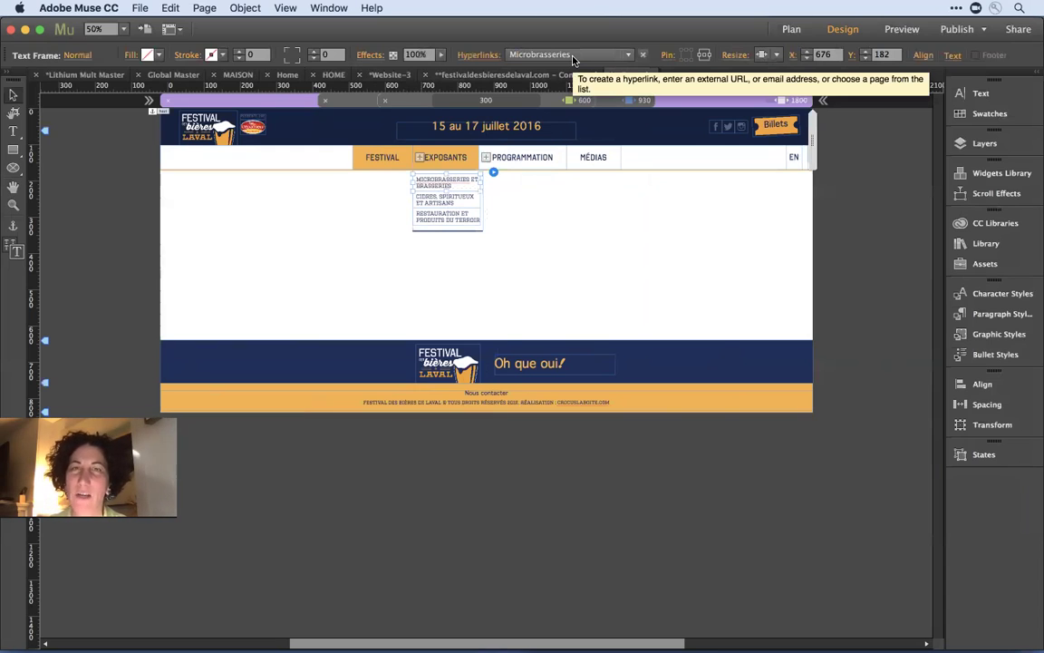
{"action": "left_click", "coordinate": [621, 313]}
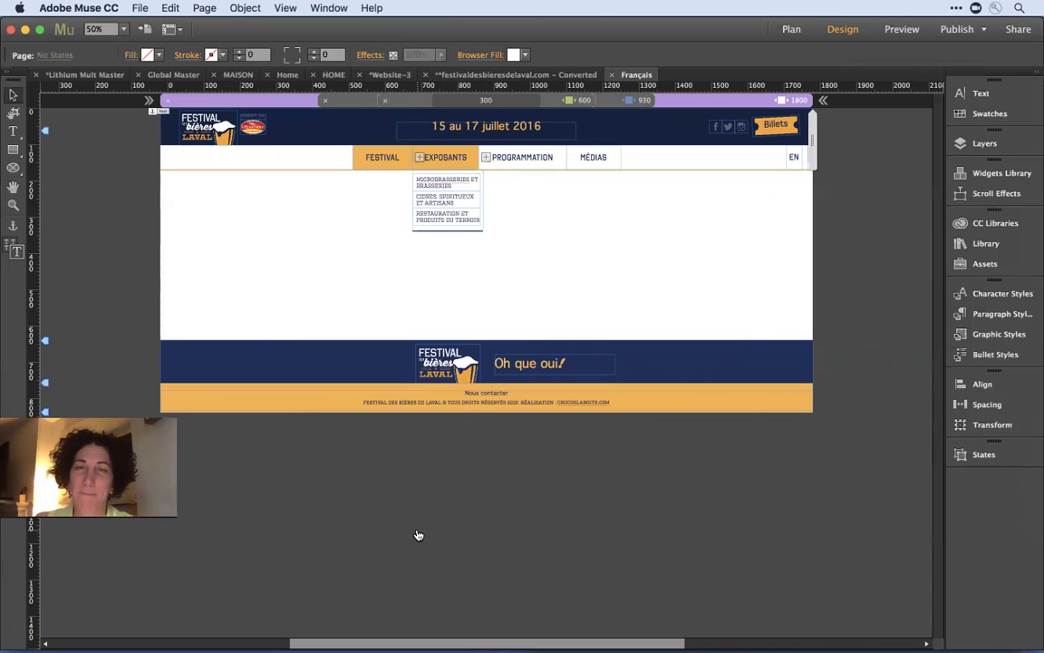
- Switch to Finder and open Zorita+–+website+2015+–+v100.muse from the _Mu_Multi_Lingual folder with Adobe Muse CC 2018 Branded (2017.1.0)
{"action": "key", "text": "super+Tab"}
{"action": "key", "text": "super+Tab"}
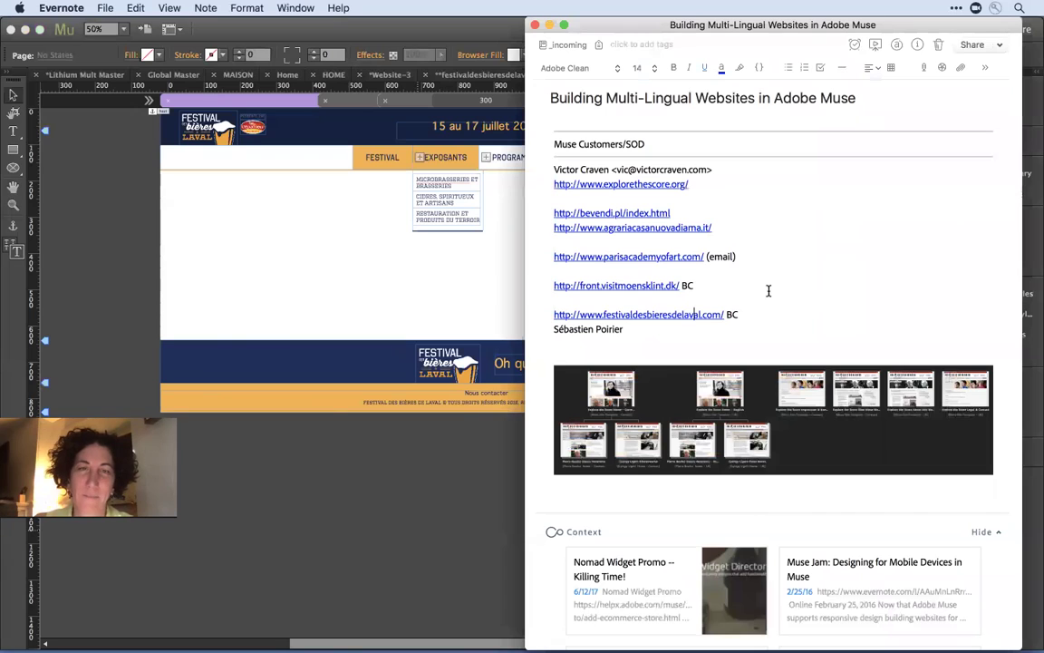
{"action": "key", "text": "super+Tab"}
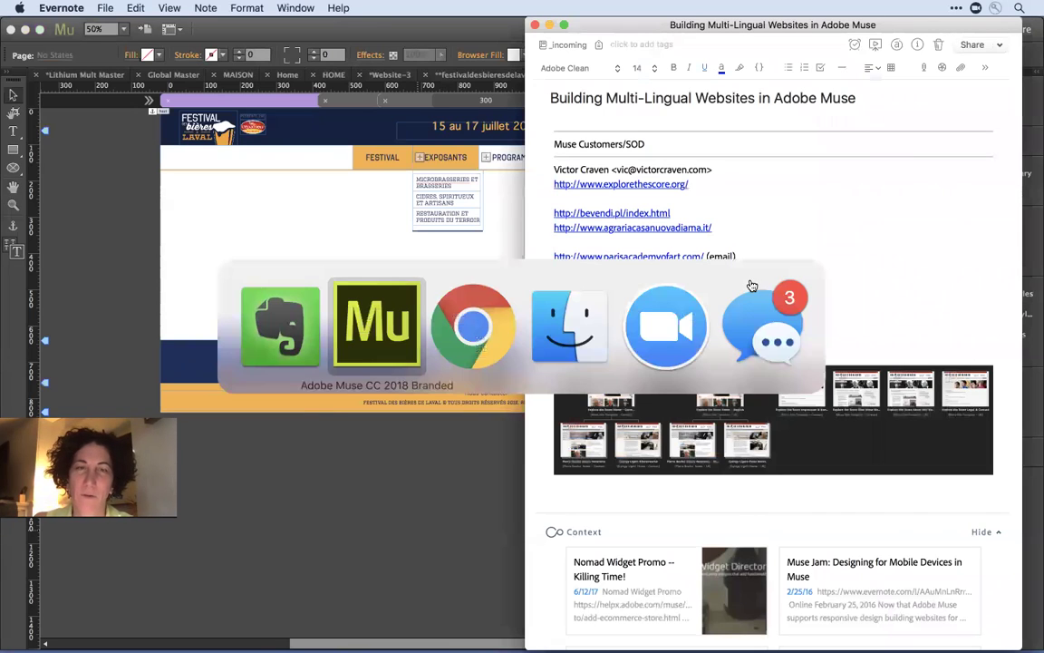
{"action": "key", "text": "super+Tab"}
{"action": "key", "text": "super+Tab"}
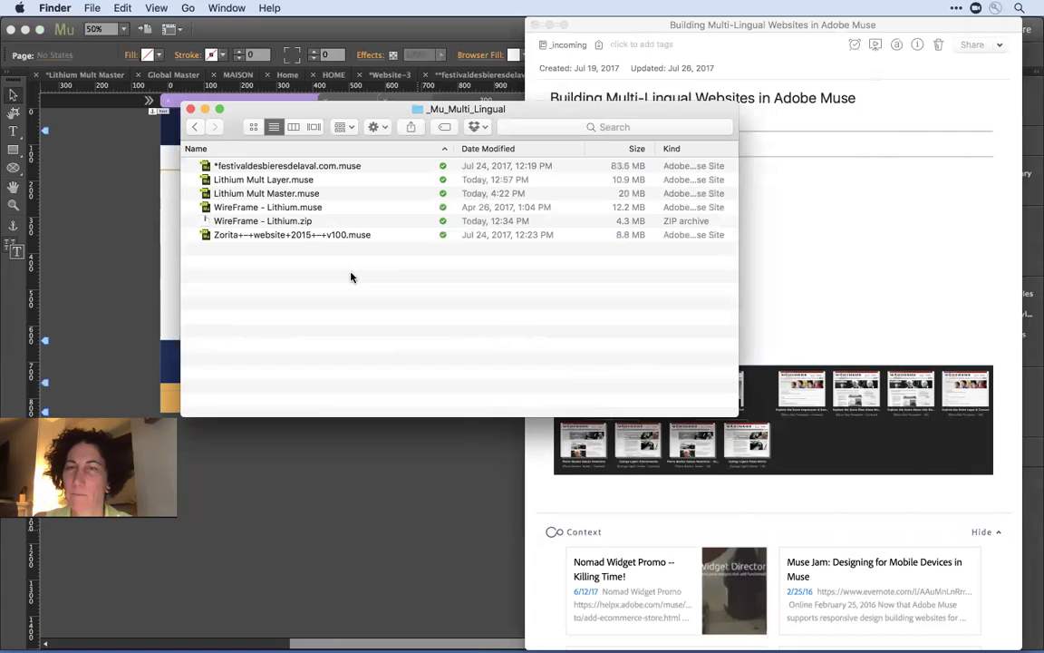
{"action": "left_click", "coordinate": [296, 236]}
{"action": "right_click", "coordinate": [297, 237]}
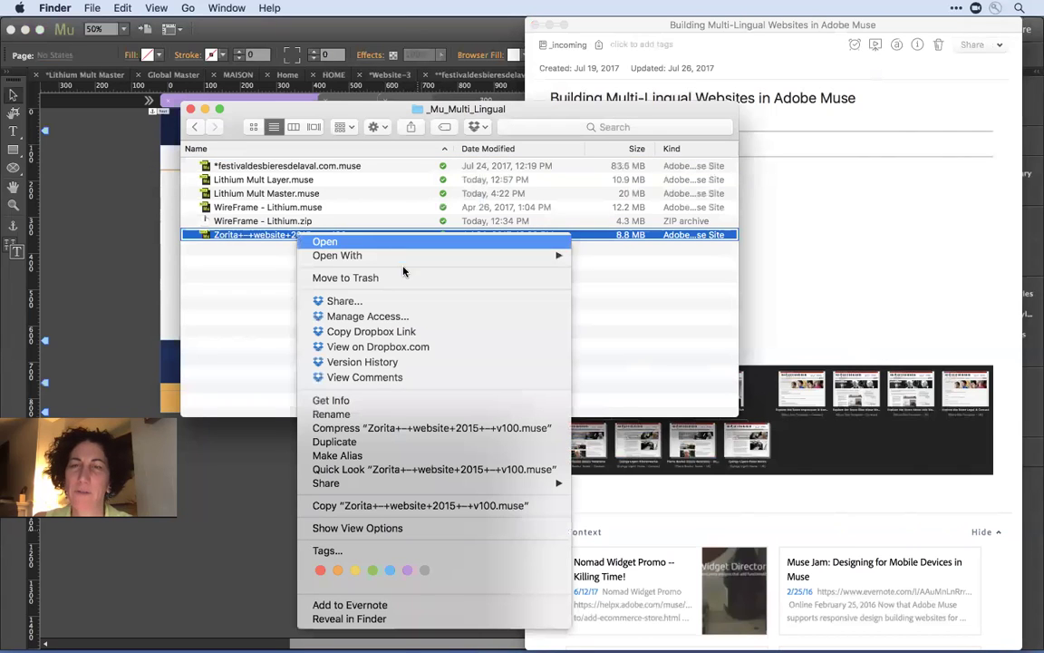
{"action": "mouse_move", "coordinate": [409, 261]}
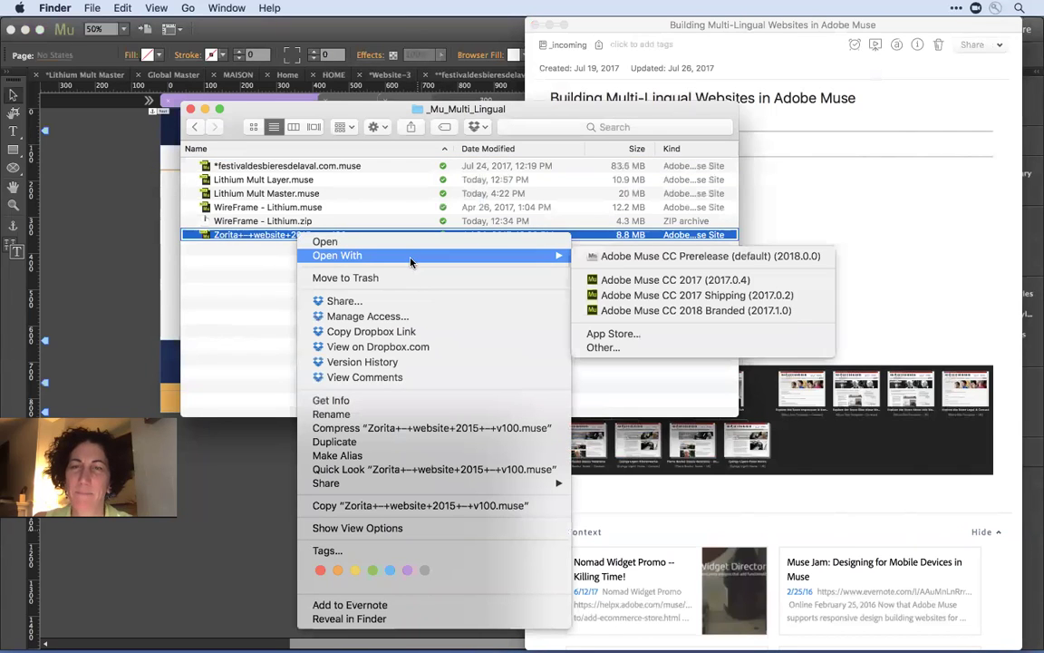
{"action": "left_click", "coordinate": [689, 310]}
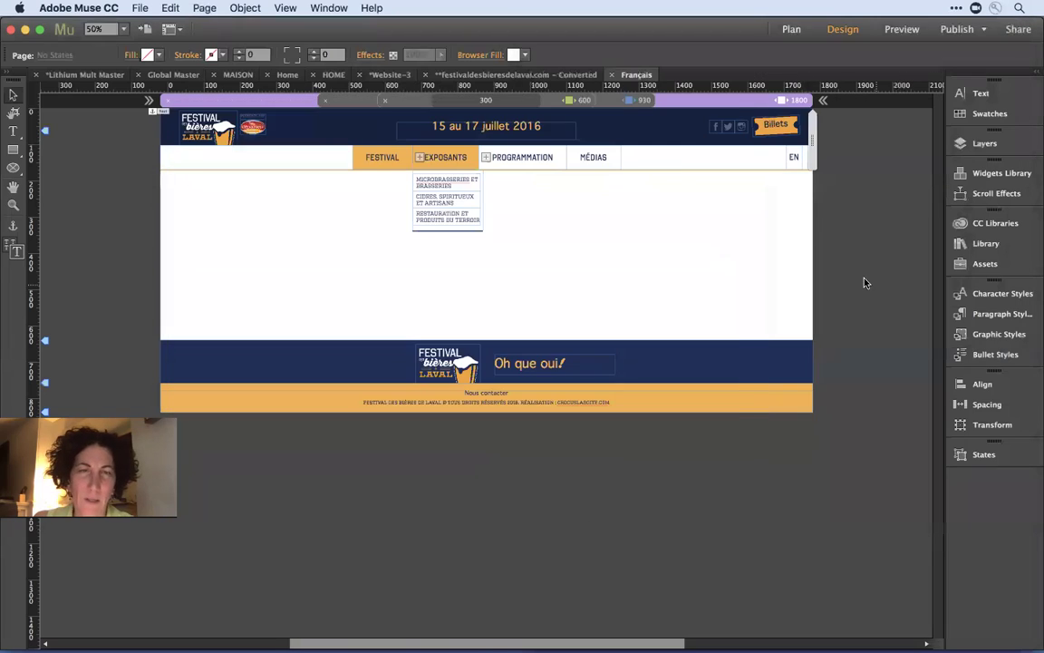
- Switch to Evernote, open the parisacademyofart.com link from the note, and compare the site's Classes page in English and French
{"action": "key", "text": "super+Tab"}
{"action": "key", "text": "super+Tab"}
{"action": "key", "text": "super+Tab"}
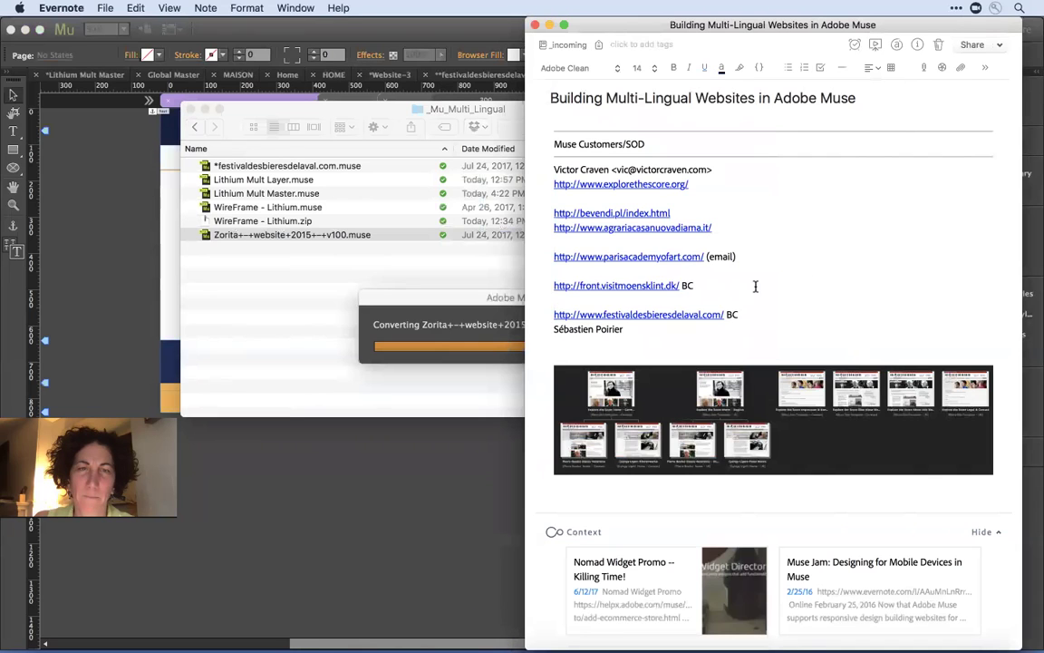
{"action": "left_click", "coordinate": [671, 260]}
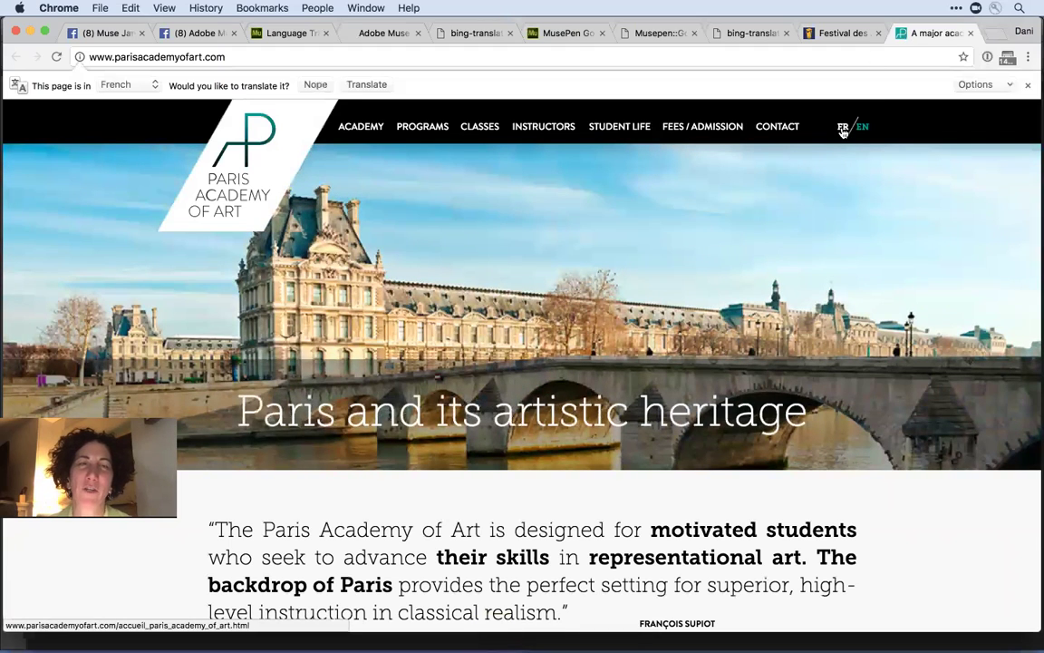
{"action": "left_click", "coordinate": [485, 132]}
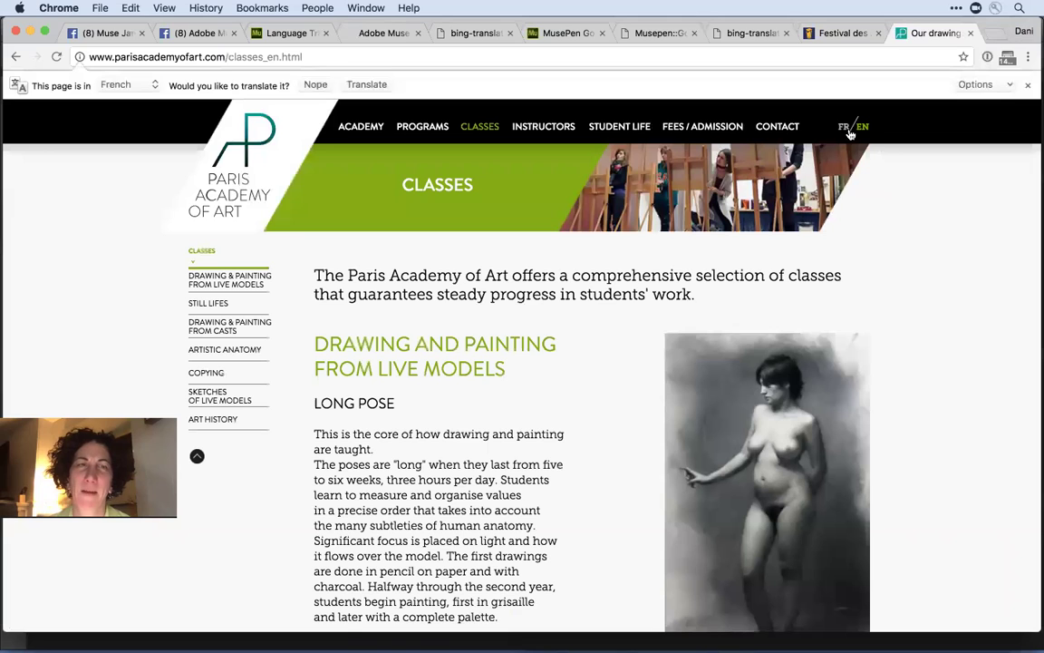
{"action": "left_click", "coordinate": [845, 129]}
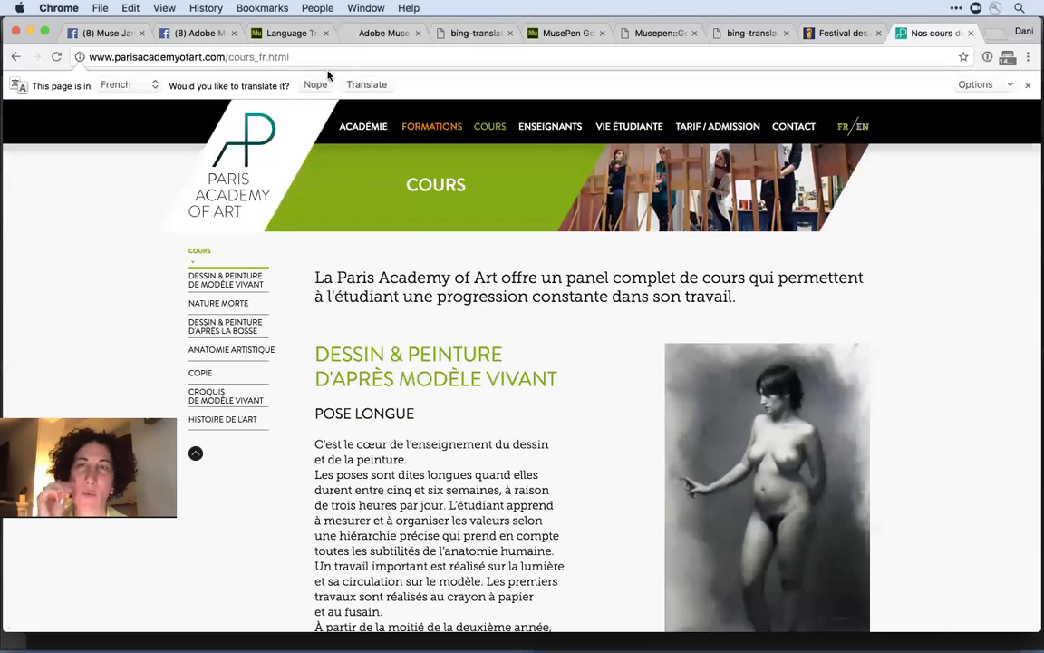
- Load muse.adobe.com in the browser tab showing the Language Translator widget
{"action": "left_click", "coordinate": [290, 33]}
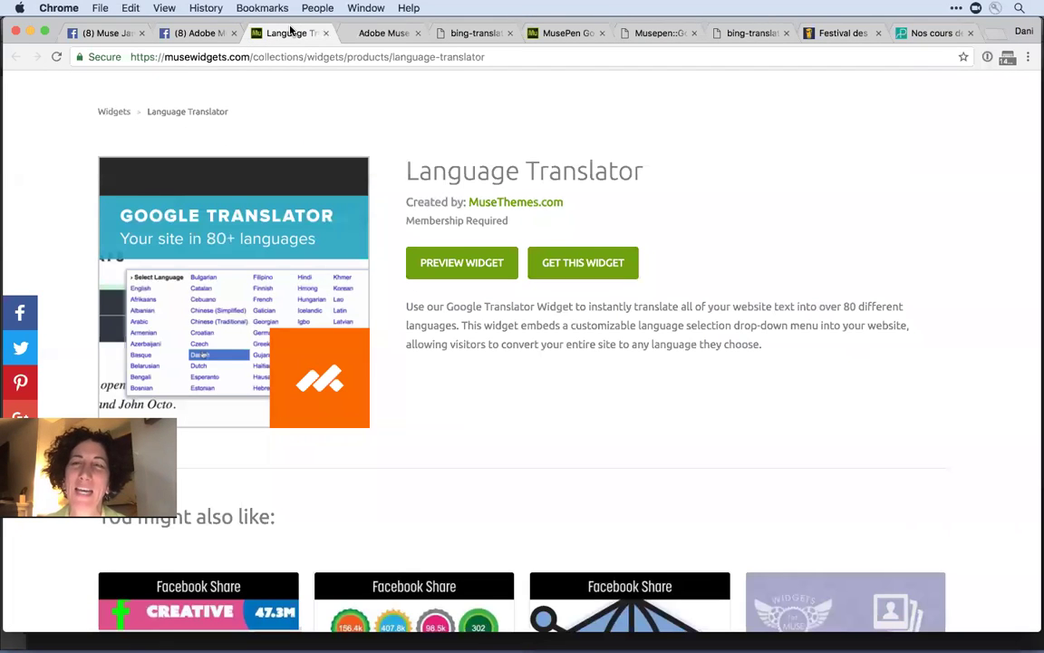
{"action": "left_click", "coordinate": [336, 58]}
{"action": "type", "text": "mau"}
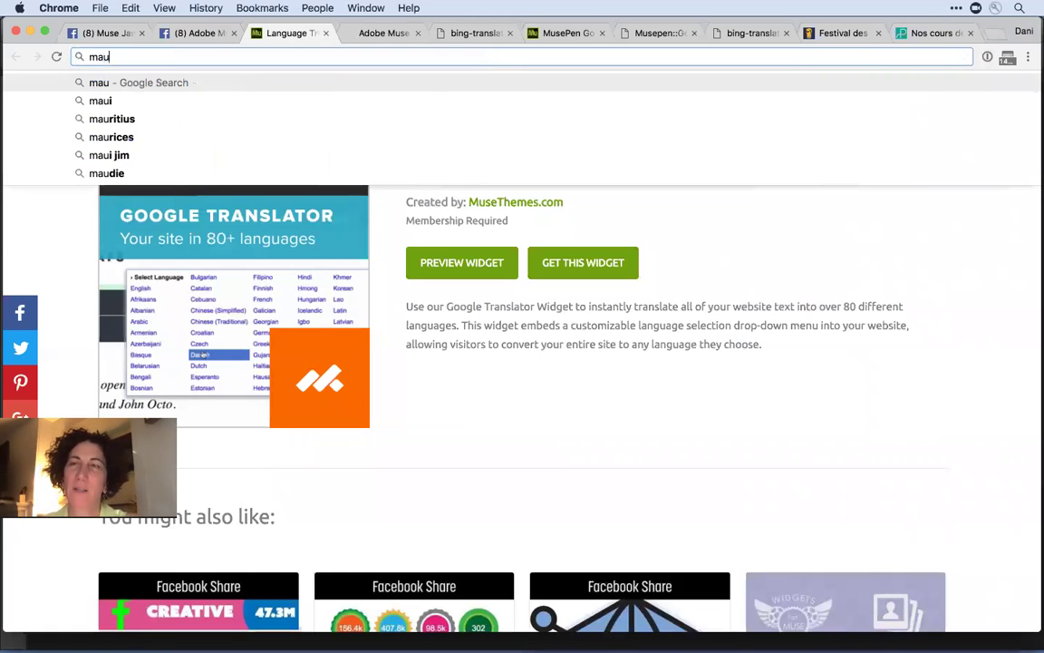
{"action": "key", "text": "BackSpace"}
{"action": "key", "text": "BackSpace"}
{"action": "type", "text": "use.adobe.com"}
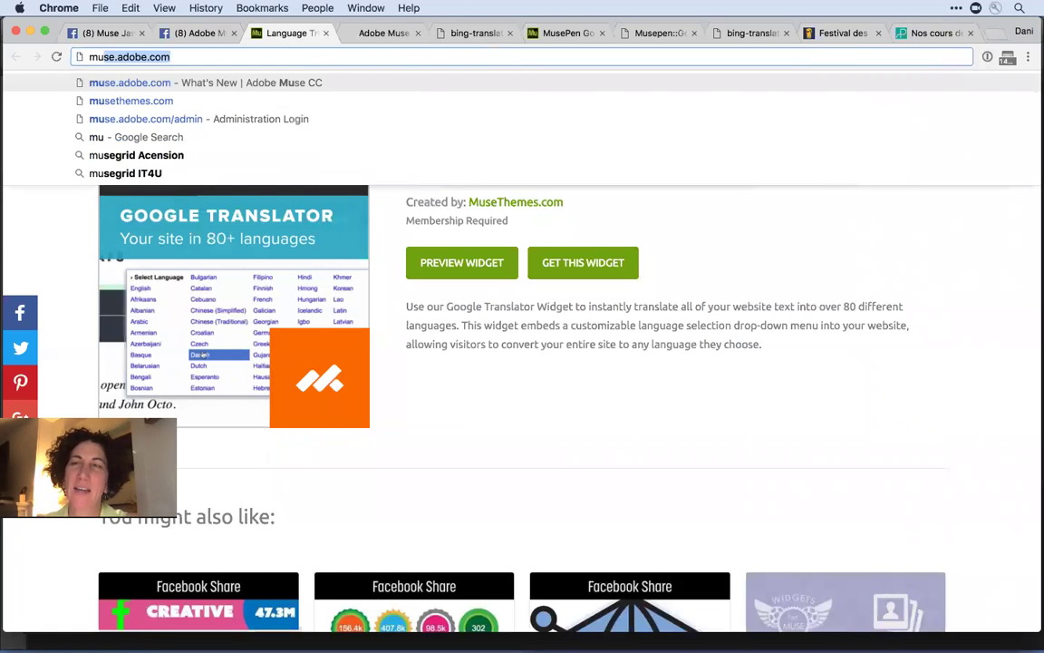
{"action": "key", "text": "Return"}
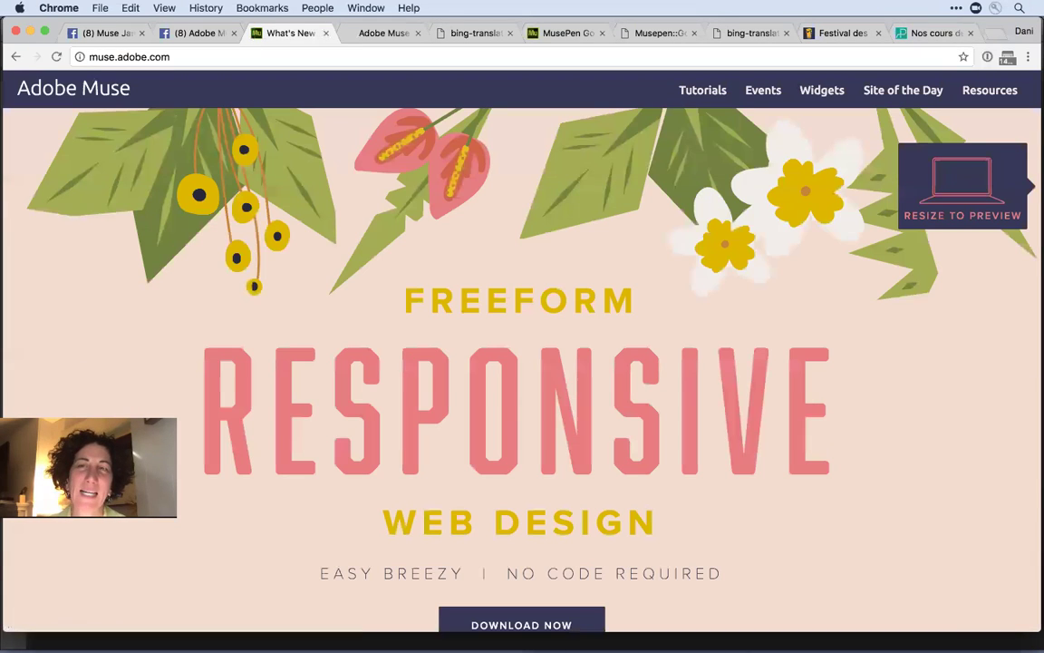
- Browse the upcoming live events and past recordings on the Adobe Muse Events page, and open the Site of the Day page
{"action": "left_click", "coordinate": [755, 95]}
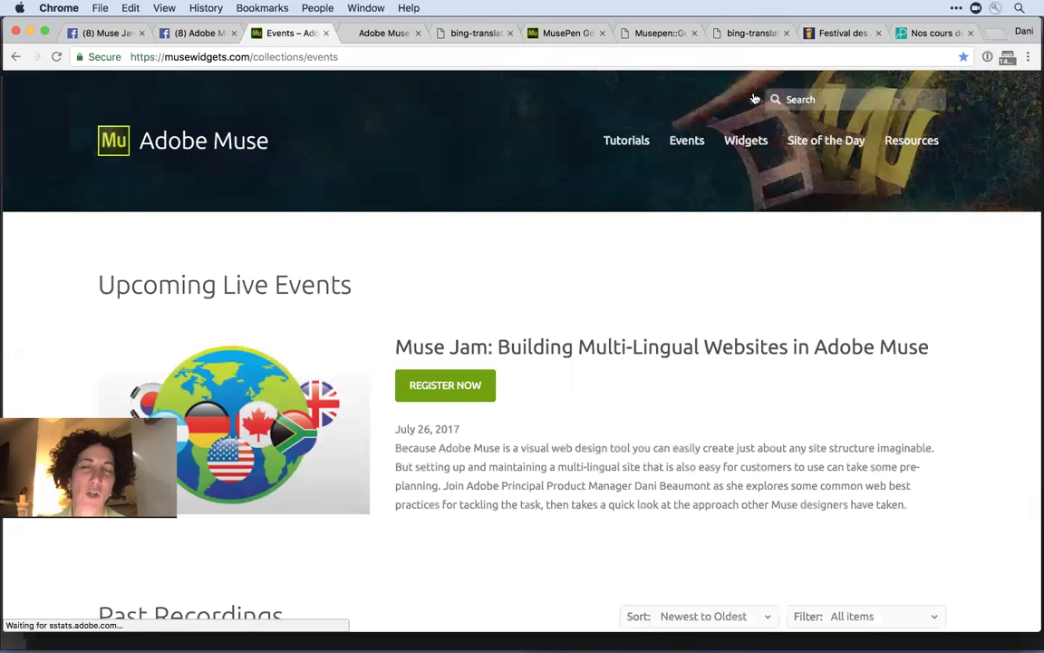
{"action": "scroll", "coordinate": [699, 238], "scroll_direction": "down", "scroll_amount": 10}
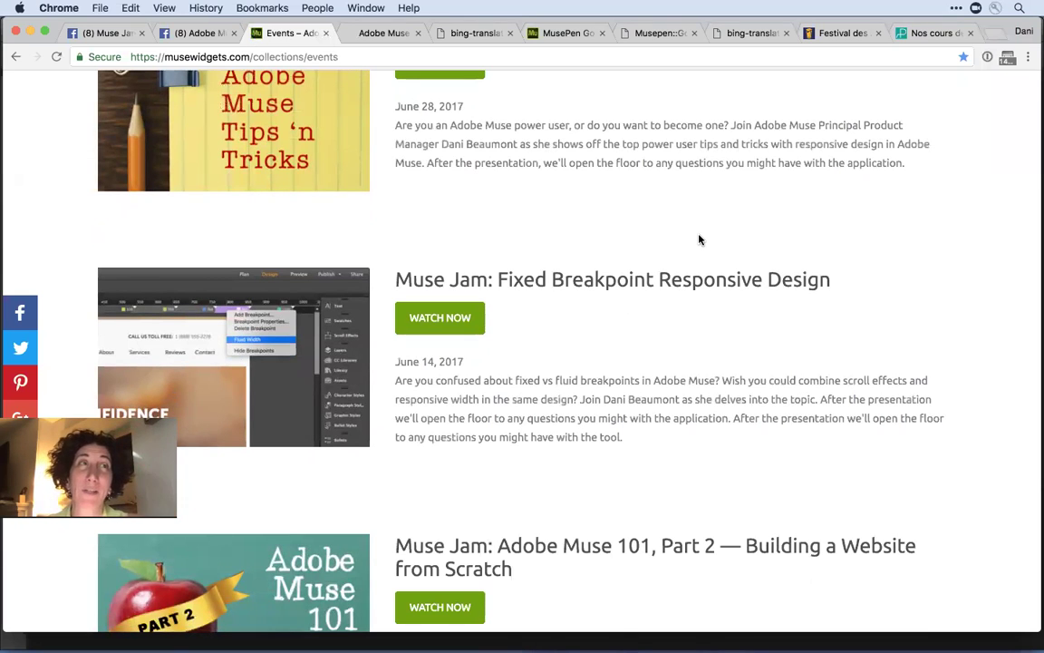
{"action": "scroll", "coordinate": [699, 240], "scroll_direction": "down", "scroll_amount": 10}
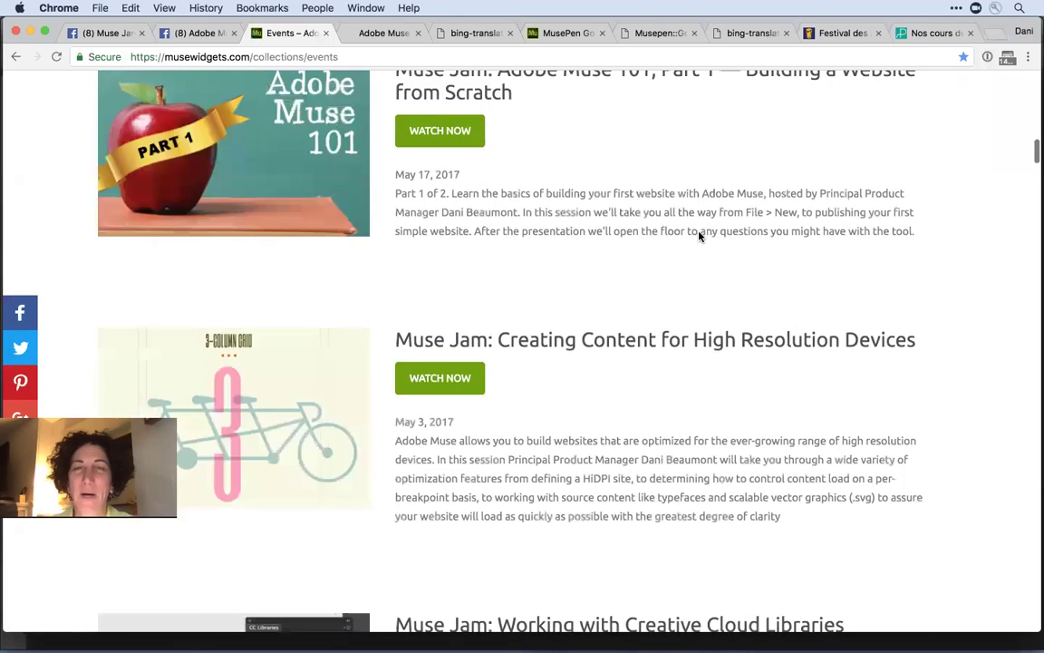
{"action": "scroll", "coordinate": [699, 237], "scroll_direction": "down", "scroll_amount": 3}
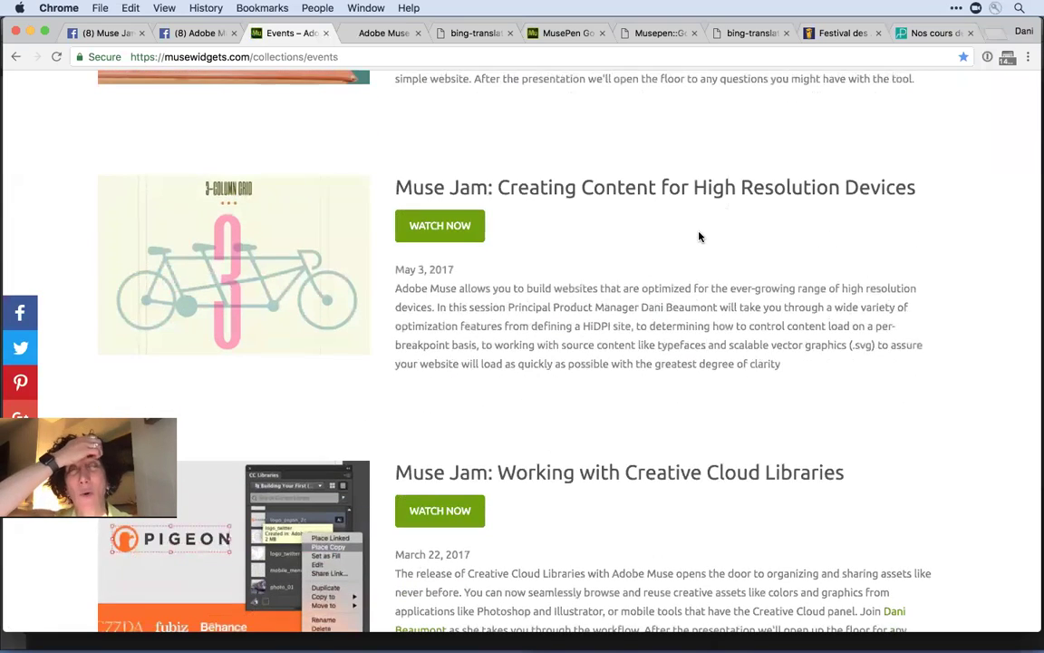
{"action": "scroll", "coordinate": [699, 237], "scroll_direction": "down", "scroll_amount": 5}
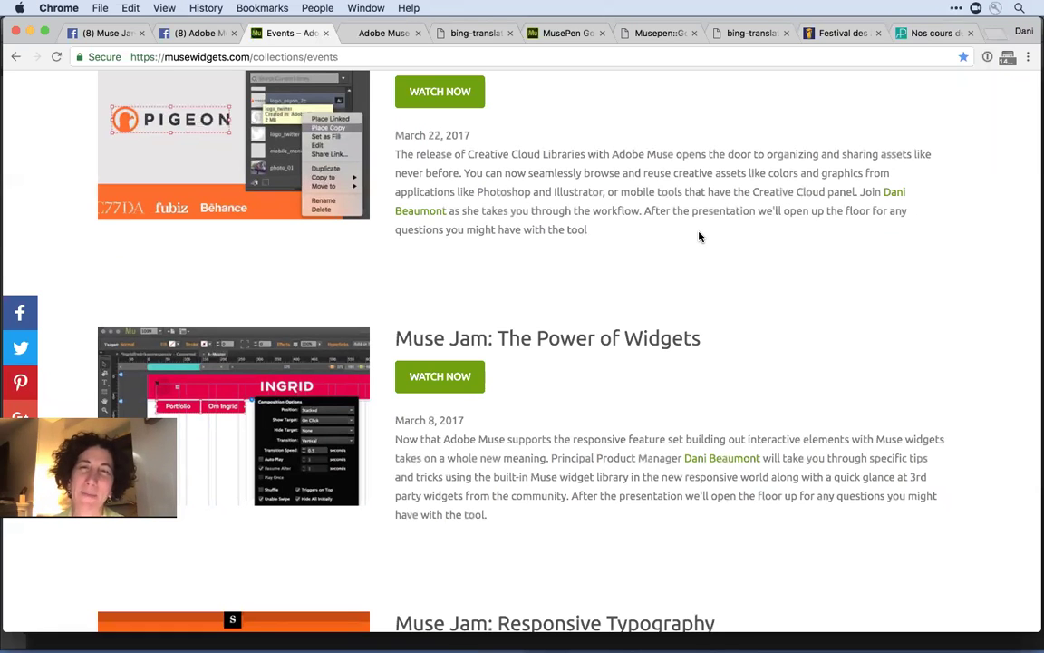
{"action": "scroll", "coordinate": [699, 237], "scroll_direction": "up", "scroll_amount": 15}
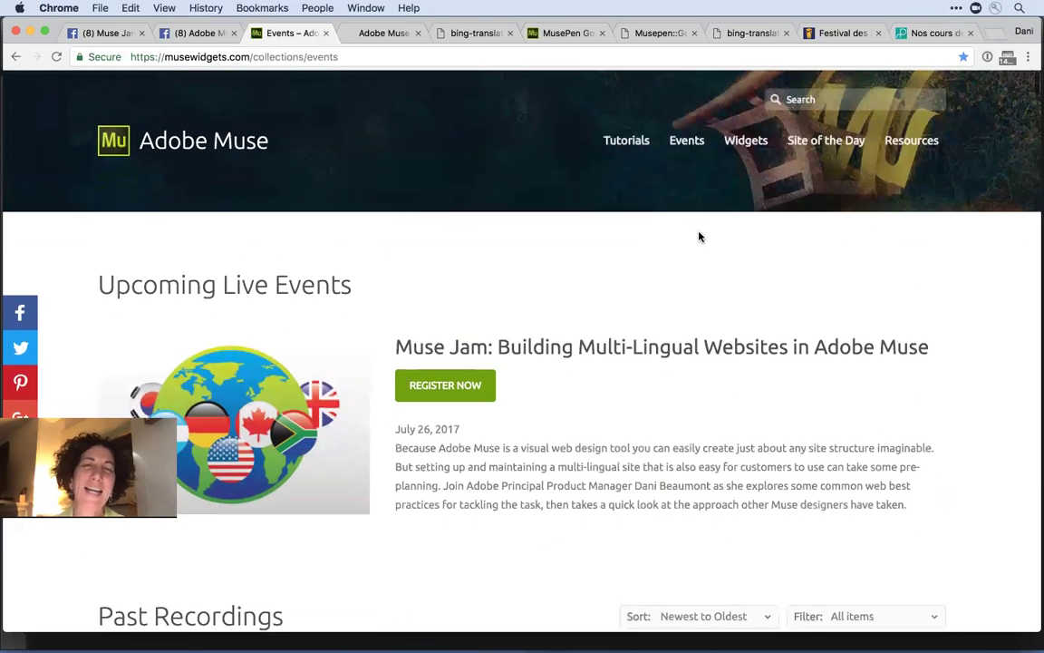
{"action": "left_click", "coordinate": [834, 142]}
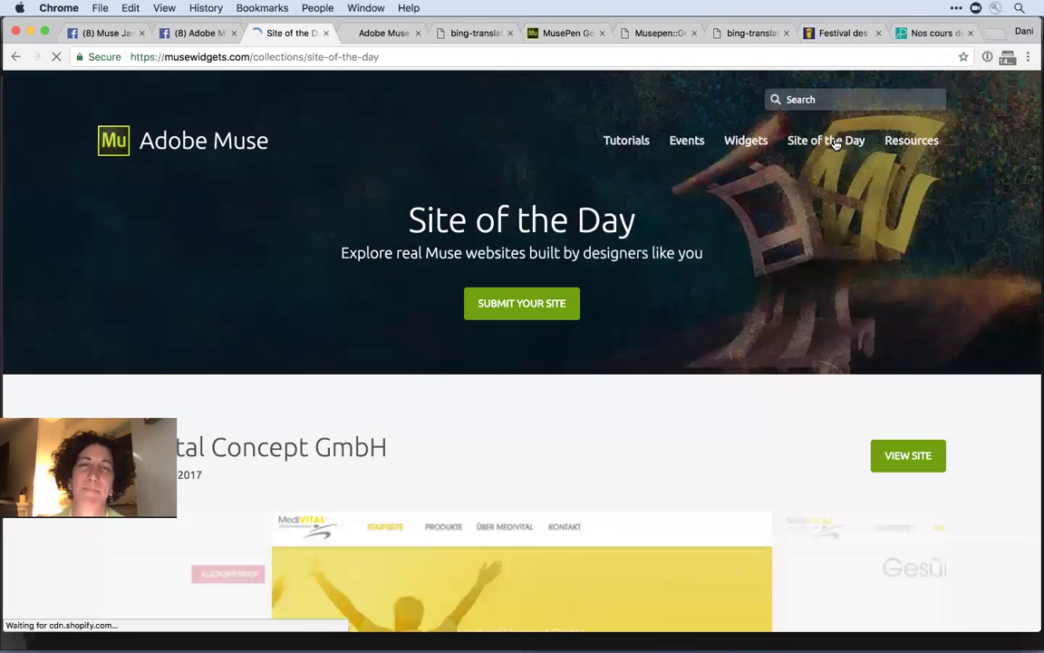